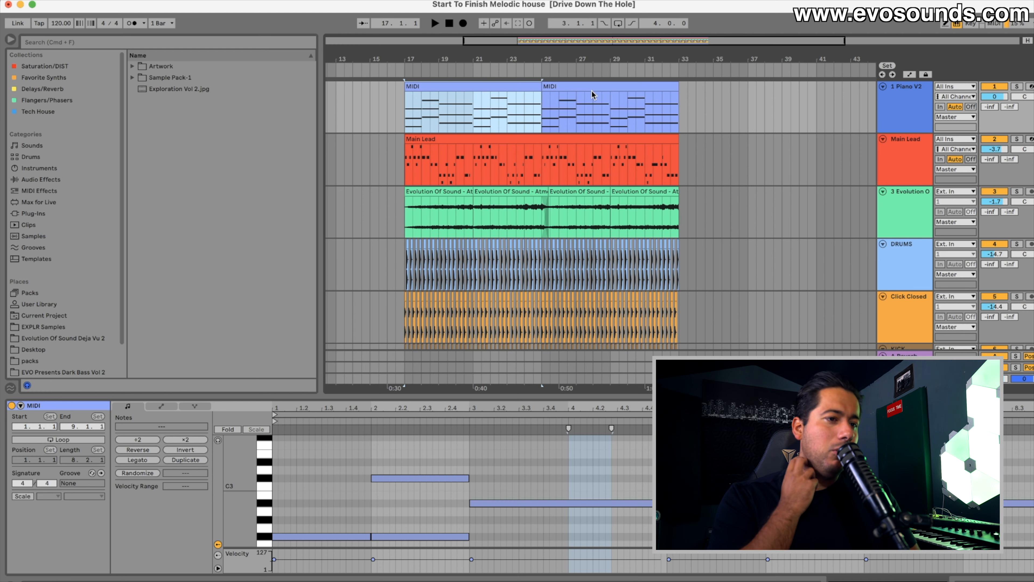
Step: Select all the clips across every track and move them from bar 17 to bar 33
{"action": "left_click", "coordinate": [602, 139]}
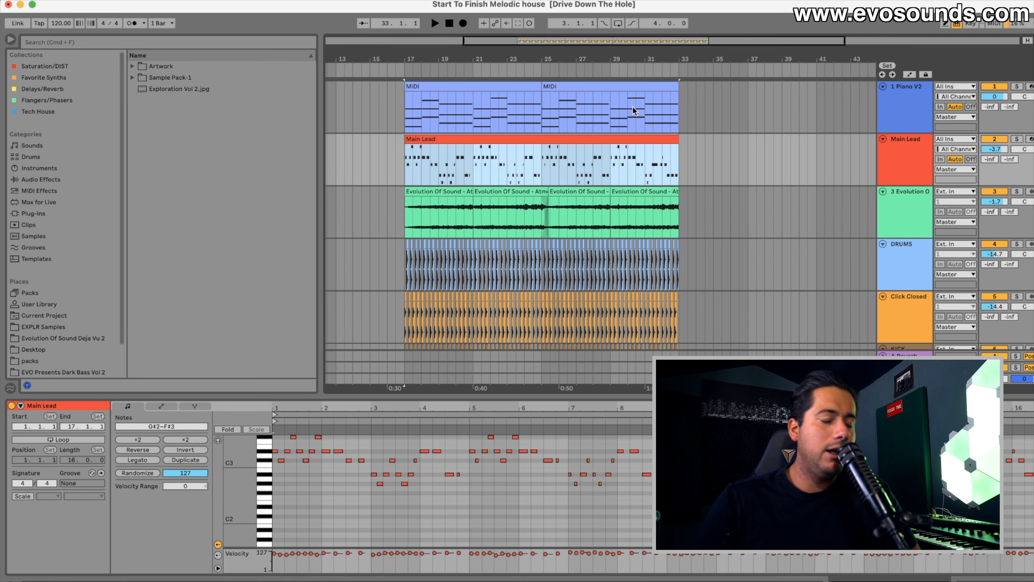
{"action": "left_click_drag", "start_coordinate": [512, 43], "coordinate": [512, 25]}
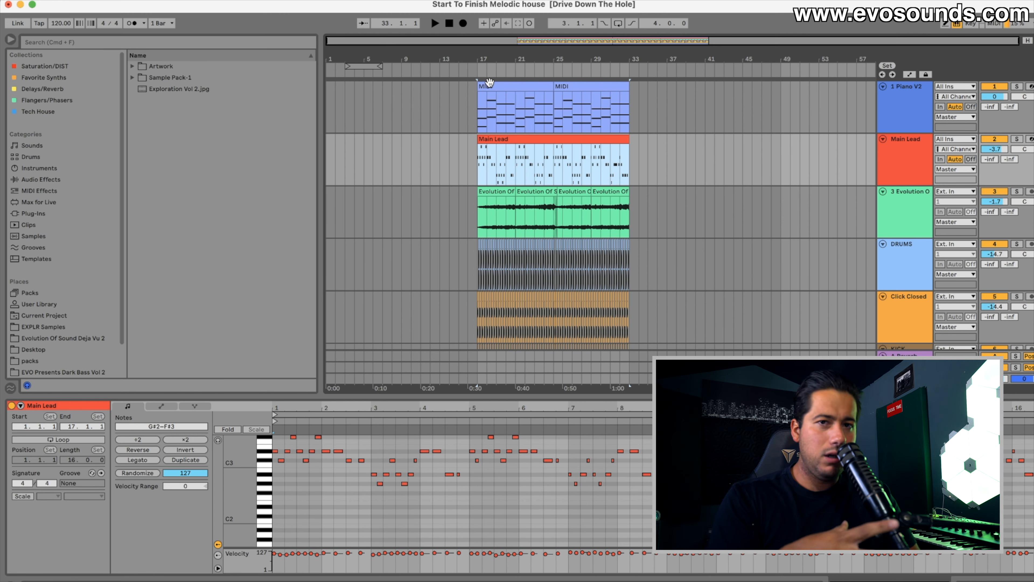
{"action": "left_click_drag", "start_coordinate": [450, 46], "coordinate": [384, 46]}
{"action": "left_click", "coordinate": [326, 119]}
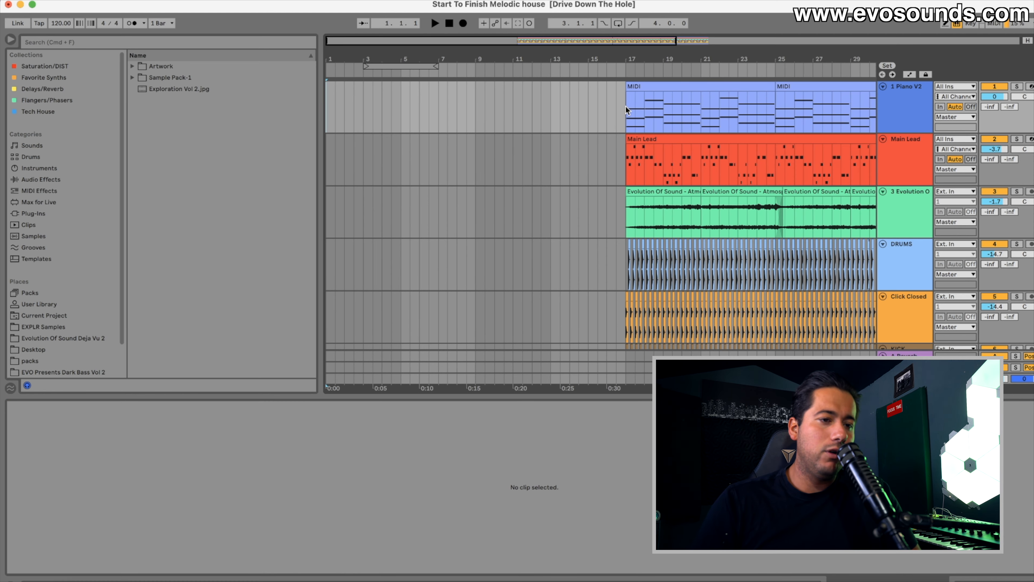
{"action": "left_click_drag", "start_coordinate": [514, 49], "coordinate": [704, 378]}
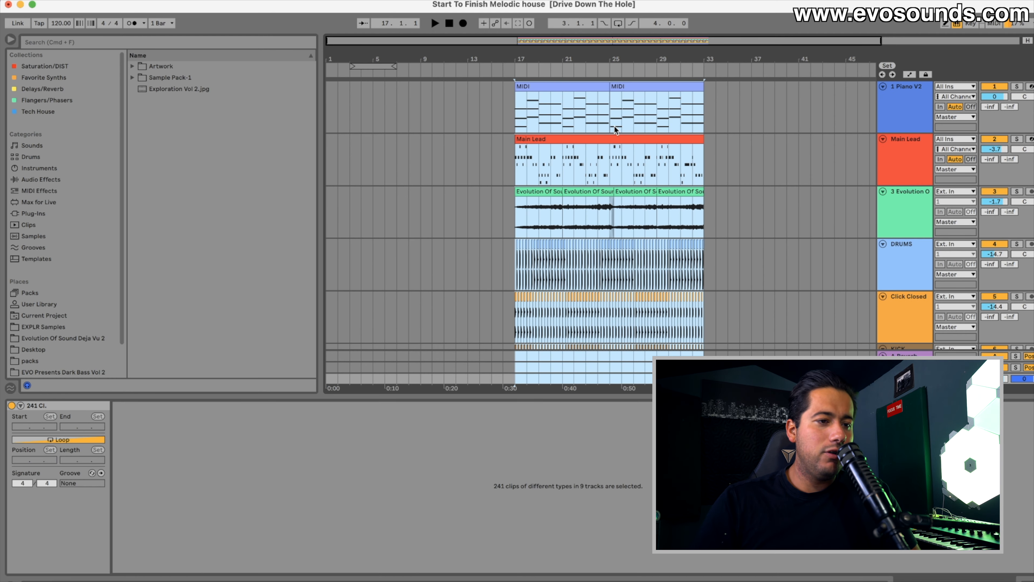
{"action": "left_click_drag", "start_coordinate": [550, 86], "coordinate": [727, 91]}
Step: Copy the first piano clip at bar 33 to bar 1 of the piano track
{"action": "left_click", "coordinate": [727, 87]}
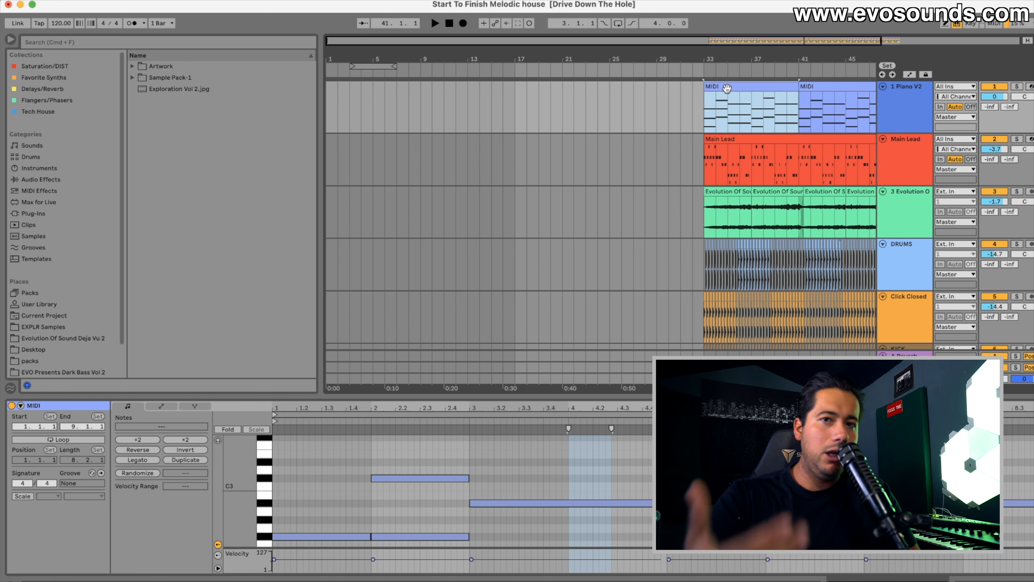
{"action": "left_click", "coordinate": [330, 110]}
{"action": "key", "text": "super+v"}
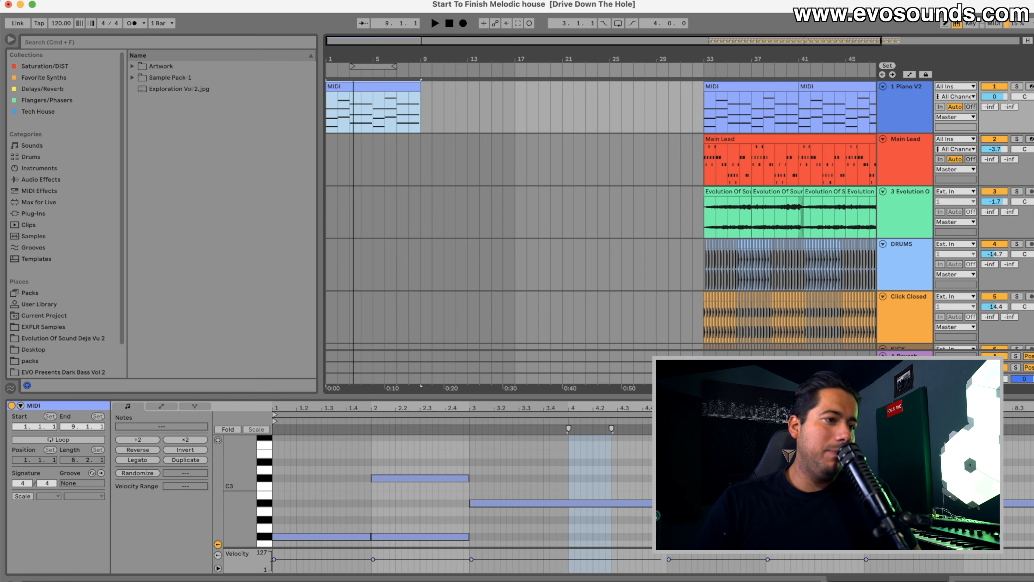
Step: Delete the upper notes of the first three chords in the bar 1 piano clip, keeping only the lowest notes
{"action": "left_click_drag", "start_coordinate": [353, 59], "coordinate": [368, 85]}
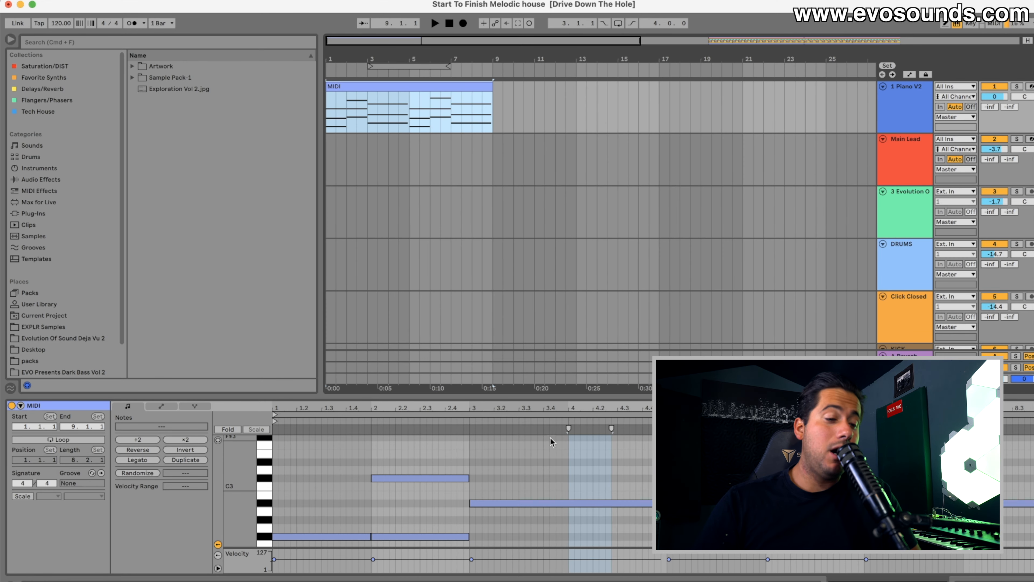
{"action": "left_click_drag", "start_coordinate": [548, 395], "coordinate": [568, 209]}
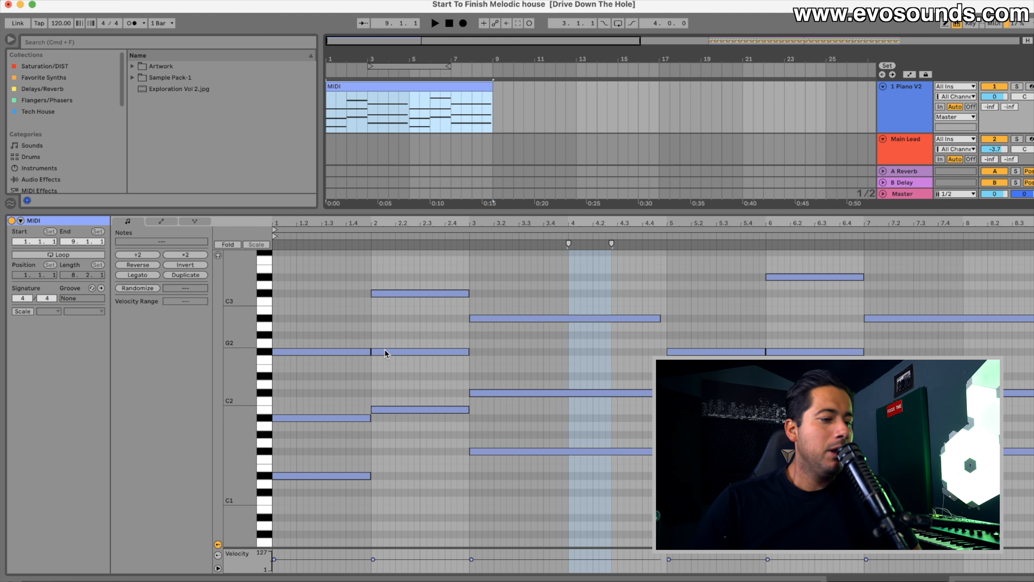
{"action": "left_click_drag", "start_coordinate": [318, 439], "coordinate": [346, 308]}
{"action": "key", "text": "Delete"}
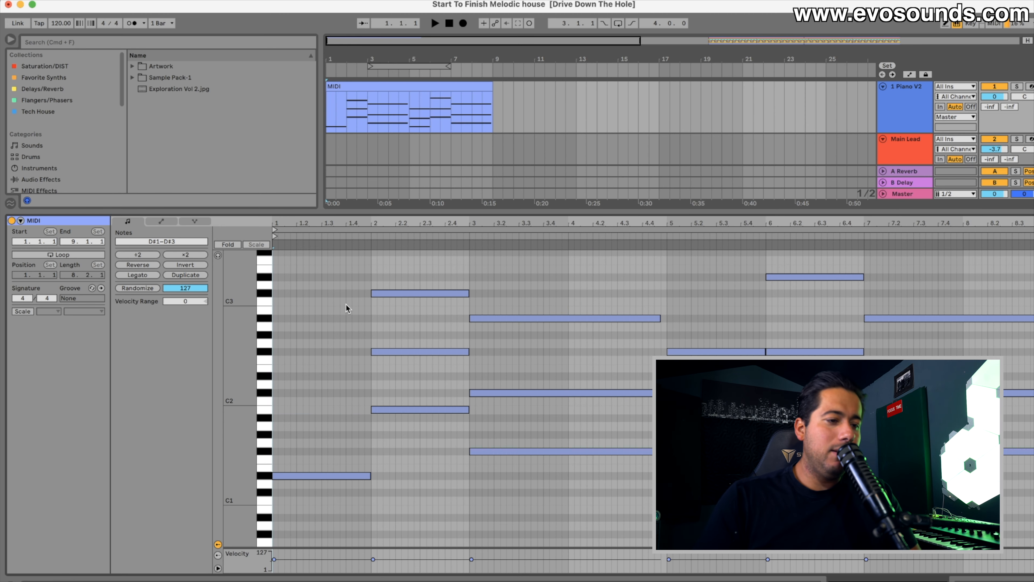
{"action": "left_click", "coordinate": [375, 353]}
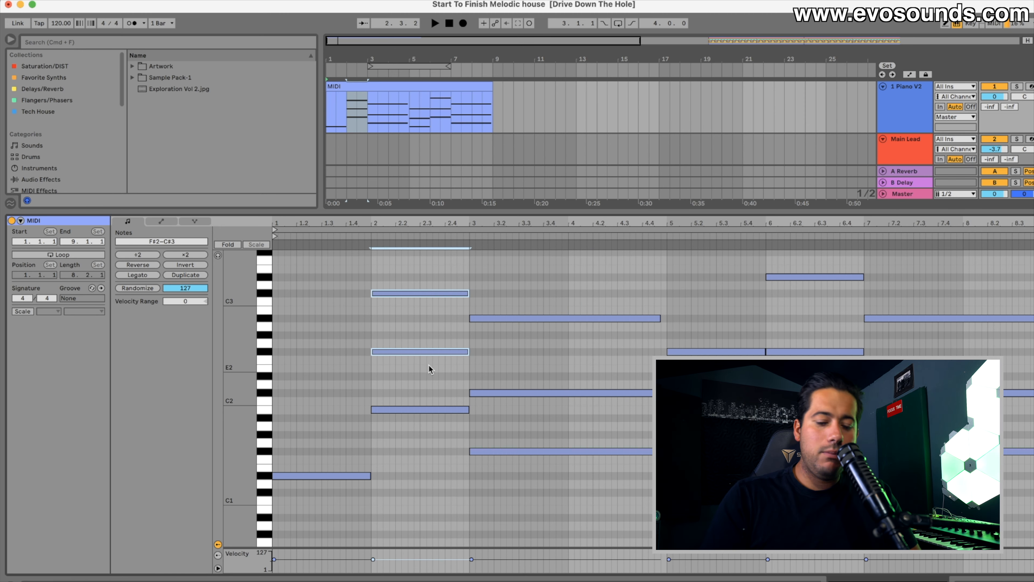
{"action": "key", "text": "Delete"}
{"action": "left_click_drag", "start_coordinate": [525, 434], "coordinate": [591, 278]}
{"action": "key", "text": "Delete"}
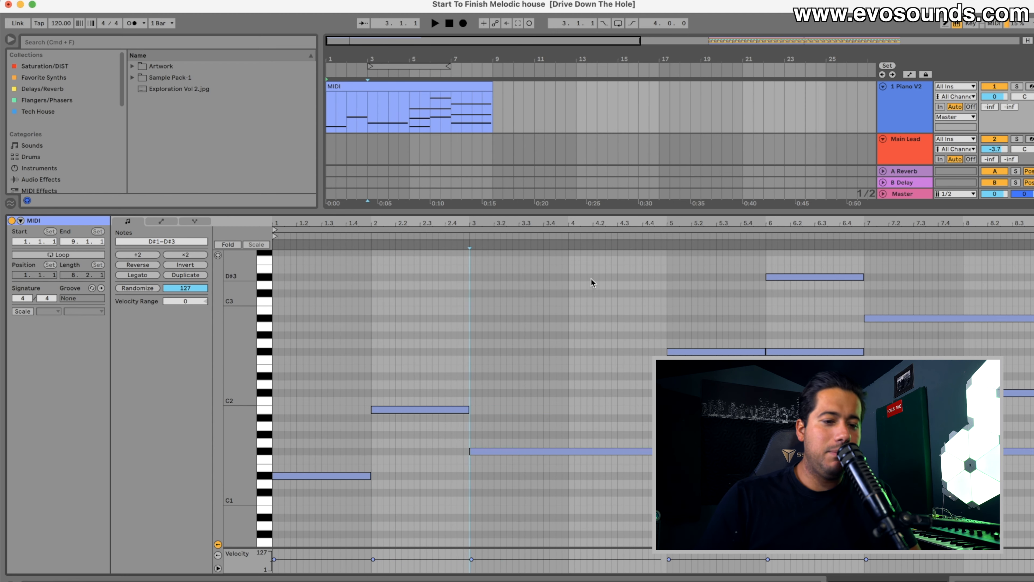
Step: Delete the upper notes of the last three chords in the bar 1 piano clip, leaving only their lowest notes
{"action": "mouse_move", "coordinate": [668, 314]}
{"action": "left_mouse_down"}
{"action": "mouse_move", "coordinate": [688, 315]}
{"action": "mouse_move", "coordinate": [692, 442]}
{"action": "left_mouse_up"}
{"action": "key", "text": "Delete"}
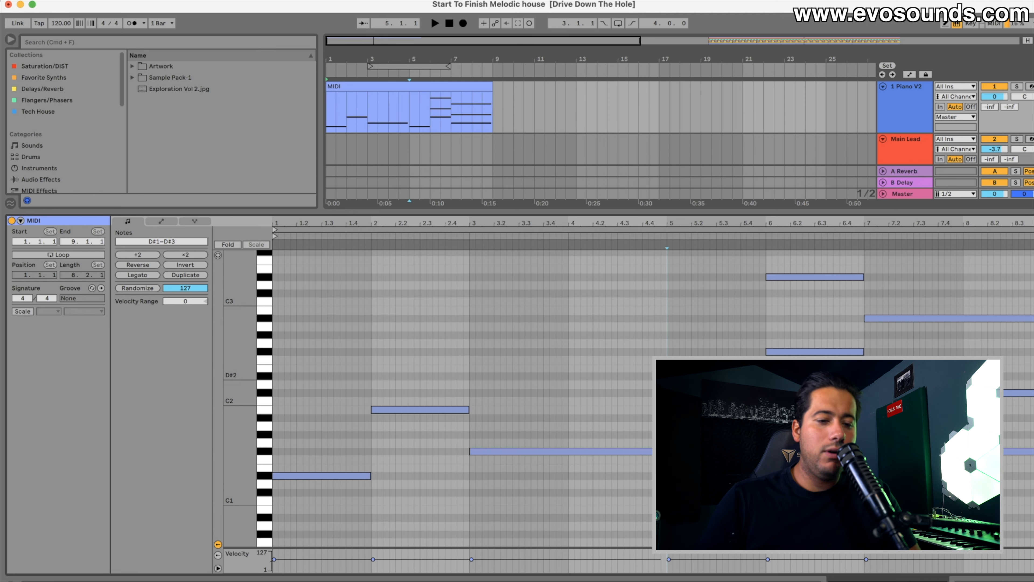
{"action": "mouse_move", "coordinate": [741, 354]}
{"action": "left_mouse_down"}
{"action": "mouse_move", "coordinate": [868, 248]}
{"action": "mouse_move", "coordinate": [805, 254]}
{"action": "left_mouse_up"}
{"action": "key", "text": "Delete"}
{"action": "left_click_drag", "start_coordinate": [866, 403], "coordinate": [977, 261]}
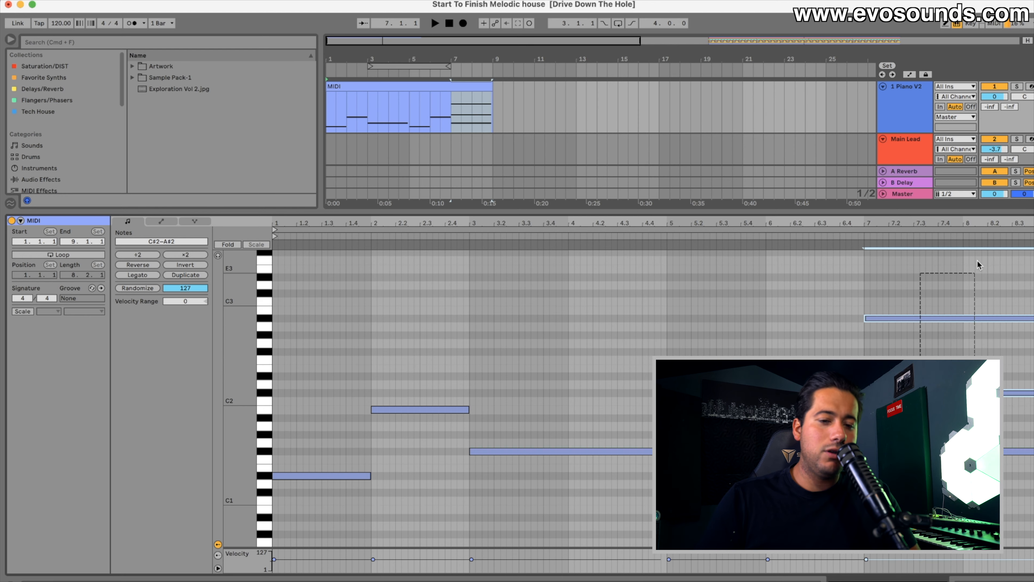
{"action": "key", "text": "Delete"}
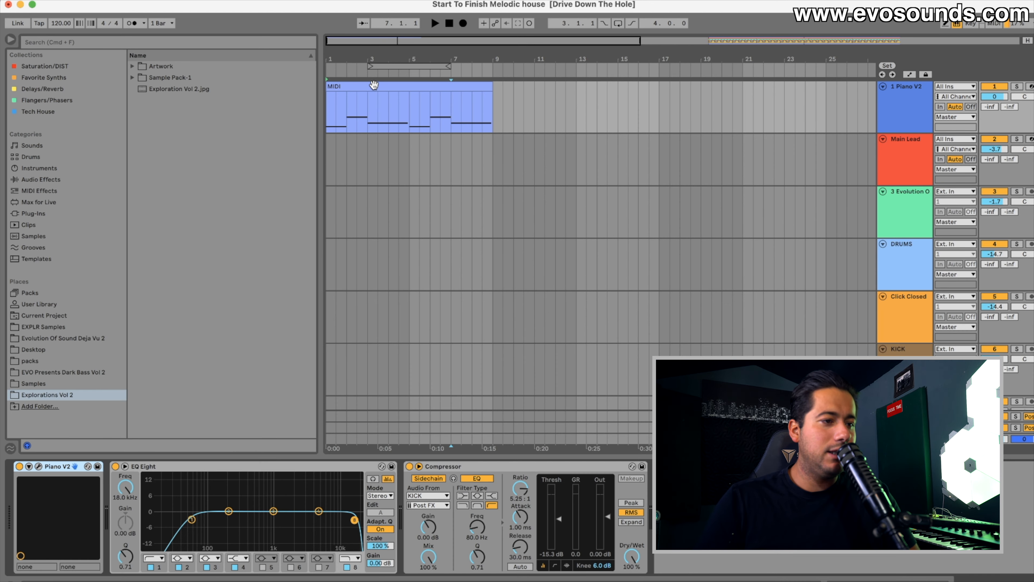
Step: Play the stripped-down piano clip from bar 1 and transpose all its notes down one octave
{"action": "left_click", "coordinate": [374, 86]}
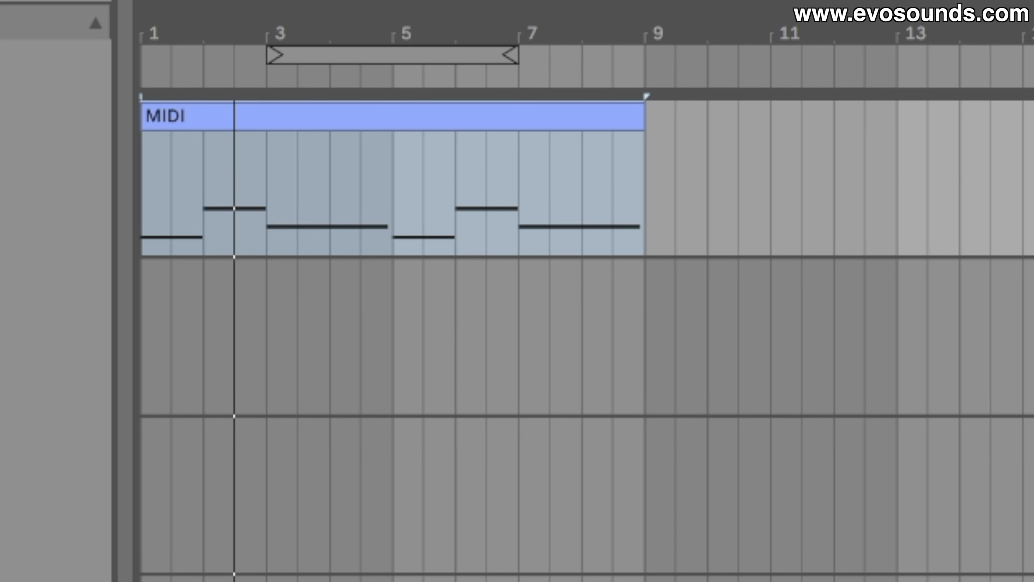
{"action": "left_click", "coordinate": [558, 118]}
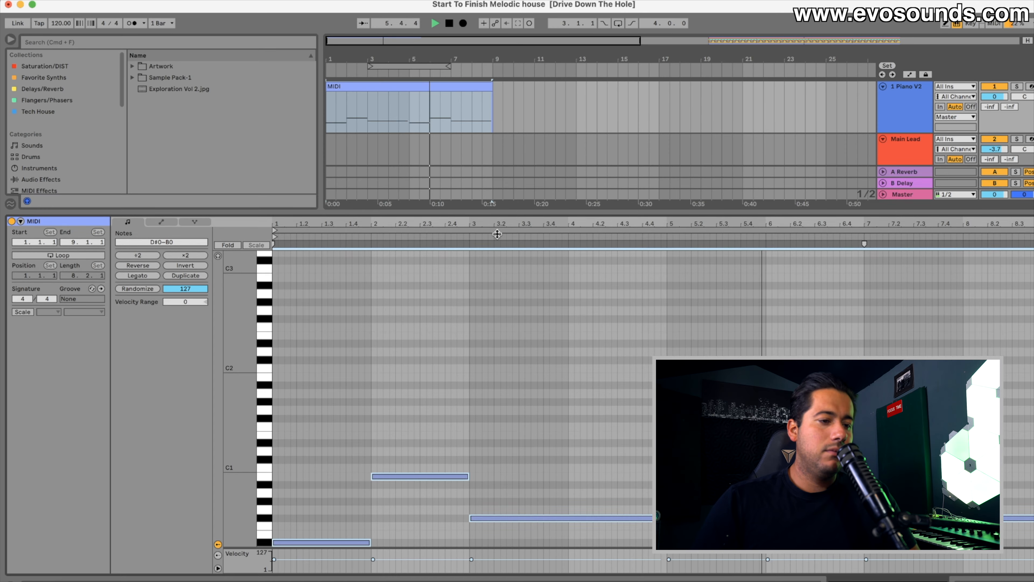
{"action": "key", "text": "super+alt+l"}
Step: Duplicate the bar 1 piano clip three times to fill the piano track up to bar 33, and stop playback
{"action": "left_click", "coordinate": [456, 95]}
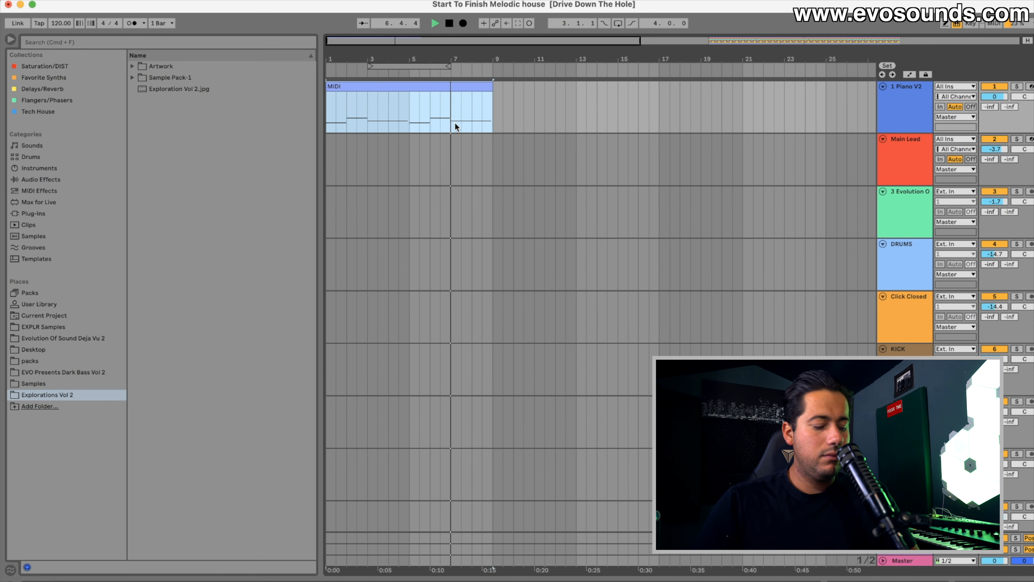
{"action": "key", "text": "super+d"}
{"action": "left_click_drag", "start_coordinate": [408, 58], "coordinate": [411, 39]}
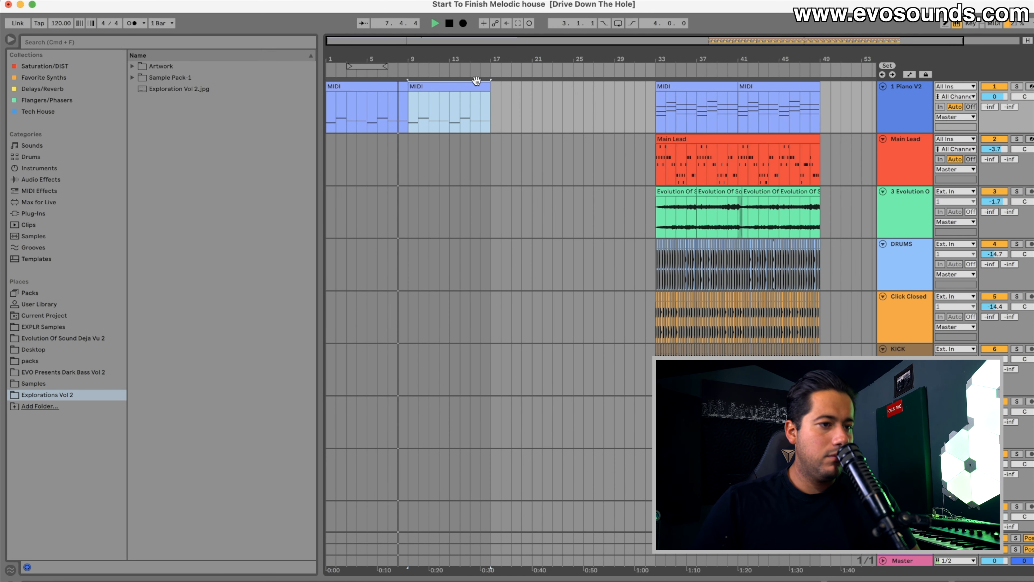
{"action": "key", "text": "super+d"}
{"action": "key", "text": "super+d"}
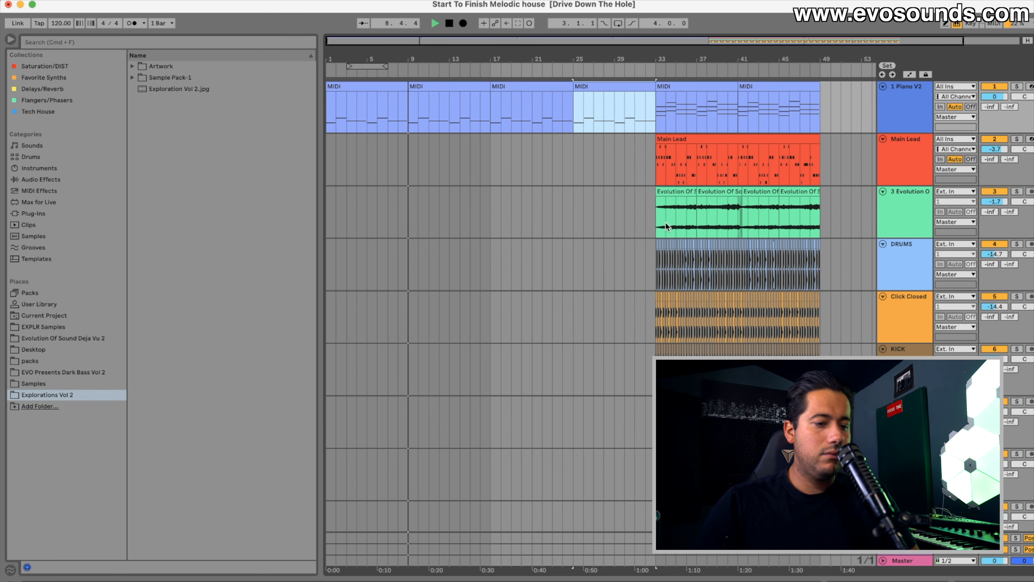
{"action": "key", "text": "space"}
Step: Replace the piano clip at bar 17 with a copy of the full-chord clip from bar 33
{"action": "left_click_drag", "start_coordinate": [368, 48], "coordinate": [367, 66]}
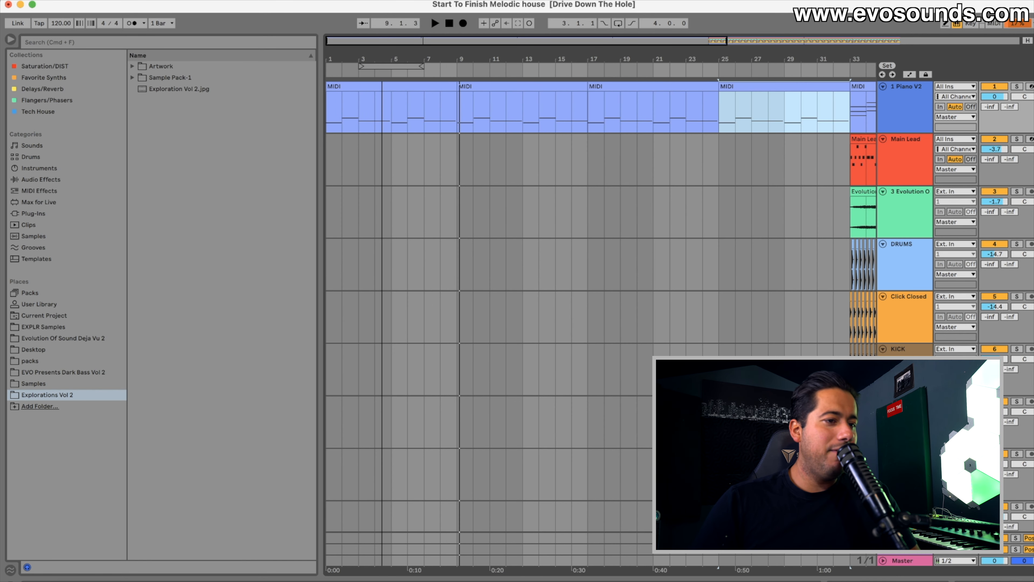
{"action": "left_click_drag", "start_coordinate": [429, 54], "coordinate": [412, 41]}
{"action": "left_click", "coordinate": [489, 87]}
{"action": "left_click", "coordinate": [612, 86]}
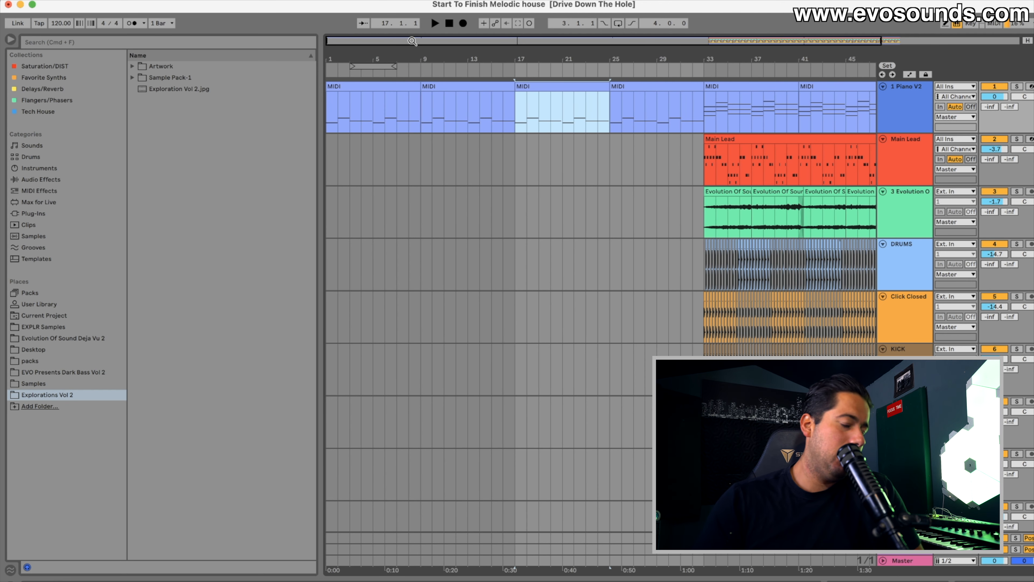
{"action": "left_click", "coordinate": [748, 89]}
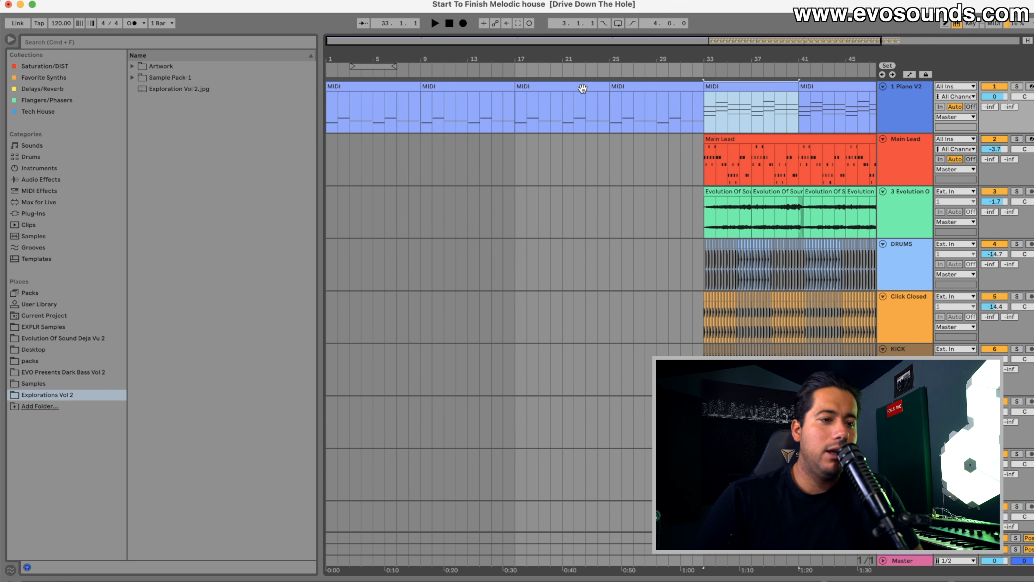
{"action": "left_click", "coordinate": [583, 88]}
Step: Open the bar 17 piano clip and layer the chords' lowest notes one octave down, starting with D#0 under the first chord
{"action": "double_click", "coordinate": [559, 86]}
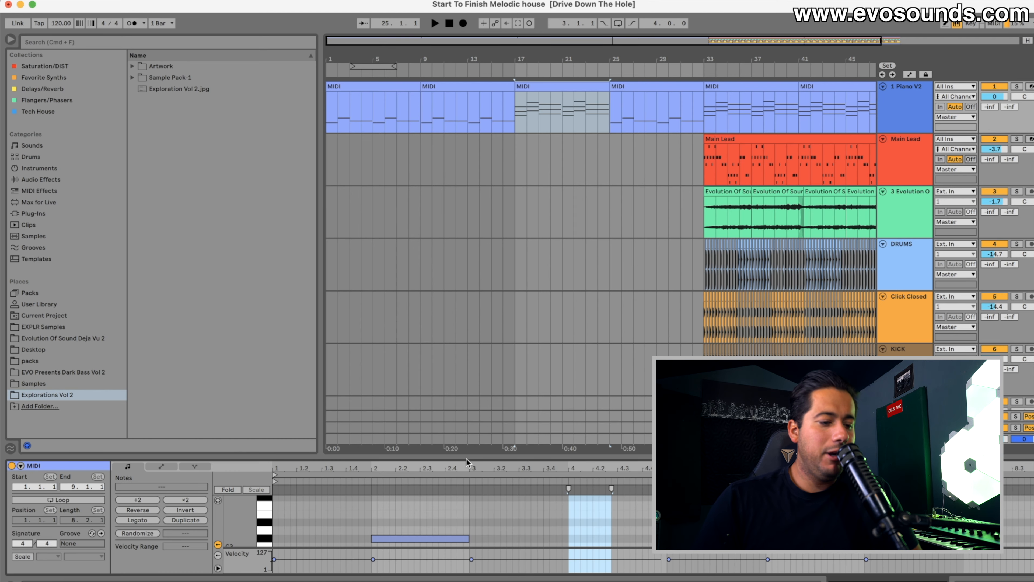
{"action": "left_click_drag", "start_coordinate": [467, 457], "coordinate": [492, 270]}
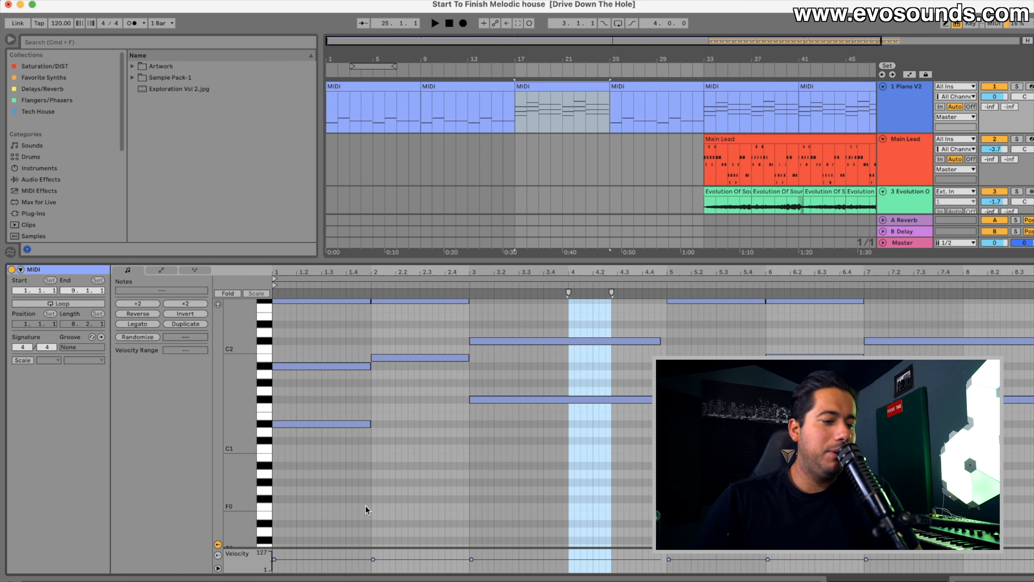
{"action": "left_click_drag", "start_coordinate": [336, 464], "coordinate": [353, 417]}
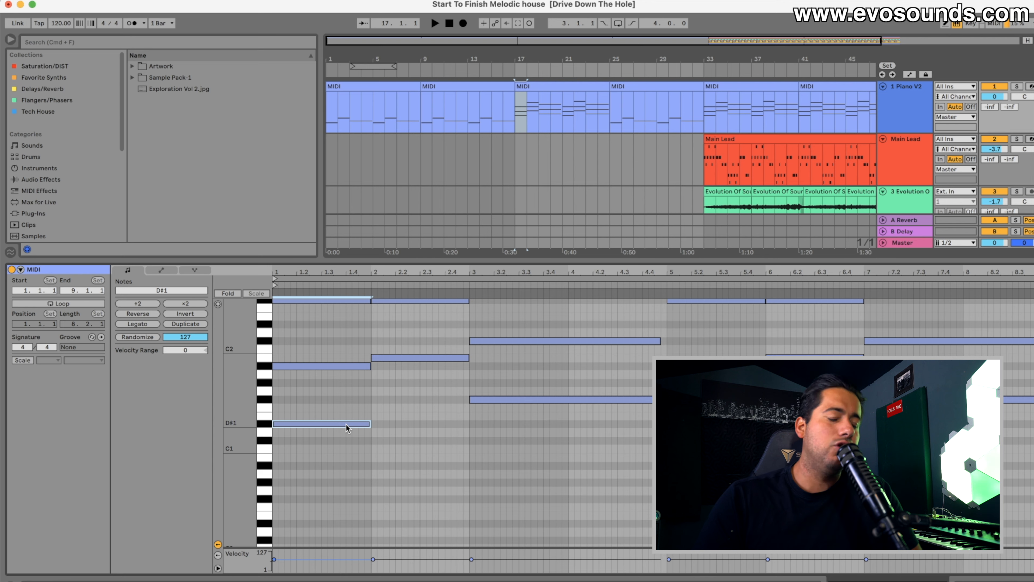
{"action": "left_click_drag", "start_coordinate": [340, 518], "coordinate": [340, 526]}
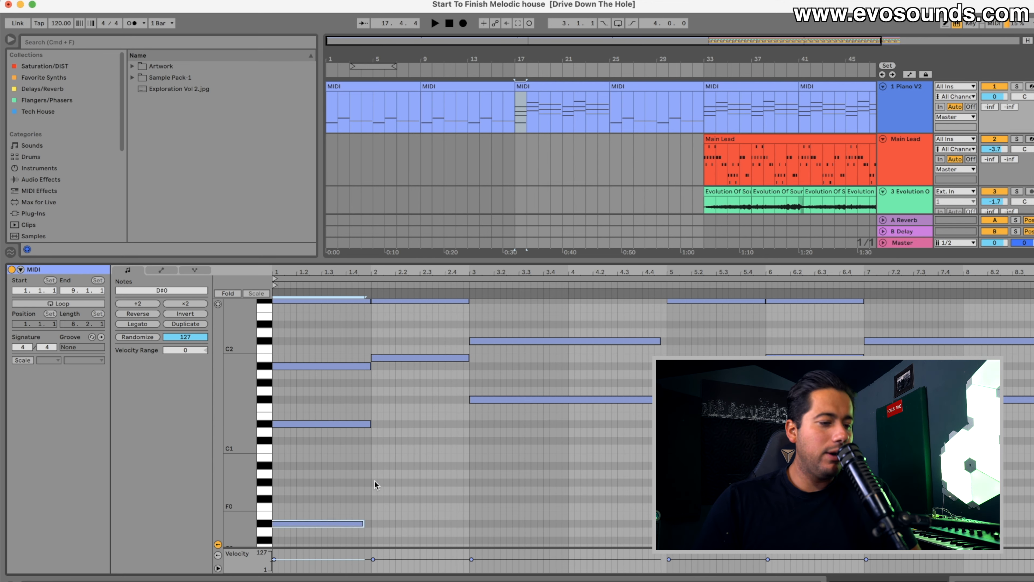
{"action": "left_click", "coordinate": [418, 357]}
{"action": "left_click_drag", "start_coordinate": [400, 361], "coordinate": [411, 392]}
{"action": "key", "text": "super+z"}
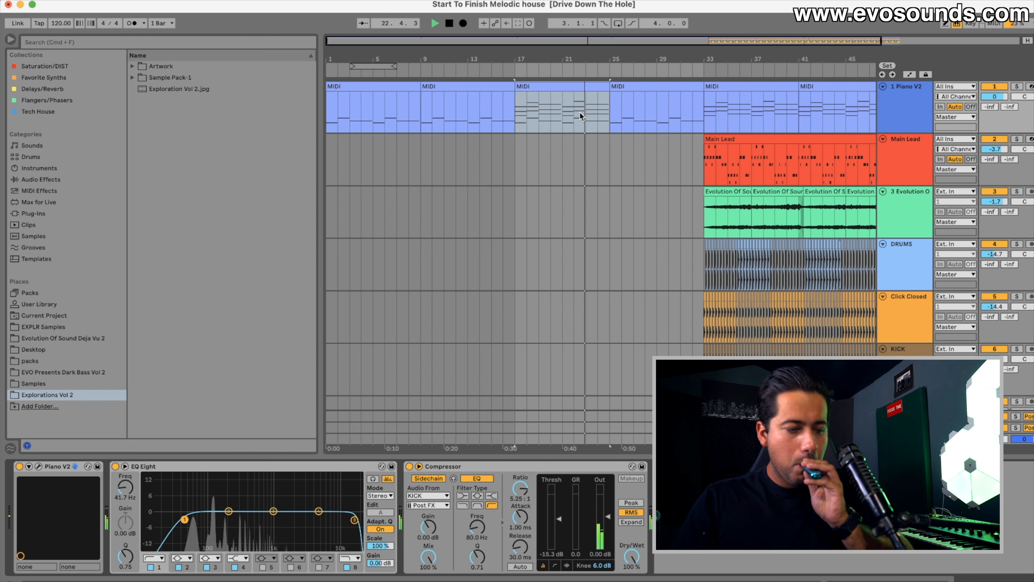
Step: Lower the velocity of the added low octave notes in both halves of the bar 17 piano clip and play it back
{"action": "double_click", "coordinate": [583, 98]}
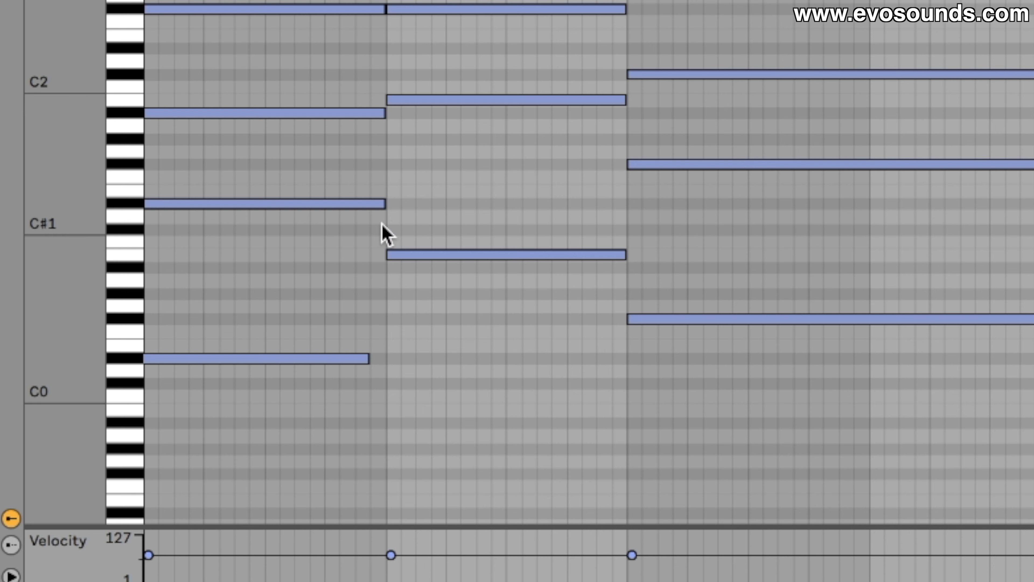
{"action": "left_click_drag", "start_coordinate": [296, 462], "coordinate": [655, 255]}
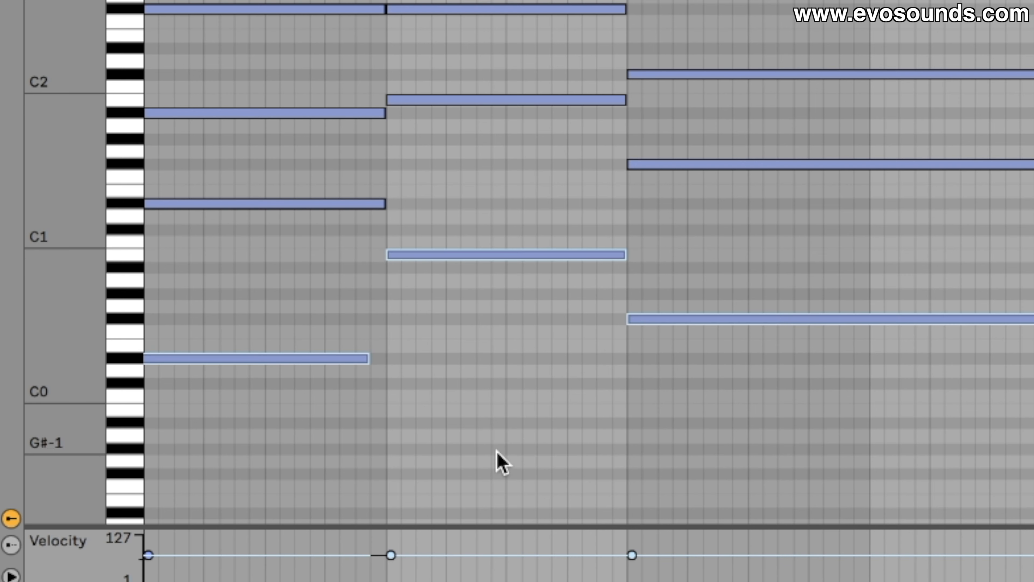
{"action": "left_click_drag", "start_coordinate": [149, 555], "coordinate": [151, 567]}
{"action": "left_click_drag", "start_coordinate": [317, 457], "coordinate": [804, 258]}
{"action": "left_click_drag", "start_coordinate": [394, 556], "coordinate": [394, 565]}
{"action": "key", "text": "Escape"}
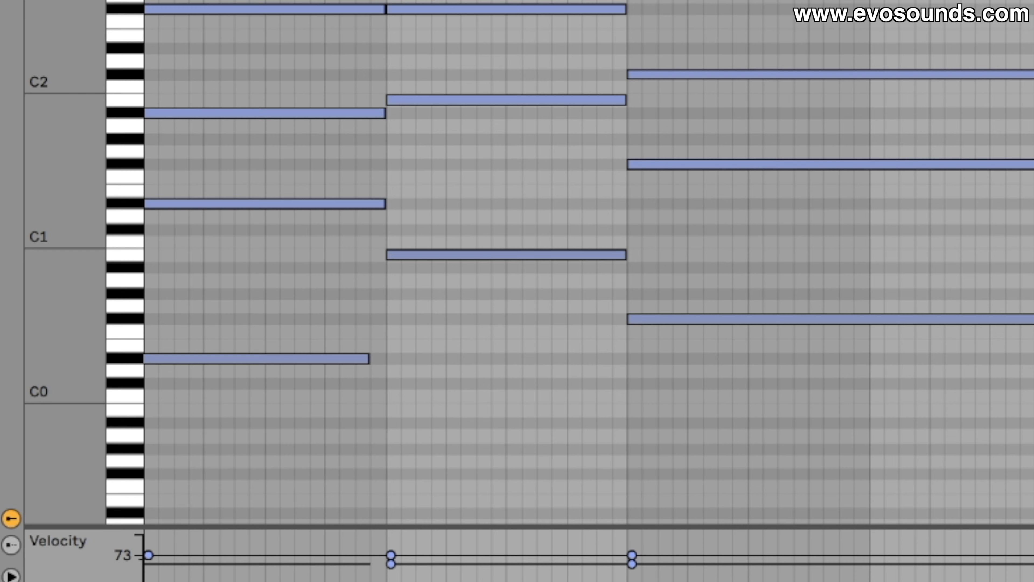
{"action": "key", "text": "space"}
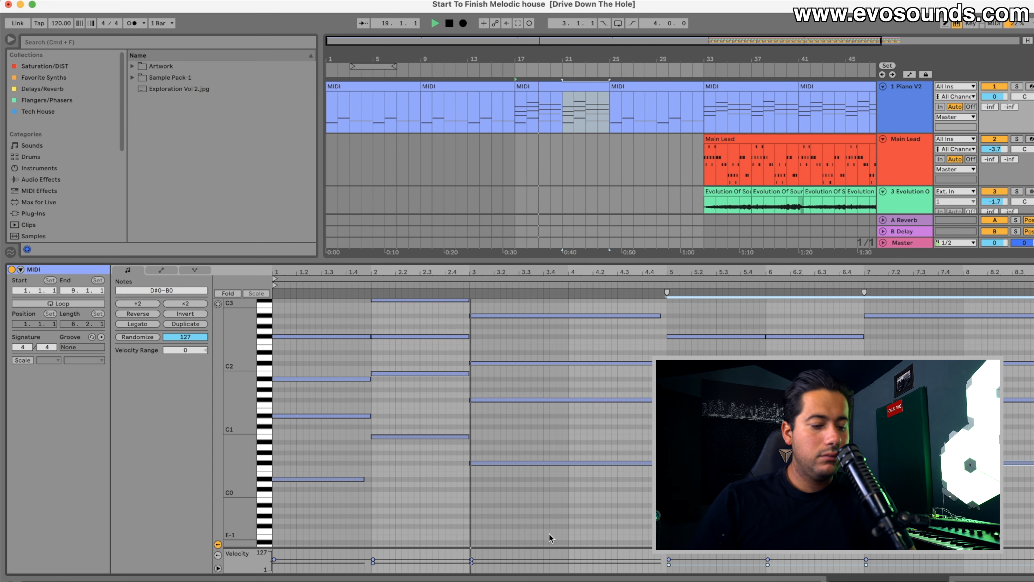
Step: Reduce the velocity of the first three low octave notes slightly further, and play the arrangement from bar 1
{"action": "left_click_drag", "start_coordinate": [536, 509], "coordinate": [340, 435]}
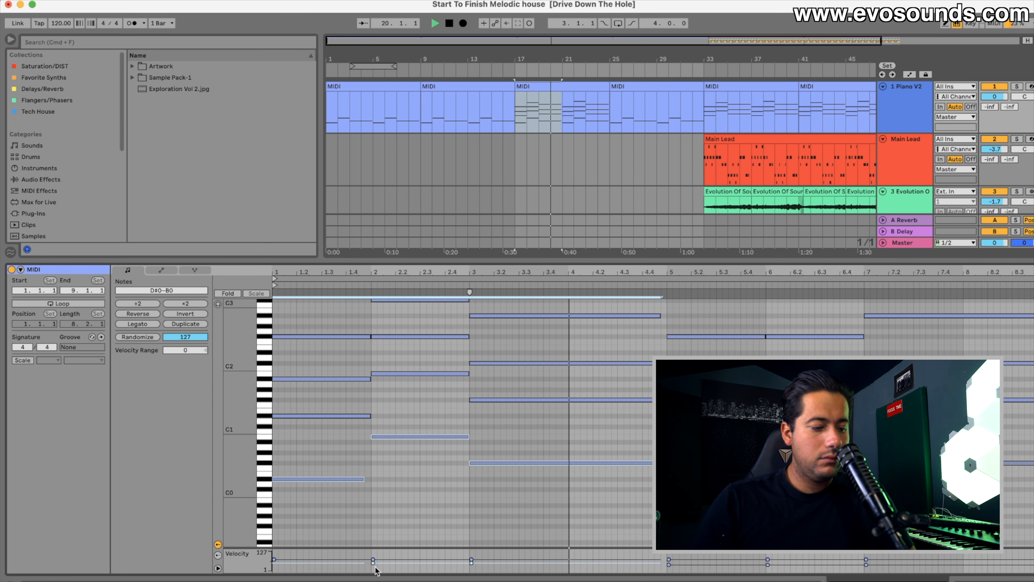
{"action": "left_click_drag", "start_coordinate": [373, 562], "coordinate": [373, 563]}
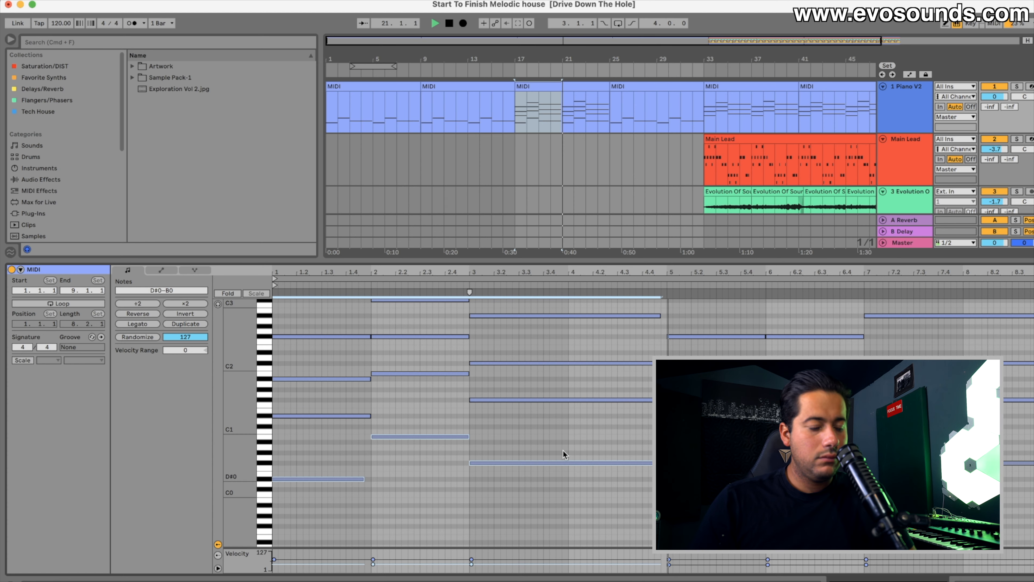
{"action": "left_click_drag", "start_coordinate": [603, 573], "coordinate": [603, 581]}
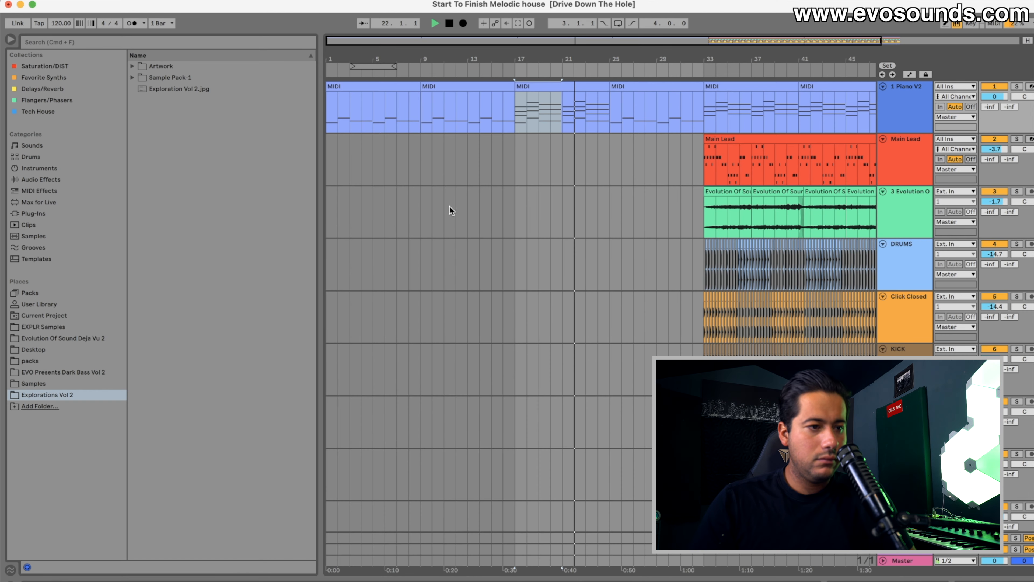
{"action": "left_click", "coordinate": [376, 86]}
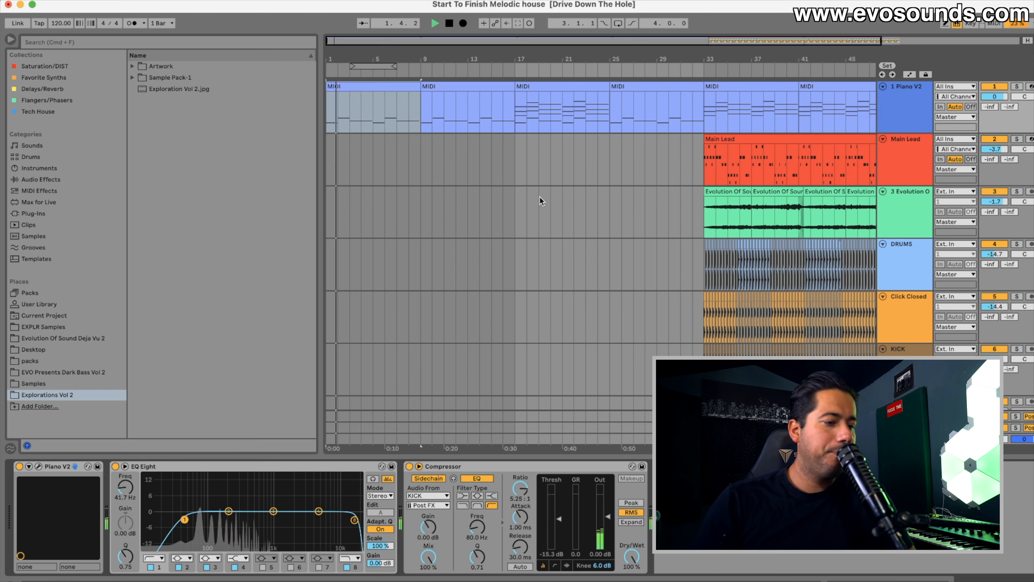
Step: Rename the Evolution track with the bar 33 atmosphere clips to atmosphere and add an audio track named INTRO ATMO below it
{"action": "left_click", "coordinate": [672, 176]}
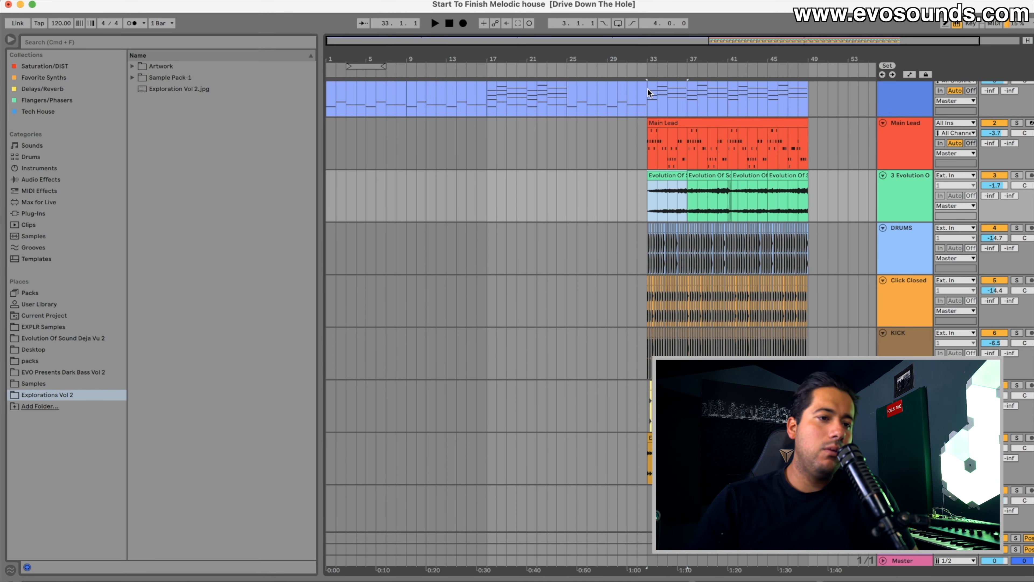
{"action": "left_click_drag", "start_coordinate": [656, 42], "coordinate": [733, 60]}
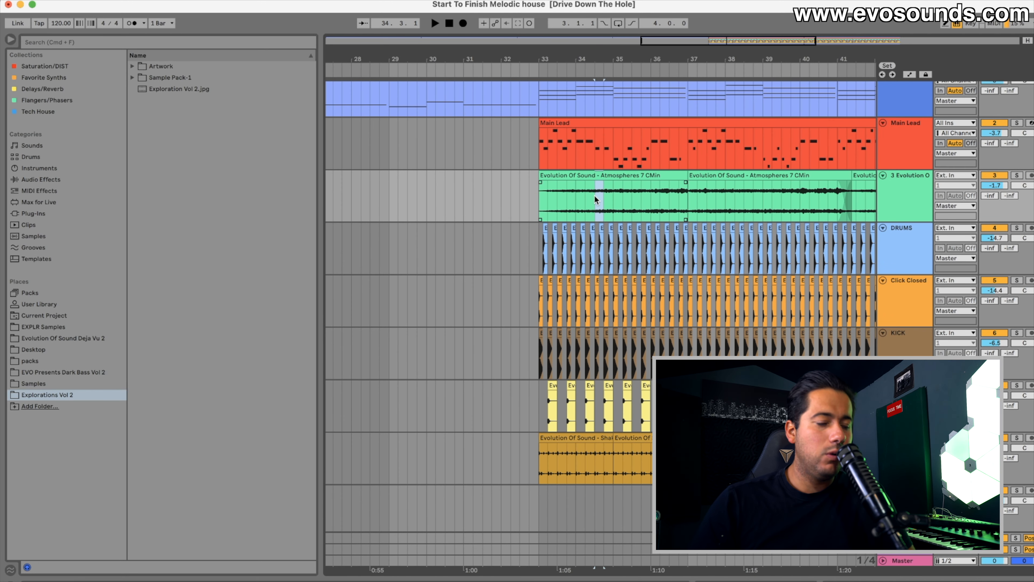
{"action": "left_click", "coordinate": [707, 195]}
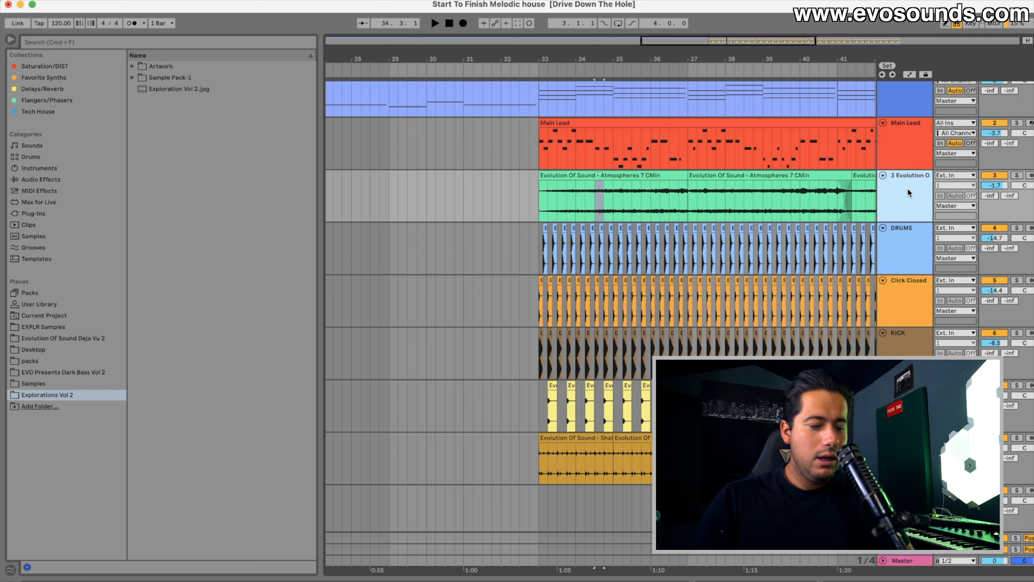
{"action": "key", "text": "super+r"}
{"action": "type", "text": "atmo"}
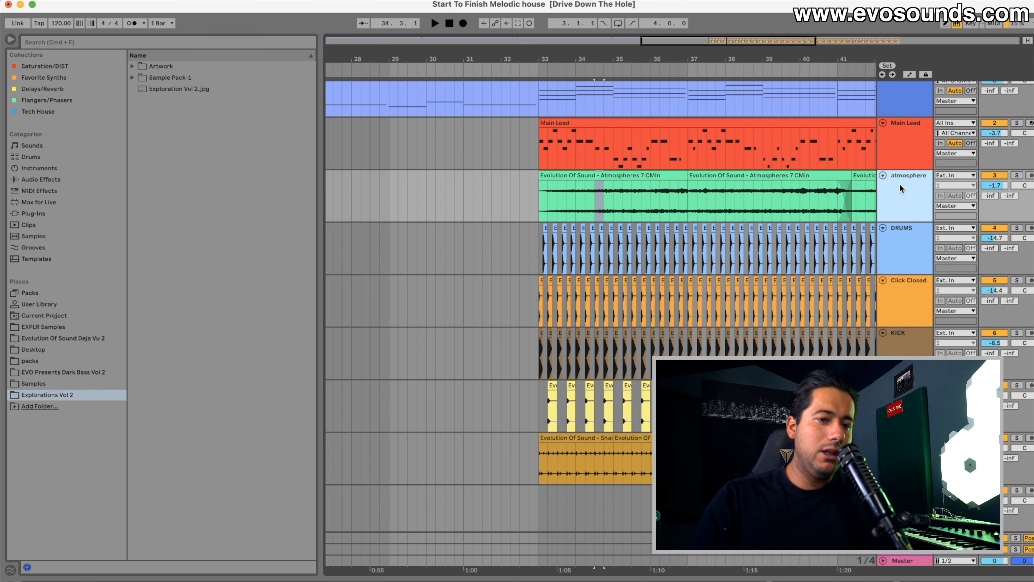
{"action": "key", "text": "super+t"}
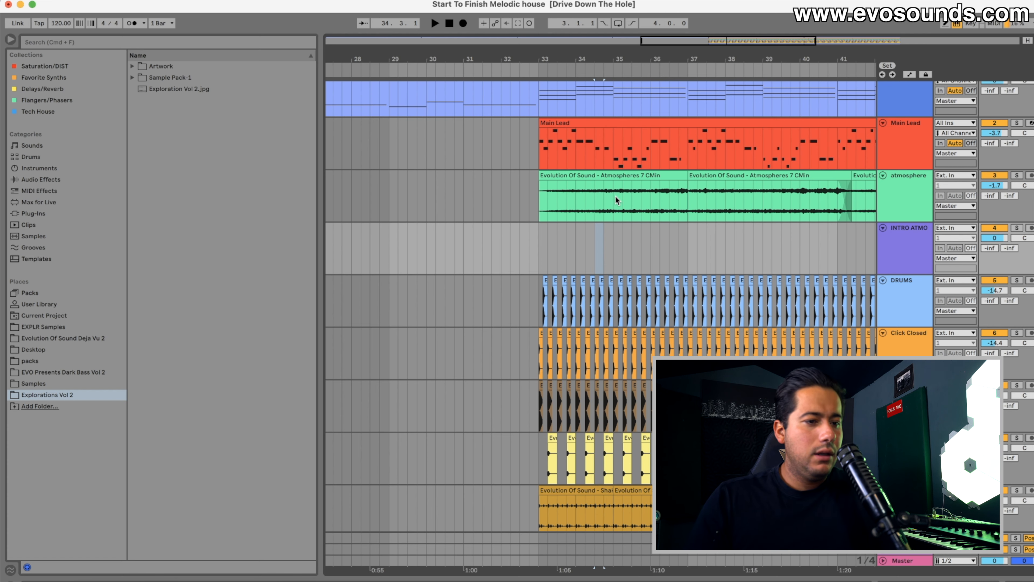
Step: Solo the atmosphere track and play its first clip from near the end of bar 34
{"action": "left_click", "coordinate": [589, 193]}
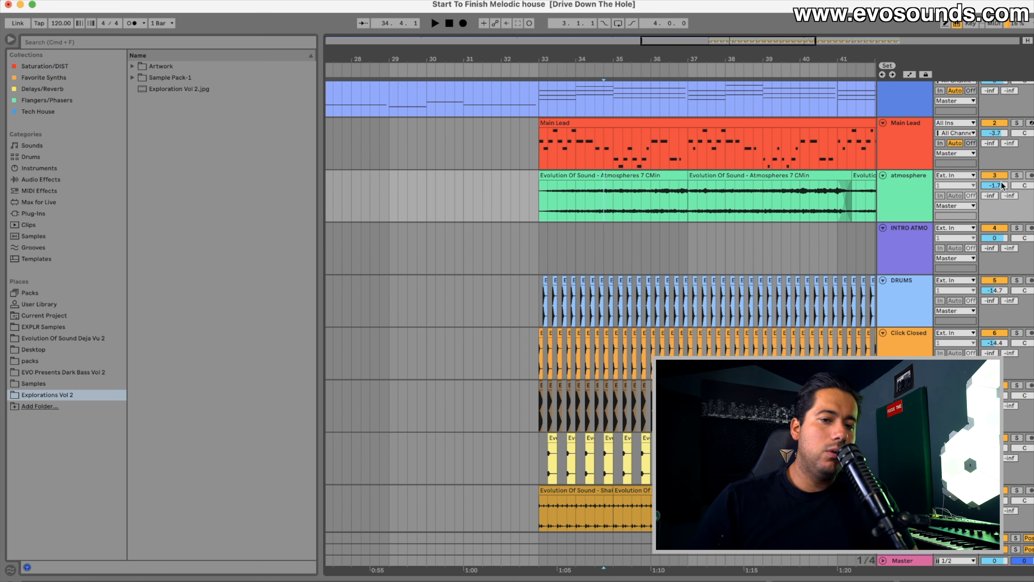
{"action": "left_click", "coordinate": [1017, 175]}
{"action": "key", "text": "space"}
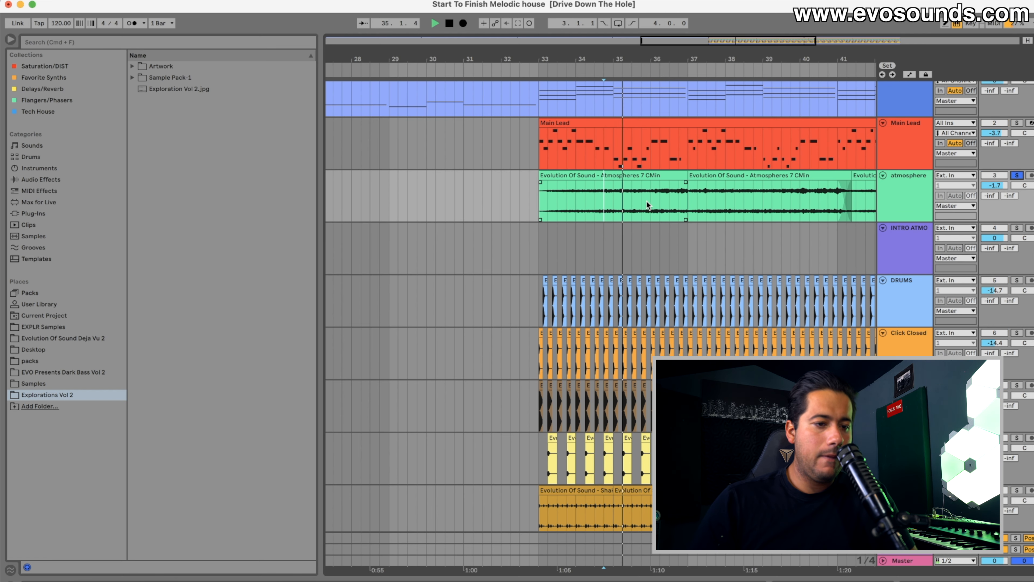
Step: Copy the one-bar section at bar 35 of the atmosphere clip to bar 1 of the INTRO ATMO track and play it
{"action": "left_click_drag", "start_coordinate": [619, 205], "coordinate": [624, 204]}
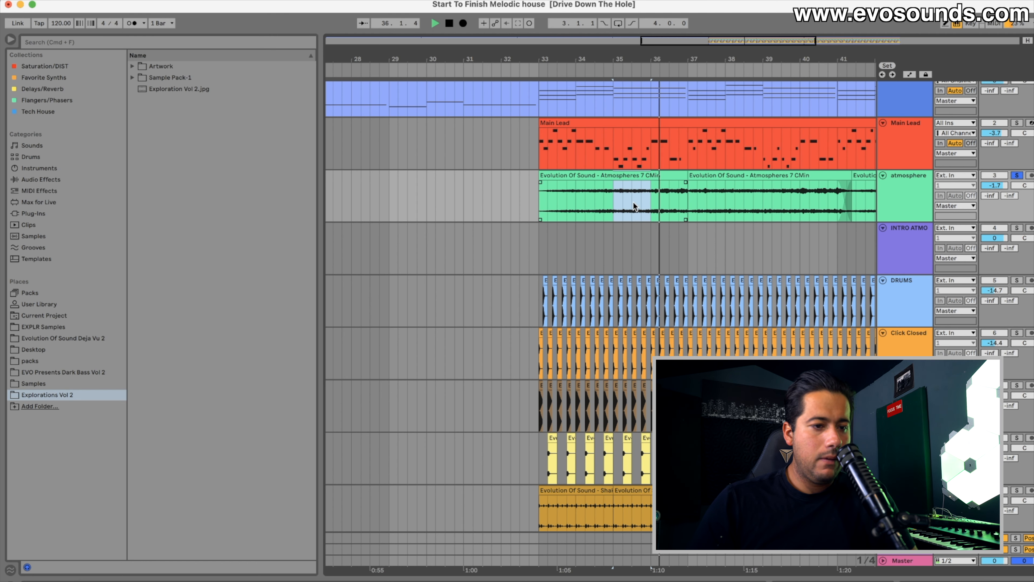
{"action": "key", "text": "space"}
{"action": "scroll", "coordinate": [594, 225], "scroll_direction": "left", "scroll_amount": 20}
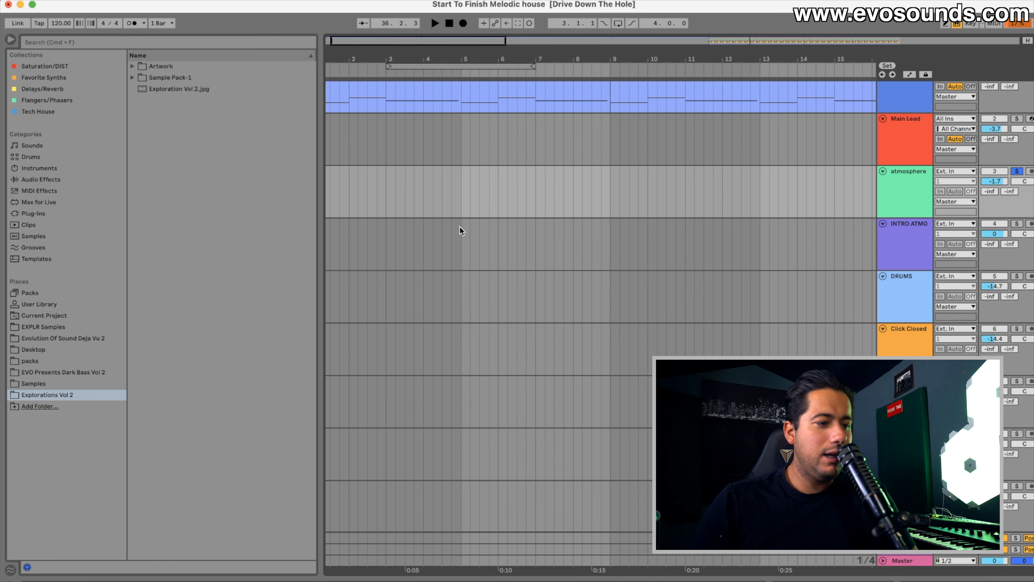
{"action": "left_click", "coordinate": [329, 234]}
{"action": "key", "text": "super+v"}
{"action": "key", "text": "space"}
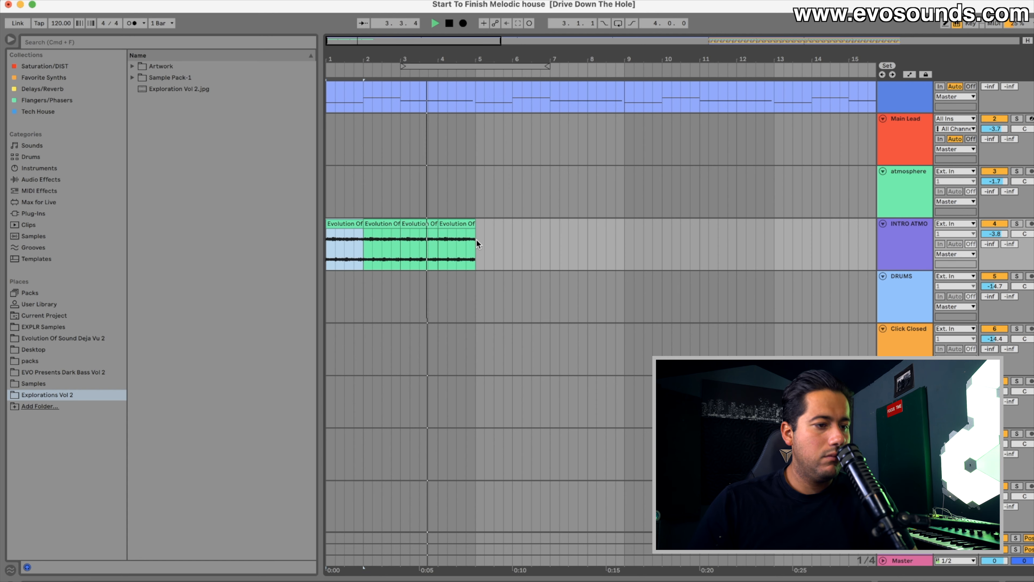
Step: Duplicate the INTRO ATMO clips repeatedly so they run from bar 1 up to bar 25
{"action": "key", "text": "super+d"}
{"action": "left_click_drag", "start_coordinate": [375, 39], "coordinate": [375, 12]}
{"action": "key", "text": "super+d"}
{"action": "key", "text": "super+d"}
{"action": "key", "text": "super+d"}
{"action": "key", "text": "super+d"}
{"action": "key", "text": "super+d"}
{"action": "key", "text": "super+d"}
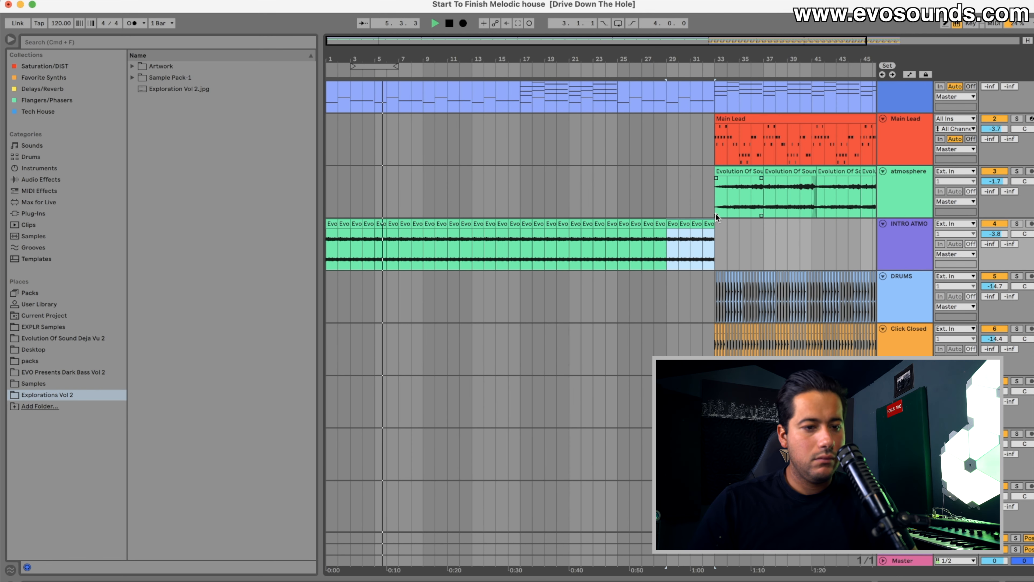
{"action": "key", "text": "super+z"}
{"action": "key", "text": "super+z"}
Step: Group the atmosphere and INTRO ATMO tracks and name the group ATMOSPHERE
{"action": "double_click", "coordinate": [905, 199]}
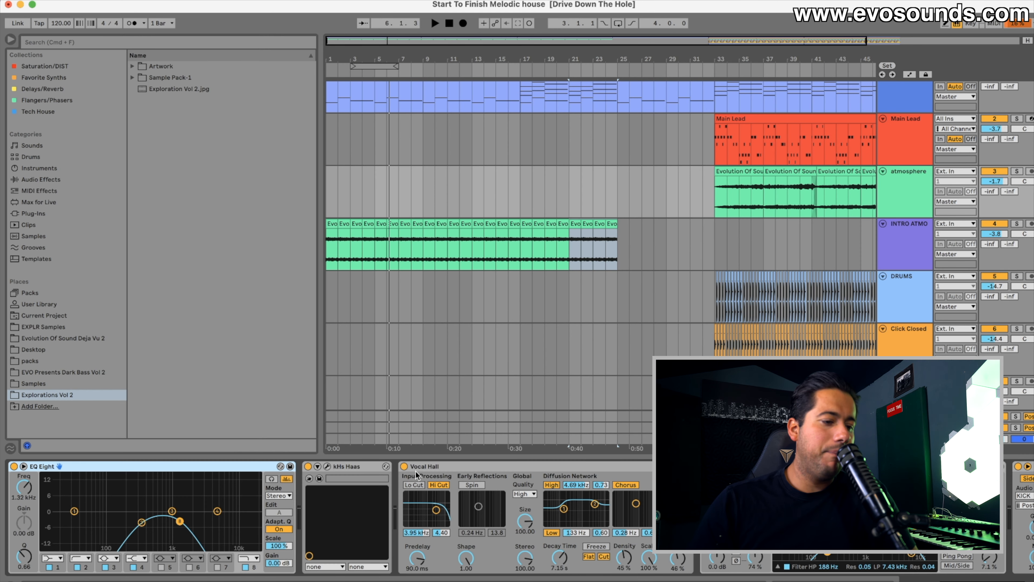
{"action": "left_click", "coordinate": [430, 469]}
{"action": "left_click", "coordinate": [926, 240], "text": "shift"}
{"action": "key", "text": "super+g"}
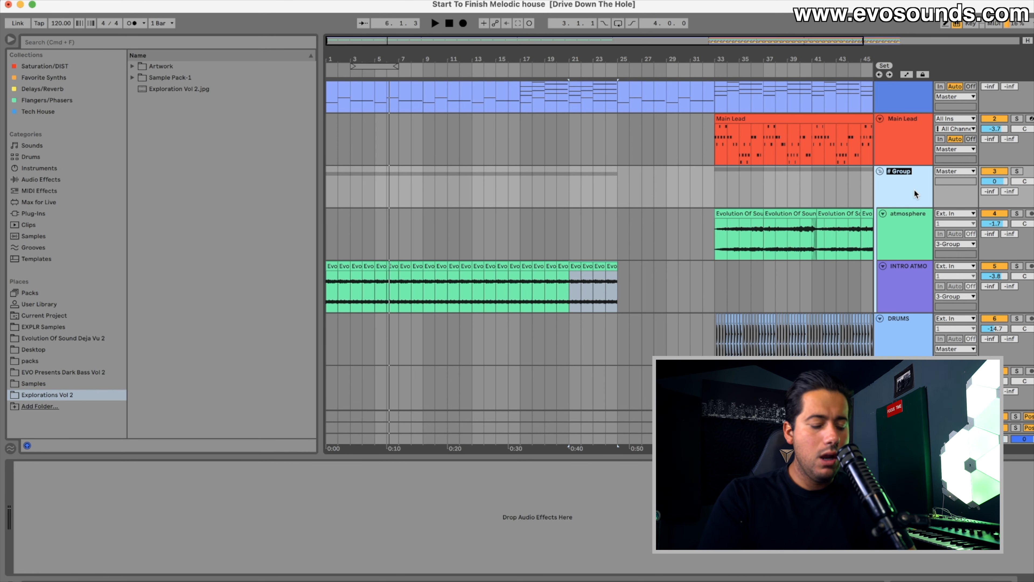
{"action": "type", "text": "ATMOSPHERE"}
{"action": "key", "text": "Return"}
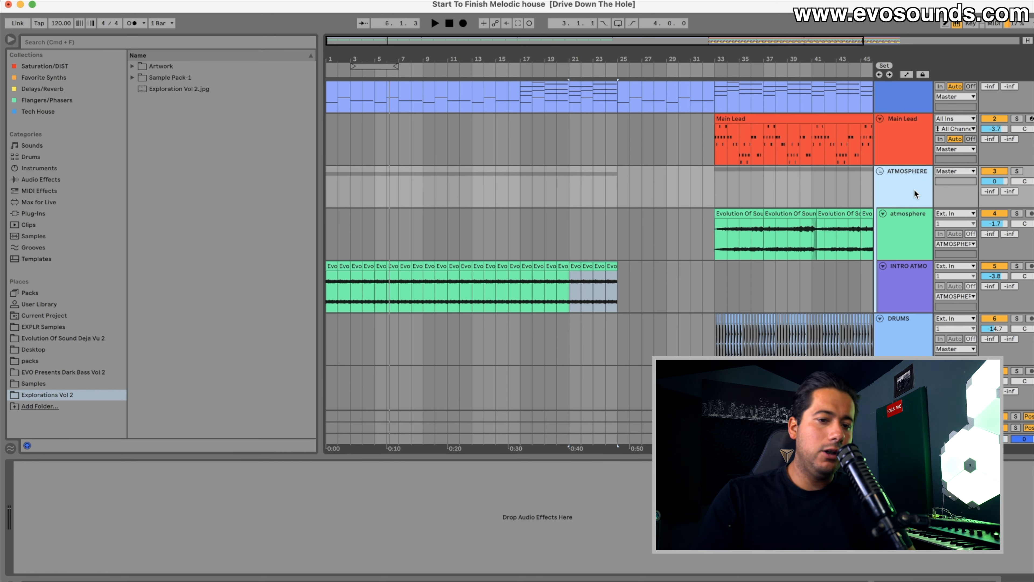
Step: Move the Vocal Hall reverb and the Echo from the atmosphere track onto the ATMOSPHERE group
{"action": "left_click", "coordinate": [739, 217]}
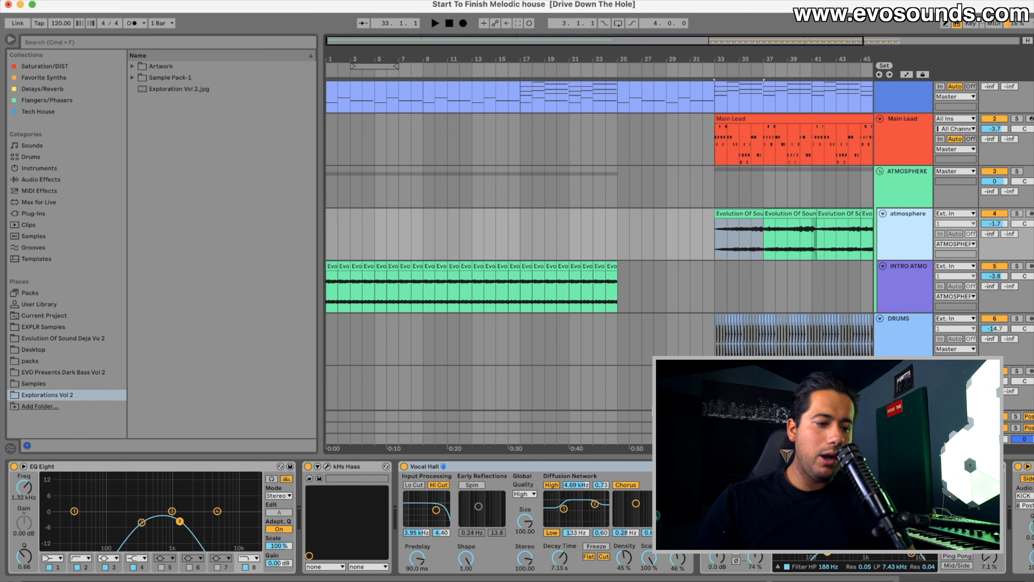
{"action": "left_click_drag", "start_coordinate": [927, 192], "coordinate": [926, 194]}
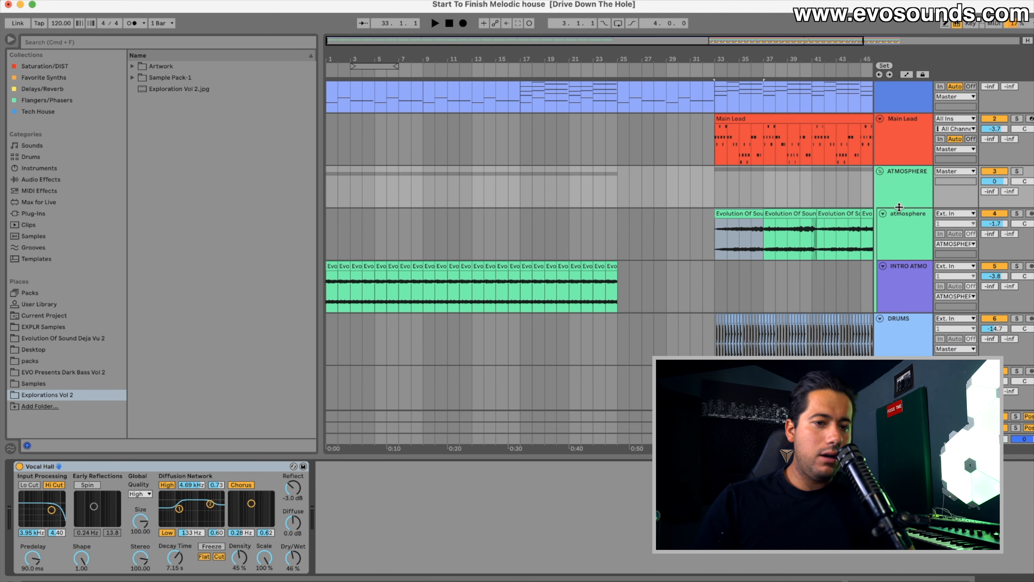
{"action": "left_click", "coordinate": [862, 256]}
{"action": "left_click_drag", "start_coordinate": [481, 465], "coordinate": [890, 269]}
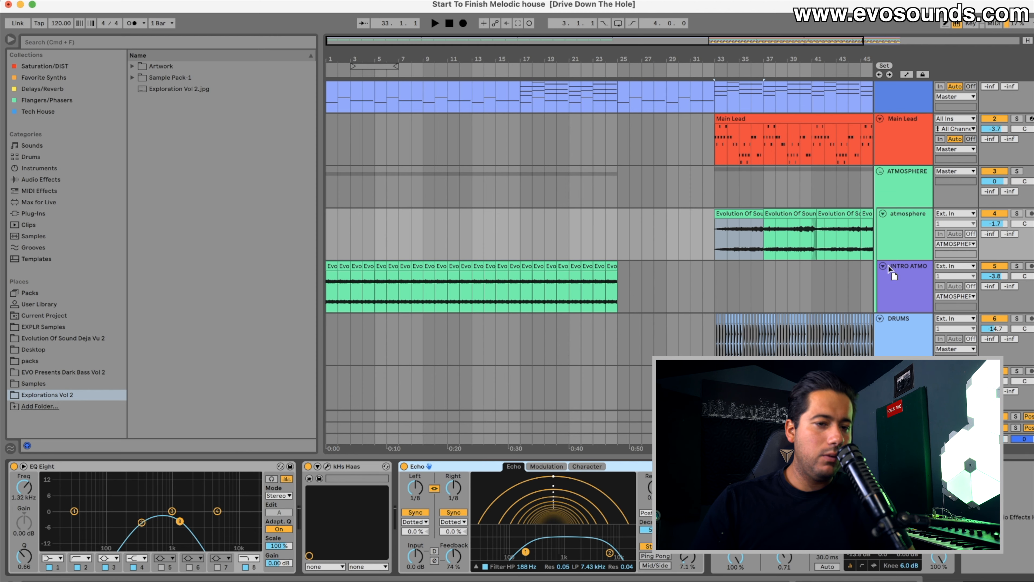
{"action": "left_click_drag", "start_coordinate": [903, 192], "coordinate": [903, 192]}
{"action": "left_click", "coordinate": [604, 563]}
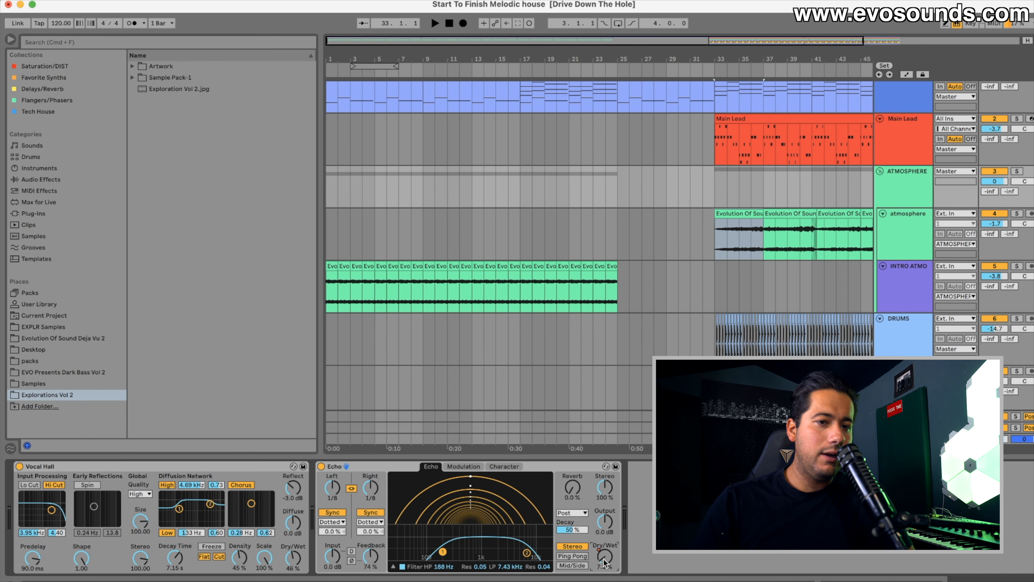
Step: Play the intro and raise the ATMOSPHERE group's Echo dry/wet automation before bar 33 to about 41%
{"action": "left_click", "coordinate": [907, 75]}
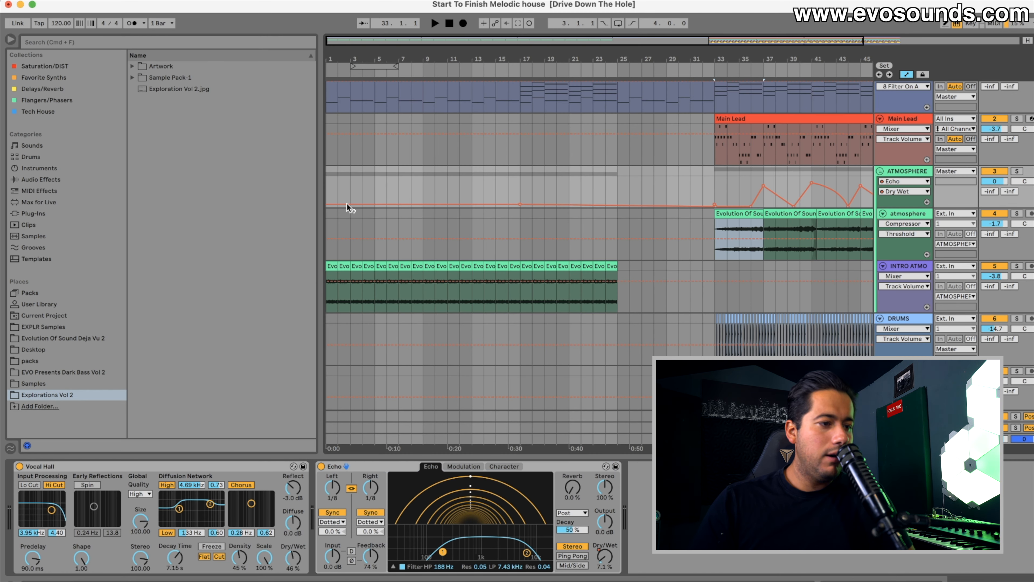
{"action": "left_click", "coordinate": [331, 181]}
{"action": "key", "text": "space"}
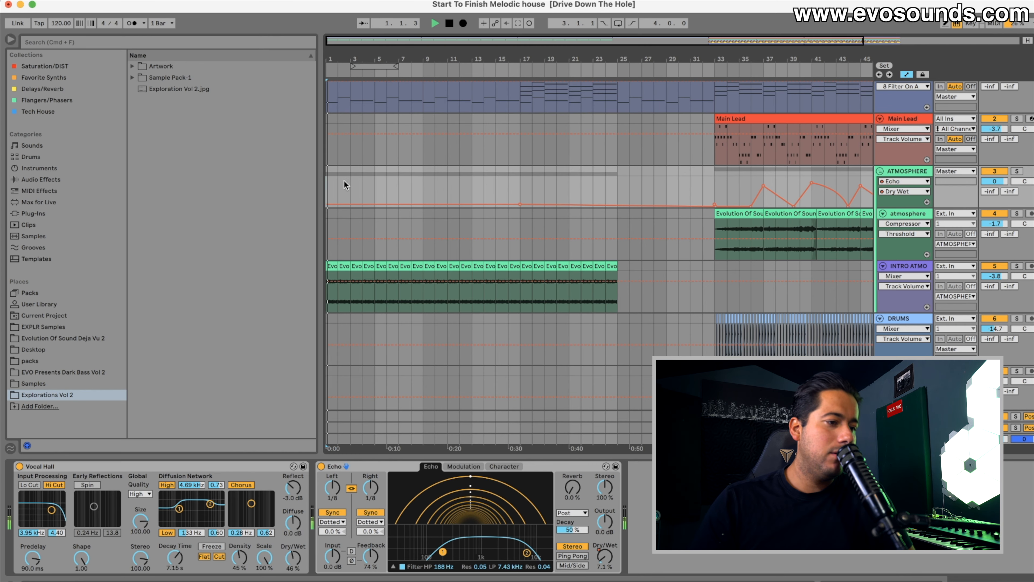
{"action": "left_click_drag", "start_coordinate": [340, 60], "coordinate": [354, 81]}
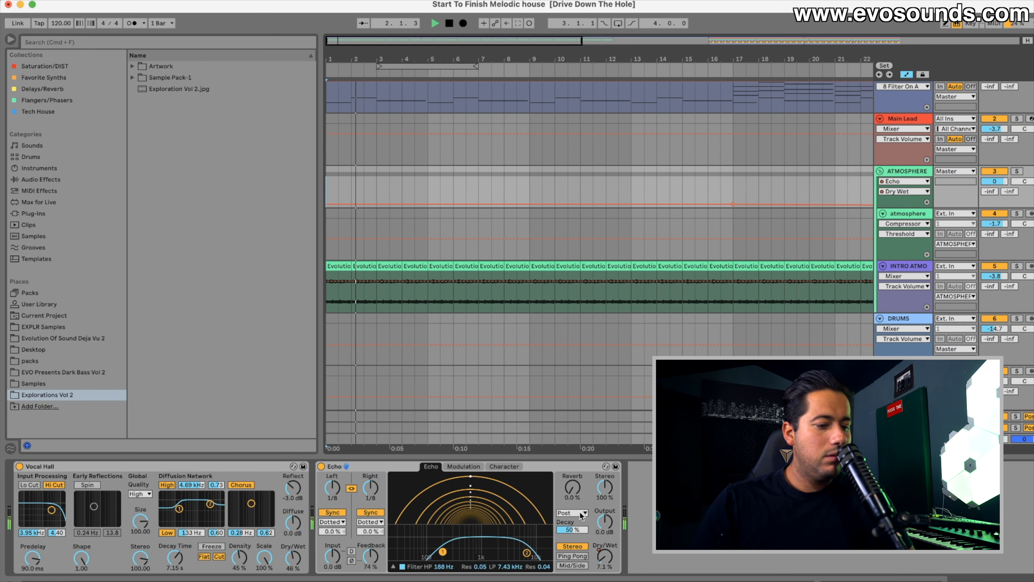
{"action": "left_click", "coordinate": [605, 556]}
{"action": "key", "text": "space"}
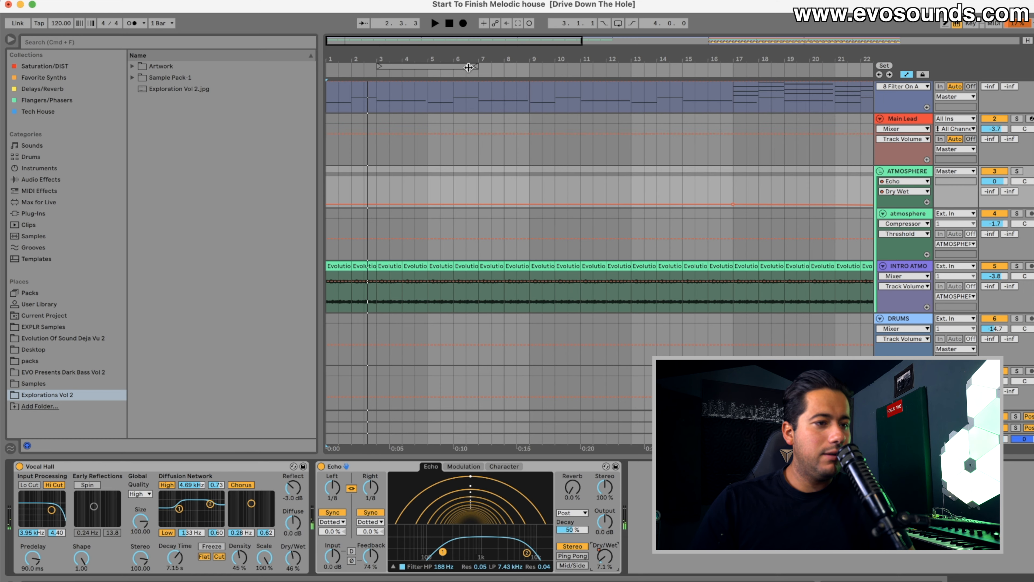
{"action": "key", "text": "minus"}
{"action": "left_click_drag", "start_coordinate": [610, 206], "coordinate": [610, 194]}
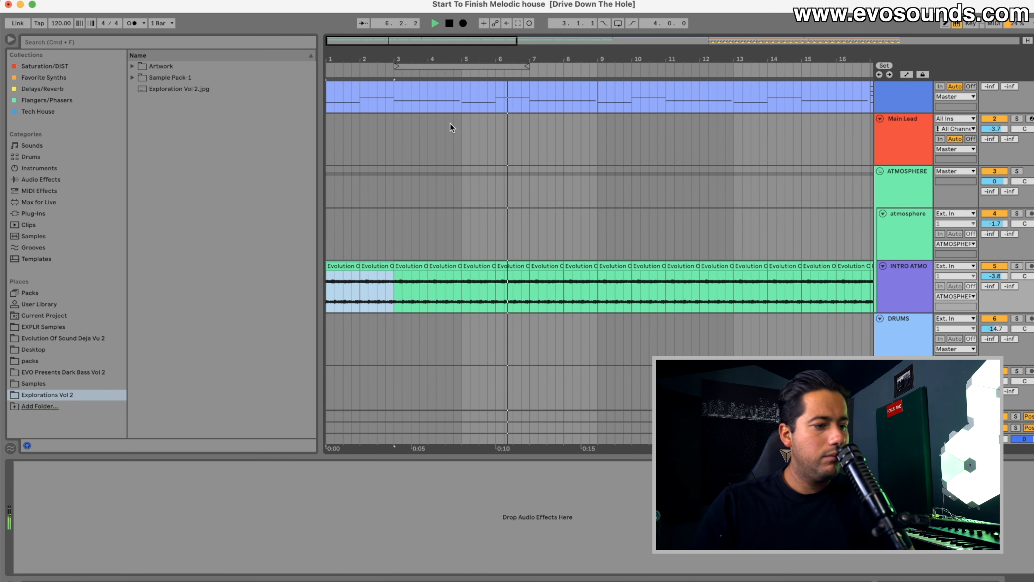
Step: Stop playback, solo the INTRO ATMO track, and check the effects on the tracks and the ATMOSPHERE group
{"action": "key", "text": "space"}
{"action": "key", "text": "minus"}
{"action": "left_click", "coordinate": [912, 277]}
{"action": "left_click", "coordinate": [912, 277]}
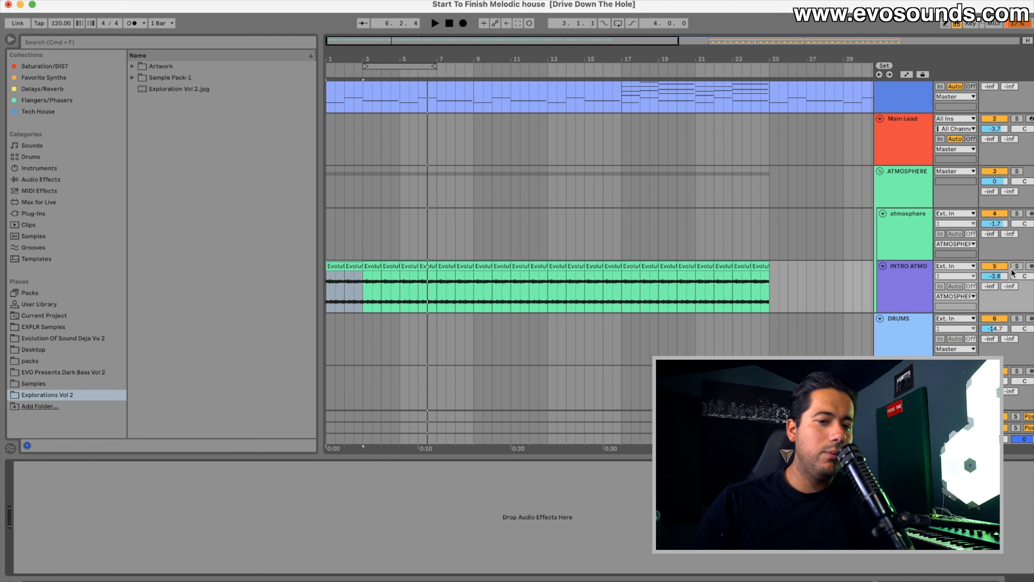
{"action": "left_click", "coordinate": [1015, 267]}
{"action": "double_click", "coordinate": [903, 283]}
{"action": "left_click", "coordinate": [904, 229]}
{"action": "left_click", "coordinate": [907, 196]}
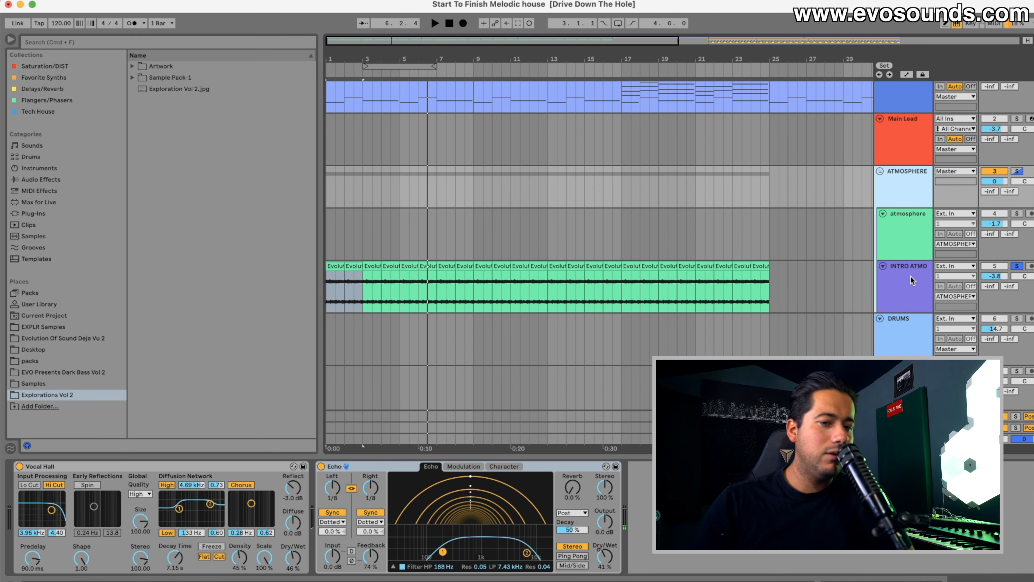
Step: Search the plug-ins for "repli" and add Replika XT to the INTRO ATMO track
{"action": "left_click", "coordinate": [912, 280]}
{"action": "left_click", "coordinate": [57, 212]}
{"action": "left_click", "coordinate": [293, 40]}
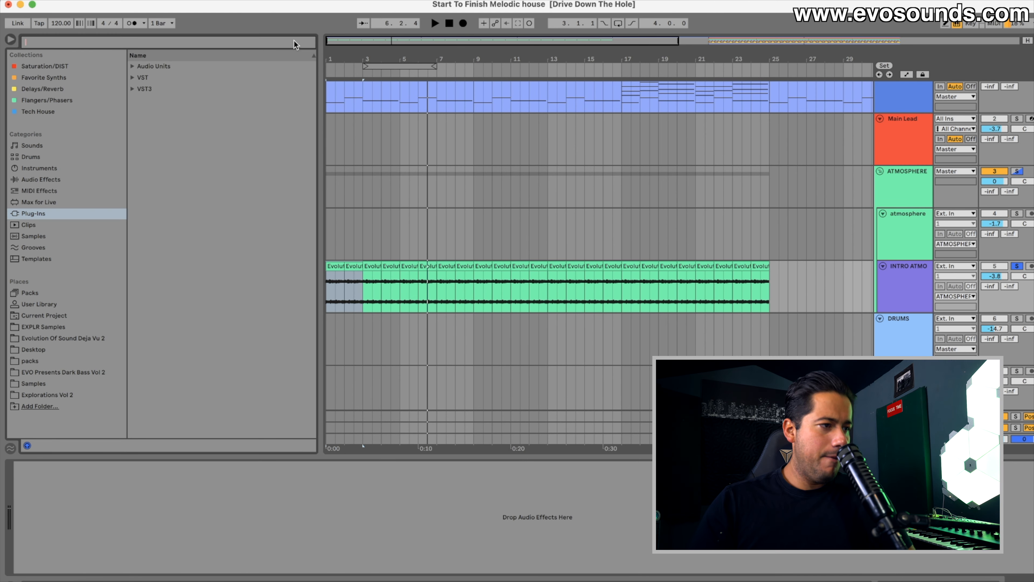
{"action": "type", "text": "repli"}
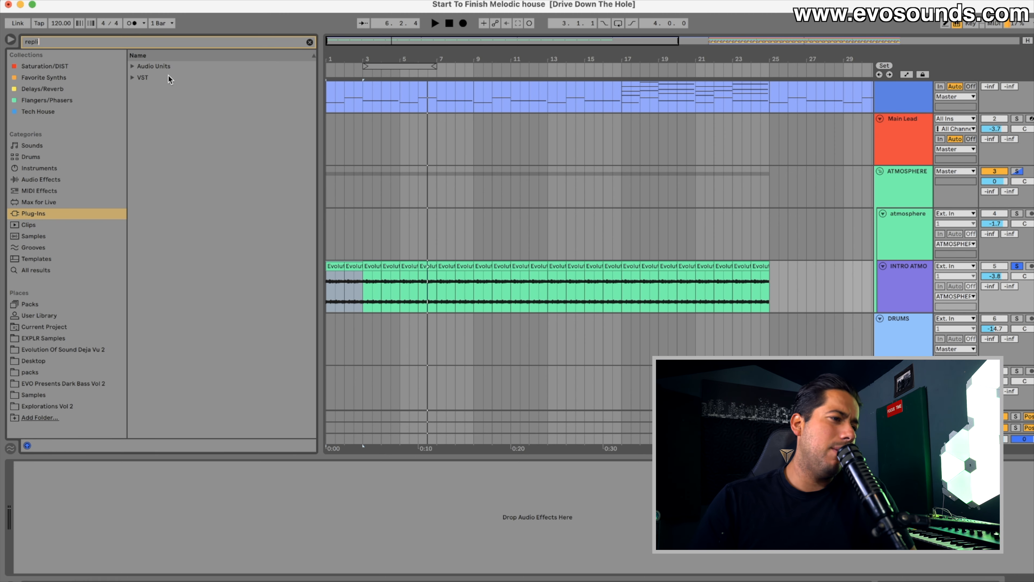
{"action": "left_click", "coordinate": [133, 66]}
{"action": "left_click", "coordinate": [140, 77]}
{"action": "left_click_drag", "start_coordinate": [163, 89], "coordinate": [588, 267]}
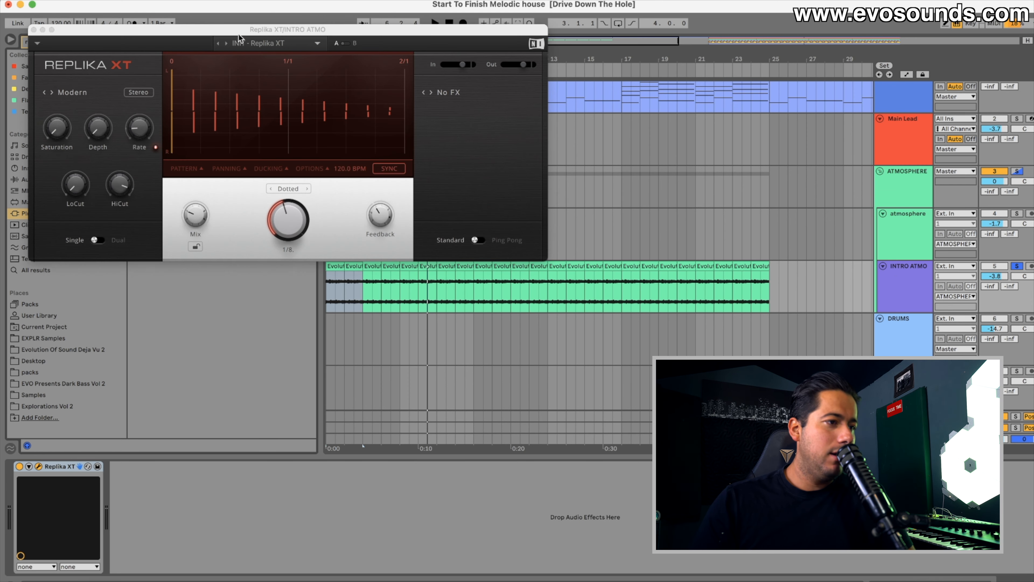
Step: Try the Auto Pad preset from Replika XT's Synth + Keys category
{"action": "left_click_drag", "start_coordinate": [241, 38], "coordinate": [273, 88]}
{"action": "left_click", "coordinate": [285, 95]}
{"action": "mouse_move", "coordinate": [298, 157]}
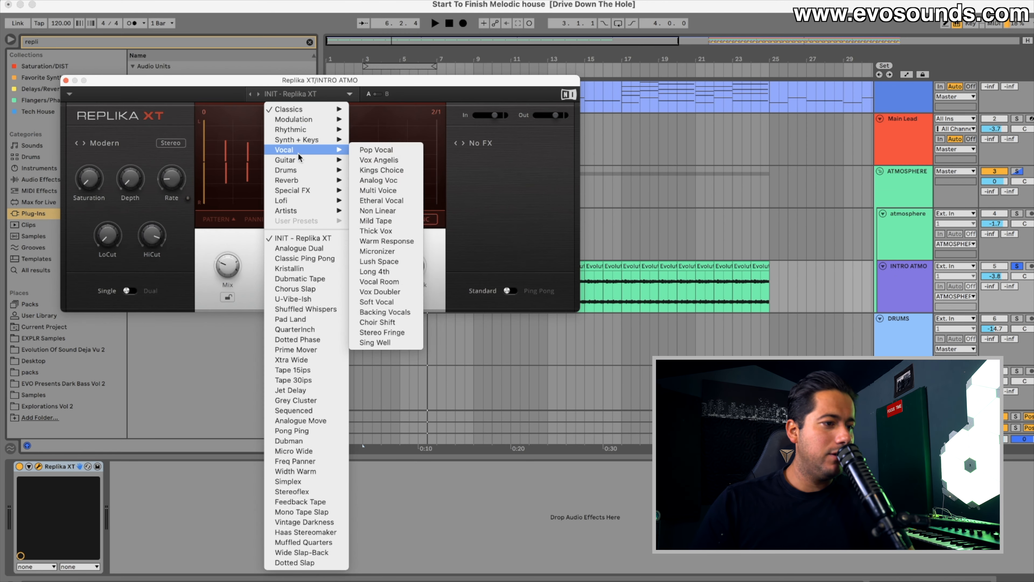
{"action": "mouse_move", "coordinate": [304, 184]}
{"action": "mouse_move", "coordinate": [323, 124]}
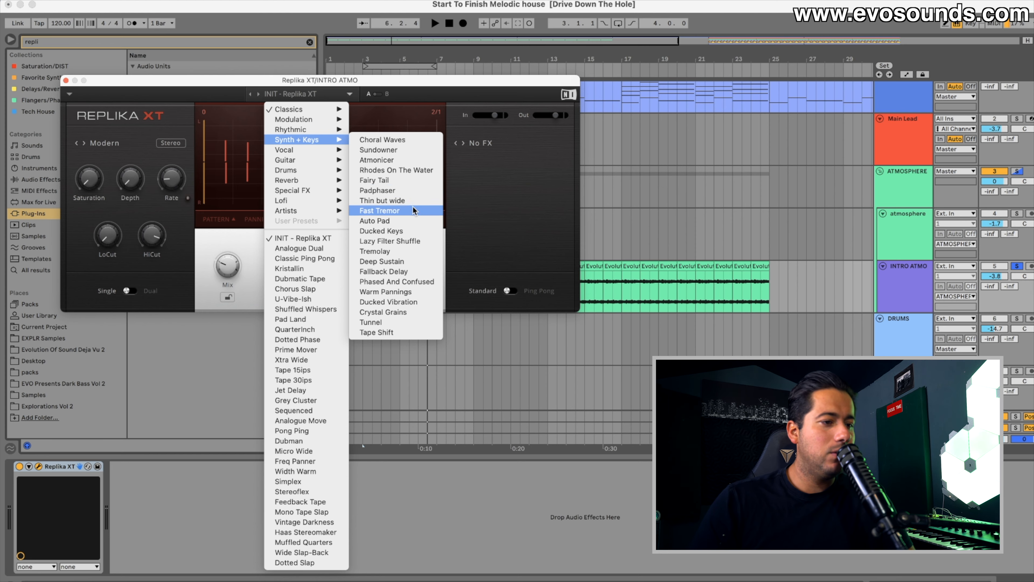
{"action": "left_click", "coordinate": [411, 222]}
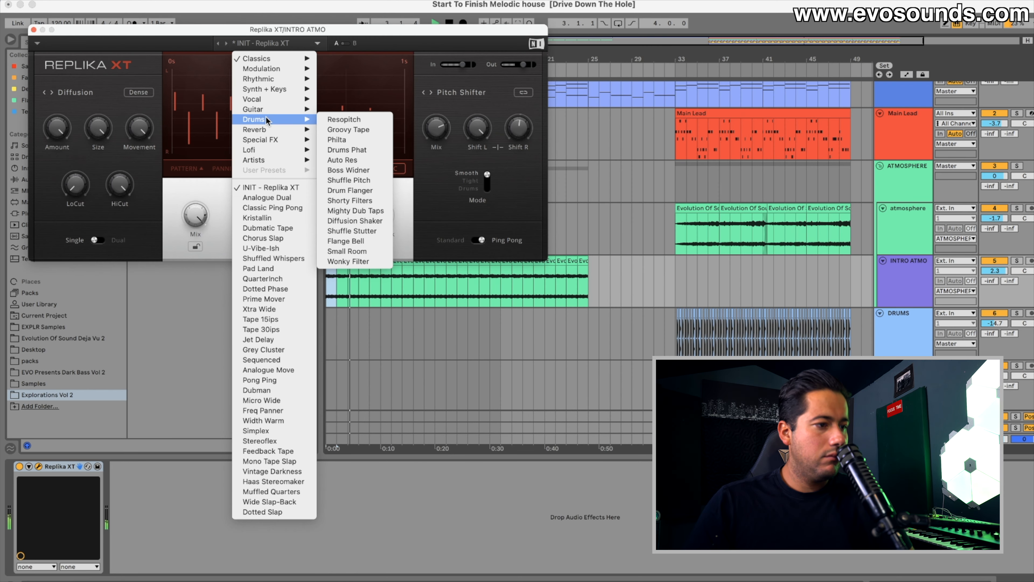
Step: Load Replika XT's Dark Club preset from the Reverb category and raise its Mix
{"action": "mouse_move", "coordinate": [269, 130]}
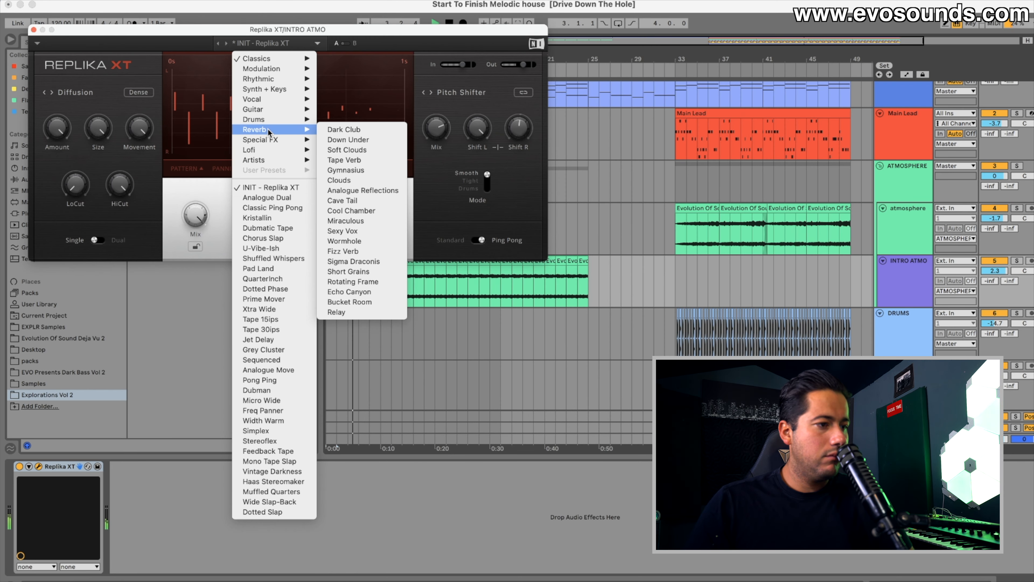
{"action": "left_click", "coordinate": [344, 129]}
{"action": "left_click_drag", "start_coordinate": [205, 203], "coordinate": [204, 157]}
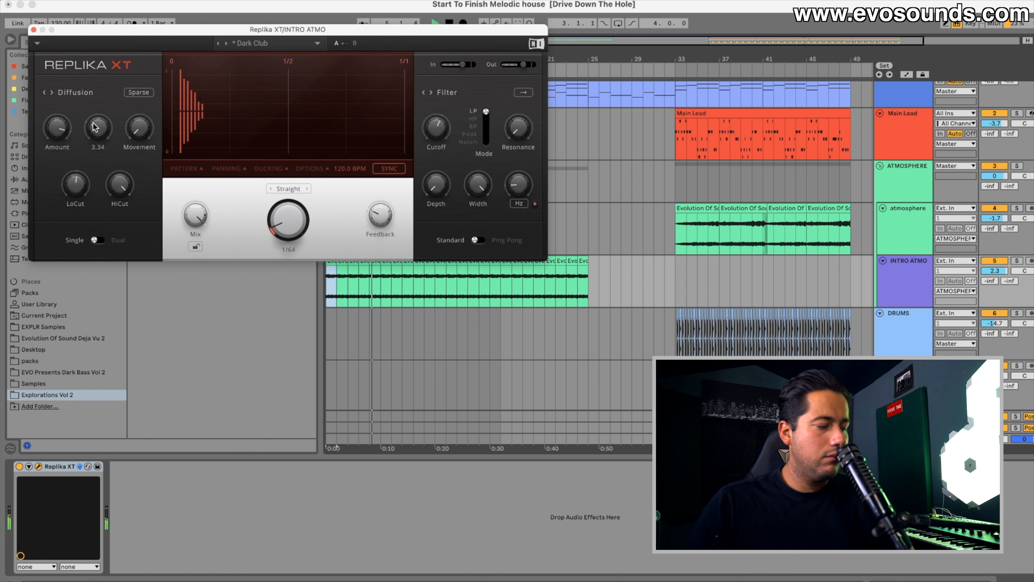
Step: Restart playback from bar 1, close the Replika XT window, and lower the INTRO ATMO track volume to 2.1 dB
{"action": "key", "text": "space"}
{"action": "key", "text": "space"}
{"action": "left_click", "coordinate": [34, 30]}
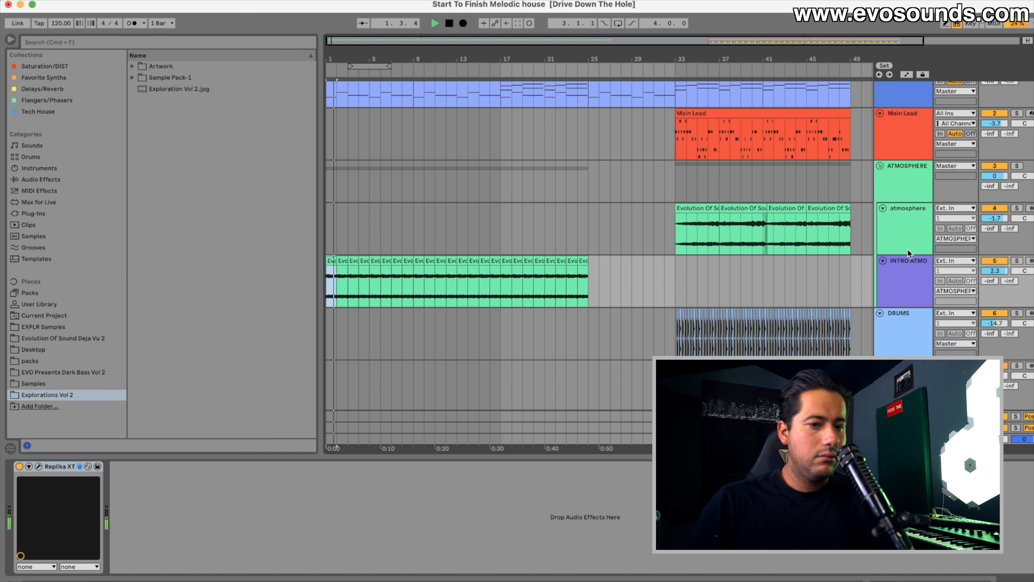
{"action": "double_click", "coordinate": [994, 270]}
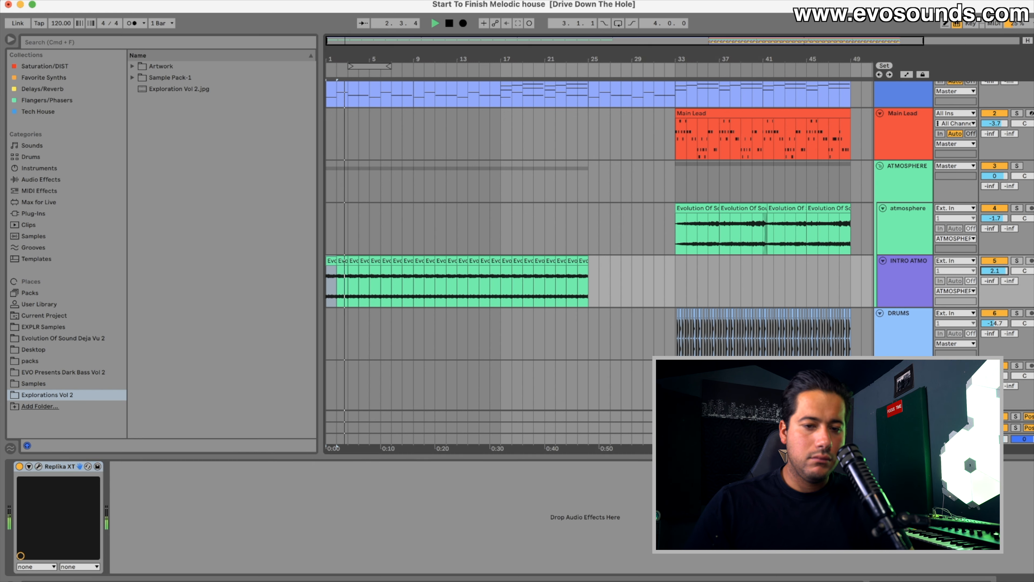
Step: Search the audio effects for "eq" and add EQ Eight after Replika XT on the INTRO ATMO track
{"action": "left_click", "coordinate": [277, 42]}
{"action": "type", "text": "eq"}
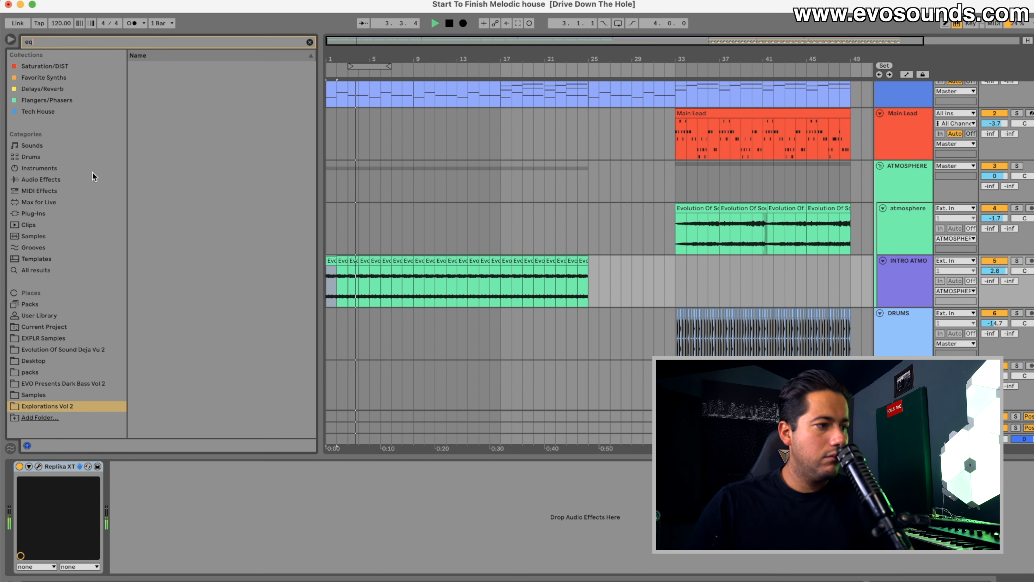
{"action": "left_click", "coordinate": [92, 179]}
{"action": "left_click", "coordinate": [132, 77]}
{"action": "double_click", "coordinate": [168, 100]}
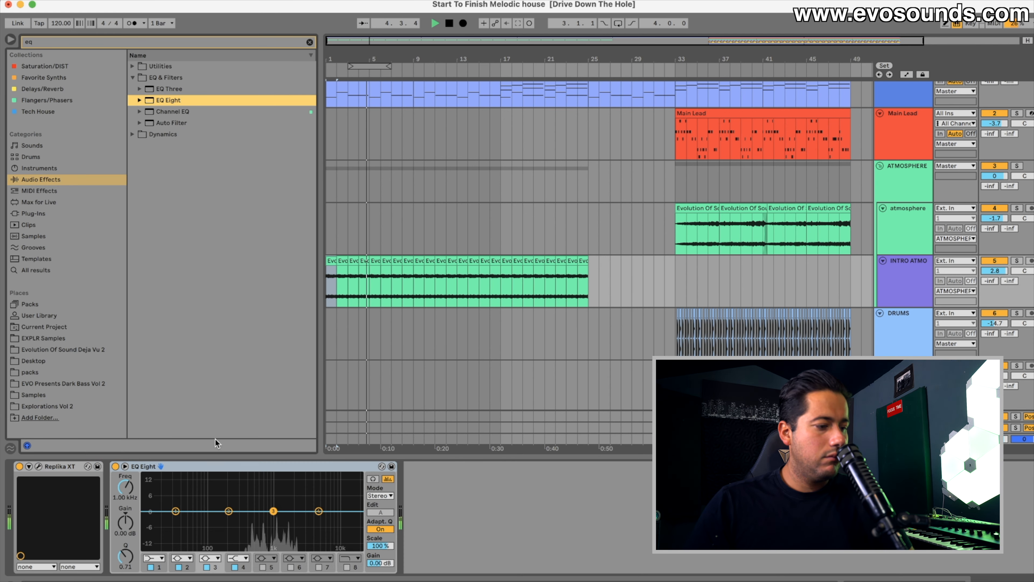
Step: Shape the INTRO ATMO EQ Eight with band 2 as a raised low cut and band 8 as a high cut at 1.56 kHz
{"action": "left_click", "coordinate": [229, 511]}
{"action": "left_click", "coordinate": [182, 558]}
{"action": "left_click", "coordinate": [182, 498]}
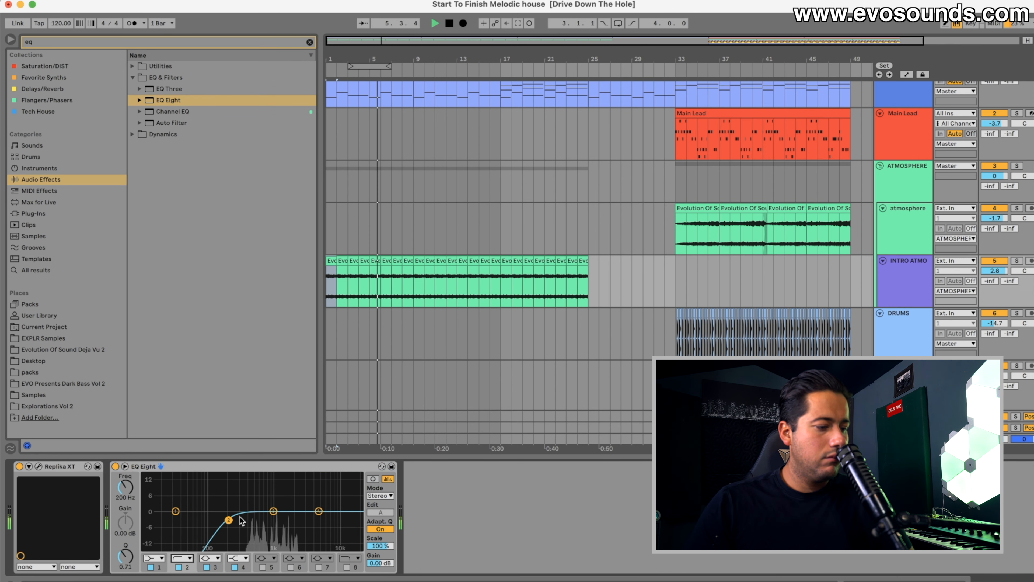
{"action": "left_click_drag", "start_coordinate": [229, 520], "coordinate": [255, 522]}
{"action": "left_click", "coordinate": [346, 567]}
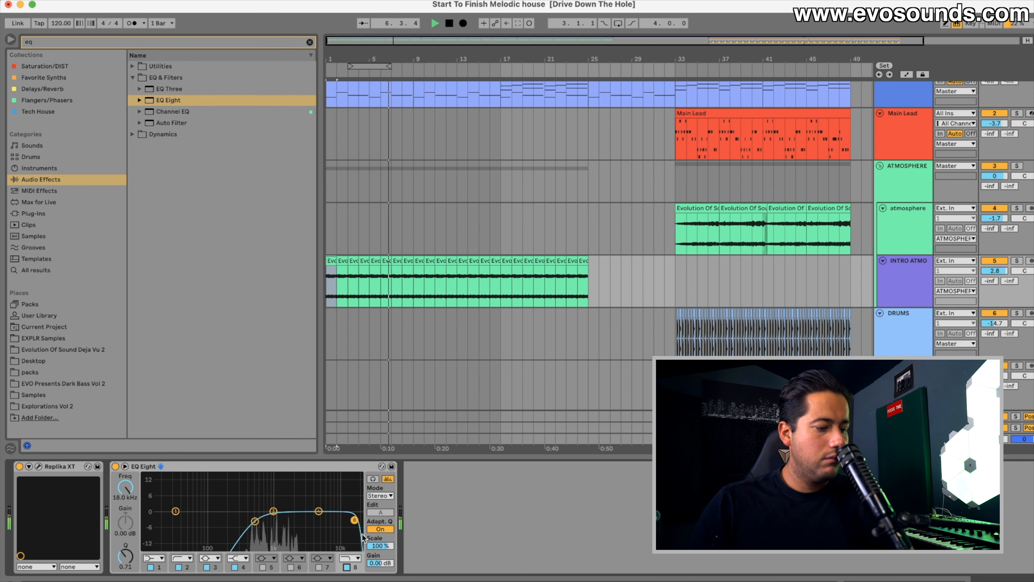
{"action": "left_click_drag", "start_coordinate": [354, 520], "coordinate": [286, 518]}
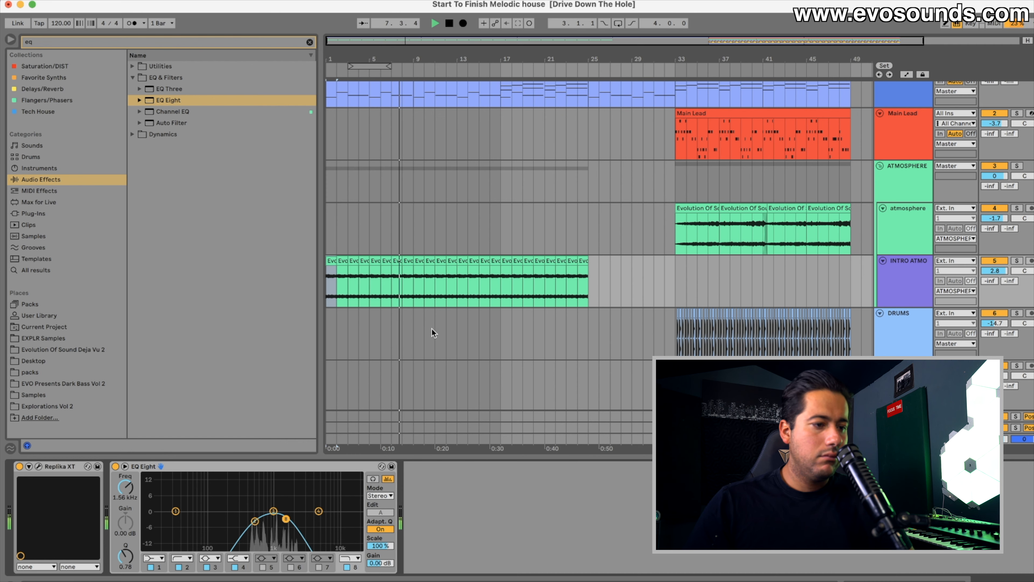
Step: Restart playback from bar 1, set the INTRO ATMO track volume to 0 dB, and stop playback
{"action": "left_click", "coordinate": [332, 261]}
{"action": "key", "text": "space"}
{"action": "key", "text": "space"}
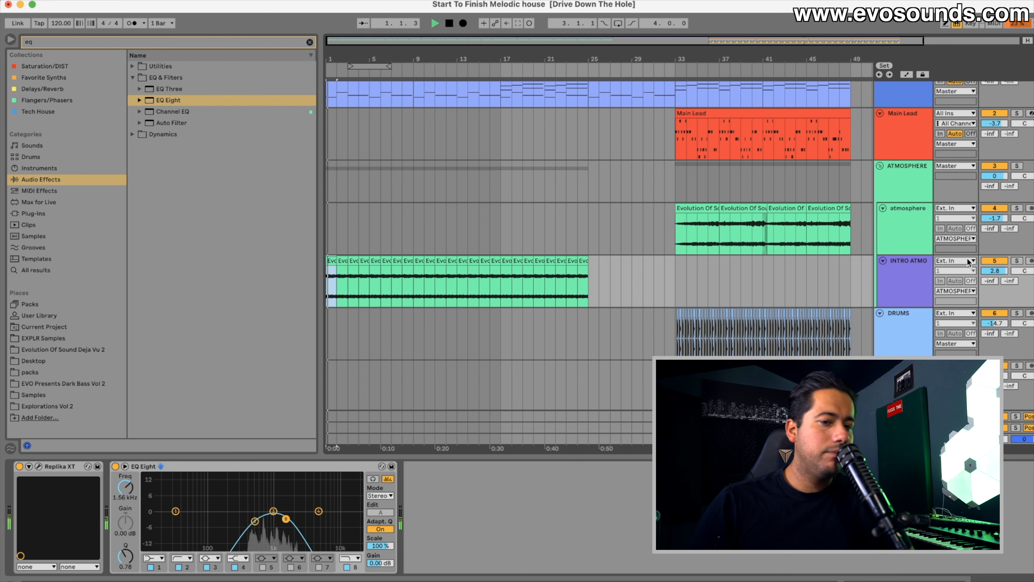
{"action": "left_click_drag", "start_coordinate": [995, 271], "coordinate": [995, 283]}
{"action": "scroll", "coordinate": [469, 163], "scroll_direction": "up", "scroll_amount": 1}
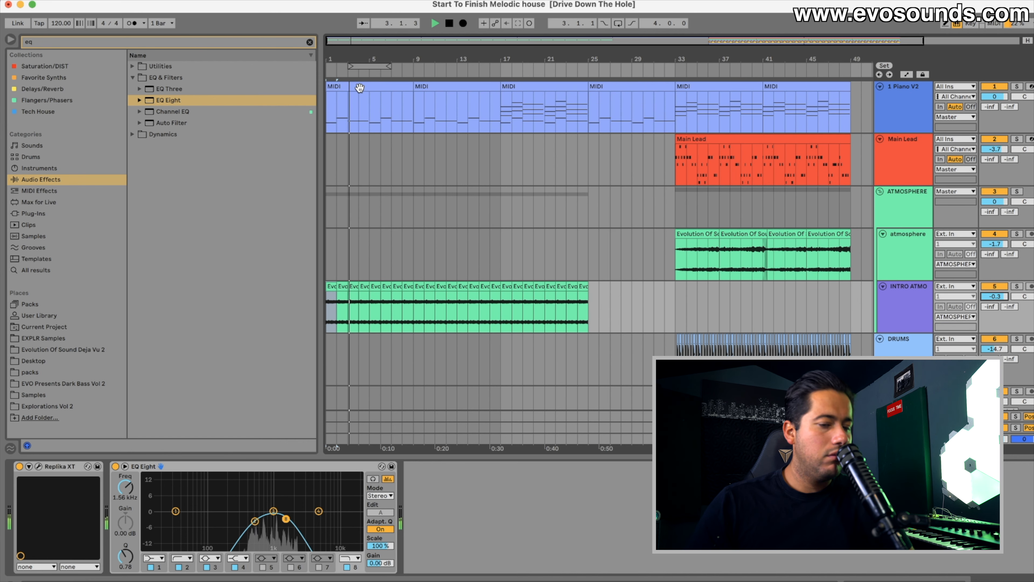
{"action": "double_click", "coordinate": [993, 296]}
{"action": "key", "text": "space"}
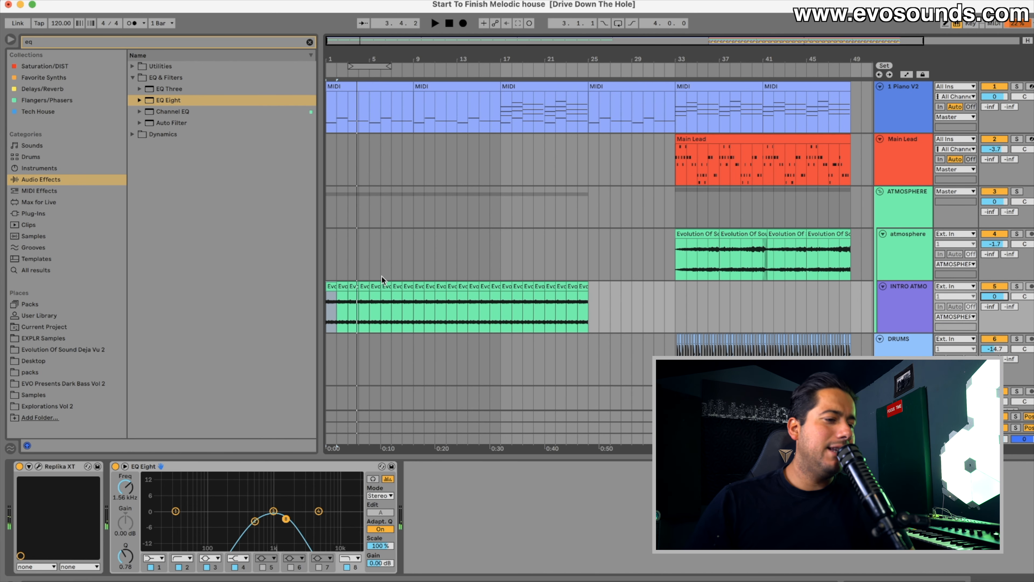
{"action": "scroll", "coordinate": [382, 276], "scroll_direction": "down", "scroll_amount": 1}
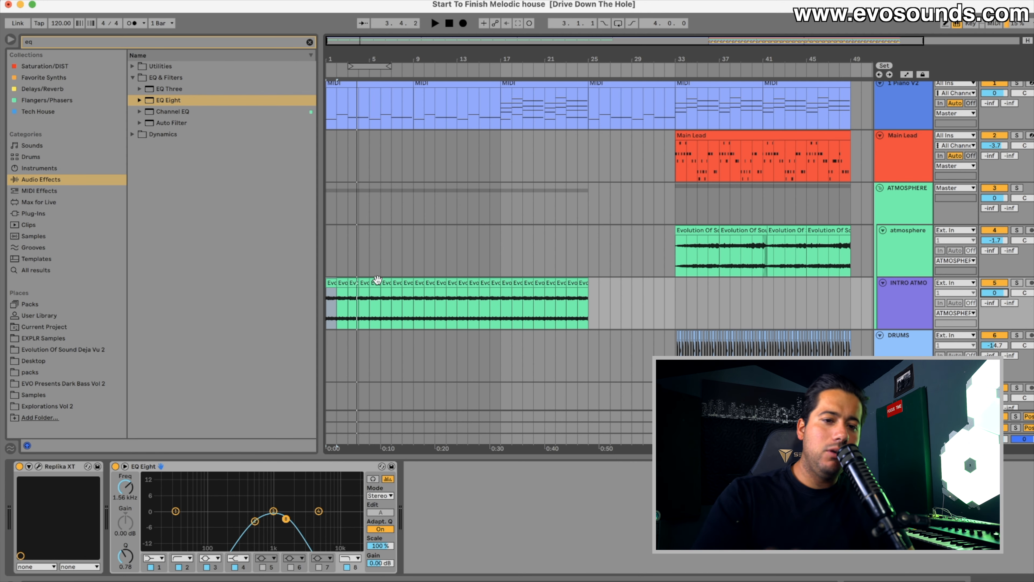
Step: Inspect the effect chains of the atmosphere and piano tracks and review the arrangement with a narrower browser
{"action": "left_click", "coordinate": [709, 231]}
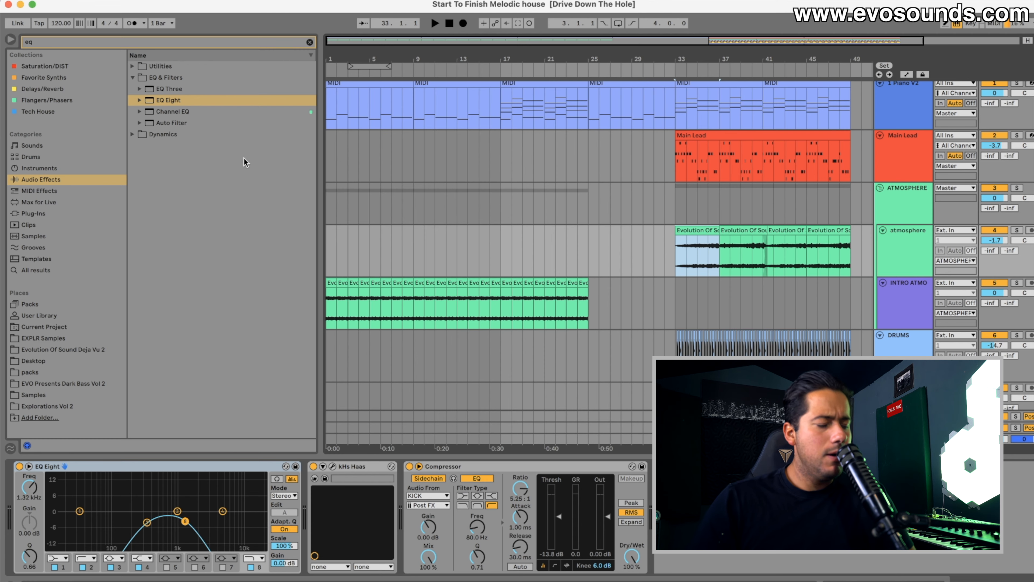
{"action": "scroll", "coordinate": [353, 143], "scroll_direction": "up", "scroll_amount": 1}
{"action": "left_click_drag", "start_coordinate": [322, 143], "coordinate": [242, 147]}
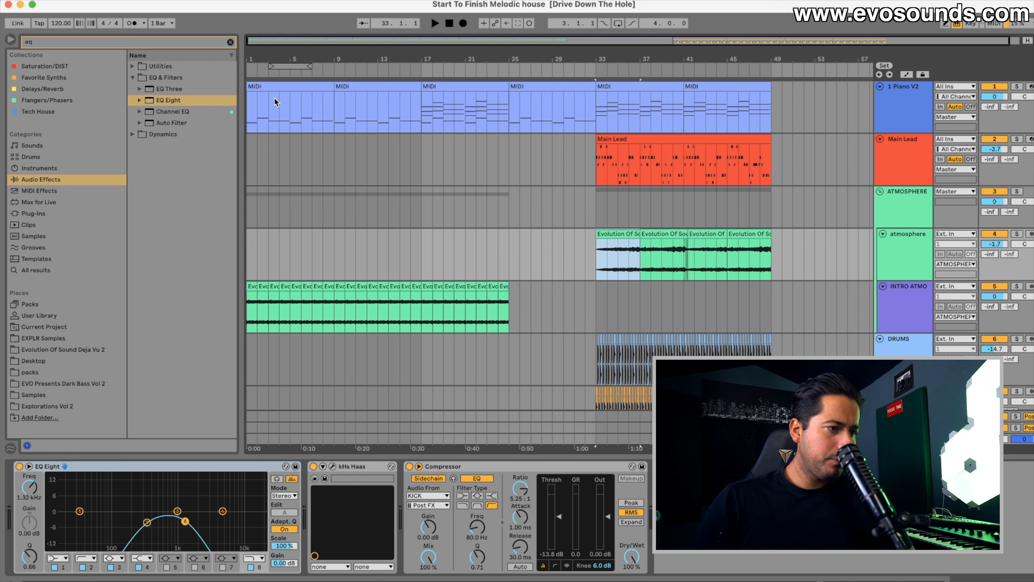
{"action": "left_click", "coordinate": [277, 101]}
{"action": "scroll", "coordinate": [455, 268], "scroll_direction": "down", "scroll_amount": 3}
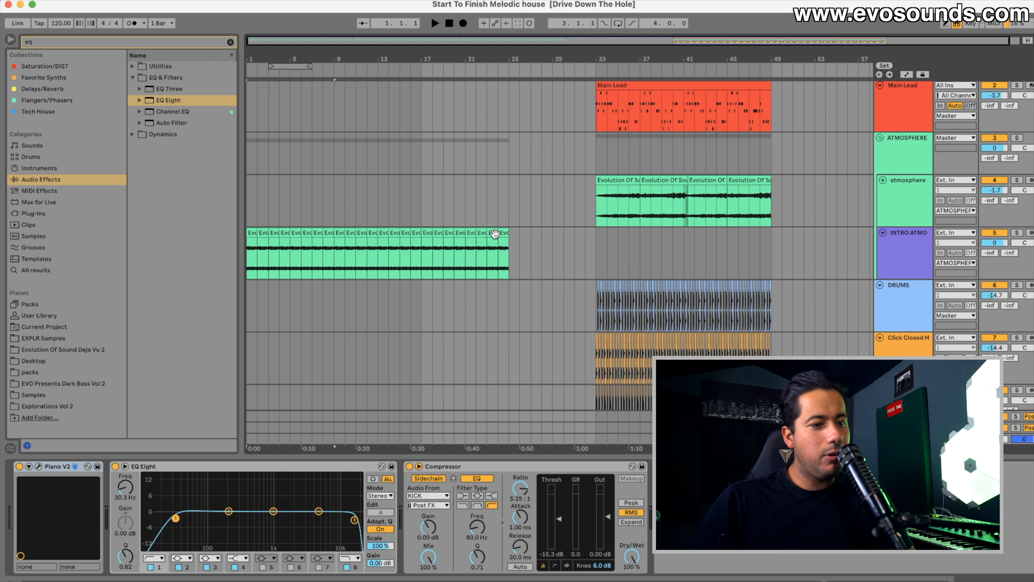
{"action": "scroll", "coordinate": [496, 235], "scroll_direction": "up", "scroll_amount": 3}
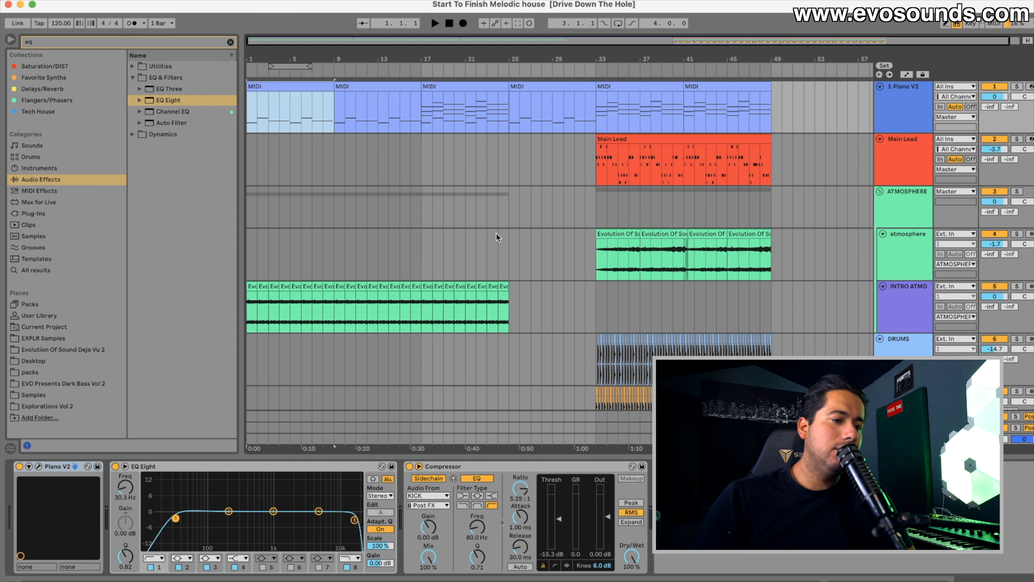
{"action": "scroll", "coordinate": [496, 238], "scroll_direction": "right", "scroll_amount": 1}
{"action": "scroll", "coordinate": [496, 234], "scroll_direction": "left", "scroll_amount": 1}
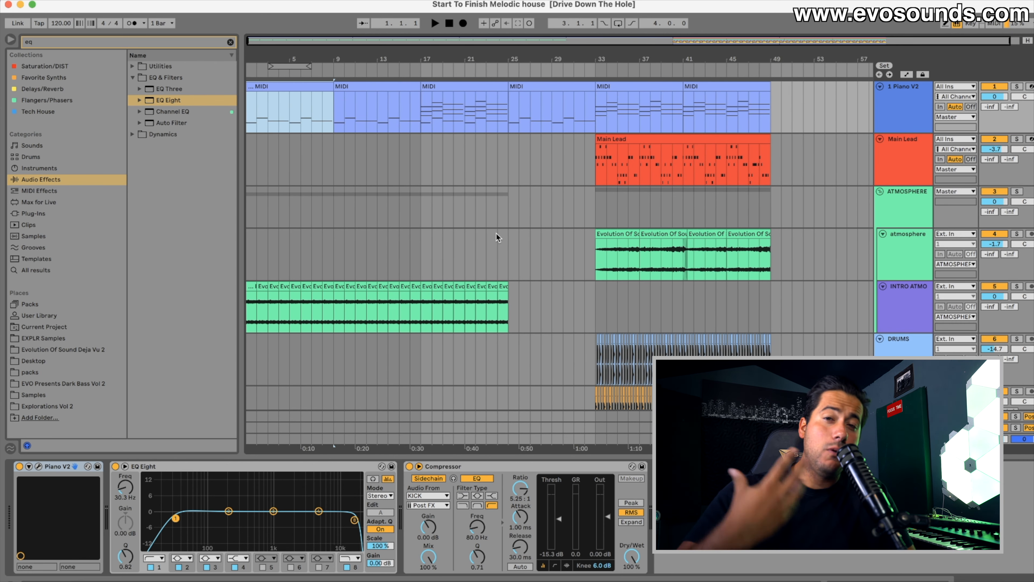
Step: Audition the sound effects in the Versatile SFX folder of the Origin Sound Organic Ambience pack for an extra intro texture
{"action": "left_click_drag", "start_coordinate": [280, 46], "coordinate": [227, 181]}
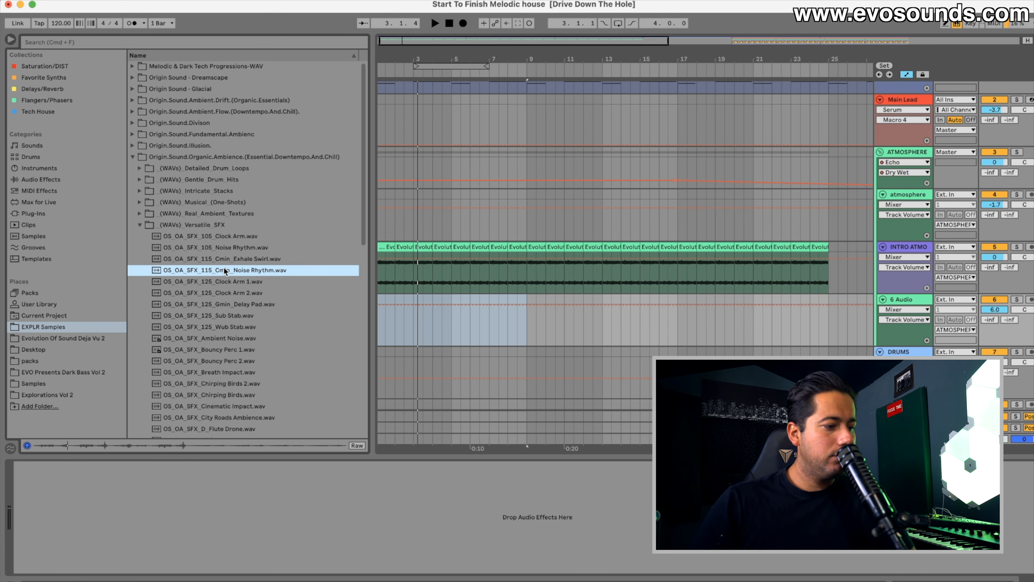
{"action": "left_click", "coordinate": [221, 292]}
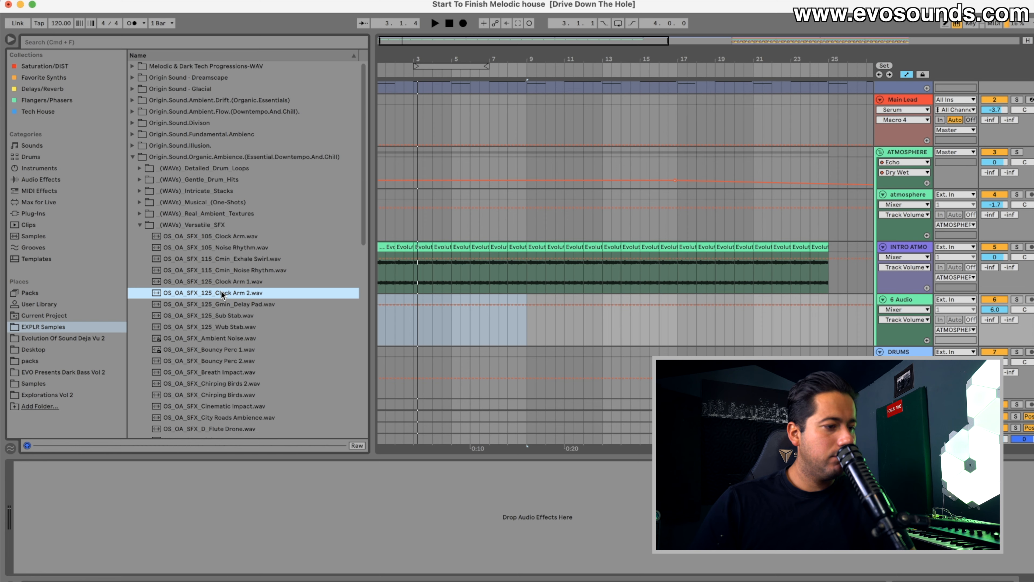
{"action": "left_click", "coordinate": [219, 305]}
{"action": "left_click", "coordinate": [220, 316]}
{"action": "scroll", "coordinate": [226, 332], "scroll_direction": "down", "scroll_amount": 2}
{"action": "left_click", "coordinate": [226, 332]}
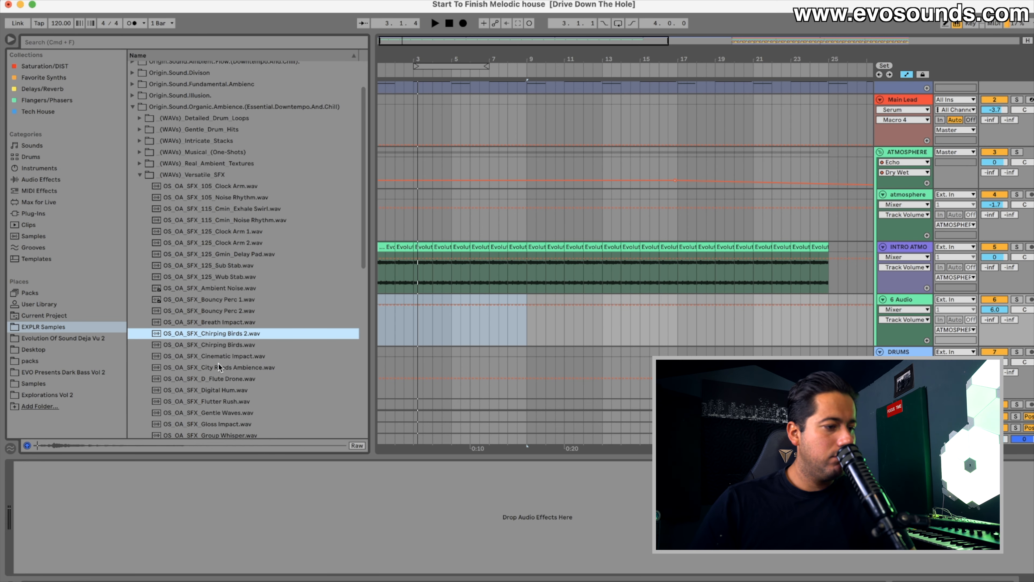
{"action": "left_click", "coordinate": [219, 354]}
{"action": "scroll", "coordinate": [226, 326], "scroll_direction": "down", "scroll_amount": 4}
{"action": "left_click", "coordinate": [224, 300]}
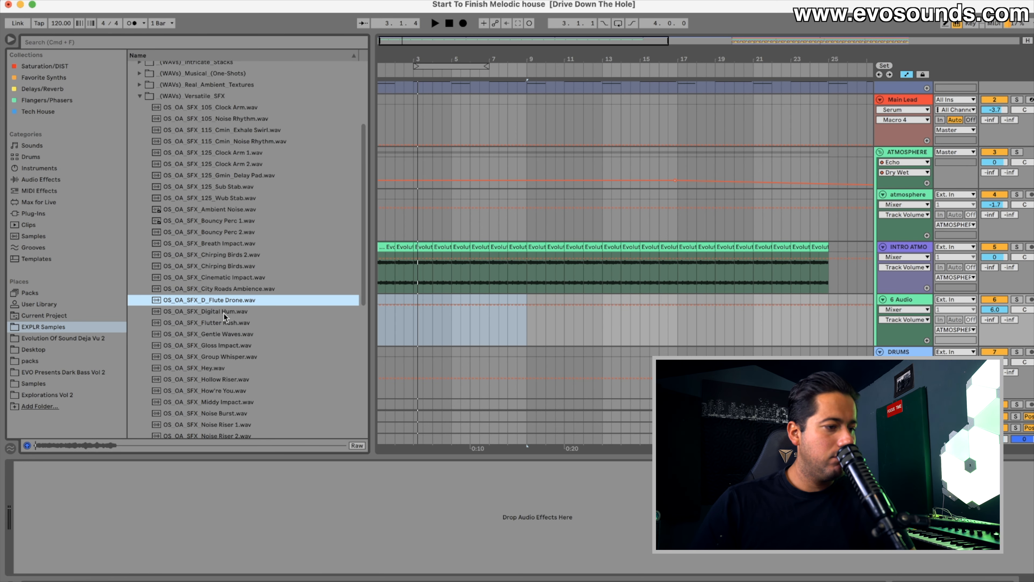
{"action": "left_click", "coordinate": [222, 312]}
{"action": "left_click", "coordinate": [213, 334]}
{"action": "scroll", "coordinate": [216, 332], "scroll_direction": "down", "scroll_amount": 4}
{"action": "left_click", "coordinate": [221, 310]}
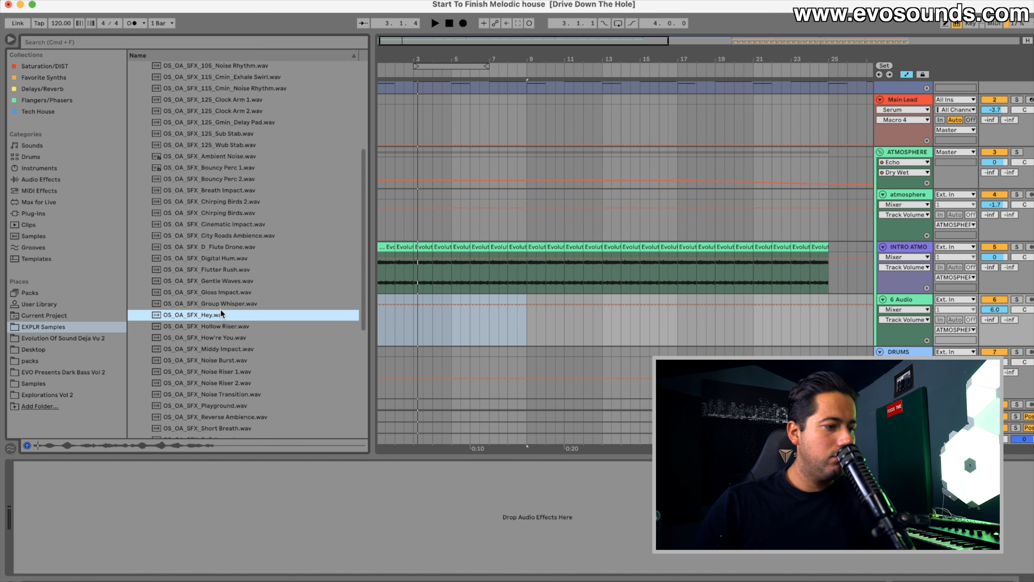
{"action": "left_click", "coordinate": [213, 326]}
{"action": "left_click", "coordinate": [215, 339]}
{"action": "scroll", "coordinate": [220, 326], "scroll_direction": "down", "scroll_amount": 5}
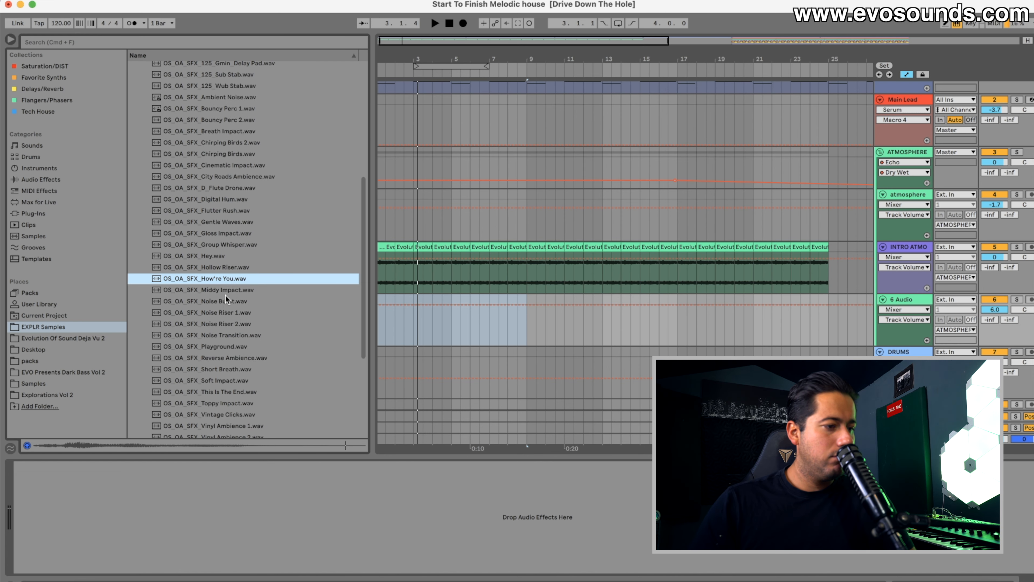
{"action": "left_click", "coordinate": [226, 292]}
{"action": "left_click", "coordinate": [222, 302]}
{"action": "left_click", "coordinate": [220, 313]}
{"action": "scroll", "coordinate": [217, 322], "scroll_direction": "down", "scroll_amount": 7}
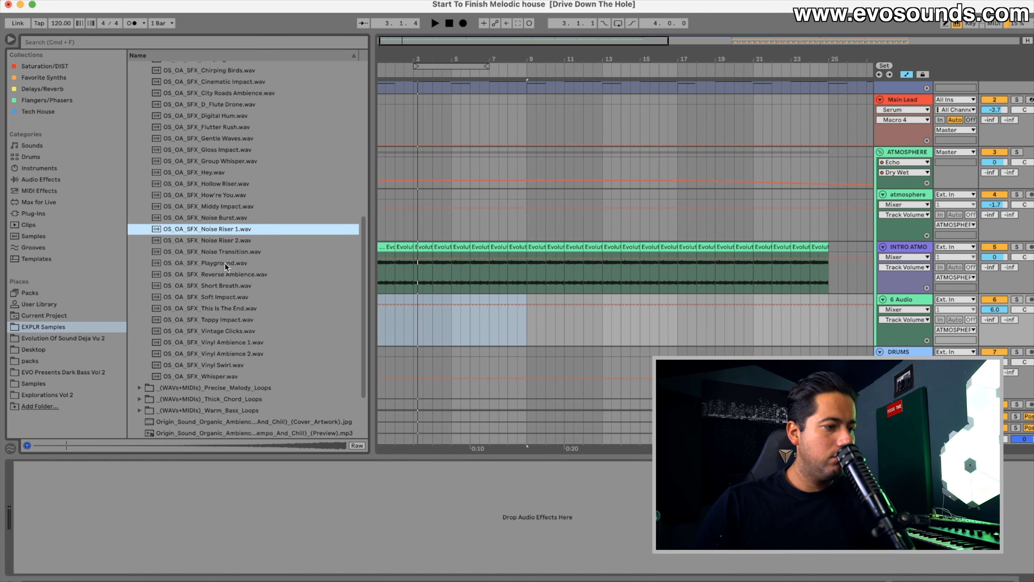
{"action": "left_click", "coordinate": [225, 263]}
{"action": "left_click", "coordinate": [220, 286]}
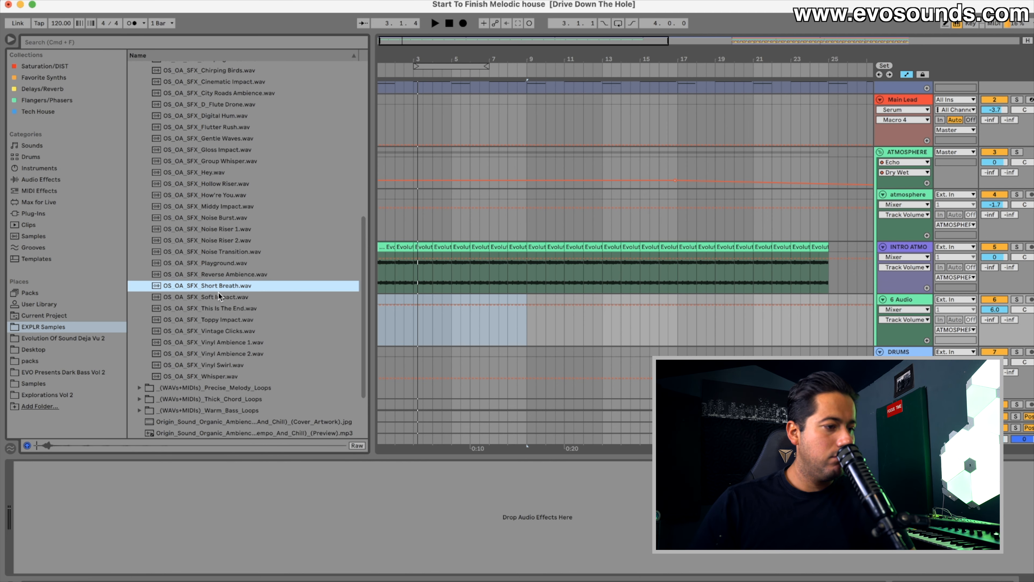
{"action": "left_click", "coordinate": [229, 273]}
{"action": "left_click", "coordinate": [217, 308]}
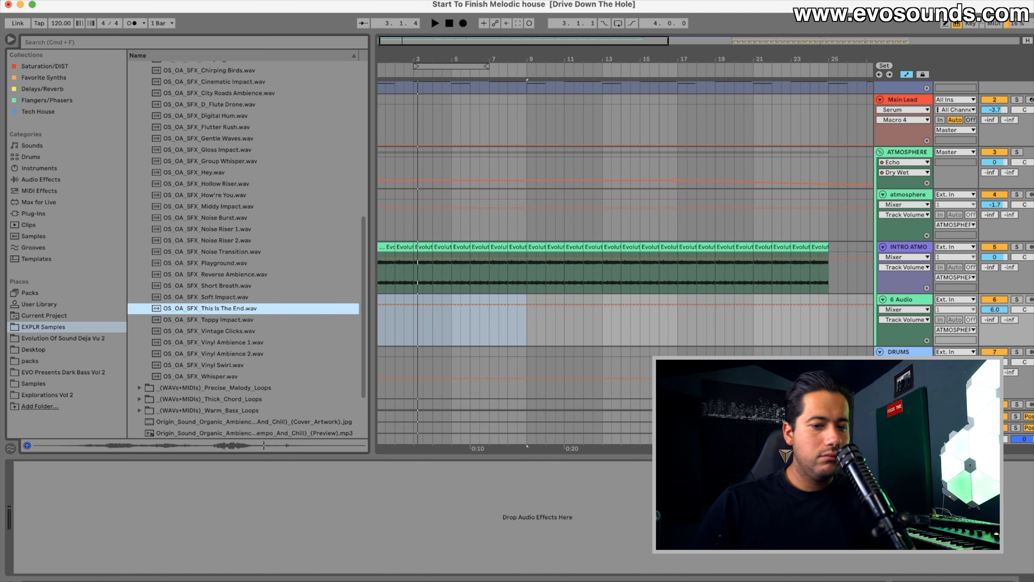
Step: Compare the two Vinyl Ambience samples and place OS_OA_SFX_Vinyl Ambience 1.wav at bar 1 of the empty audio track below INTRO ATMO
{"action": "scroll", "coordinate": [611, 245], "scroll_direction": "down", "scroll_amount": 1}
{"action": "key", "text": "Tab"}
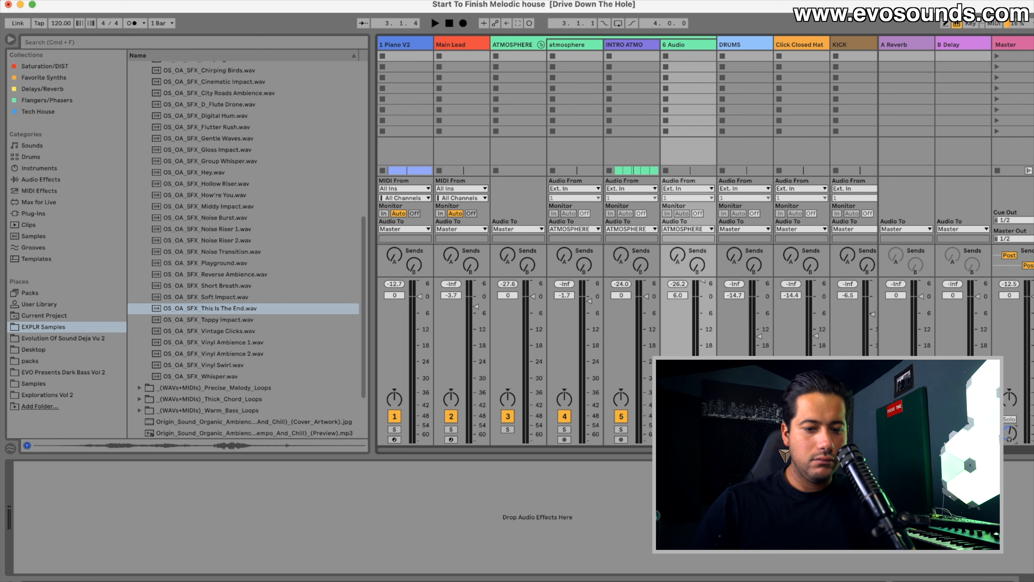
{"action": "left_click", "coordinate": [260, 343]}
{"action": "key", "text": "Tab"}
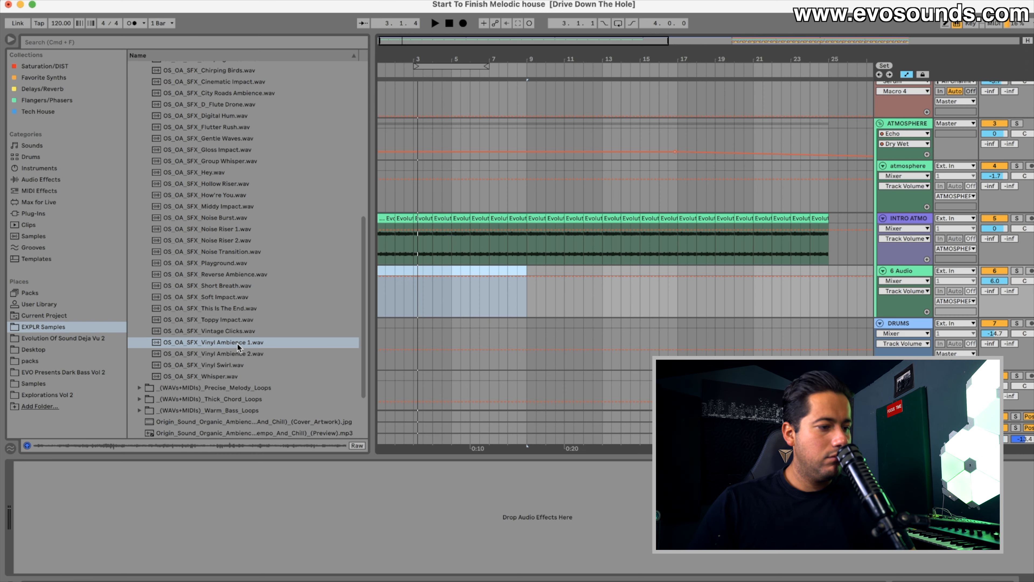
{"action": "left_click", "coordinate": [230, 353]}
{"action": "left_click", "coordinate": [207, 343]}
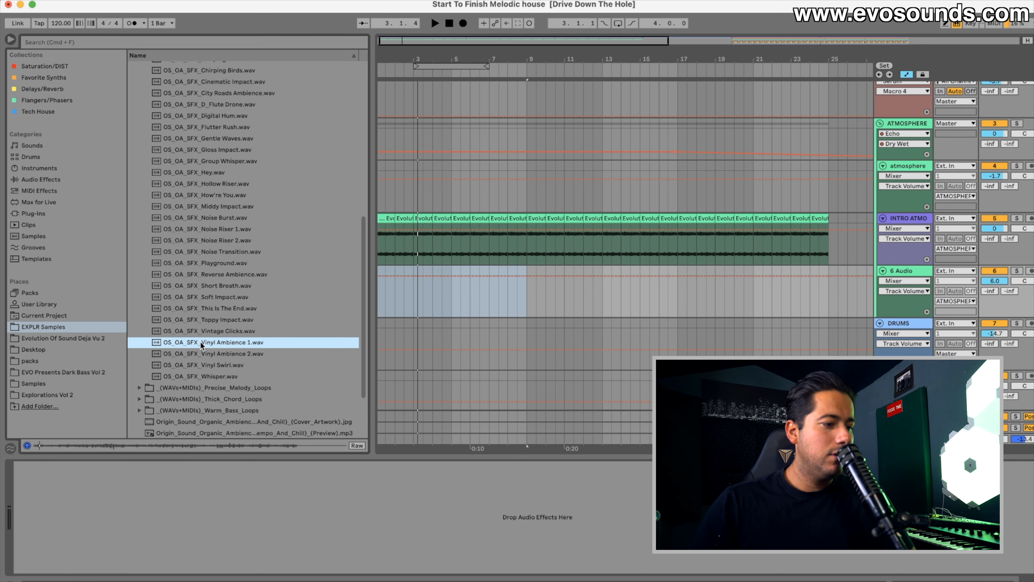
{"action": "scroll", "coordinate": [198, 345], "scroll_direction": "up", "scroll_amount": 10}
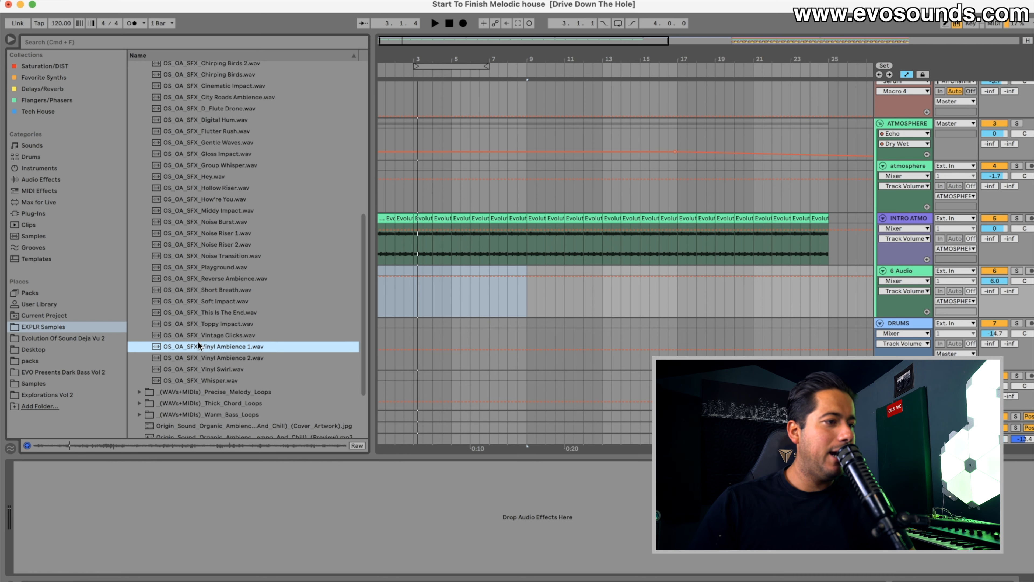
{"action": "scroll", "coordinate": [201, 335], "scroll_direction": "down", "scroll_amount": 10}
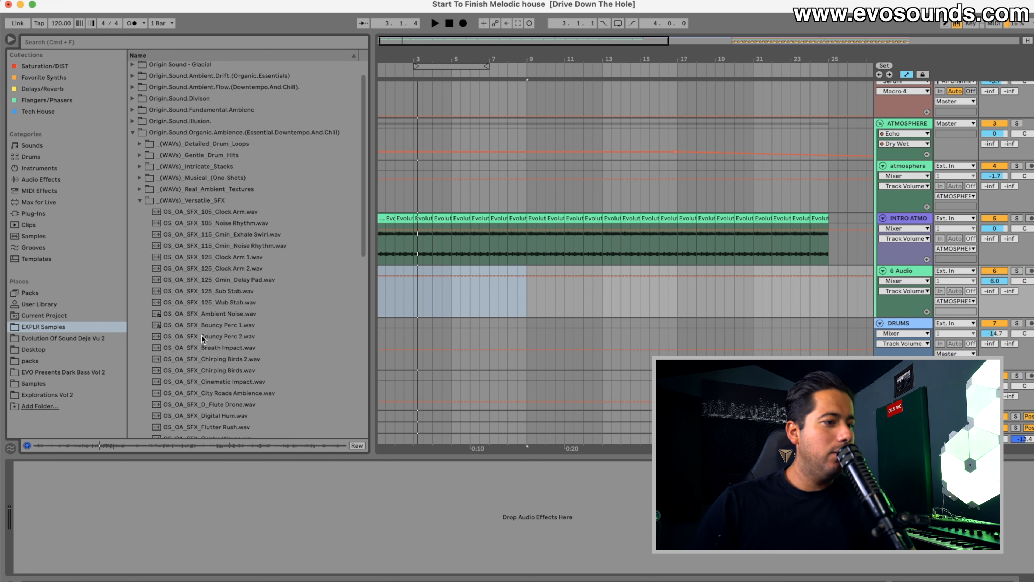
{"action": "left_click_drag", "start_coordinate": [210, 308], "coordinate": [391, 293]}
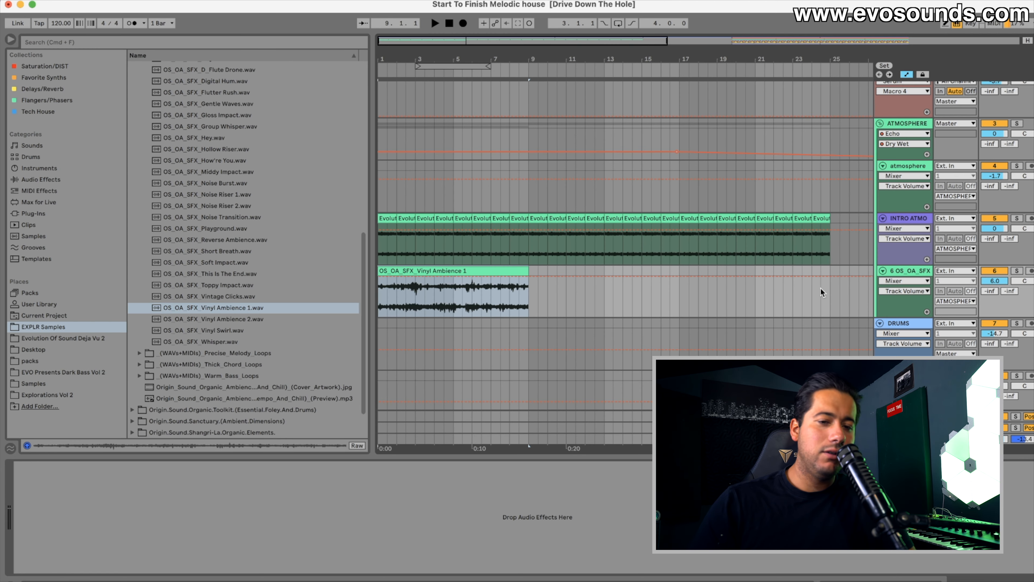
Step: Play the vinyl ambience clip, move its track out of the ATMOSPHERE group, and rename the track "crackle"
{"action": "key", "text": "space"}
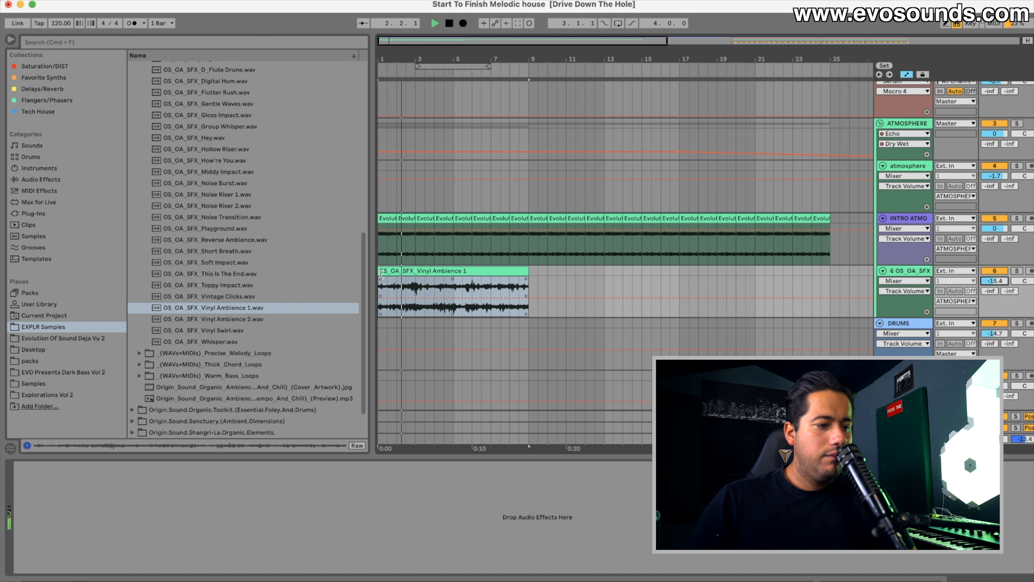
{"action": "left_click", "coordinate": [496, 277]}
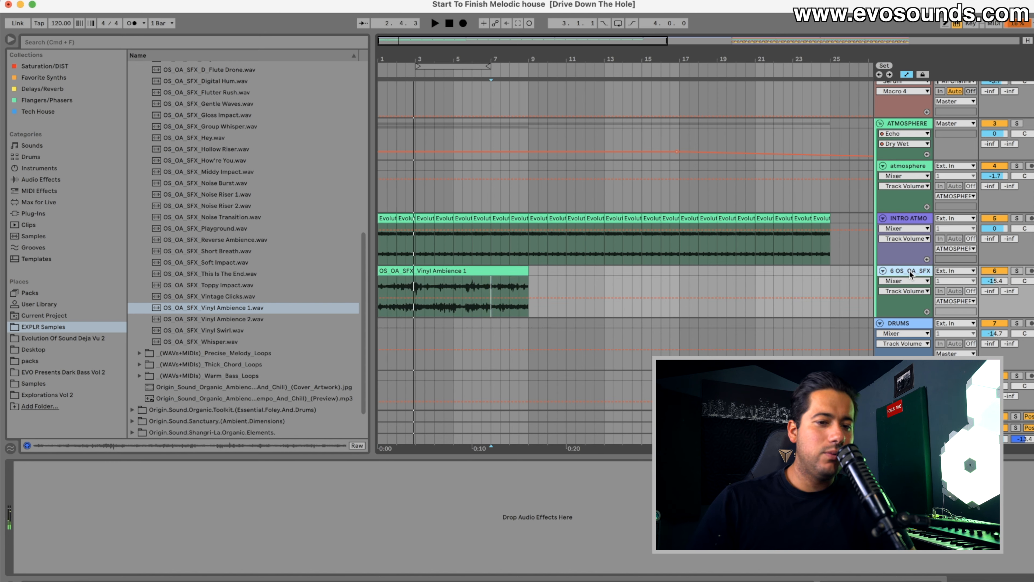
{"action": "left_click_drag", "start_coordinate": [910, 275], "coordinate": [909, 321]}
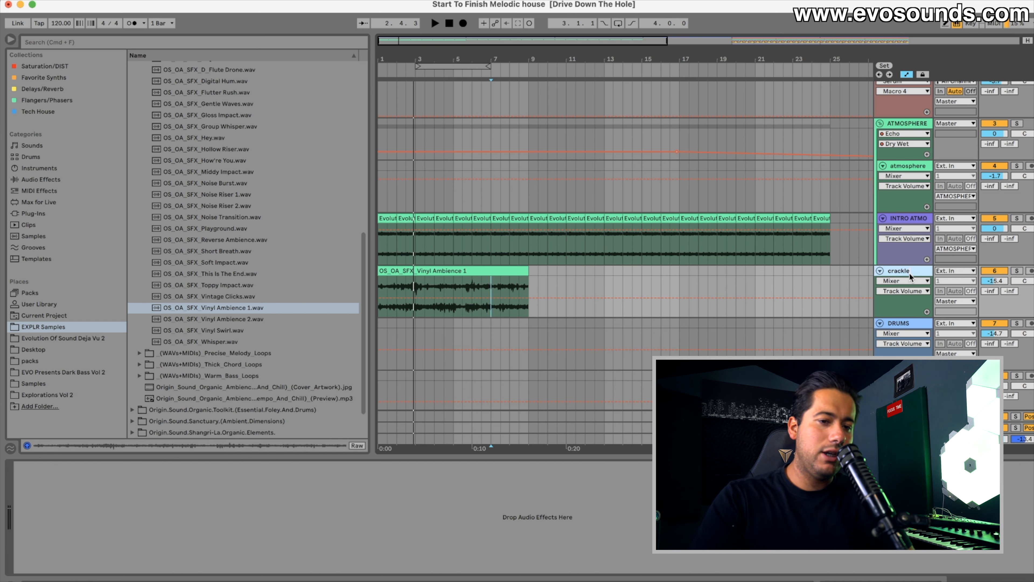
Step: Play the vinyl clip from bar 1 and lower the crackle track volume to -30.0 dB
{"action": "key", "text": "space"}
{"action": "left_click", "coordinate": [444, 270]}
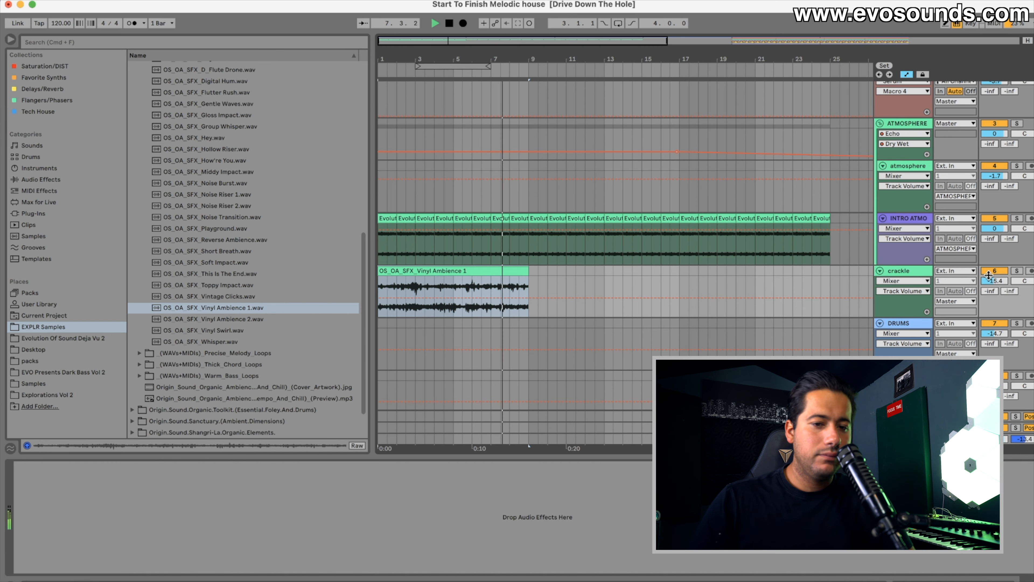
{"action": "mouse_move", "coordinate": [995, 281]}
{"action": "left_mouse_down"}
{"action": "mouse_move", "coordinate": [995, 293]}
{"action": "mouse_move", "coordinate": [991, 281]}
{"action": "left_mouse_up"}
{"action": "key", "text": "space"}
{"action": "key", "text": "space"}
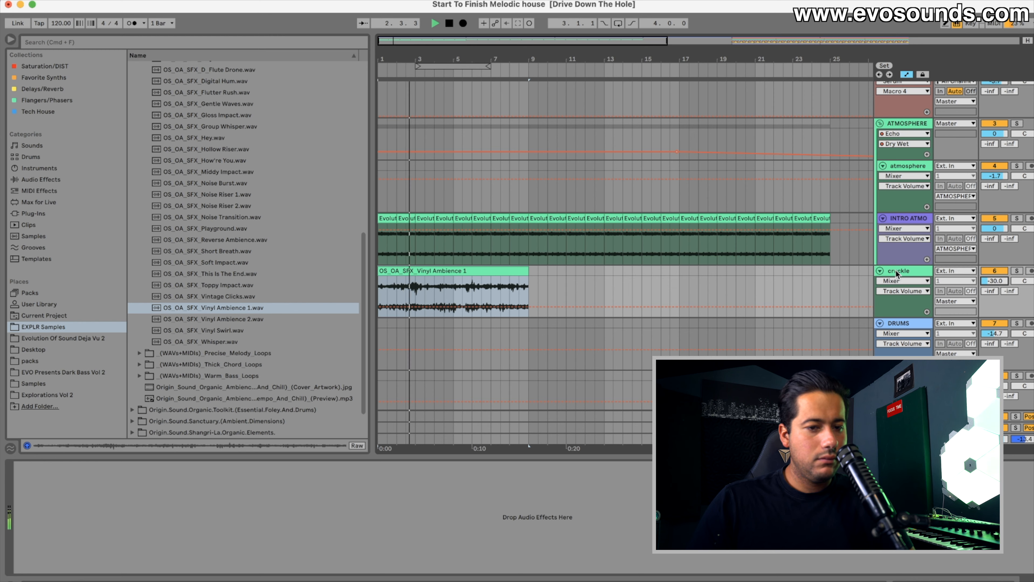
Step: Add an EQ Eight to the crackle track and make band 2 a low cut at about 1.32 kHz
{"action": "left_click", "coordinate": [40, 180]}
{"action": "left_click", "coordinate": [81, 46]}
{"action": "type", "text": "EQ"}
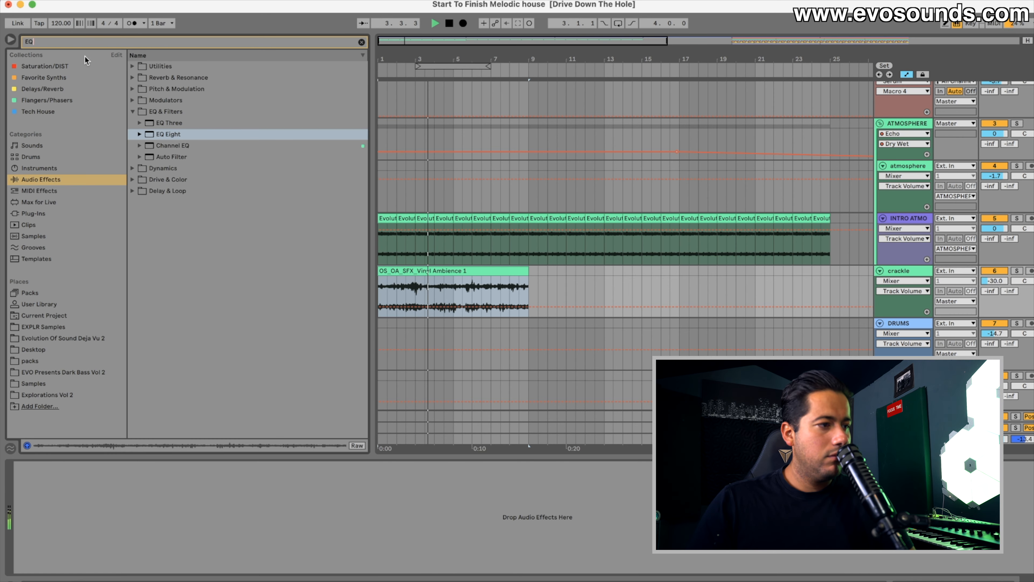
{"action": "left_click_drag", "start_coordinate": [163, 100], "coordinate": [883, 306]}
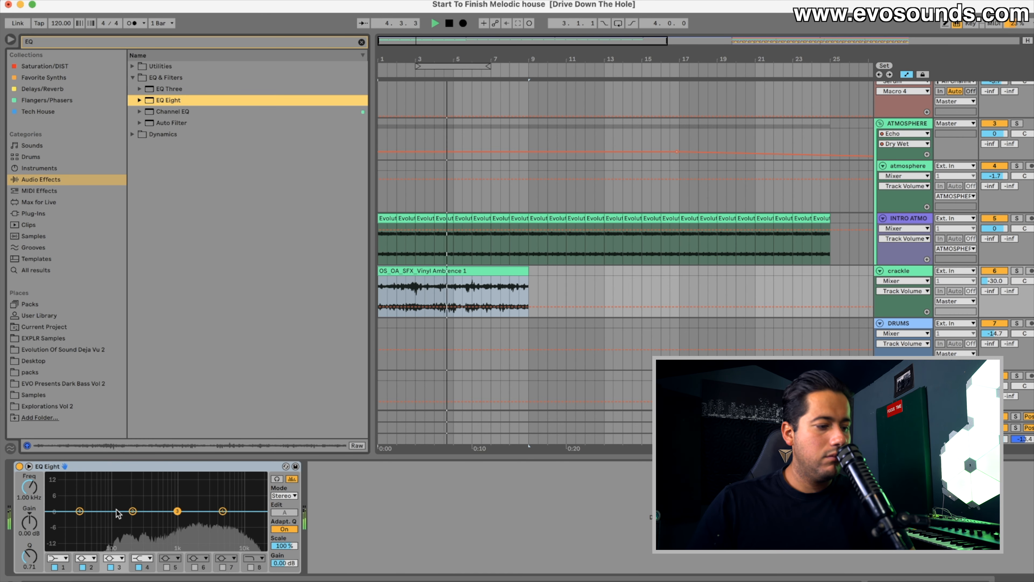
{"action": "left_click", "coordinate": [86, 558]}
{"action": "left_click", "coordinate": [85, 499]}
{"action": "left_click_drag", "start_coordinate": [131, 520], "coordinate": [185, 522]}
Step: Duplicate the vinyl ambience clip twice so that it runs up to bar 25, and stop playback
{"action": "key", "text": "super+d"}
{"action": "key", "text": "super+d"}
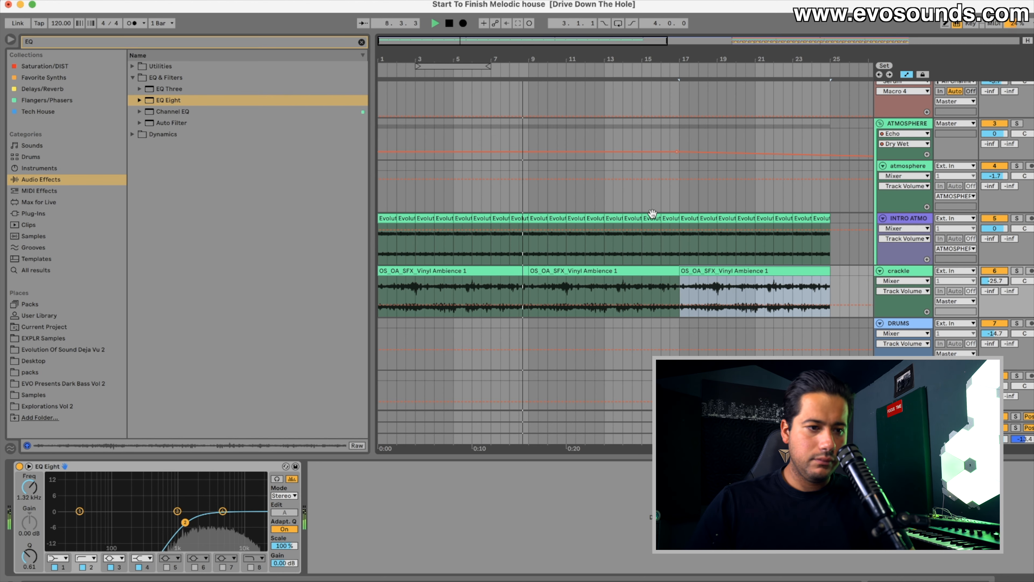
{"action": "scroll", "coordinate": [627, 215], "scroll_direction": "up", "scroll_amount": 3}
{"action": "scroll", "coordinate": [752, 148], "scroll_direction": "down", "scroll_amount": 5}
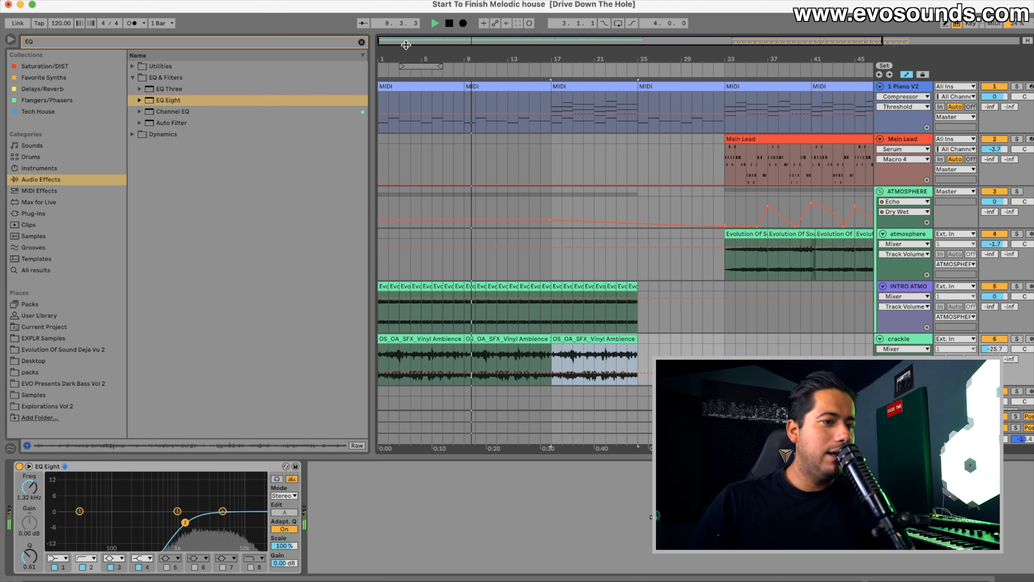
{"action": "key", "text": "space"}
Step: Copy the first bar of the Main Lead clip at bar 33 to bar 1 of the same track and play it
{"action": "left_click", "coordinate": [777, 140]}
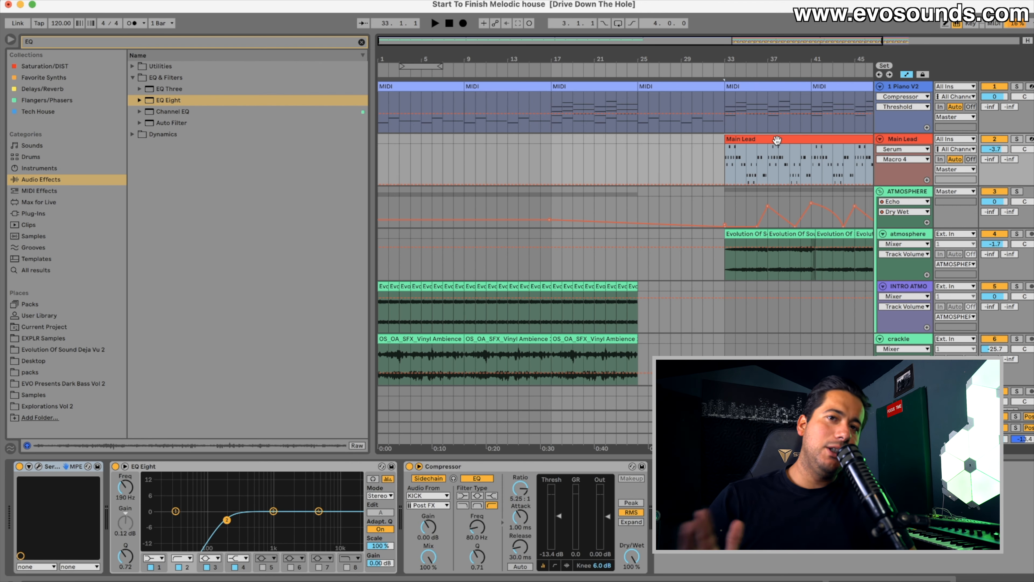
{"action": "left_click", "coordinate": [723, 156]}
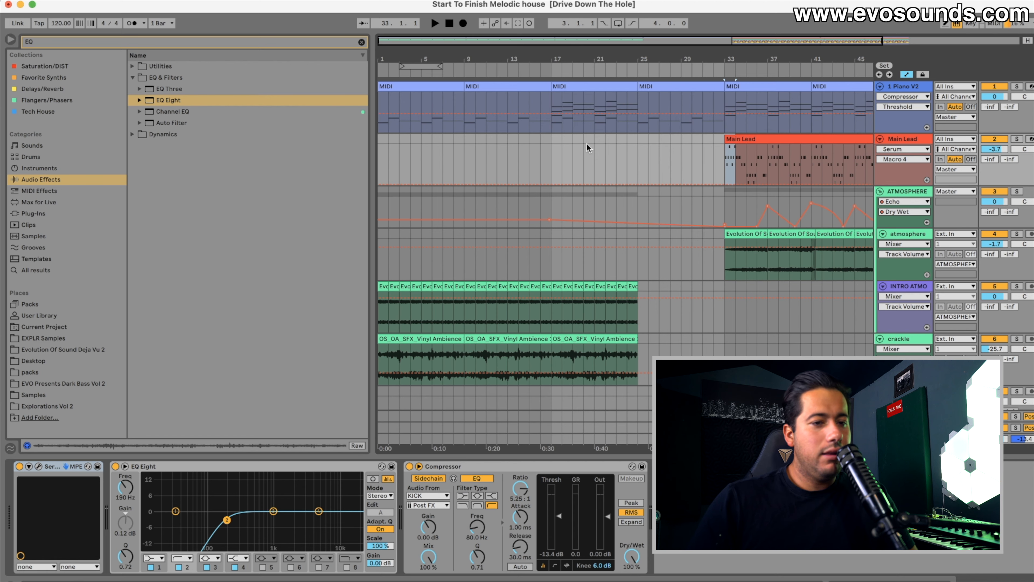
{"action": "left_click", "coordinate": [381, 138]}
{"action": "key", "text": "super+v"}
{"action": "key", "text": "space"}
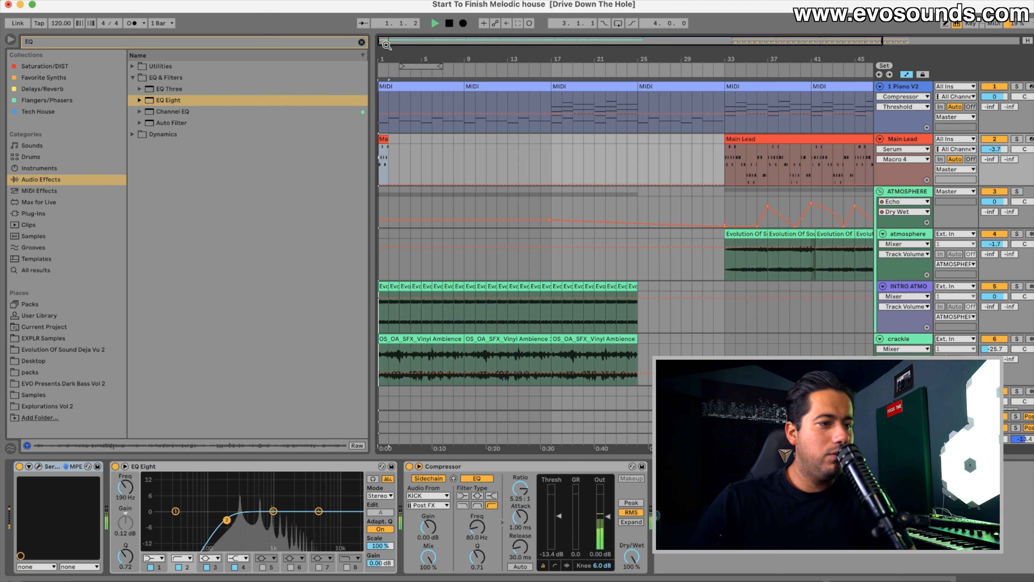
Step: Duplicate the one-bar Main Lead clip repeatedly until it fills the intro up to bar 17
{"action": "left_click_drag", "start_coordinate": [389, 47], "coordinate": [374, 111]}
{"action": "key", "text": "super+d"}
{"action": "key", "text": "super+d"}
{"action": "key", "text": "super+d"}
{"action": "key", "text": "super+d"}
{"action": "key", "text": "super+d"}
{"action": "key", "text": "super+d"}
{"action": "key", "text": "super+d"}
{"action": "key", "text": "super+d"}
{"action": "key", "text": "super+d"}
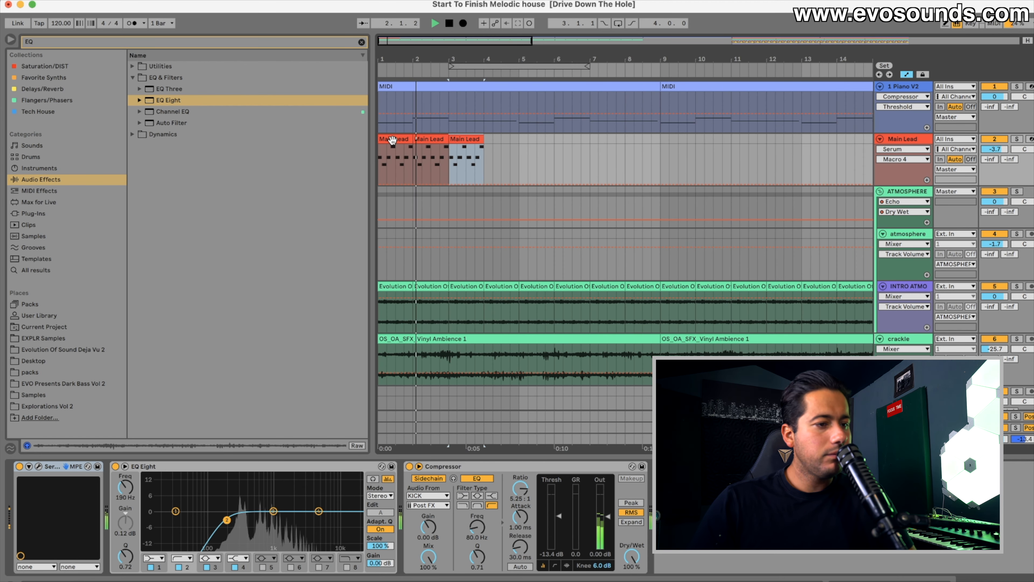
{"action": "left_click_drag", "start_coordinate": [418, 44], "coordinate": [444, 17]}
{"action": "key", "text": "super+d"}
{"action": "key", "text": "super+d"}
{"action": "key", "text": "super+d"}
{"action": "key", "text": "super+d"}
{"action": "key", "text": "super+d"}
{"action": "key", "text": "super+d"}
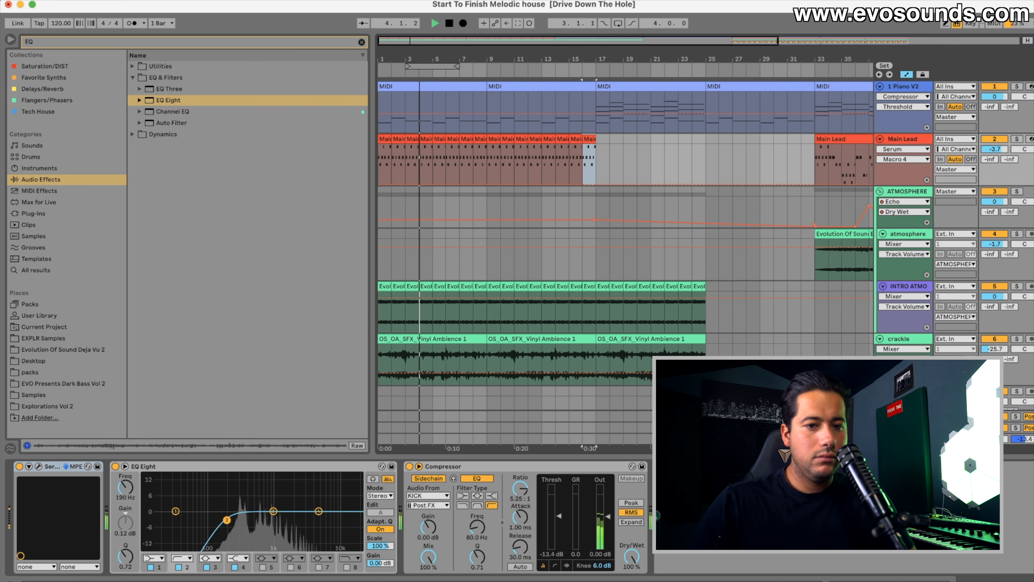
Step: Lower the Main Lead track volume to -7.4 dB and open its Serum instrument
{"action": "left_click_drag", "start_coordinate": [995, 149], "coordinate": [994, 158]}
{"action": "left_click", "coordinate": [895, 139]}
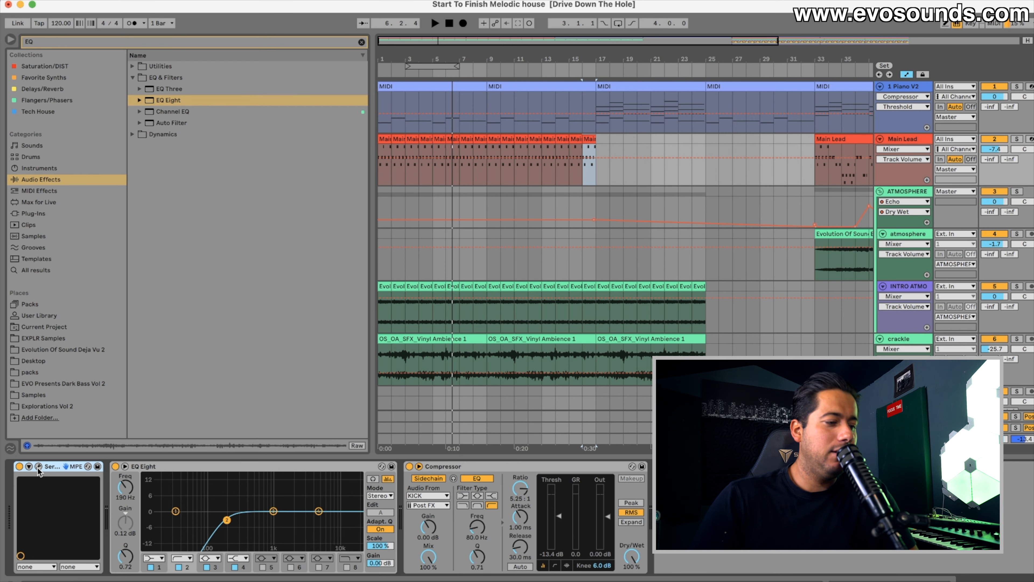
{"action": "left_click", "coordinate": [38, 466]}
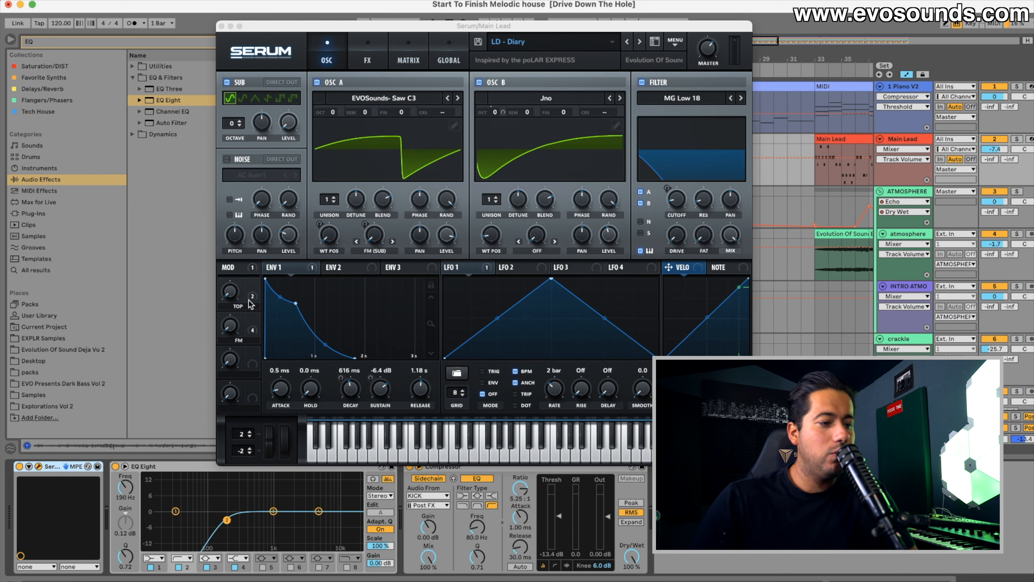
Step: Assign Serum's Macro 3 to the sustain and decay of Env 1, trying the macro during playback
{"action": "left_click", "coordinate": [251, 320]}
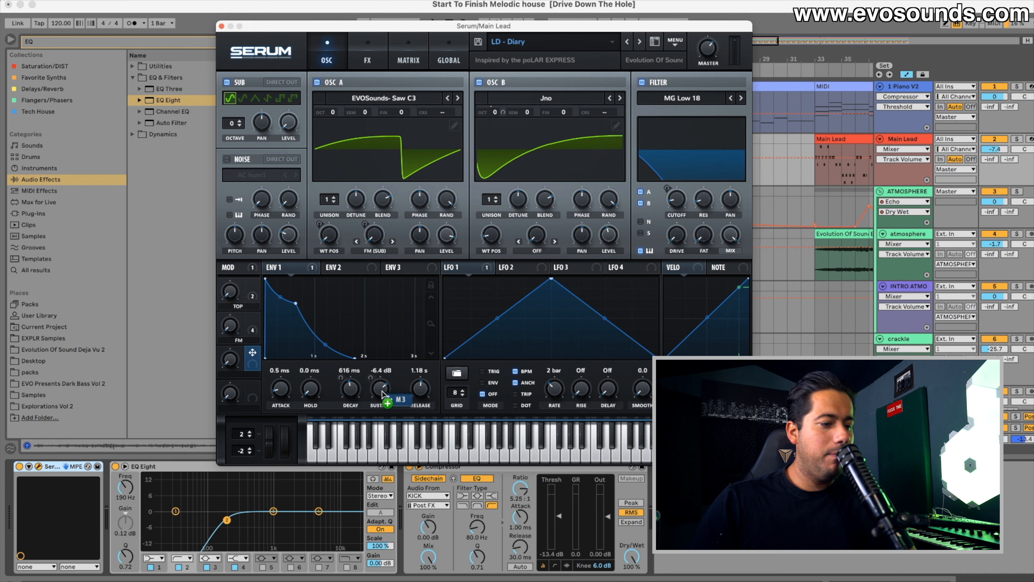
{"action": "left_click_drag", "start_coordinate": [372, 379], "coordinate": [360, 442]}
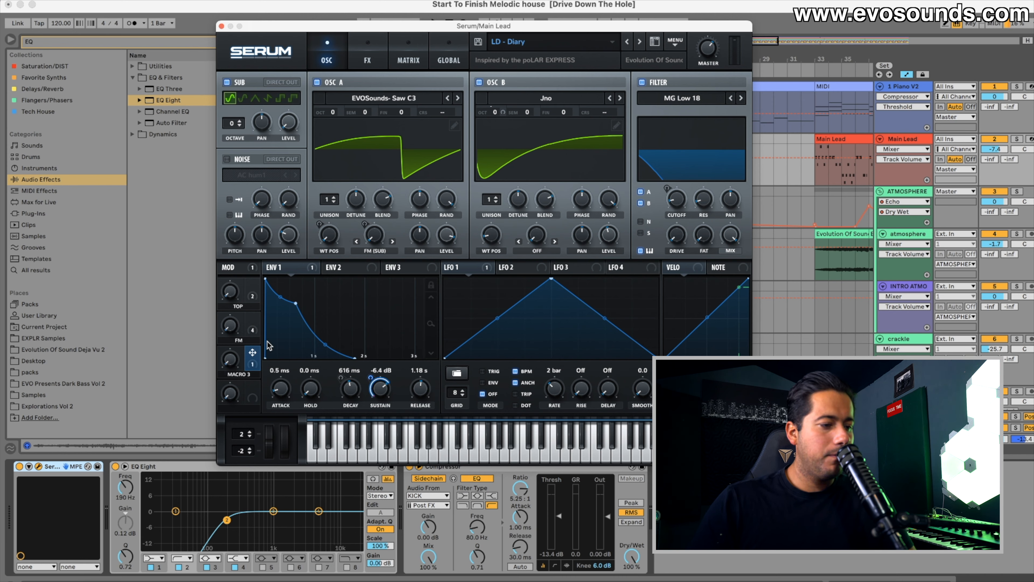
{"action": "key", "text": "space"}
{"action": "left_click_drag", "start_coordinate": [231, 359], "coordinate": [304, 230]}
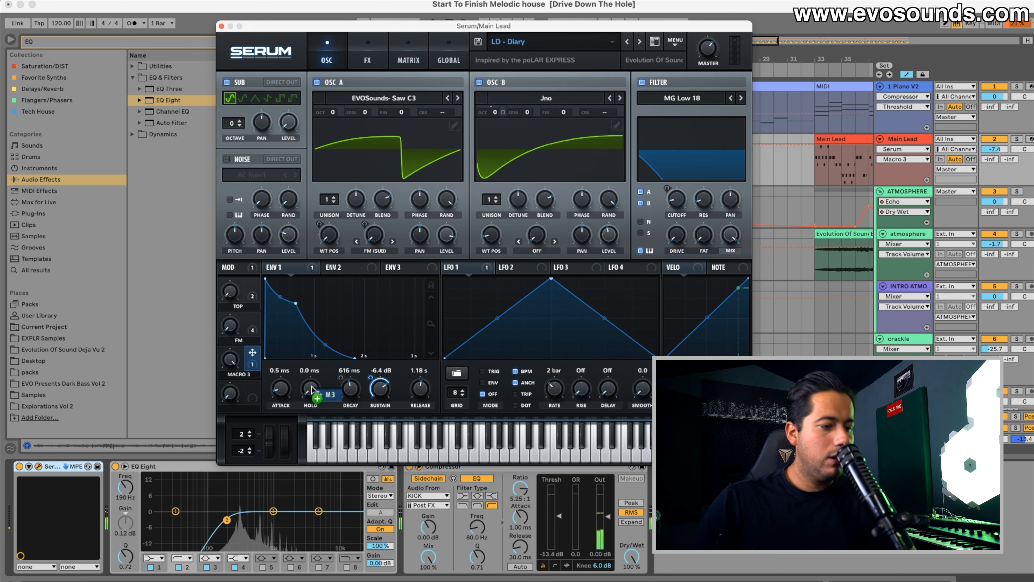
{"action": "left_click_drag", "start_coordinate": [252, 353], "coordinate": [332, 409]}
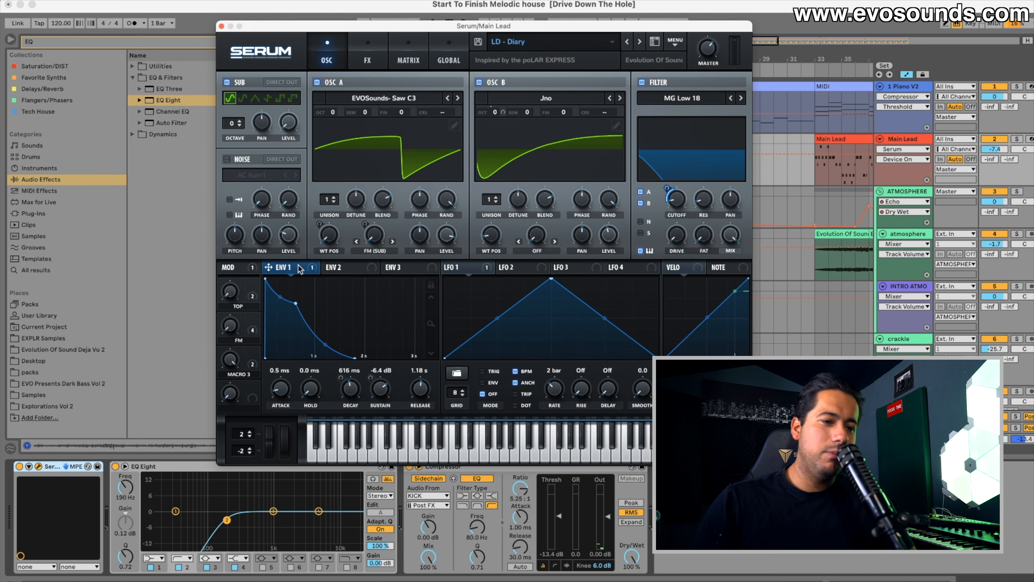
Step: Adjust Serum's filter cutoff, try Macro 3 while the lead plays, and close the instrument window
{"action": "left_click", "coordinate": [677, 200]}
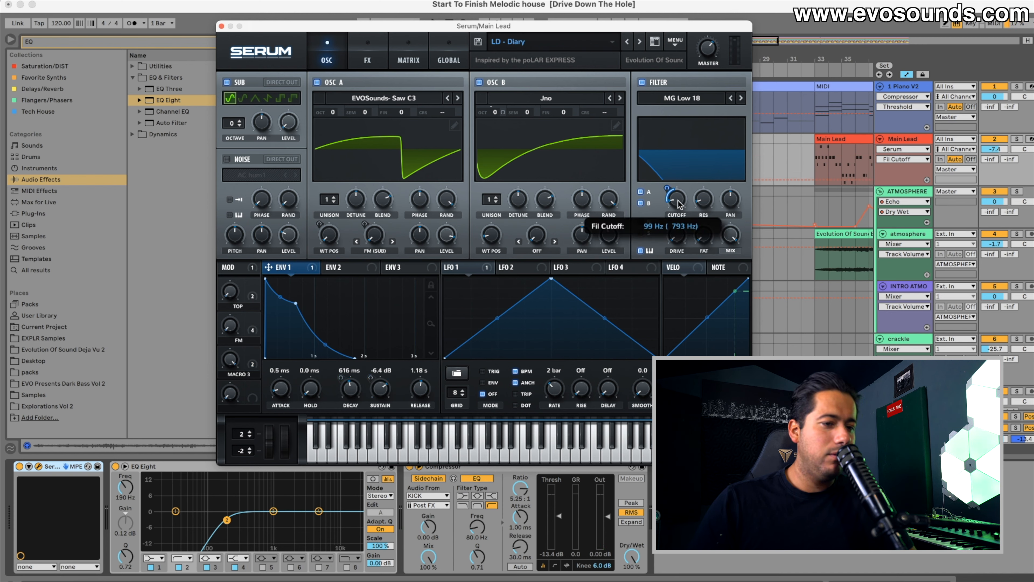
{"action": "left_click_drag", "start_coordinate": [677, 203], "coordinate": [677, 205]}
{"action": "key", "text": "space"}
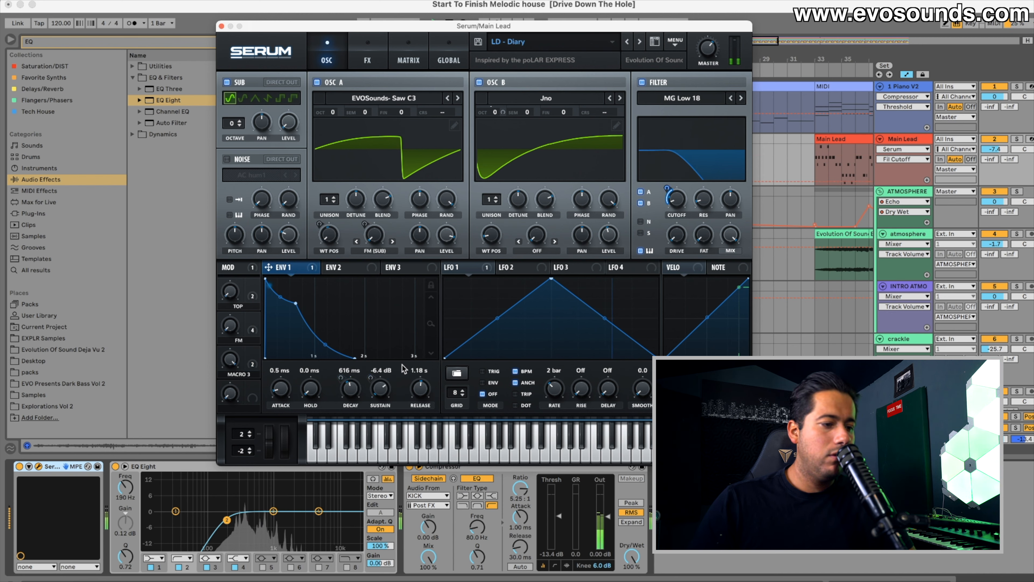
{"action": "left_click_drag", "start_coordinate": [236, 362], "coordinate": [195, 431]}
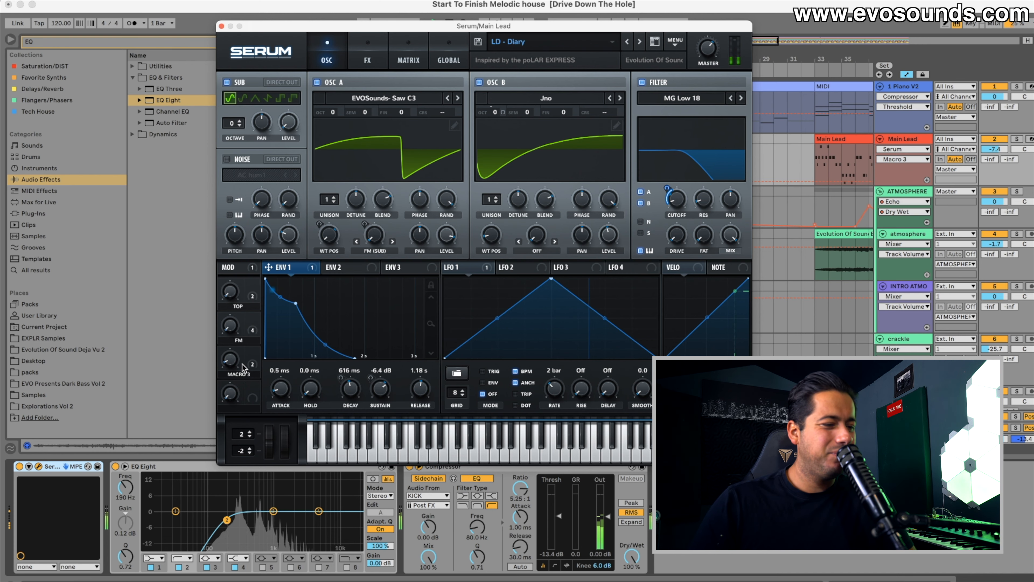
{"action": "left_click", "coordinate": [679, 210]}
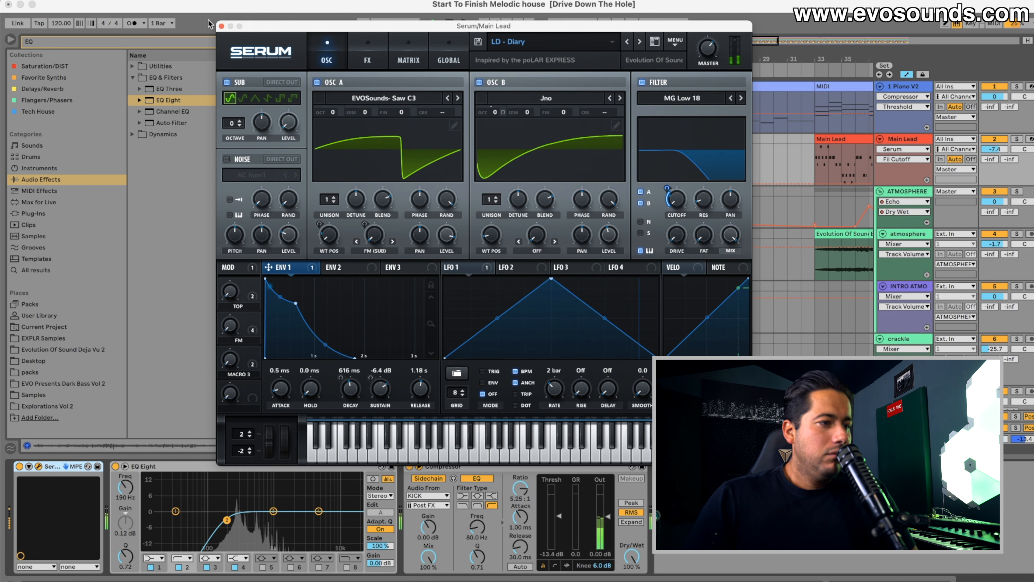
{"action": "key", "text": "space"}
{"action": "left_click", "coordinate": [221, 26]}
Step: Play the Main Lead intro from bar 1 and stop it
{"action": "left_click", "coordinate": [382, 138]}
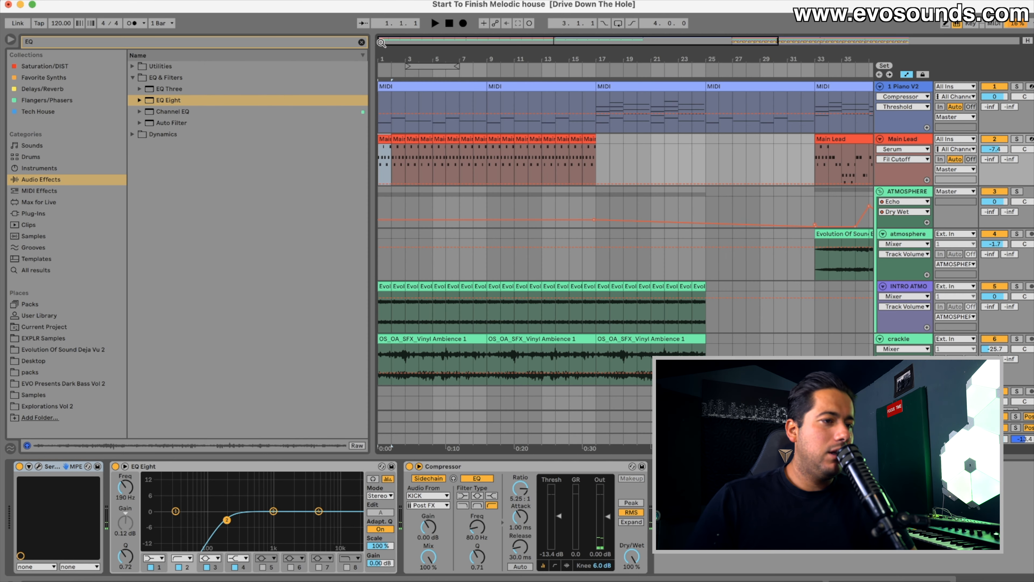
{"action": "left_click_drag", "start_coordinate": [382, 42], "coordinate": [391, 87]}
{"action": "key", "text": "space"}
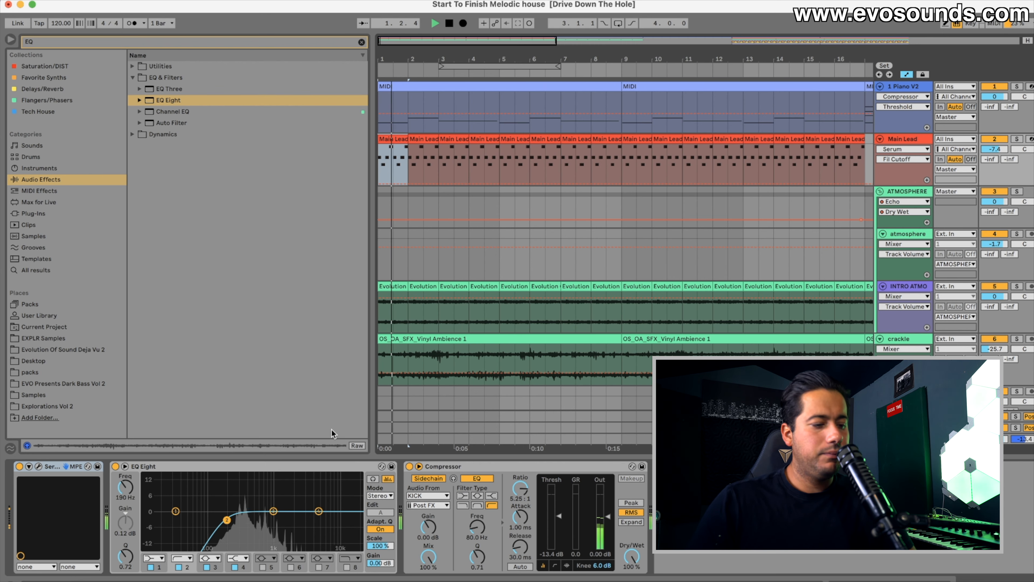
{"action": "key", "text": "space"}
{"action": "left_click", "coordinate": [30, 467]}
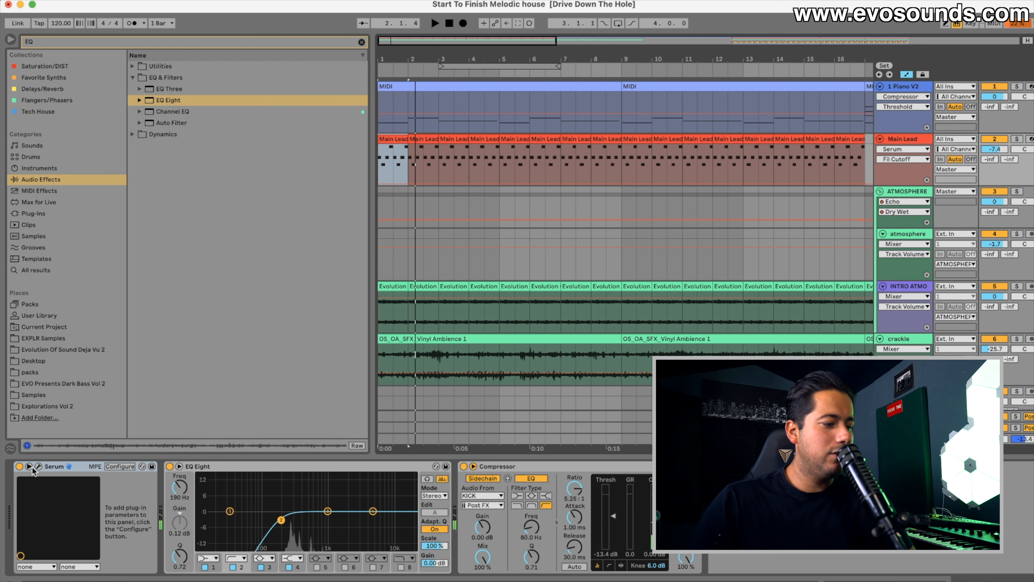
{"action": "left_click", "coordinate": [114, 467]}
{"action": "left_click", "coordinate": [683, 206]}
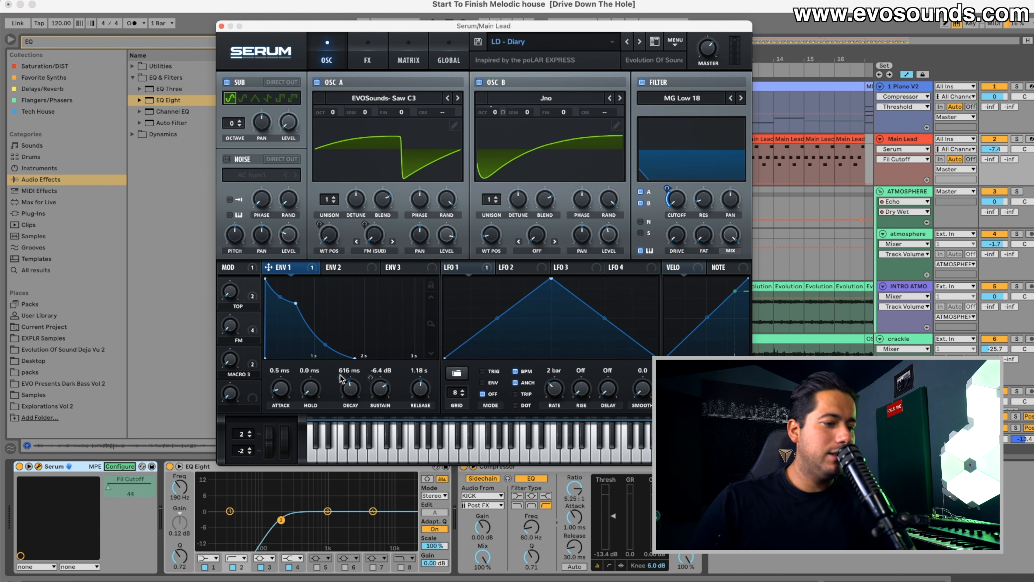
{"action": "left_click", "coordinate": [377, 390]}
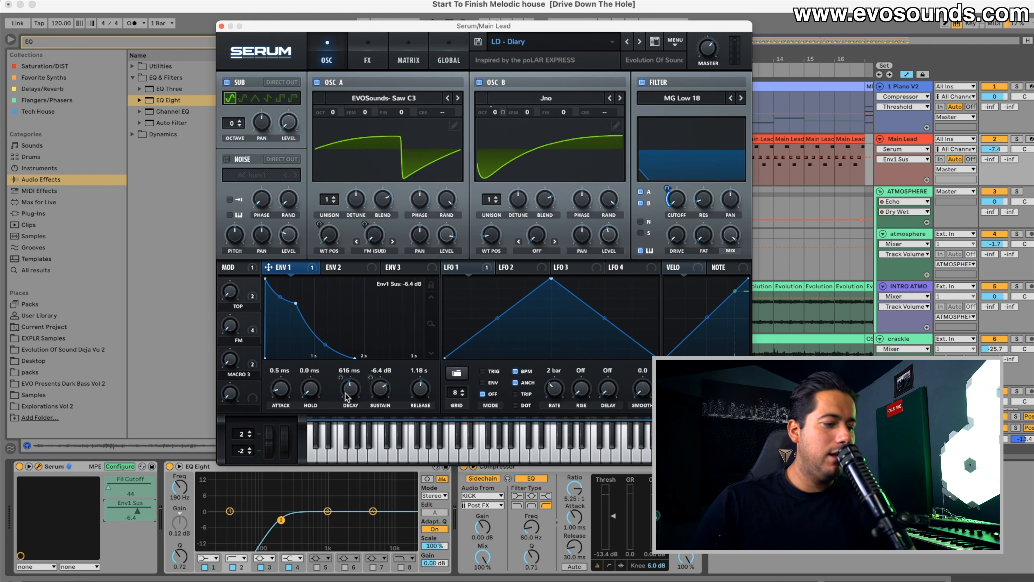
{"action": "left_click", "coordinate": [122, 469]}
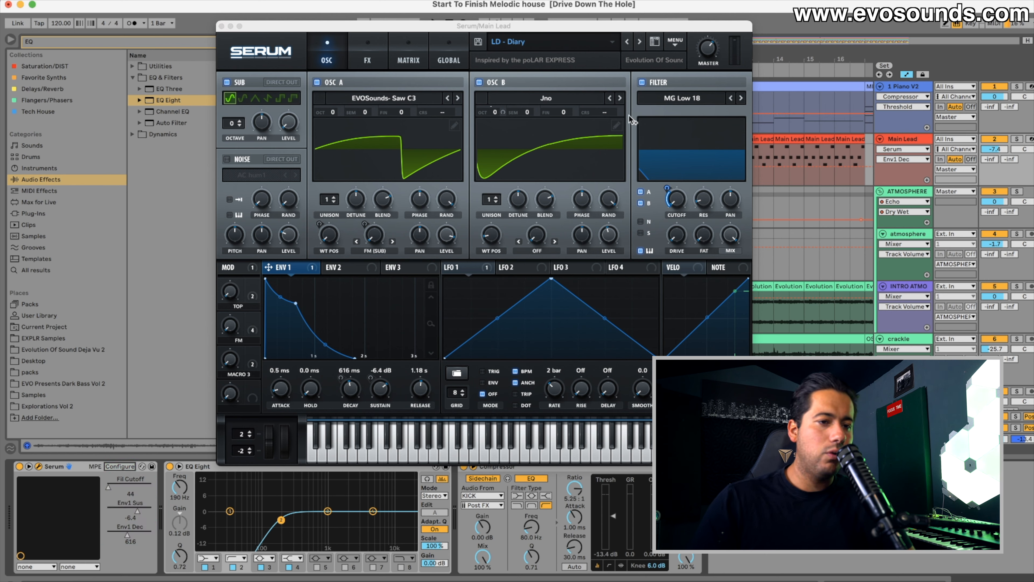
{"action": "left_click", "coordinate": [222, 26]}
Step: Play the intro and reduce Serum's Env1 Sus to -12.8
{"action": "key", "text": "space"}
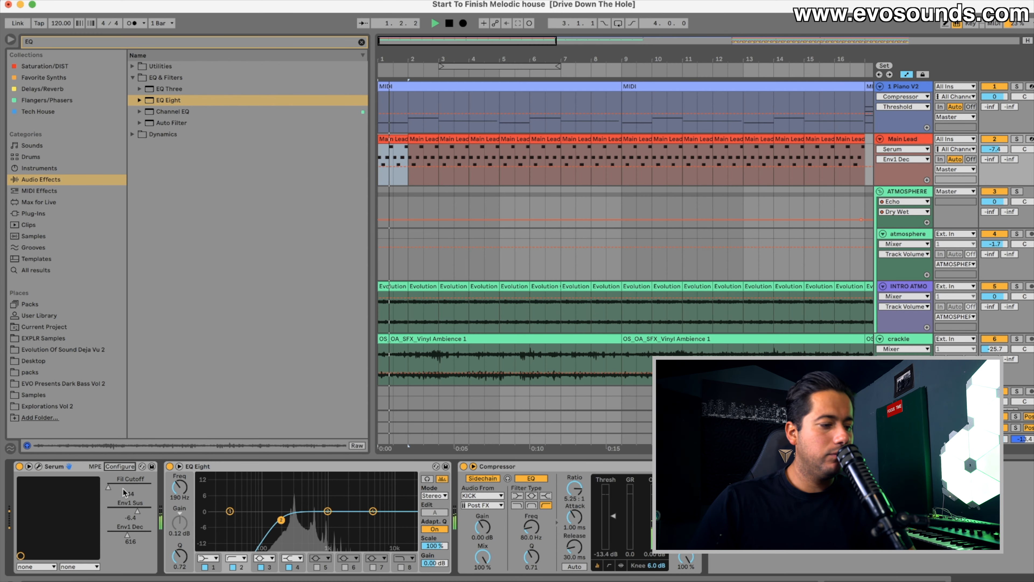
{"action": "left_click_drag", "start_coordinate": [135, 513], "coordinate": [134, 518]}
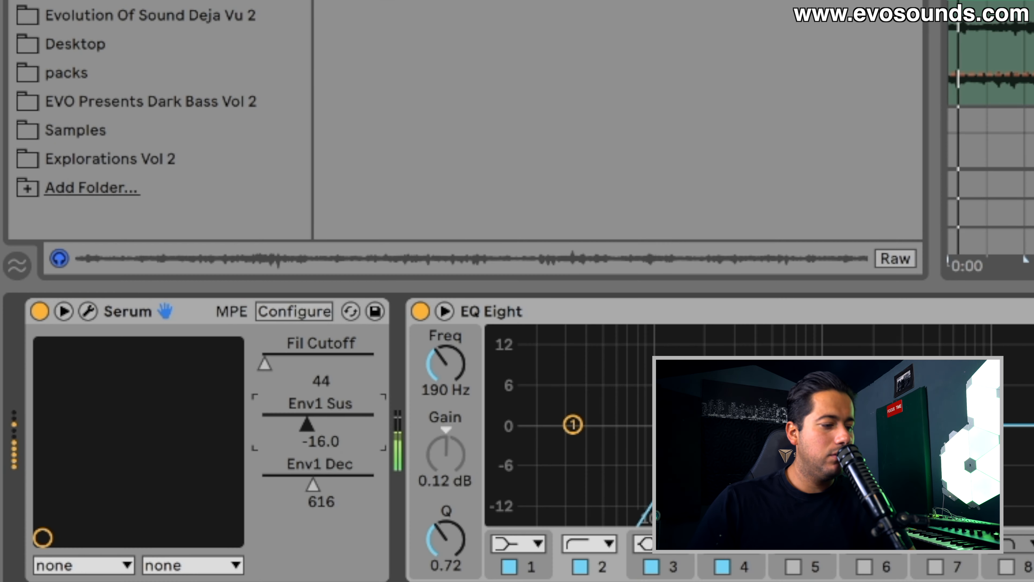
{"action": "left_click_drag", "start_coordinate": [313, 425], "coordinate": [355, 425]}
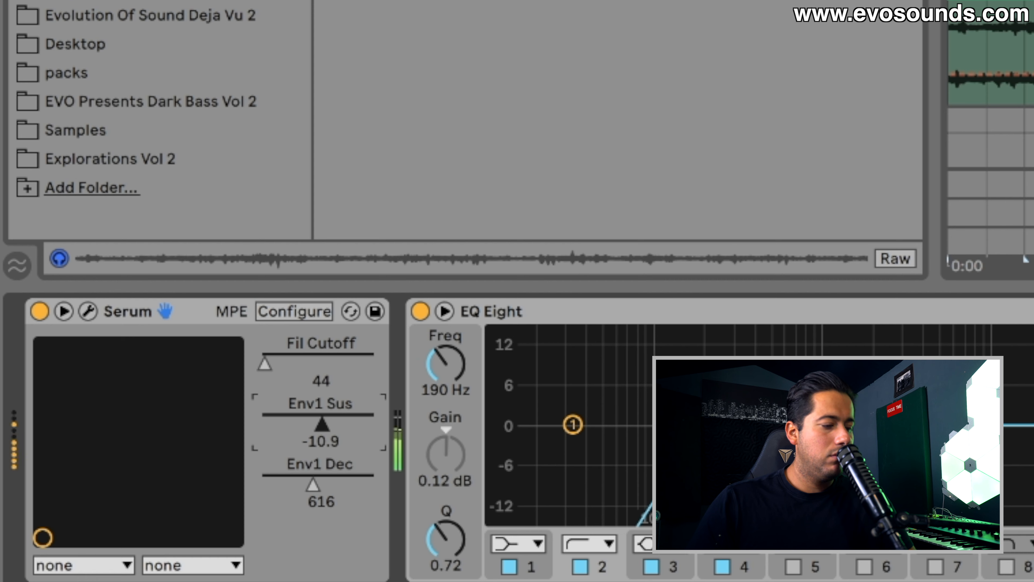
{"action": "left_click_drag", "start_coordinate": [319, 428], "coordinate": [319, 427]}
Step: Lower the low cut of the Main Lead's EQ Eight to 129 Hz and enable band 8 as a high cut at 199 Hz
{"action": "left_click_drag", "start_coordinate": [701, 449], "coordinate": [692, 455]}
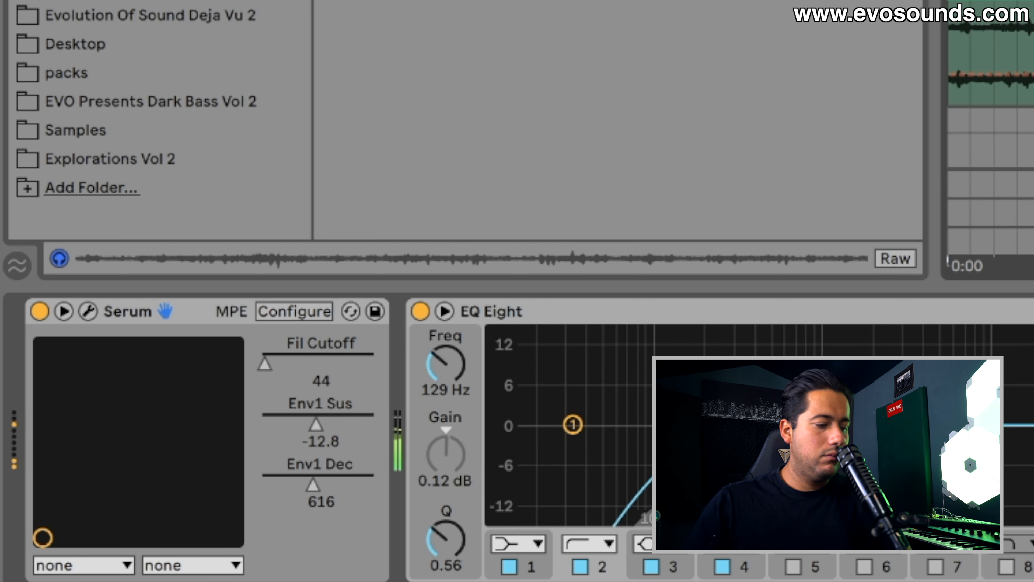
{"action": "left_click", "coordinate": [1005, 566]}
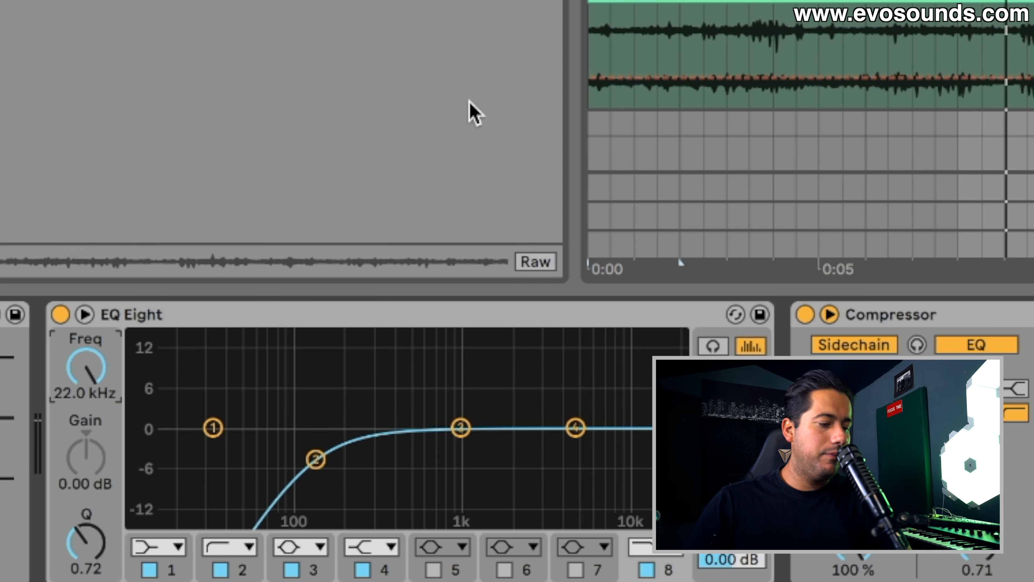
{"action": "left_click_drag", "start_coordinate": [86, 368], "coordinate": [85, 469]}
Step: Automate the band 8 frequency of the Main Lead's EQ Eight to rise gradually up to bar 9 during playback
{"action": "key", "text": "space"}
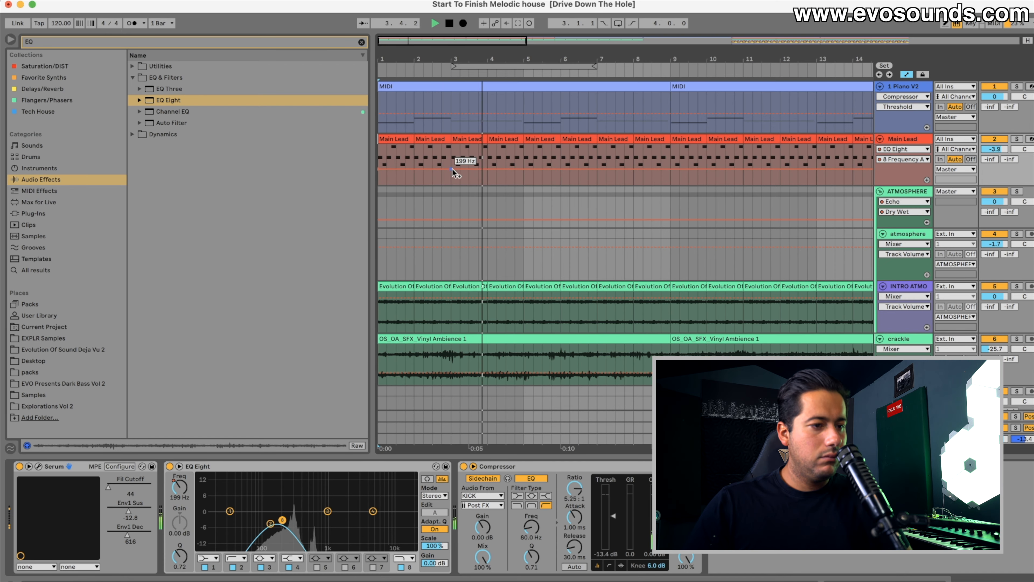
{"action": "left_click", "coordinate": [624, 168]}
{"action": "left_click_drag", "start_coordinate": [625, 168], "coordinate": [671, 161]}
{"action": "scroll", "coordinate": [659, 172], "scroll_direction": "right", "scroll_amount": 10}
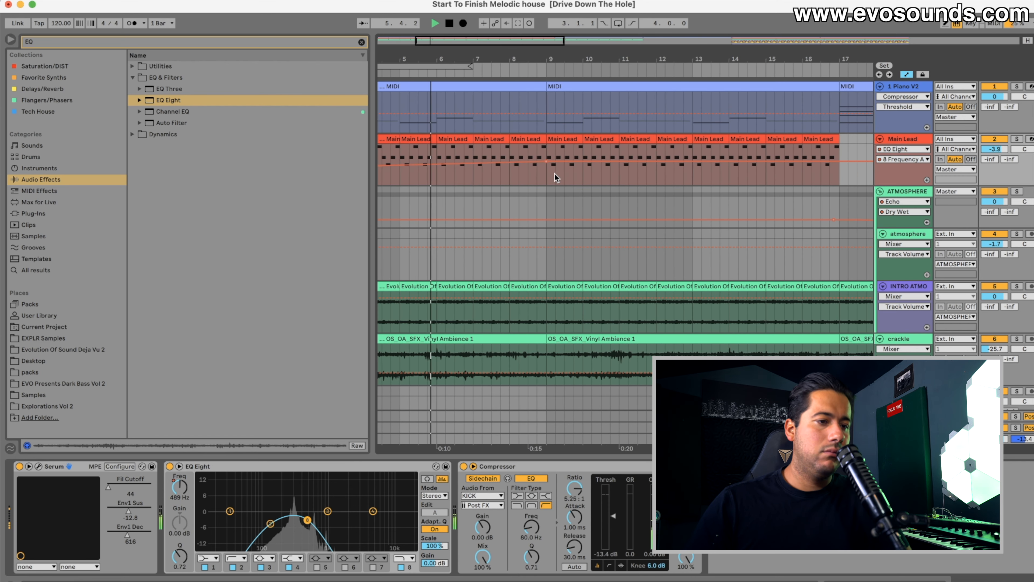
Step: Copy the piano clip with the fuller chords from bar 17 over the piano clip at bar 9
{"action": "scroll", "coordinate": [693, 114], "scroll_direction": "right", "scroll_amount": 1}
{"action": "left_click", "coordinate": [765, 86]}
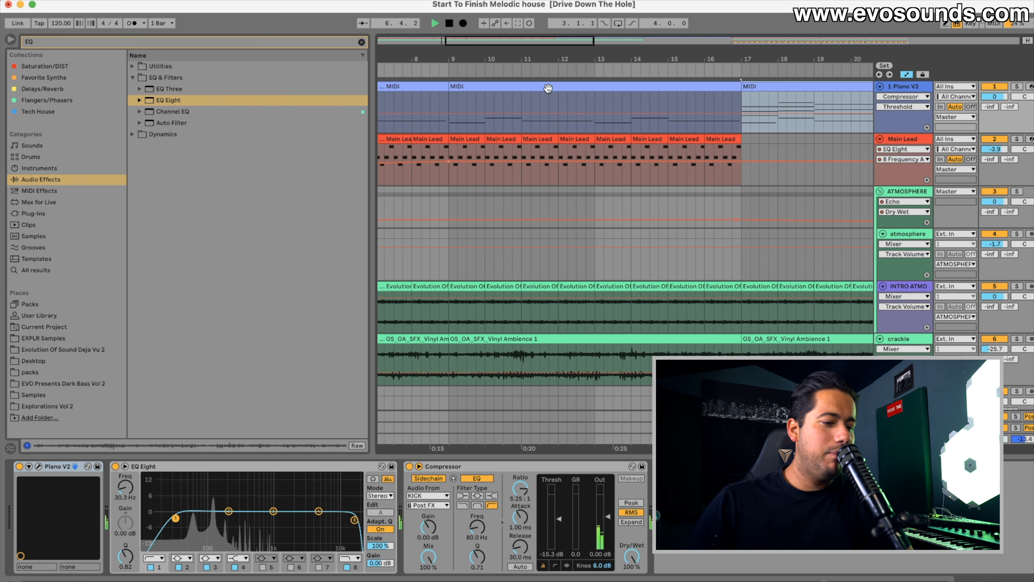
{"action": "scroll", "coordinate": [562, 81], "scroll_direction": "left", "scroll_amount": 3}
{"action": "left_click", "coordinate": [555, 89]}
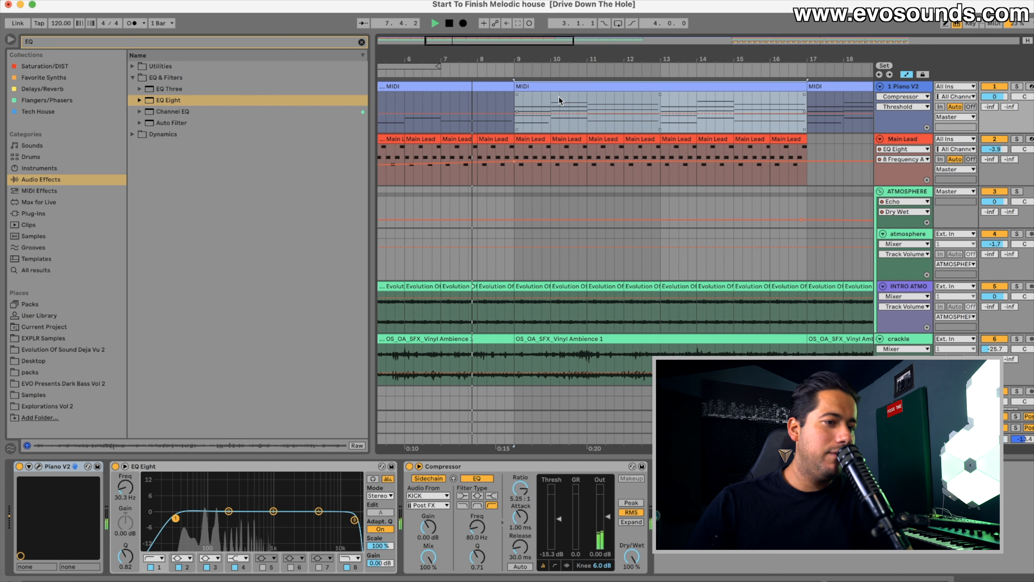
{"action": "scroll", "coordinate": [562, 152], "scroll_direction": "down", "scroll_amount": 10}
{"action": "scroll", "coordinate": [583, 157], "scroll_direction": "up", "scroll_amount": 10}
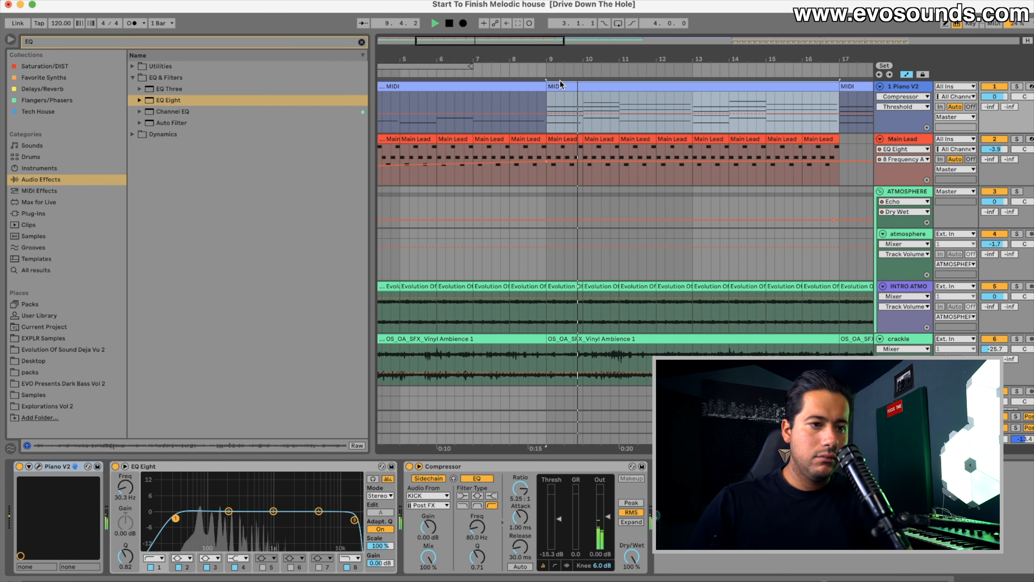
Step: Transpose the two upper notes of each chord in the first four bars of the piano clip at bar 9 up one octave
{"action": "key", "text": "shift+Tab"}
{"action": "left_click_drag", "start_coordinate": [515, 456], "coordinate": [555, 236]}
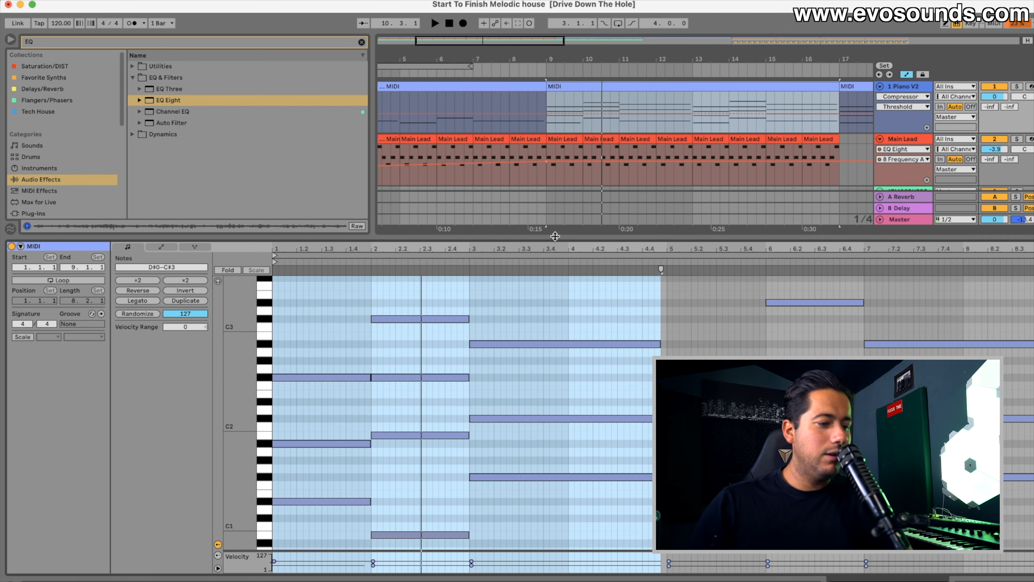
{"action": "scroll", "coordinate": [286, 417], "scroll_direction": "down", "scroll_amount": 5}
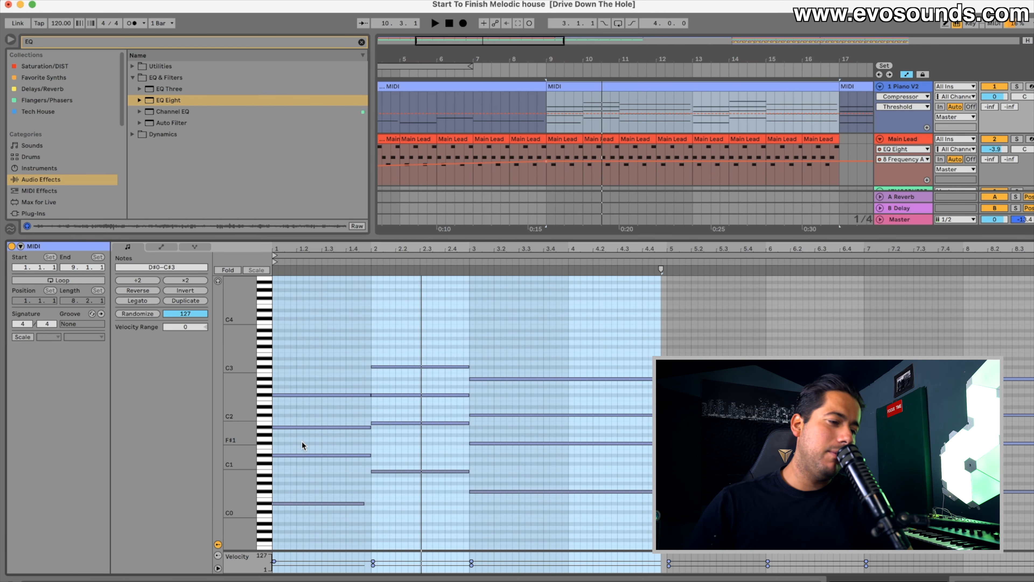
{"action": "left_click_drag", "start_coordinate": [302, 442], "coordinate": [316, 401]}
{"action": "key", "text": "shift+Up"}
{"action": "key", "text": "space"}
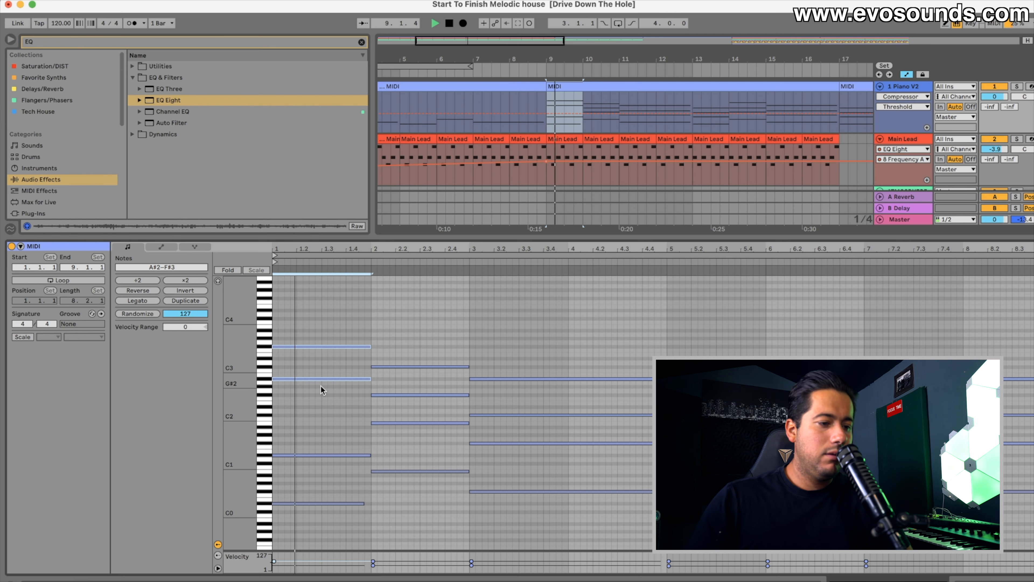
{"action": "left_click_drag", "start_coordinate": [396, 418], "coordinate": [423, 340]}
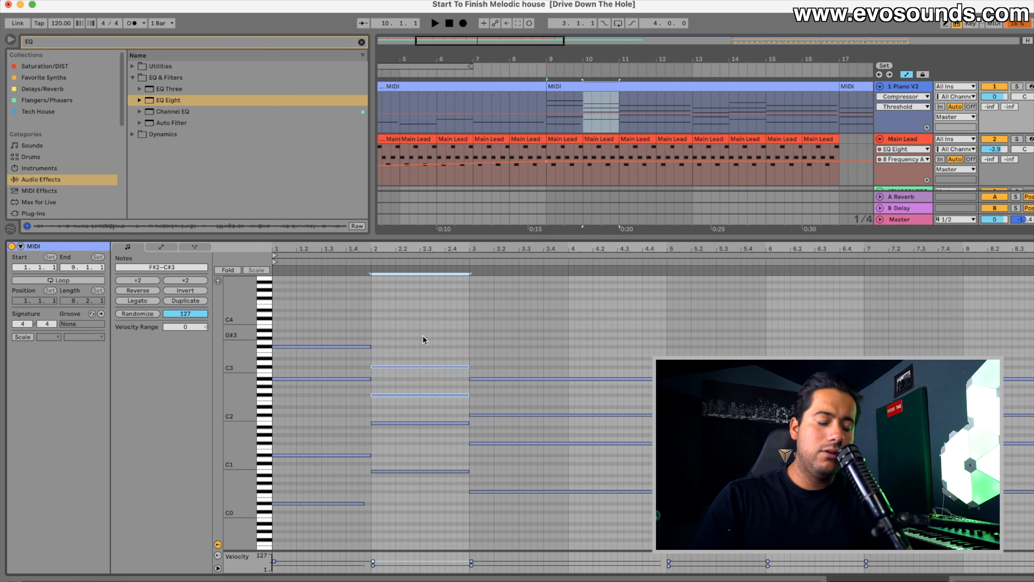
{"action": "key", "text": "shift+Up"}
{"action": "left_click_drag", "start_coordinate": [518, 426], "coordinate": [543, 361]}
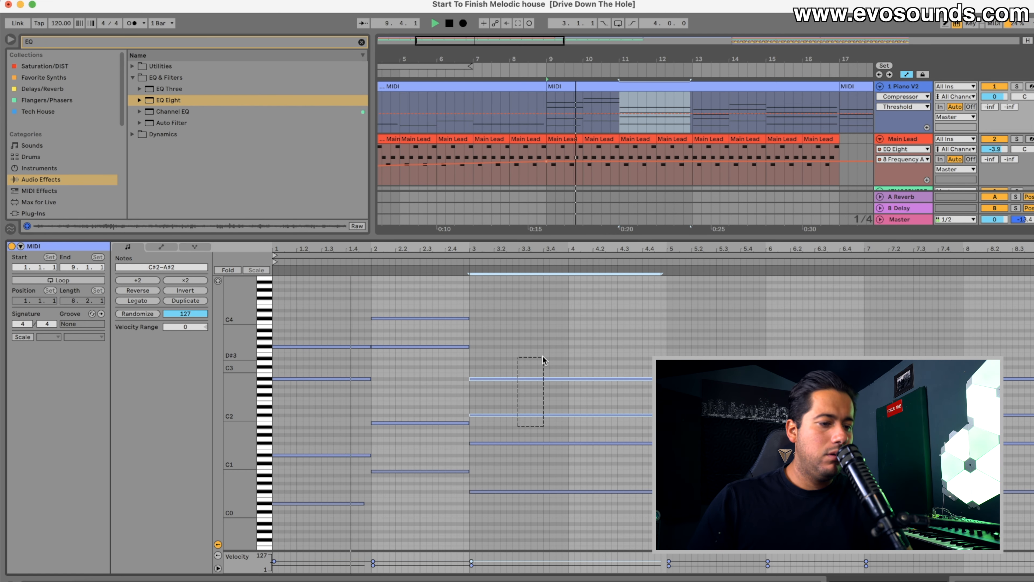
{"action": "key", "text": "shift+Up"}
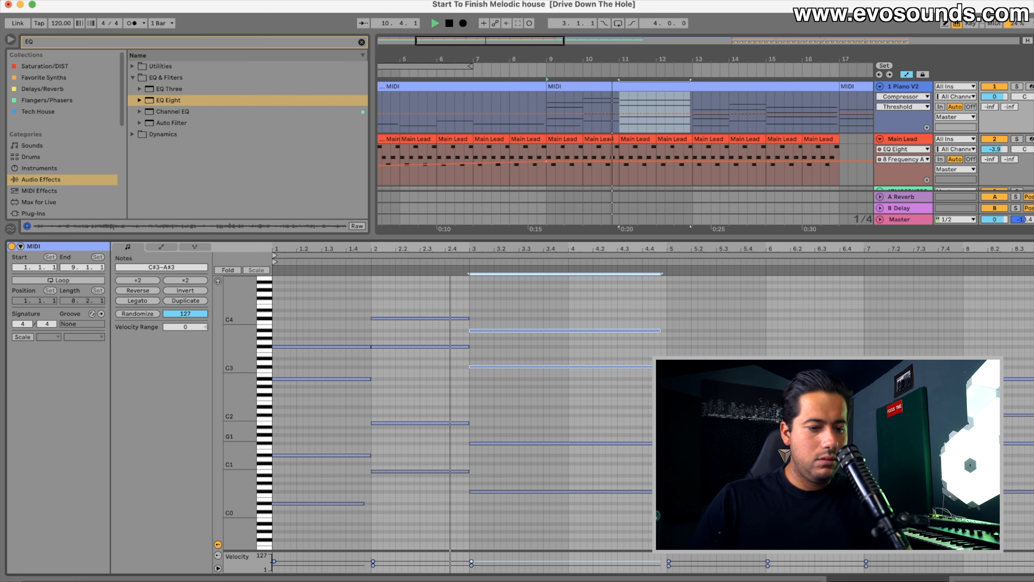
Step: Transpose the two upper notes of each remaining chord in bars 5 to 8 of that clip up an octave and shrink the note editor
{"action": "left_click_drag", "start_coordinate": [706, 440], "coordinate": [735, 381]}
{"action": "key", "text": "shift+Up"}
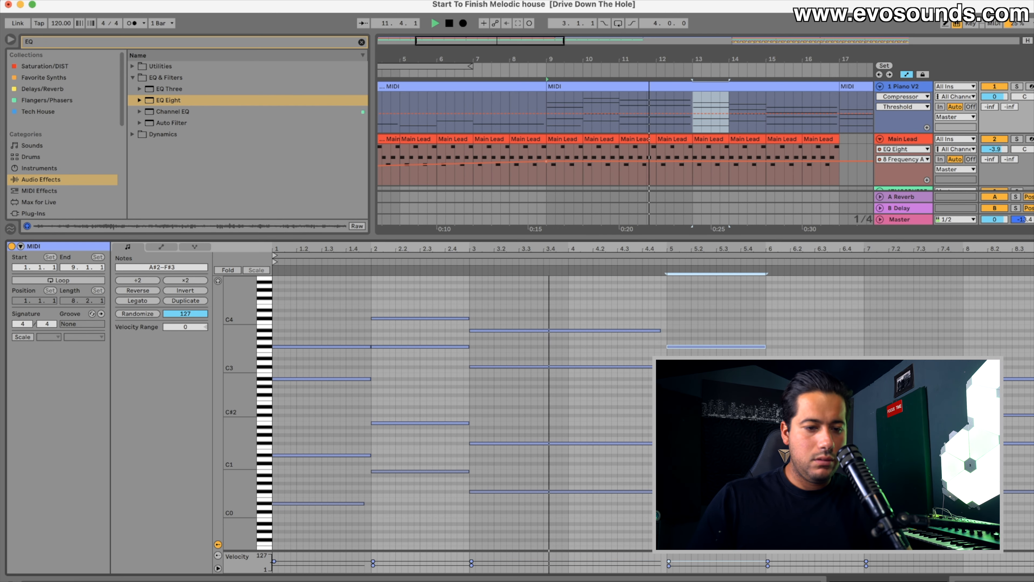
{"action": "left_click_drag", "start_coordinate": [800, 411], "coordinate": [831, 354]}
{"action": "key", "text": "shift+Up"}
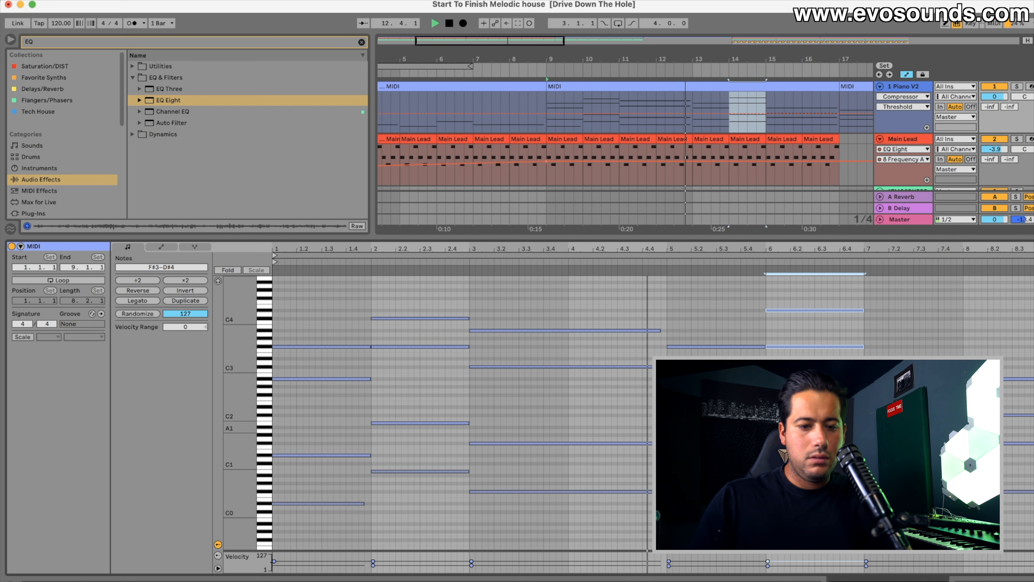
{"action": "left_click_drag", "start_coordinate": [890, 426], "coordinate": [920, 353]}
{"action": "key", "text": "shift+Up"}
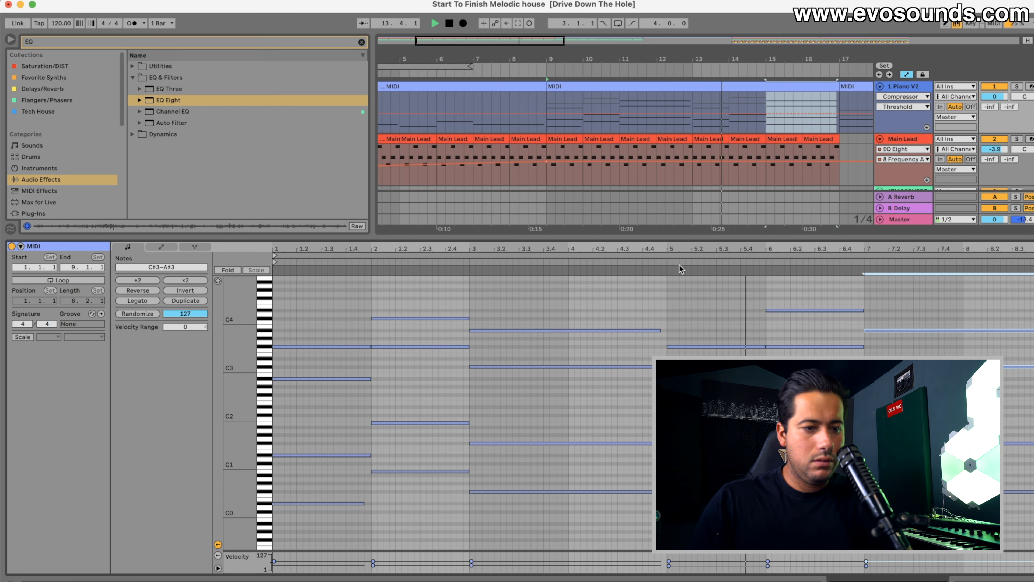
{"action": "left_click_drag", "start_coordinate": [666, 236], "coordinate": [660, 326]}
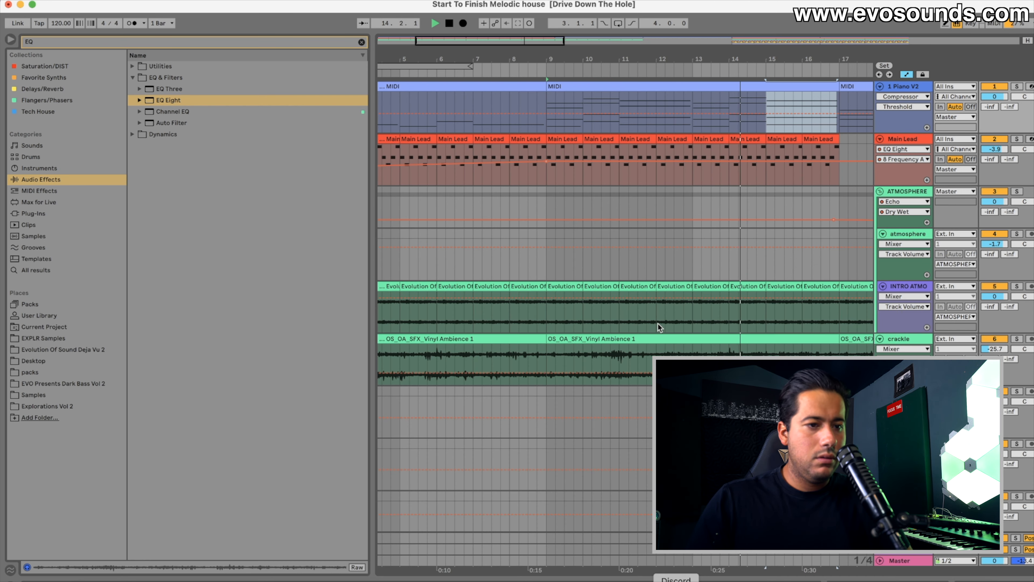
Step: Colour the piano clip at bar 9 red and the piano clip at bar 1 black
{"action": "right_click", "coordinate": [585, 87]}
{"action": "left_click", "coordinate": [602, 281]}
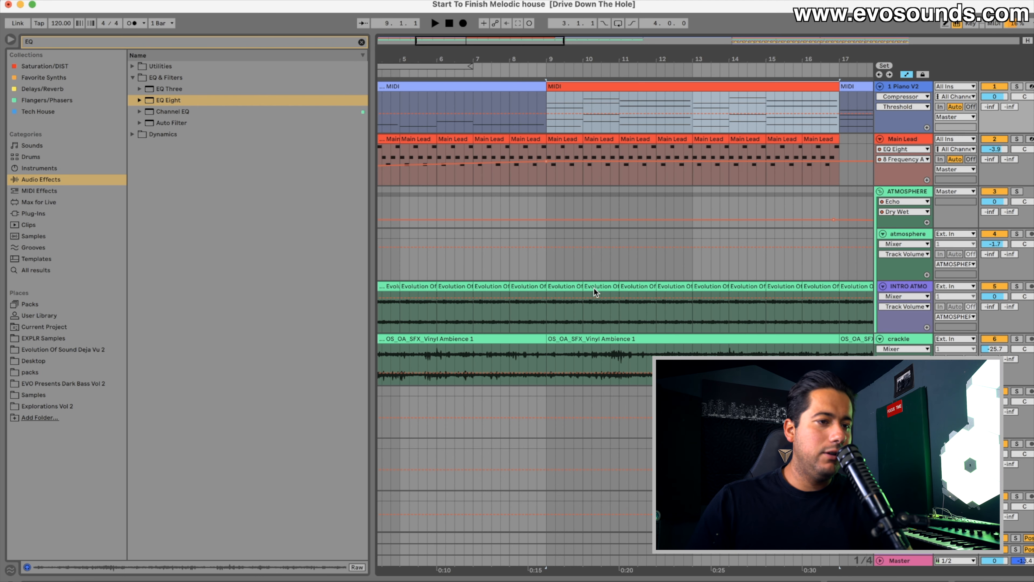
{"action": "right_click", "coordinate": [467, 93]}
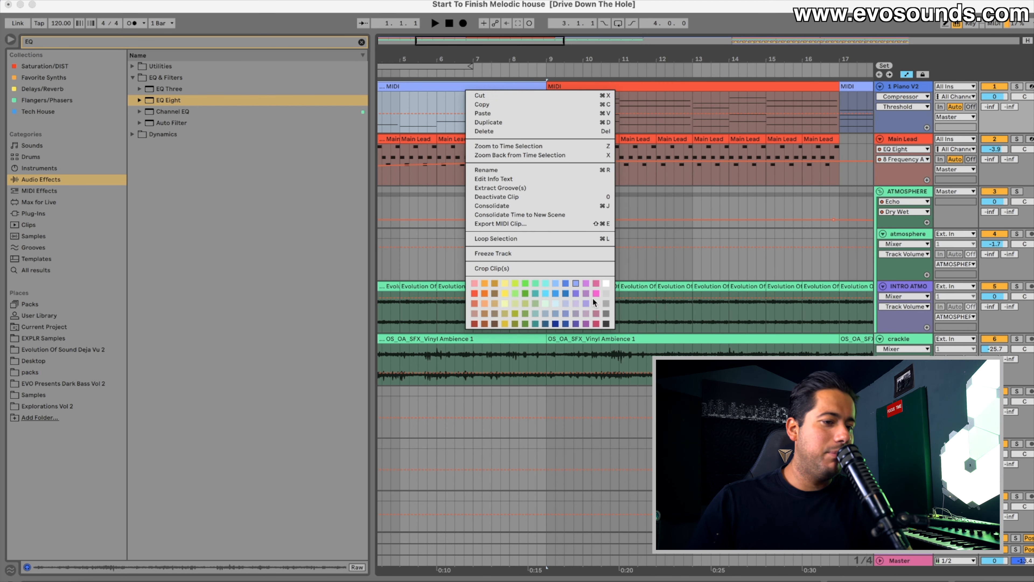
{"action": "left_click", "coordinate": [606, 324]}
{"action": "scroll", "coordinate": [517, 199], "scroll_direction": "left", "scroll_amount": 5}
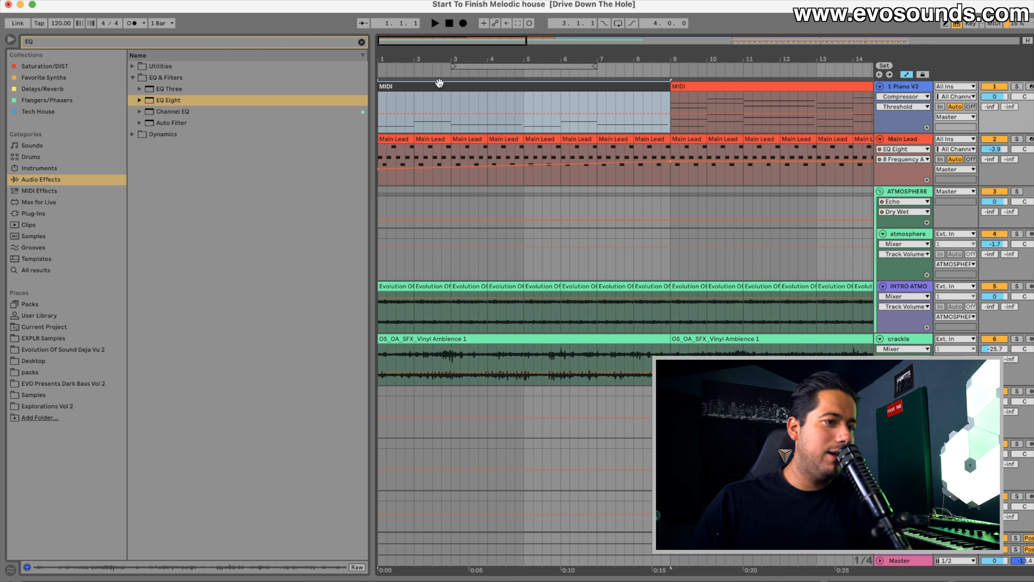
Step: Play the intro and lower the Main Lead volume to -5.3 dB and the crackle volume to -32.6 dB
{"action": "key", "text": "space"}
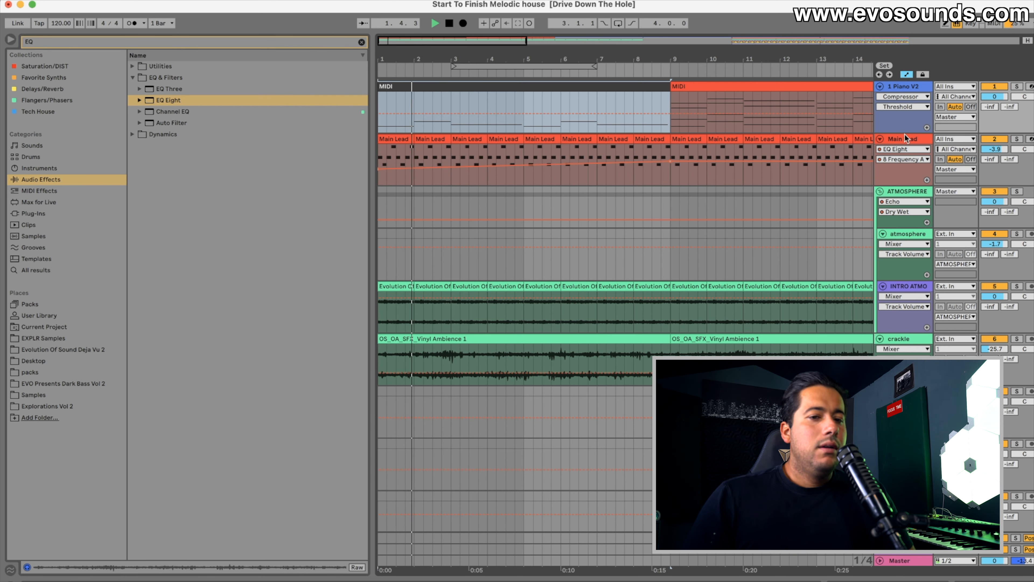
{"action": "left_click_drag", "start_coordinate": [994, 149], "coordinate": [995, 155]}
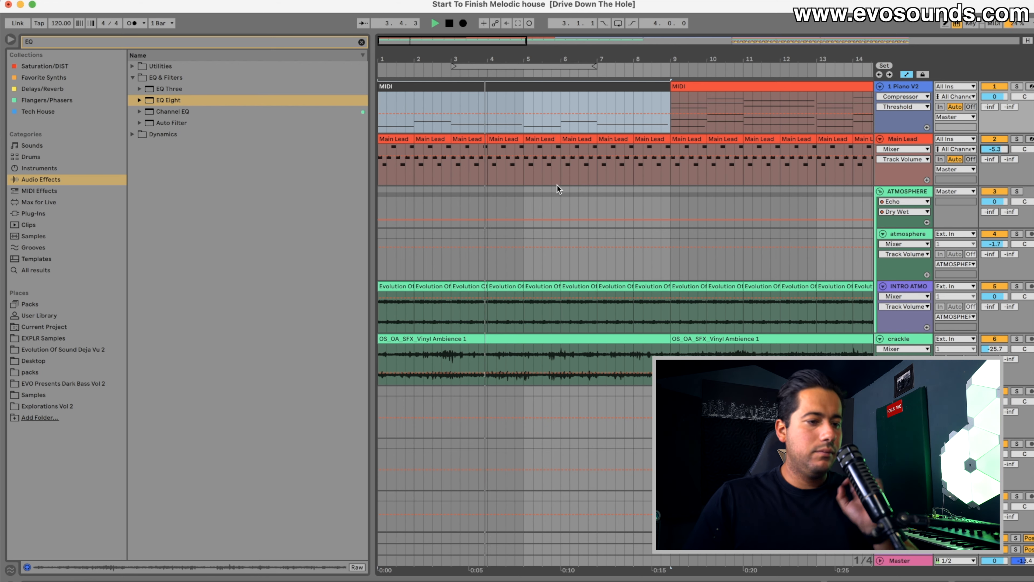
{"action": "scroll", "coordinate": [557, 184], "scroll_direction": "down", "scroll_amount": 3}
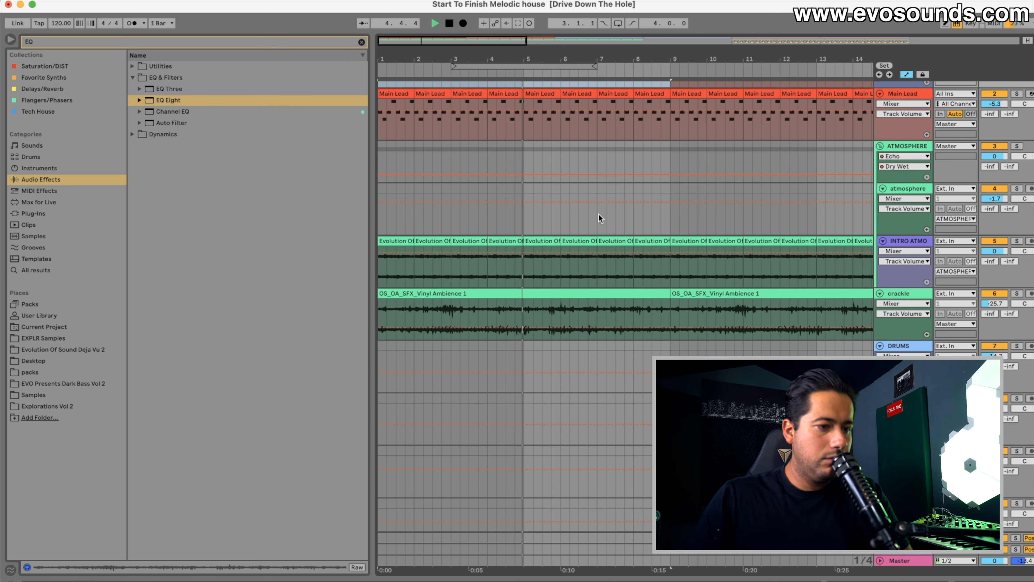
{"action": "left_click_drag", "start_coordinate": [423, 43], "coordinate": [422, 26]}
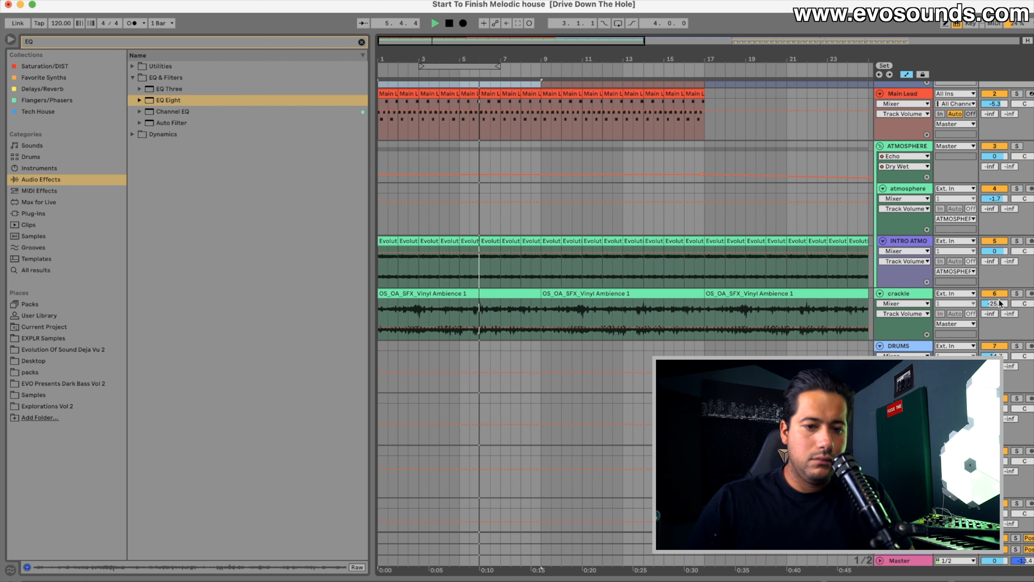
{"action": "left_click_drag", "start_coordinate": [999, 301], "coordinate": [999, 309]}
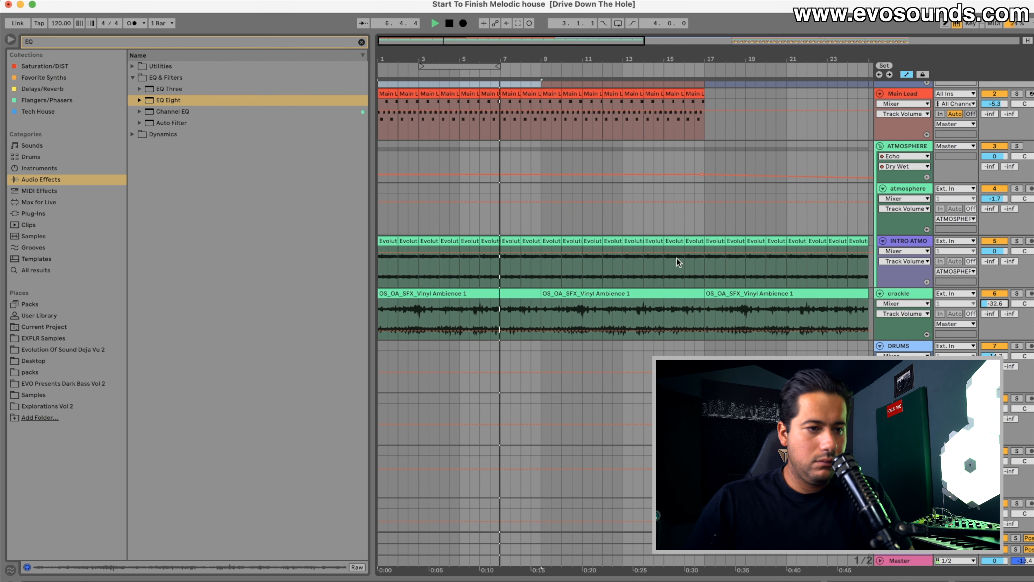
Step: Replay the intro from the start to check the band 8 frequency movement in the INTRO ATMO track's EQ Eight
{"action": "scroll", "coordinate": [678, 261], "scroll_direction": "up", "scroll_amount": 3}
{"action": "double_click", "coordinate": [903, 285]}
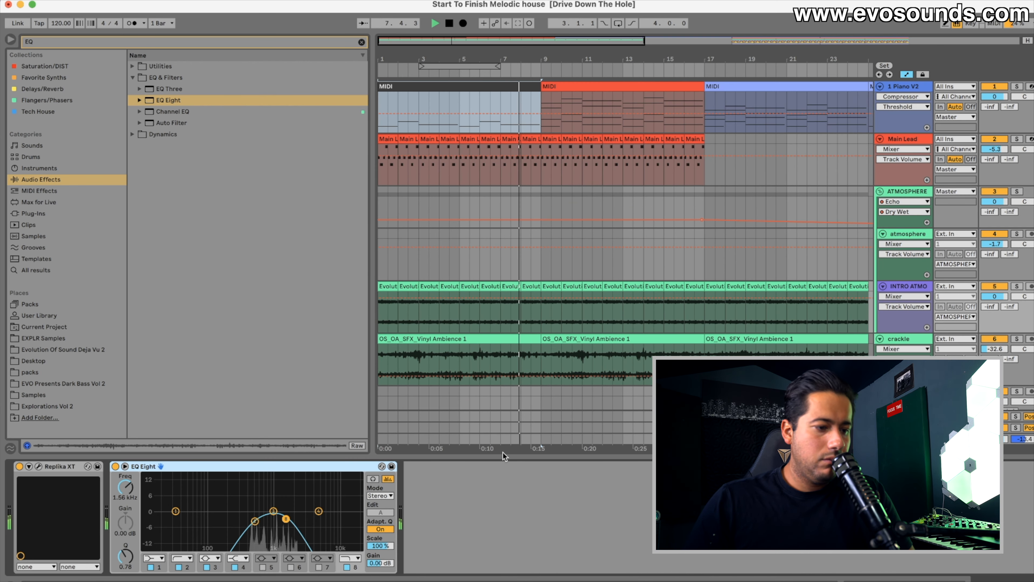
{"action": "key", "text": "space"}
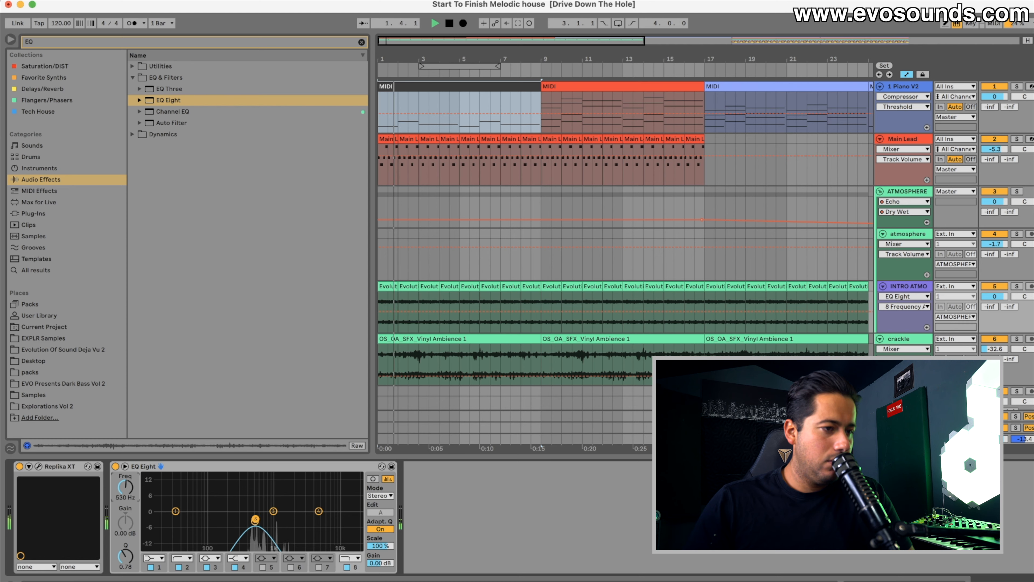
{"action": "left_click_drag", "start_coordinate": [126, 487], "coordinate": [125, 486]}
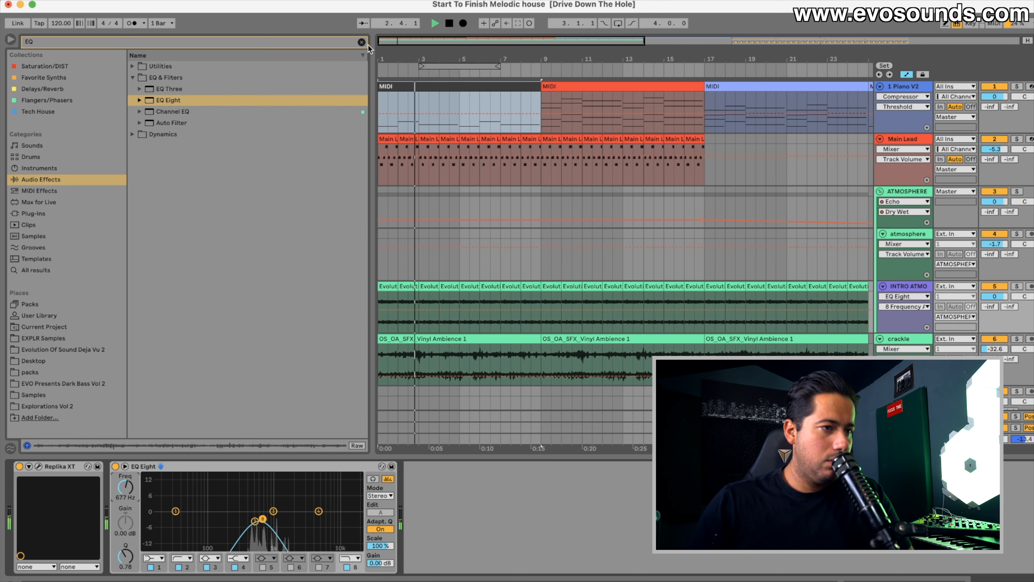
{"action": "left_click_drag", "start_coordinate": [399, 59], "coordinate": [398, 72]}
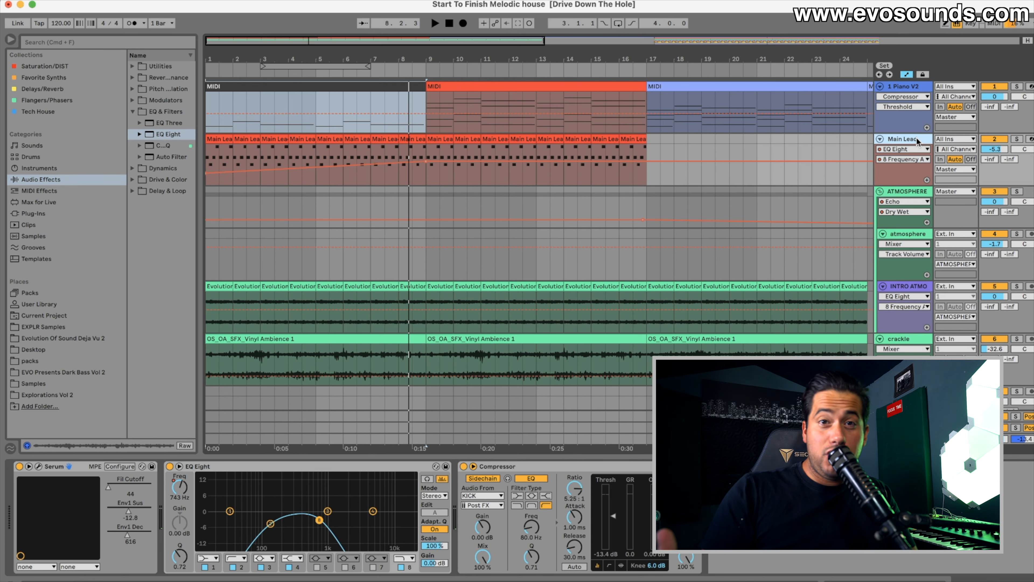
Step: Listen to the piano clip at bar 9 and review the arrangement's tracks from the intro through the section starting at bar 33
{"action": "left_click", "coordinate": [426, 101]}
{"action": "key", "text": "space"}
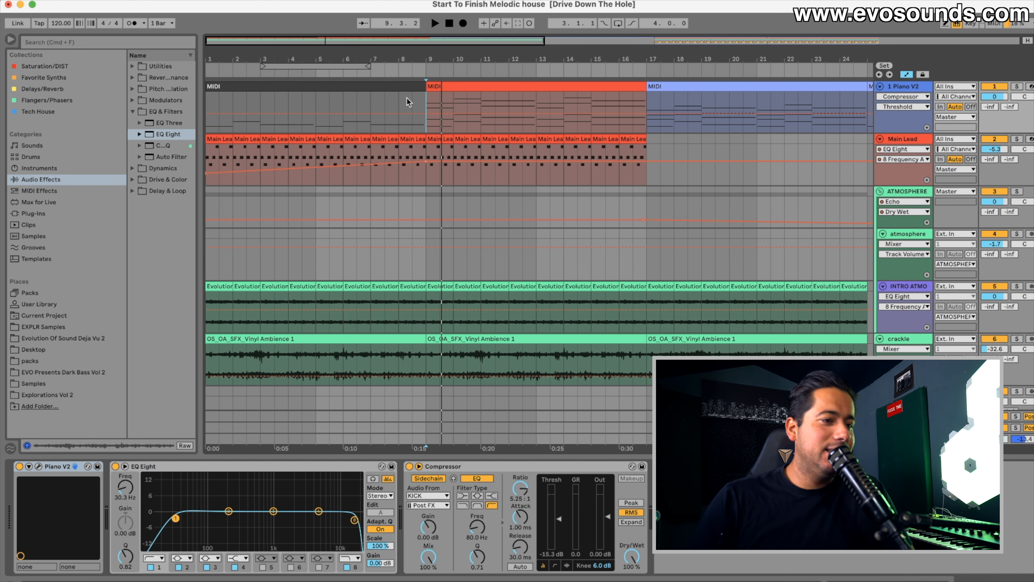
{"action": "left_click", "coordinate": [409, 121]}
{"action": "left_click", "coordinate": [445, 88]}
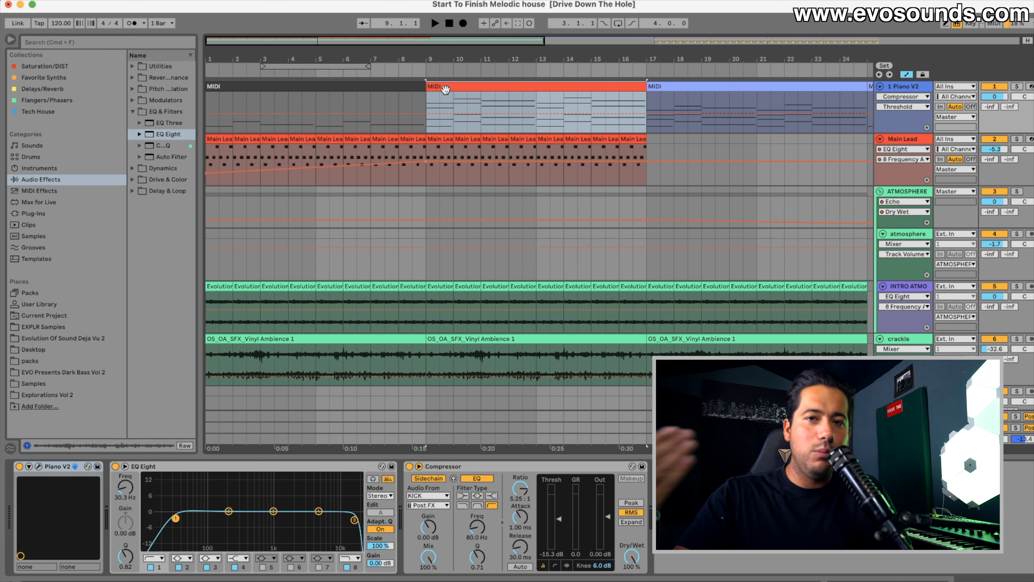
{"action": "scroll", "coordinate": [433, 238], "scroll_direction": "down", "scroll_amount": 5}
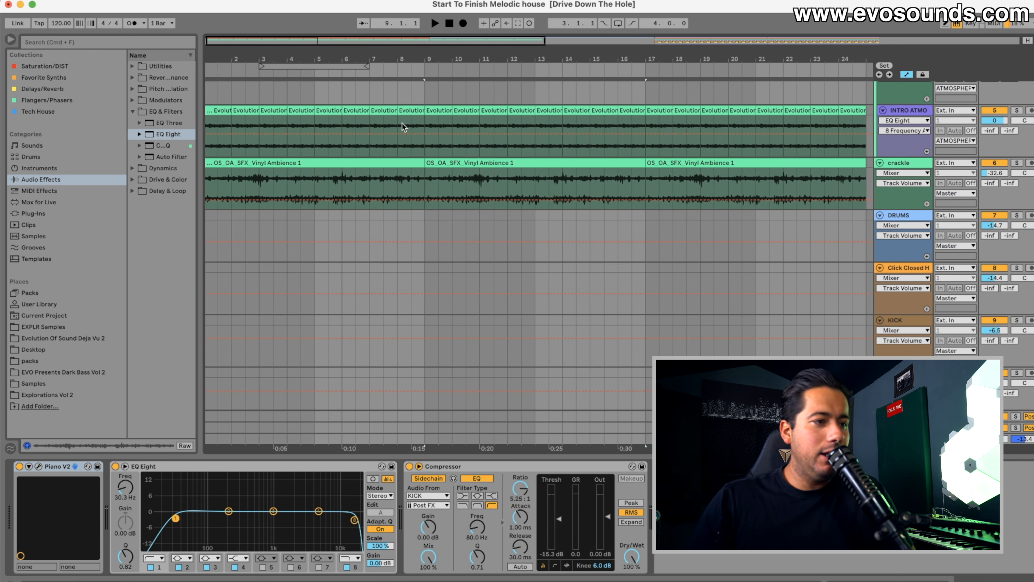
{"action": "left_click_drag", "start_coordinate": [335, 42], "coordinate": [335, 29]}
{"action": "scroll", "coordinate": [370, 177], "scroll_direction": "up", "scroll_amount": 5}
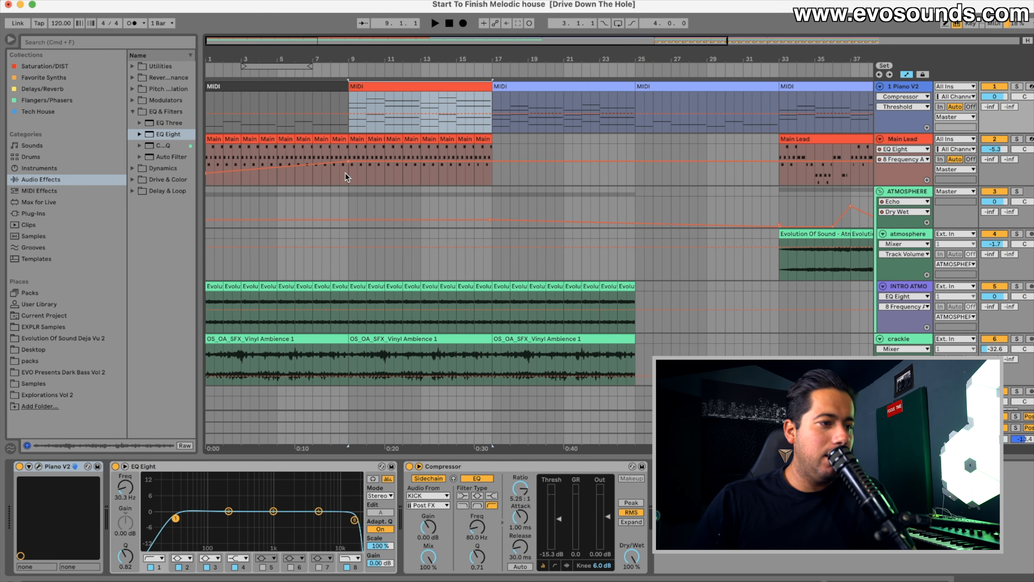
{"action": "left_click", "coordinate": [335, 177]}
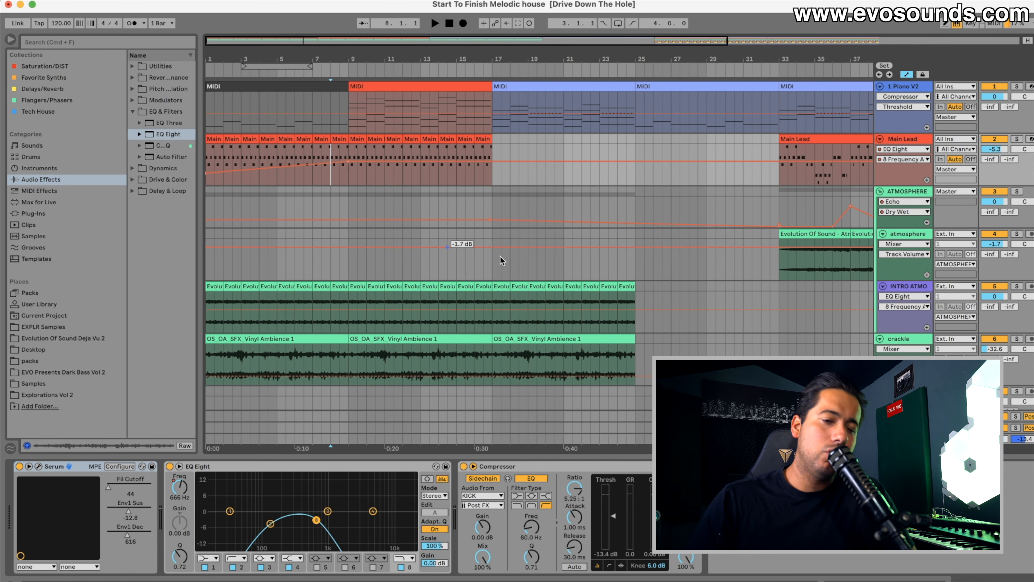
Step: Fold the ATMOSPHERE group and collapse every track from crackle to 13 Serum
{"action": "left_click", "coordinate": [880, 192]}
{"action": "left_click", "coordinate": [880, 203]}
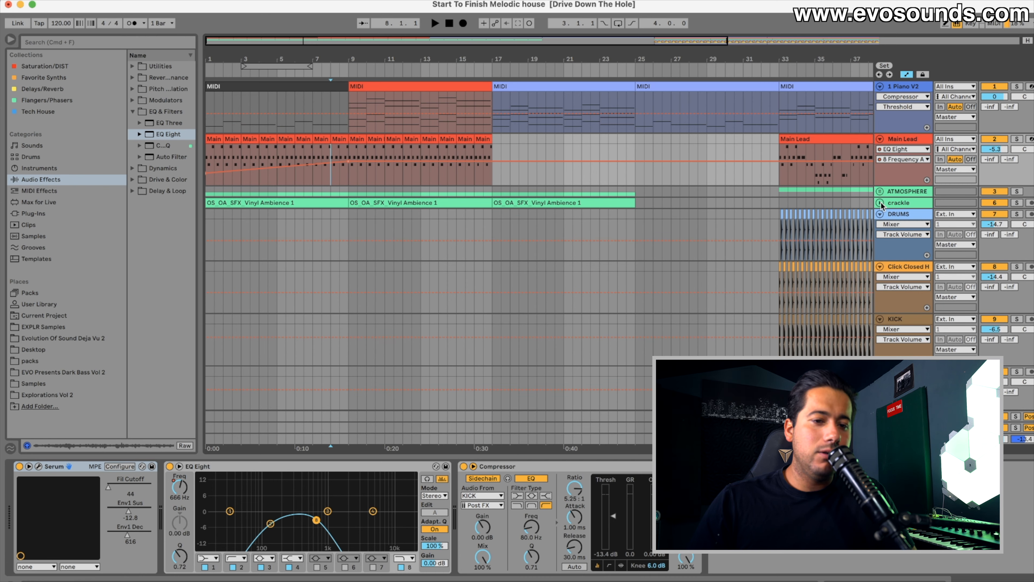
{"action": "left_click", "coordinate": [881, 214]}
{"action": "left_click", "coordinate": [880, 226]}
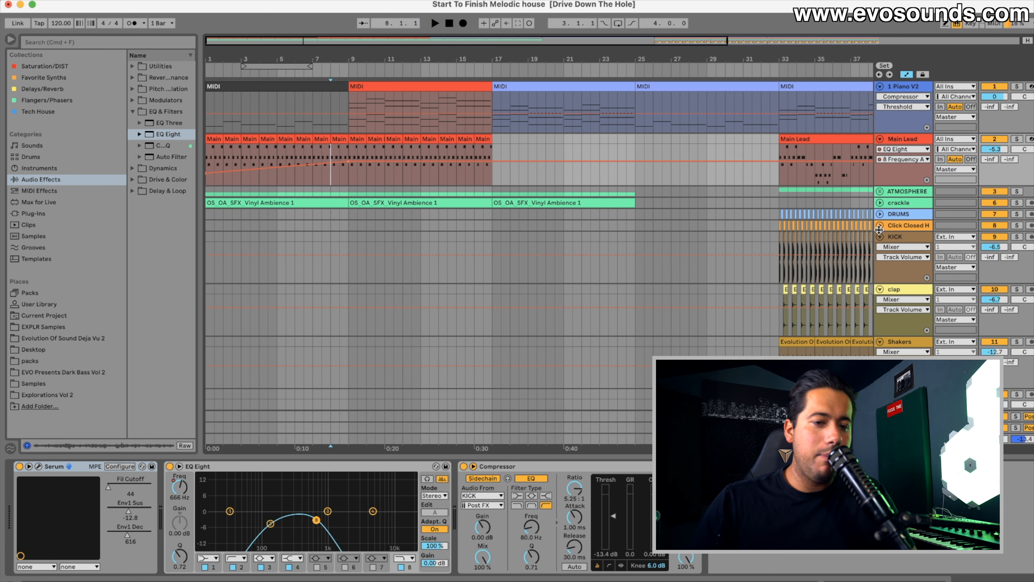
{"action": "left_click", "coordinate": [881, 237]}
{"action": "left_click", "coordinate": [880, 248]}
{"action": "left_click", "coordinate": [880, 260]}
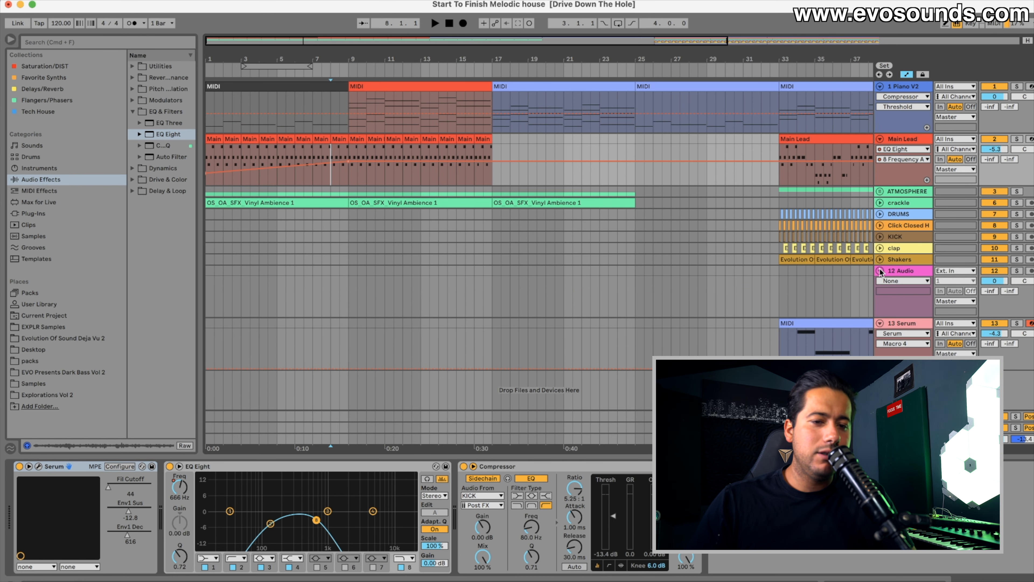
{"action": "left_click", "coordinate": [880, 271]}
{"action": "left_click", "coordinate": [880, 282]}
Step: Insert a new MIDI track below 13 Serum and name it lead
{"action": "left_click", "coordinate": [901, 282]}
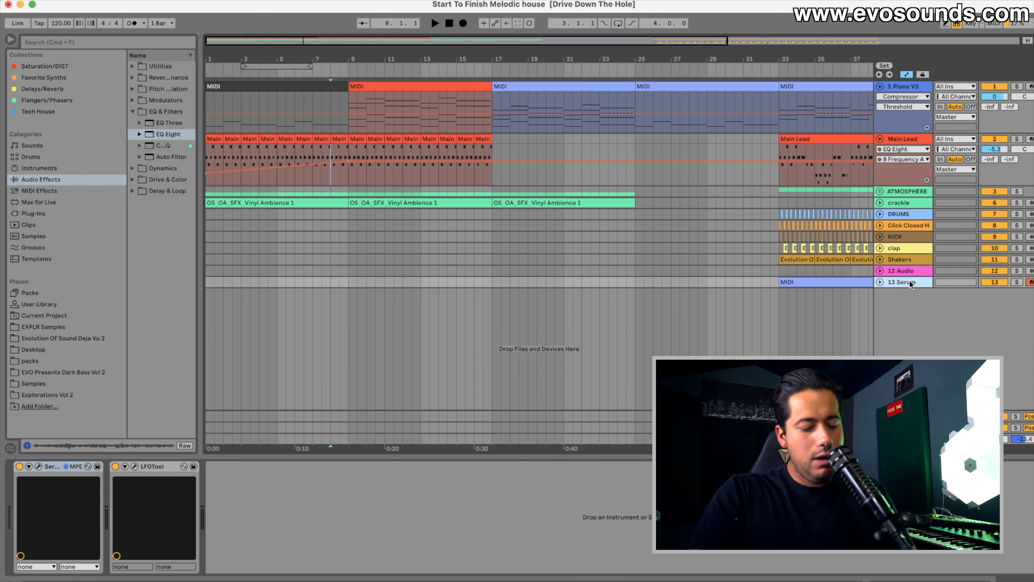
{"action": "key", "text": "super+shift+t"}
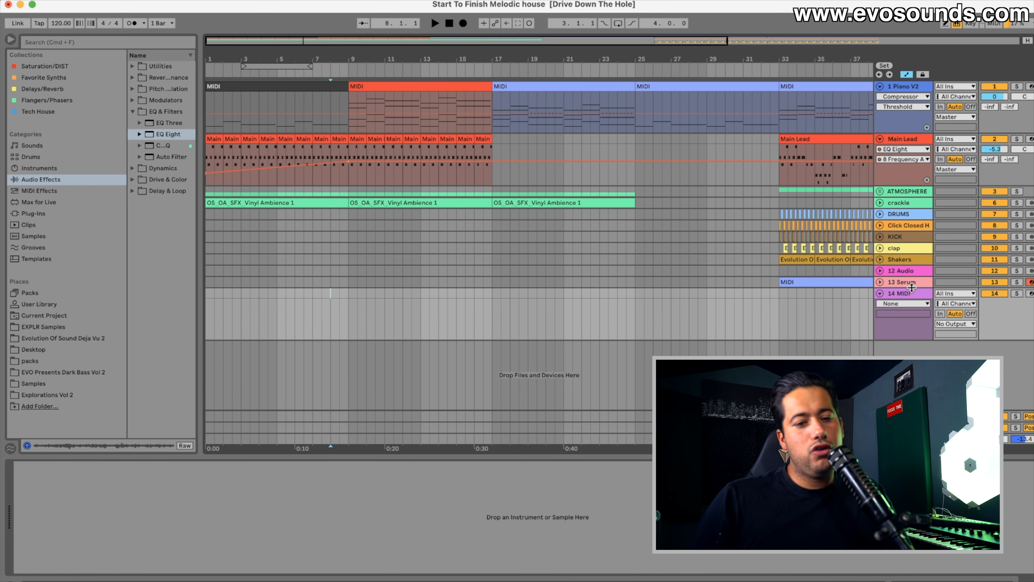
{"action": "key", "text": "super+r"}
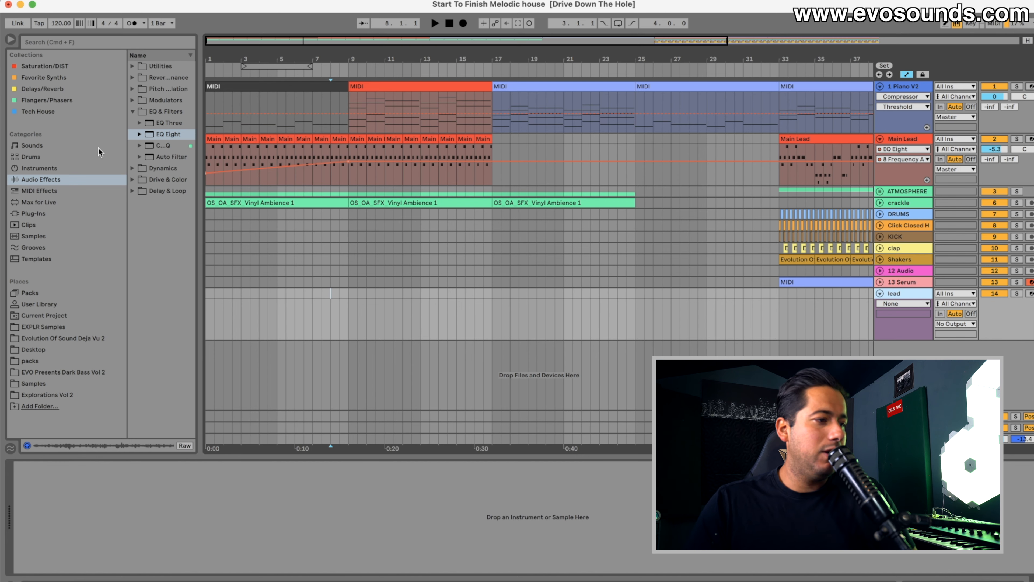
Step: Search the plug-ins for "ser" and load the Audio Units version of Serum onto the lead track
{"action": "left_click", "coordinate": [33, 213]}
{"action": "left_click", "coordinate": [70, 42]}
{"action": "type", "text": "ser"}
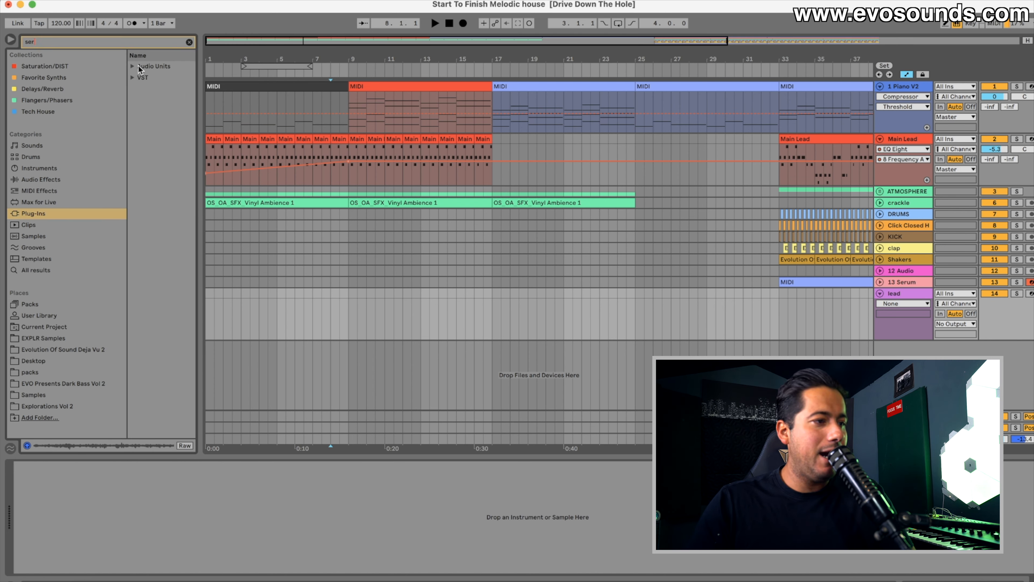
{"action": "left_click_drag", "start_coordinate": [150, 91], "coordinate": [707, 293]}
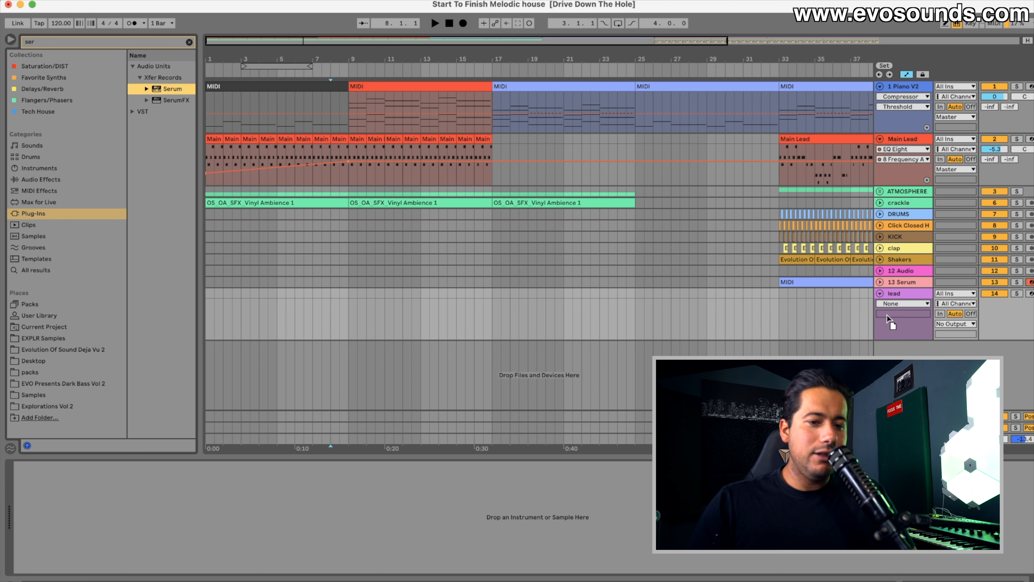
Step: Load the Earcandy - Atonal Pitch preset from the Explorations Vol 2 bank into Serum on the lead track
{"action": "left_click_drag", "start_coordinate": [887, 318], "coordinate": [888, 319]}
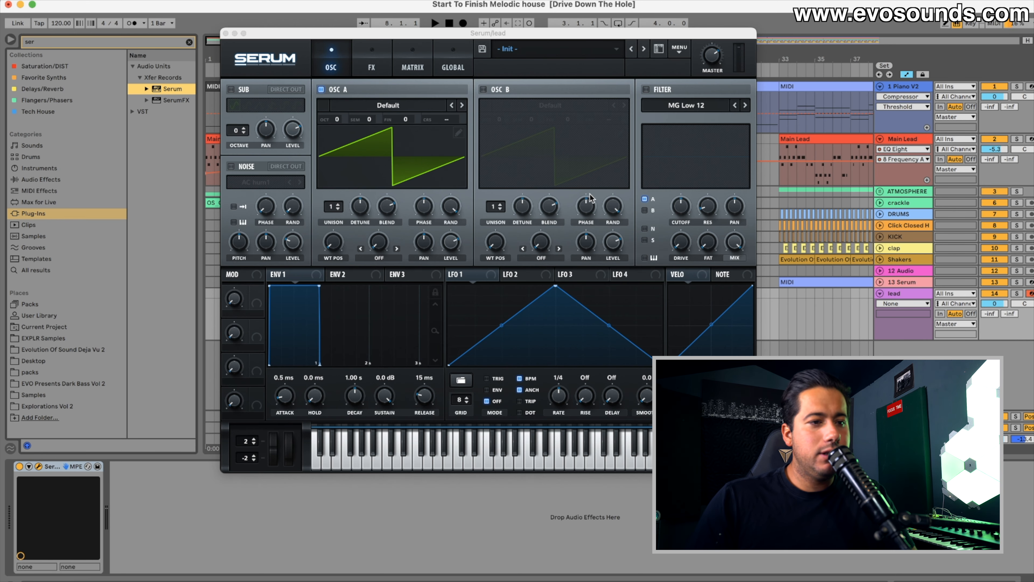
{"action": "left_click", "coordinate": [558, 51]}
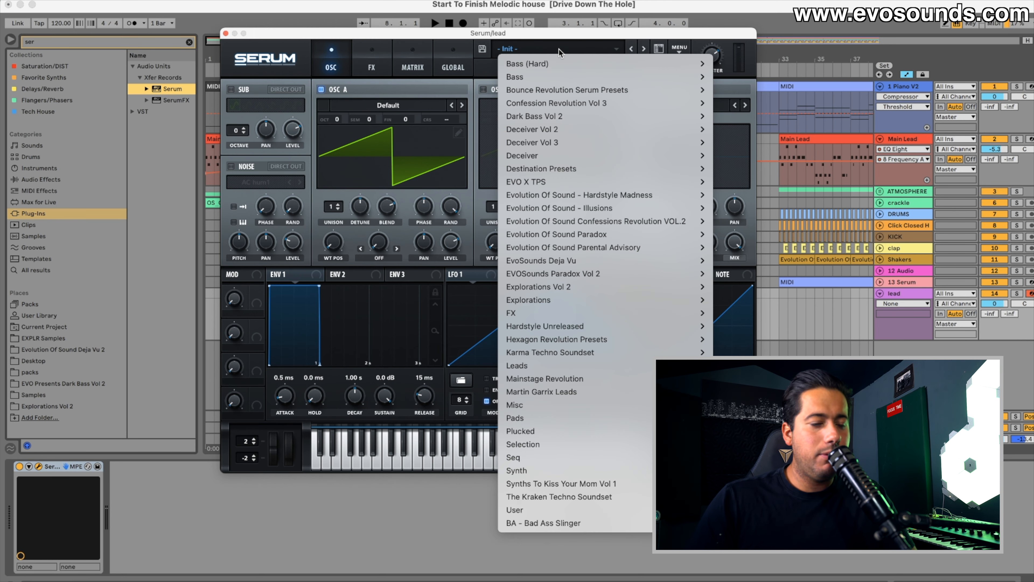
{"action": "mouse_move", "coordinate": [672, 286]}
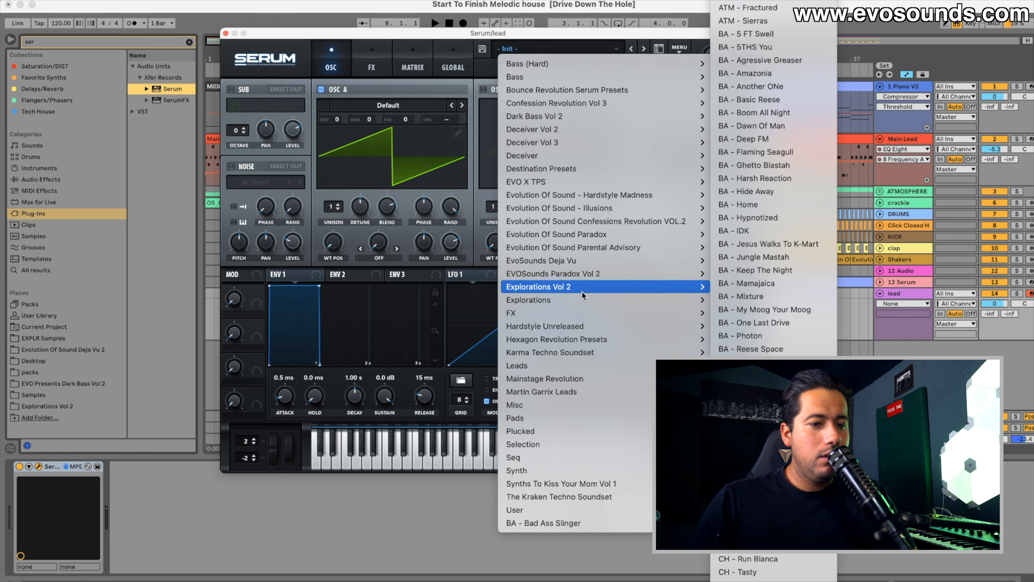
{"action": "mouse_move", "coordinate": [790, 580]}
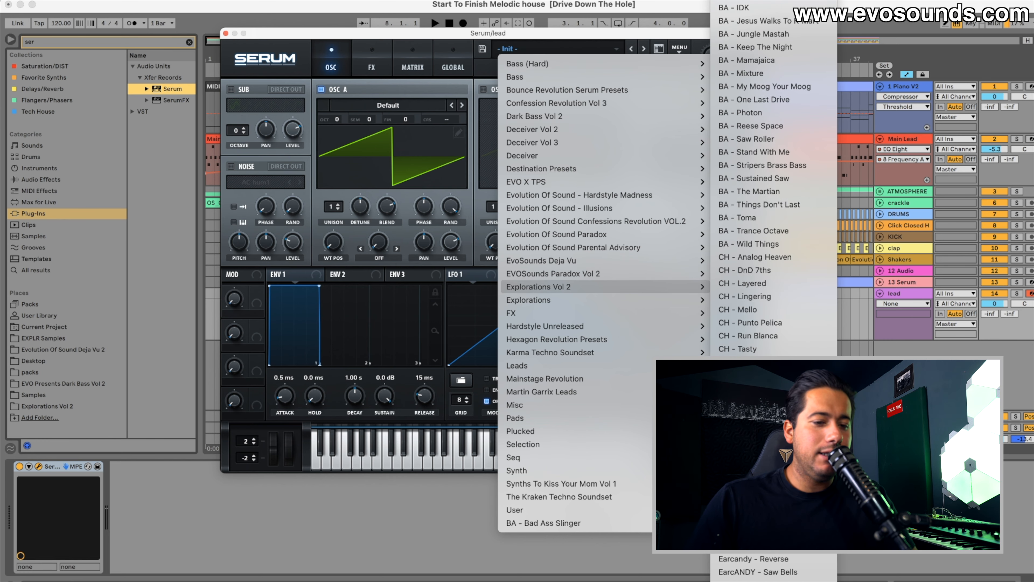
{"action": "left_click", "coordinate": [758, 520]}
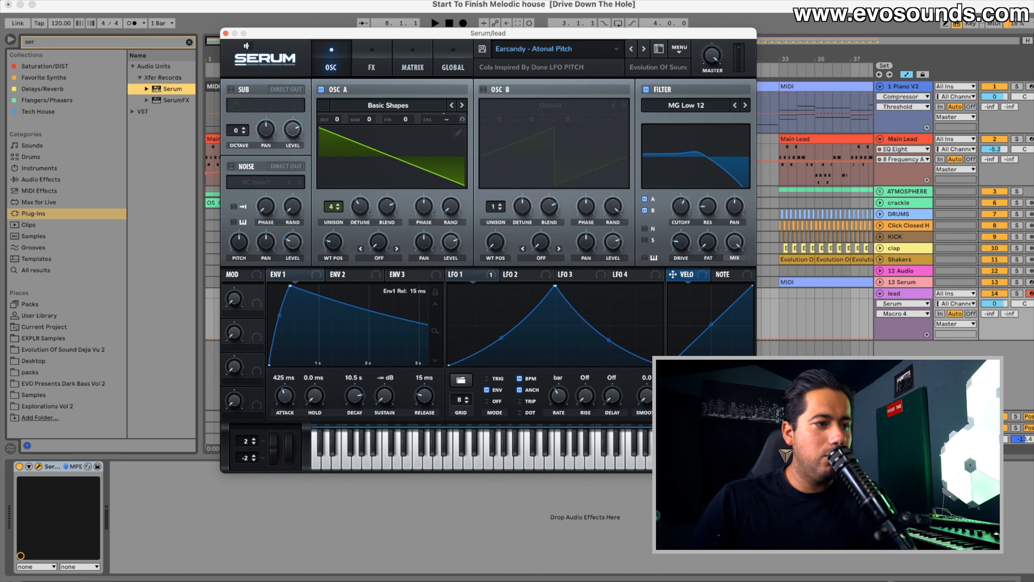
{"action": "left_click", "coordinate": [228, 33]}
Step: Lower the lead track's volume to -11.9 dB while auditioning its sound from bar 7
{"action": "key", "text": "space"}
{"action": "left_click", "coordinate": [316, 123]}
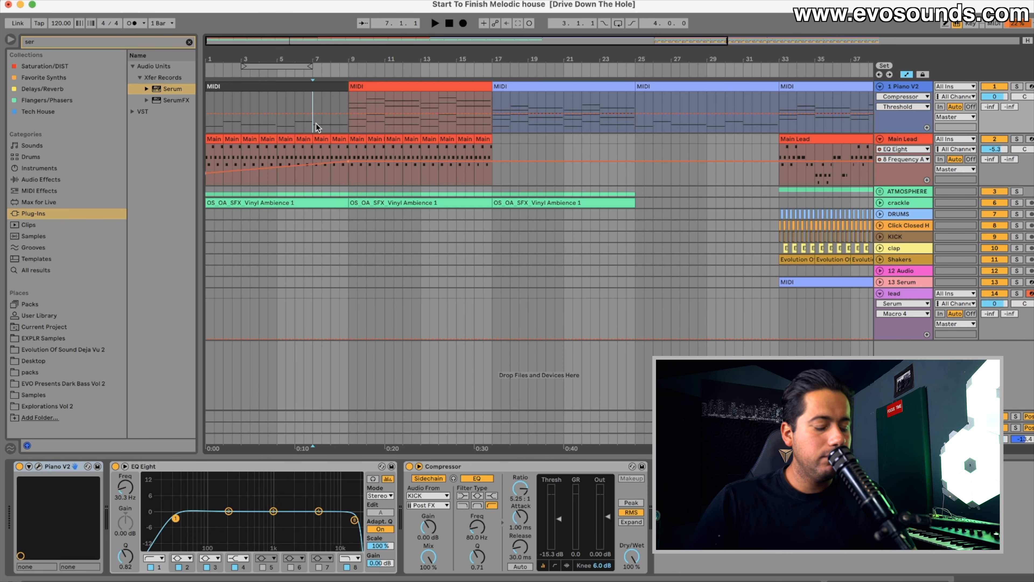
{"action": "key", "text": "space"}
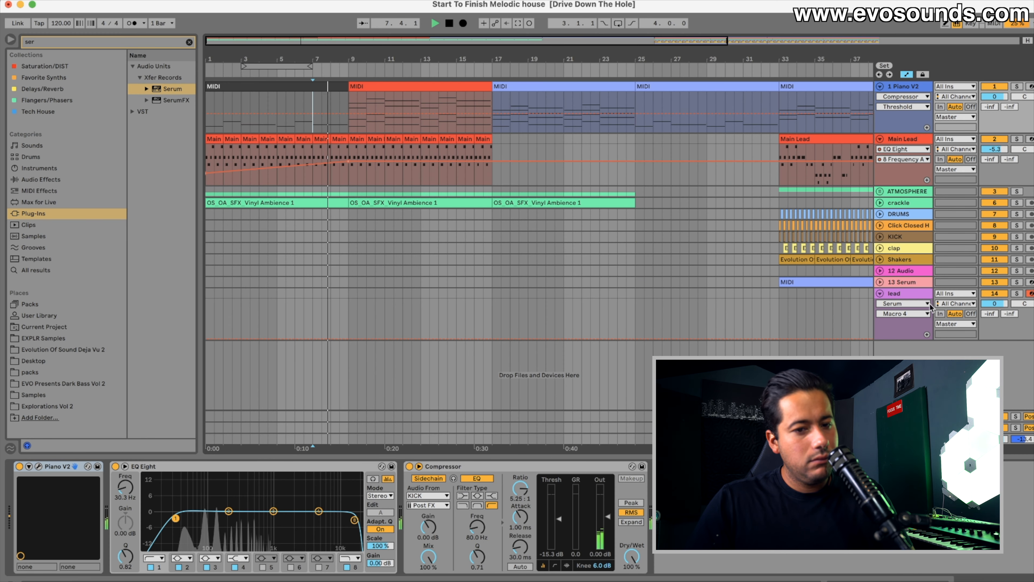
{"action": "left_click_drag", "start_coordinate": [994, 304], "coordinate": [995, 338]}
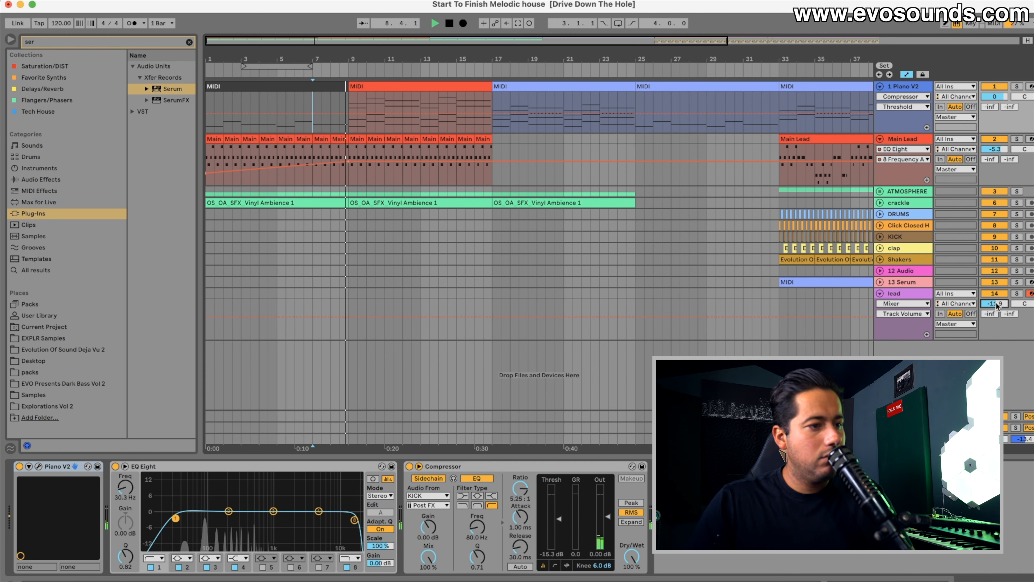
{"action": "key", "text": "space"}
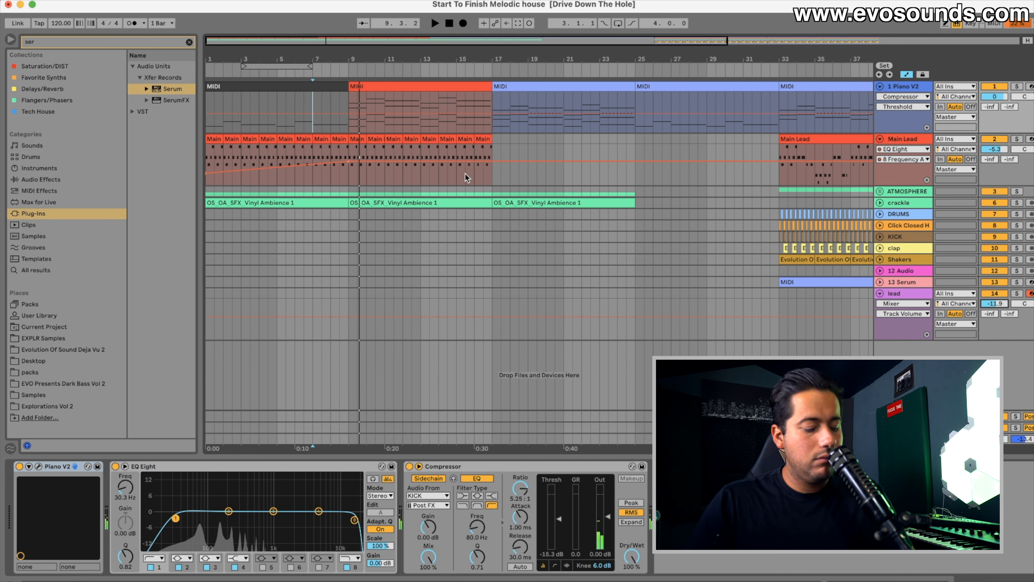
{"action": "key", "text": "space"}
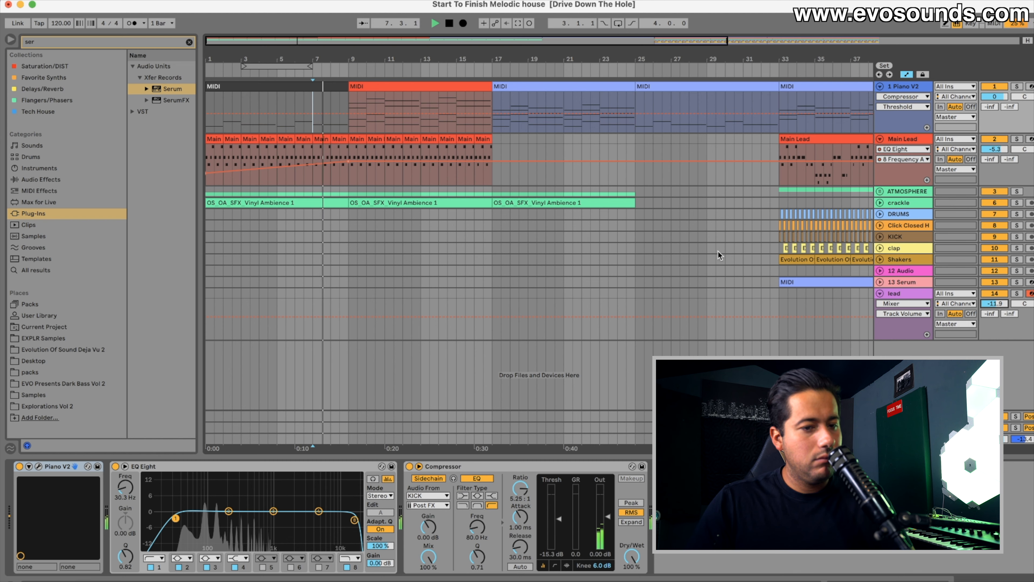
Step: Change the lead track's Serum preset to Earcandy - BirthNation and close the plug-in window
{"action": "double_click", "coordinate": [904, 294]}
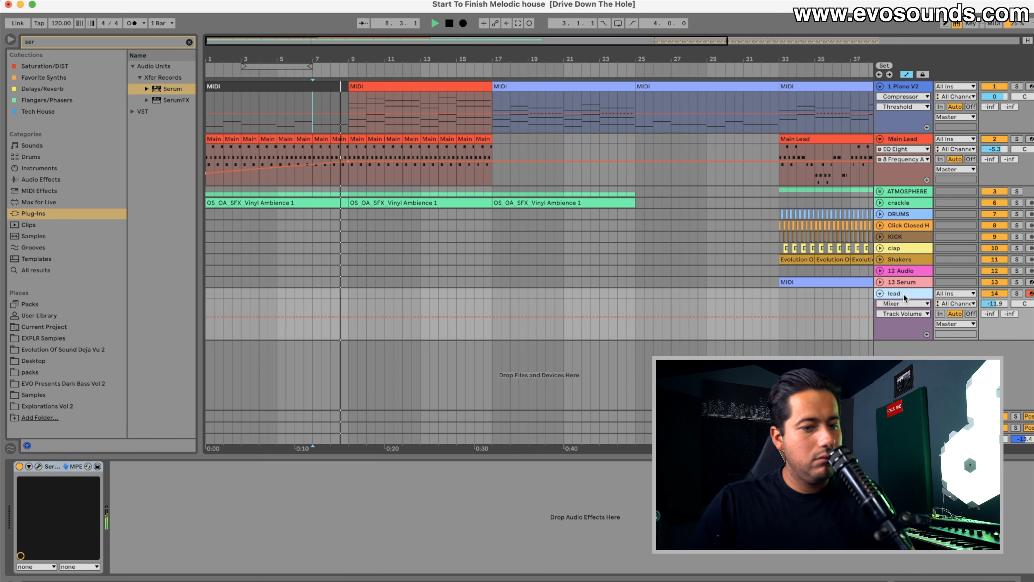
{"action": "left_click", "coordinate": [39, 467]}
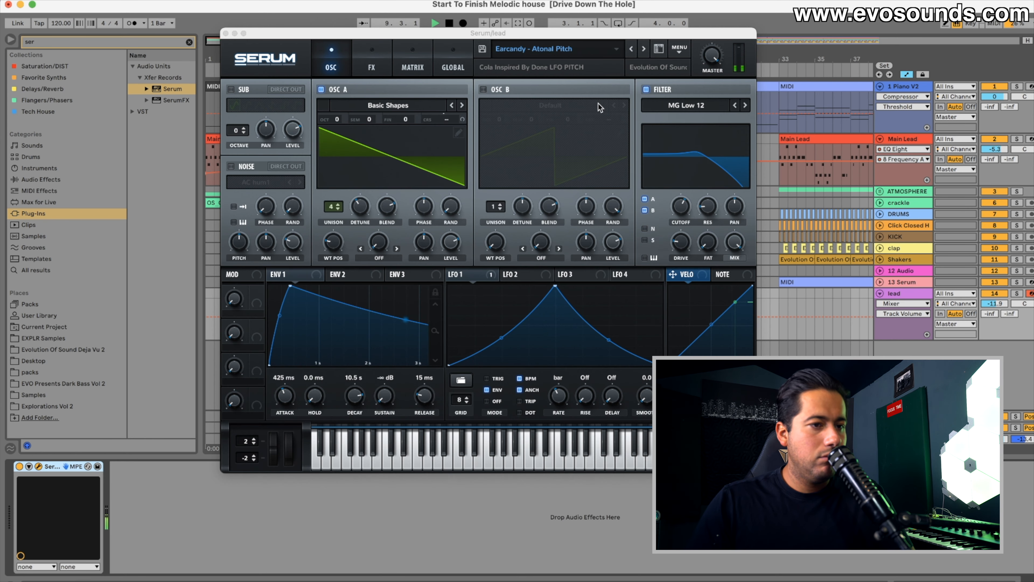
{"action": "key", "text": "space"}
{"action": "left_click", "coordinate": [643, 50]}
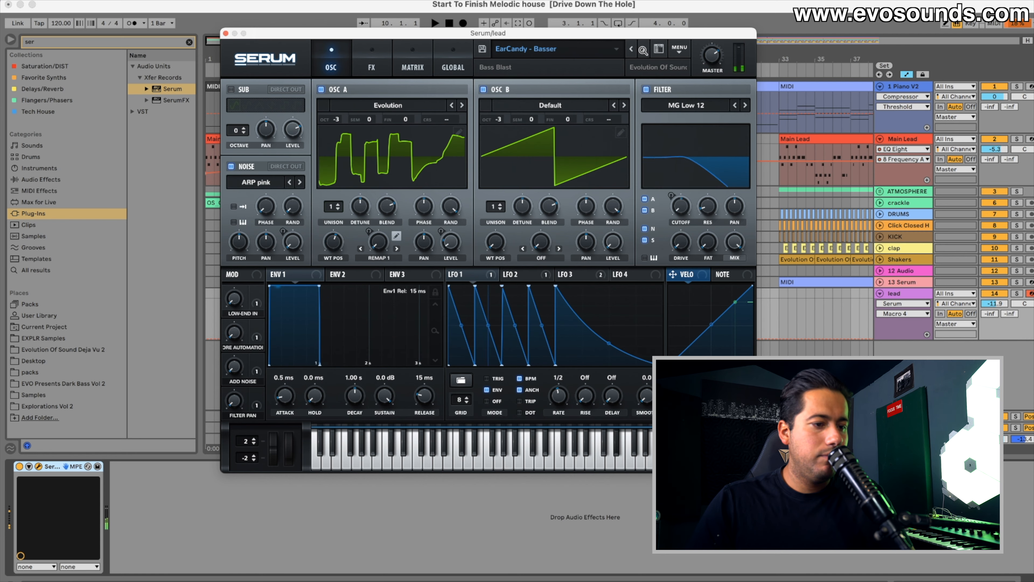
{"action": "left_click", "coordinate": [643, 50]}
{"action": "key", "text": "space"}
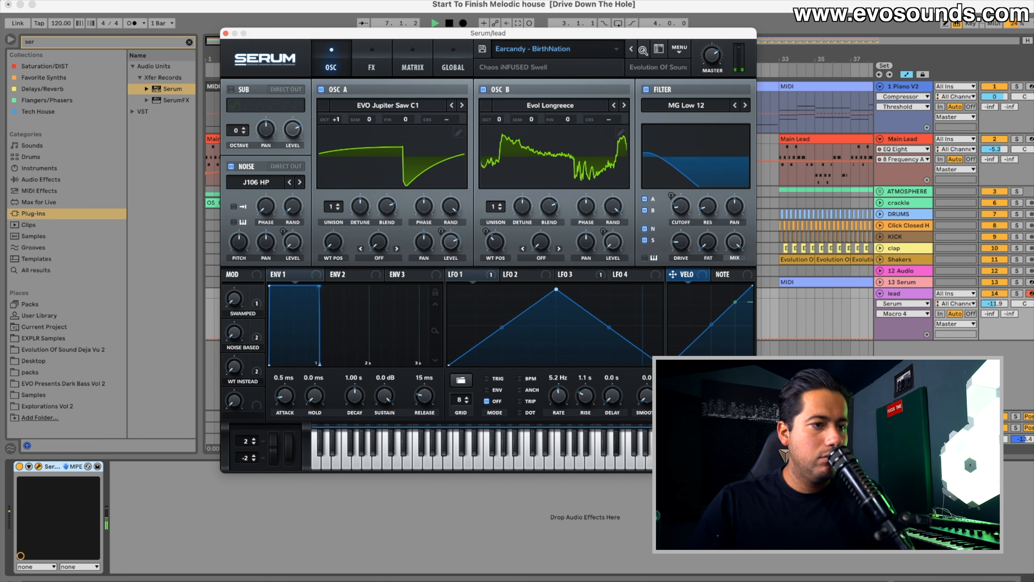
{"action": "left_click", "coordinate": [225, 34]}
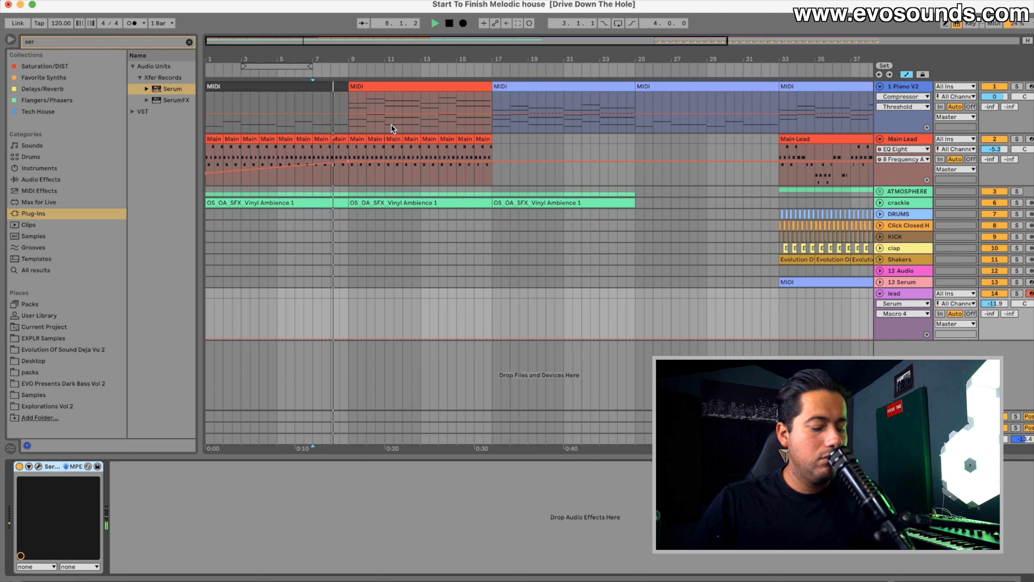
Step: Listen to the passage around bars 7 to 9 with the new lead sound
{"action": "key", "text": "space"}
{"action": "key", "text": "space"}
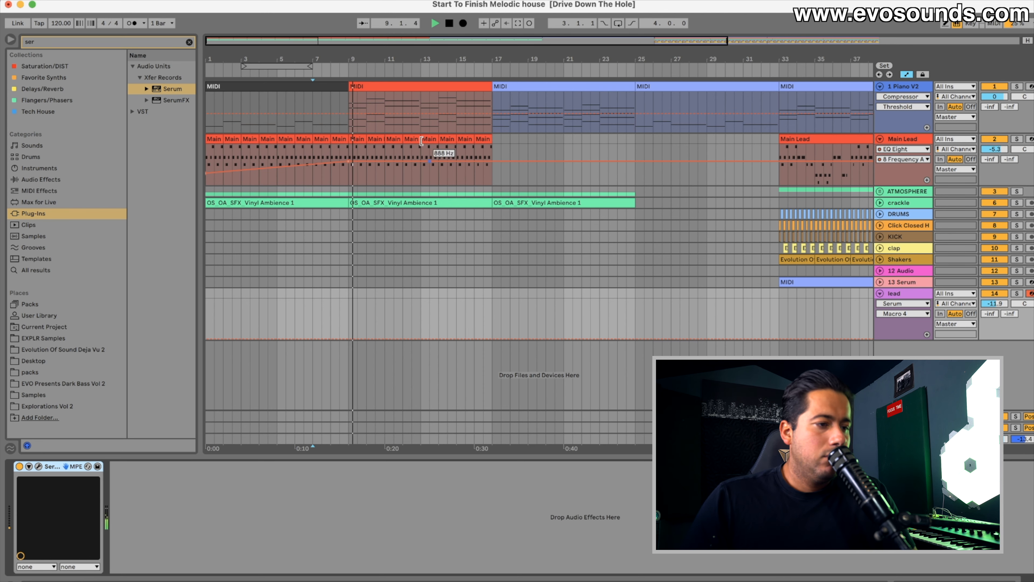
{"action": "left_click_drag", "start_coordinate": [264, 41], "coordinate": [263, 51]}
{"action": "key", "text": "space"}
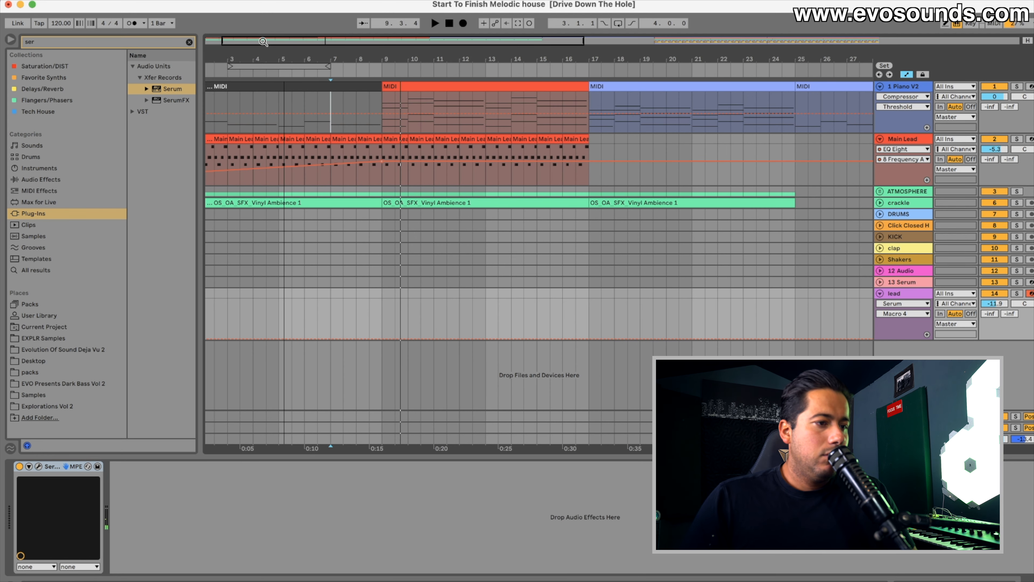
{"action": "left_click", "coordinate": [378, 98]}
{"action": "key", "text": "space"}
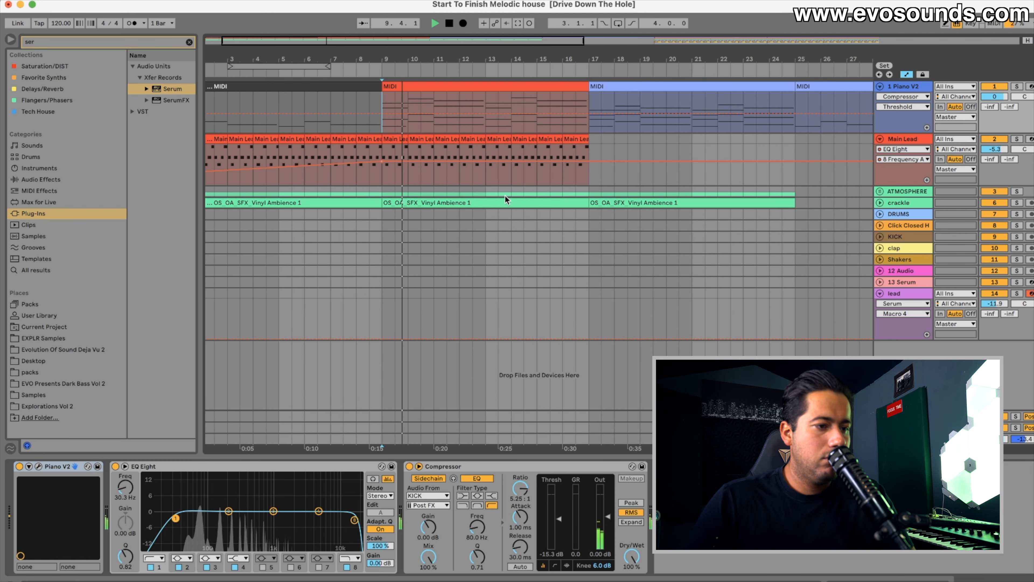
{"action": "scroll", "coordinate": [505, 195], "scroll_direction": "left", "scroll_amount": 3}
{"action": "left_click", "coordinate": [355, 249]}
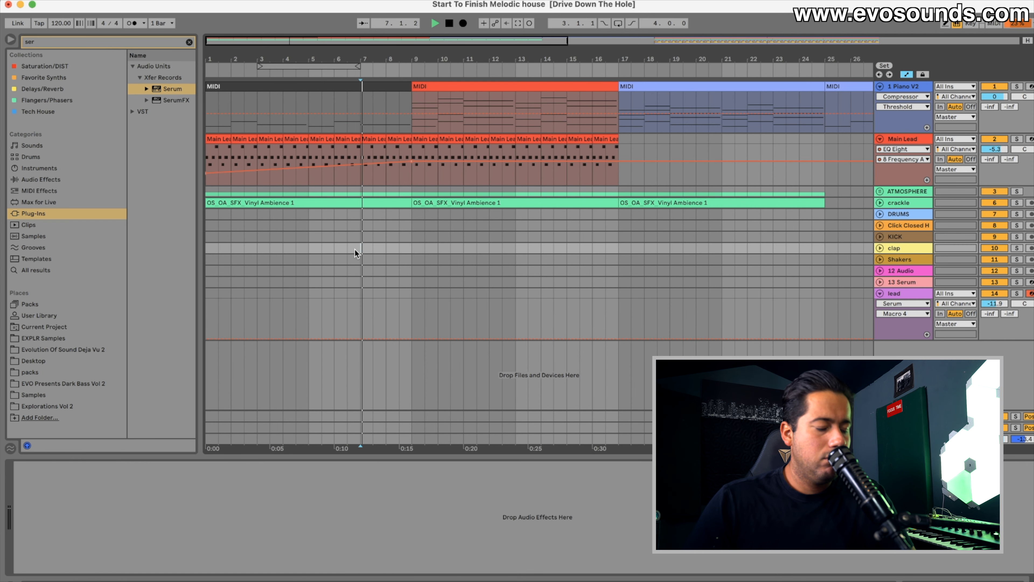
{"action": "left_click", "coordinate": [874, 294]}
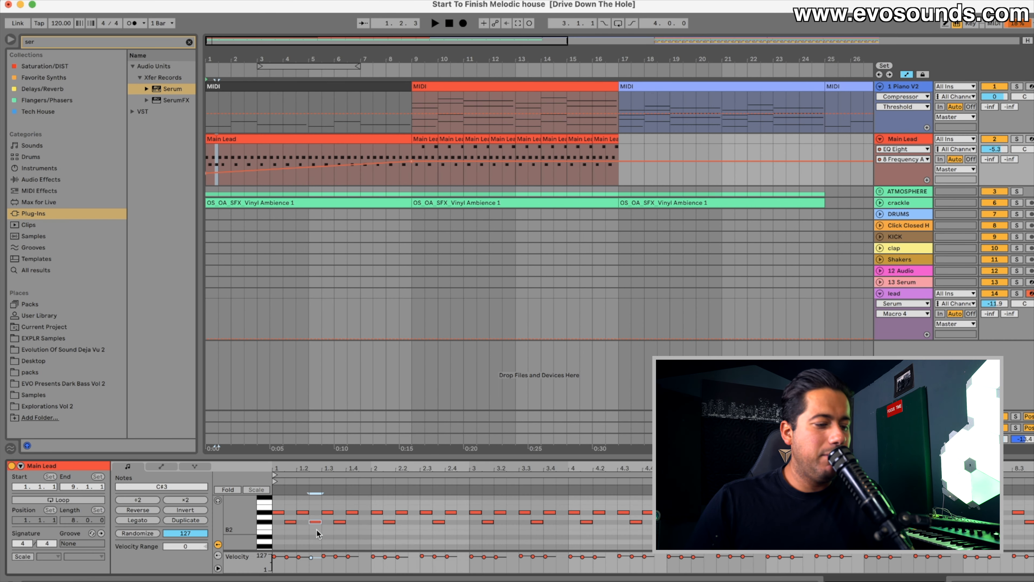
Step: Repeat the opening half-bar C#3–D#3 note pattern through the eight-bar Main Lead clip in the intro, up to bar 9
{"action": "left_click_drag", "start_coordinate": [316, 530], "coordinate": [276, 507]}
{"action": "key", "text": "super+d"}
{"action": "key", "text": "super+d"}
{"action": "key", "text": "super+d"}
{"action": "key", "text": "super+d"}
{"action": "key", "text": "super+d"}
{"action": "key", "text": "super+d"}
{"action": "key", "text": "super+d"}
{"action": "key", "text": "super+d"}
{"action": "key", "text": "super+d"}
{"action": "key", "text": "super+d"}
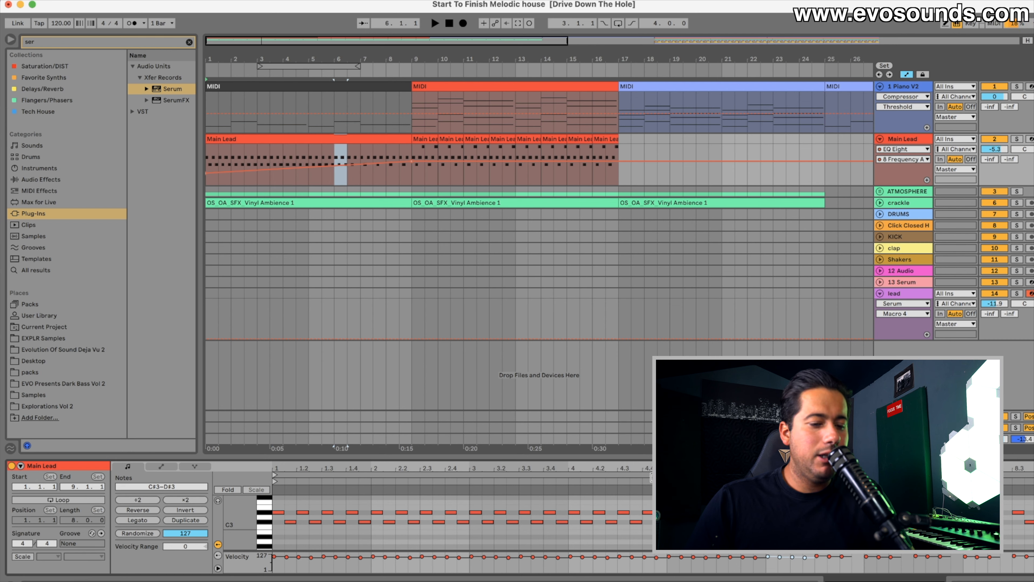
{"action": "key", "text": "super+d"}
{"action": "key", "text": "super+d"}
{"action": "key", "text": "super+d"}
{"action": "key", "text": "super+d"}
{"action": "key", "text": "super+d"}
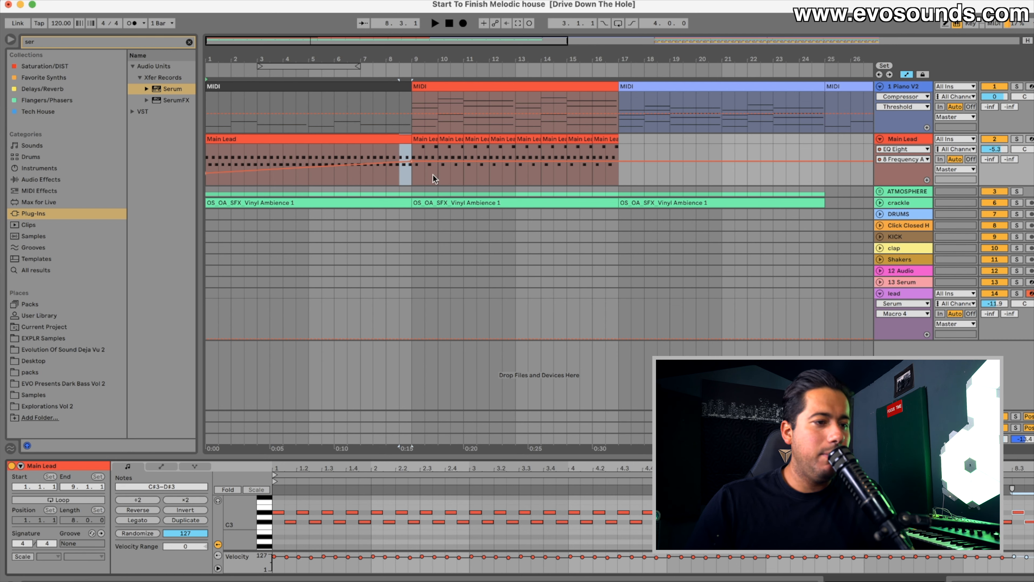
Step: Listen to the intro's repeated Main Lead pattern up to bar 10 and show the lead track's devices
{"action": "key", "text": "space"}
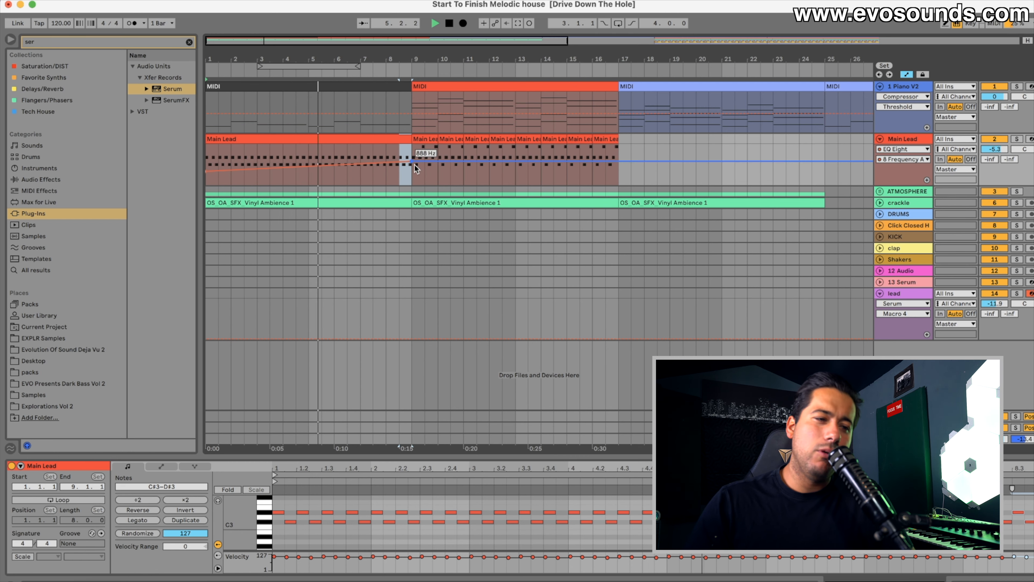
{"action": "left_click", "coordinate": [904, 292]}
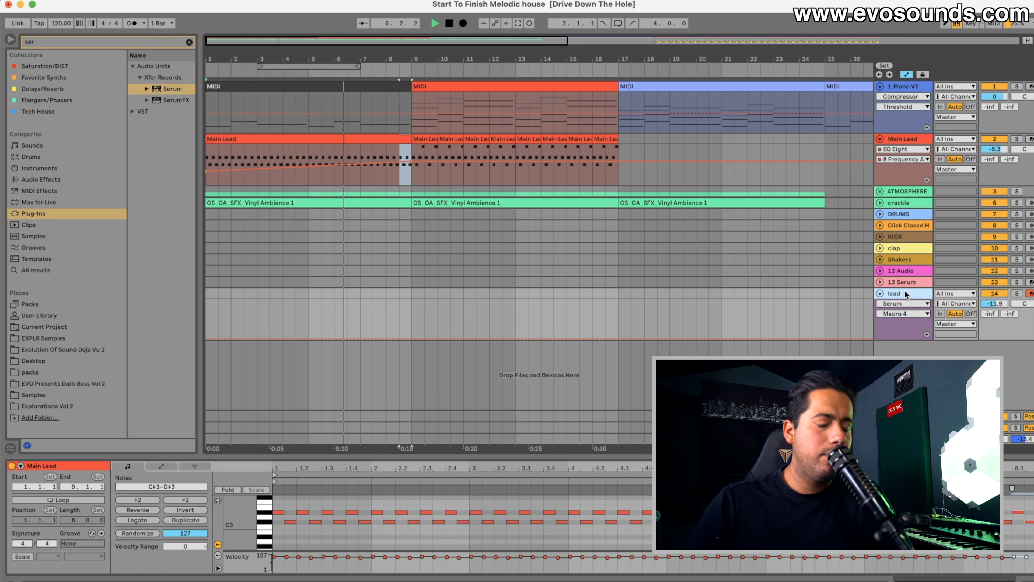
{"action": "left_click", "coordinate": [905, 291]}
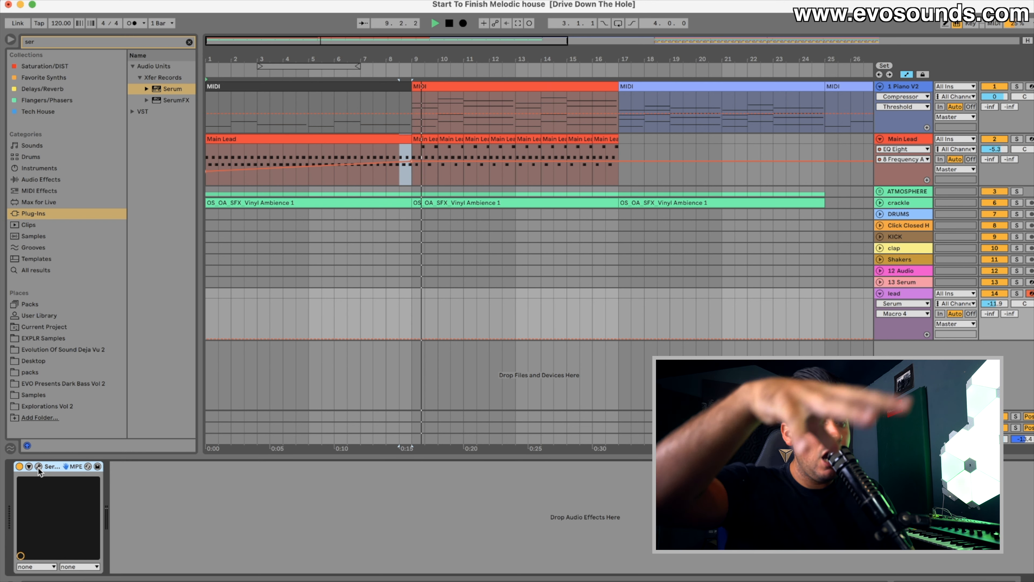
{"action": "key", "text": "space"}
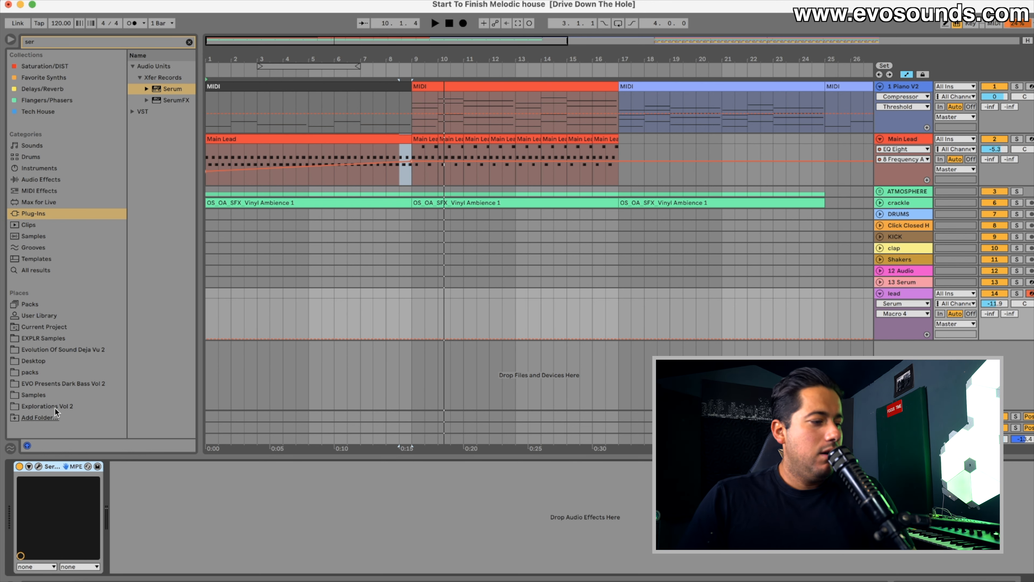
Step: Clear the browser search, show the Explorations Vol 2 folder and widen the browser until the sample names are readable
{"action": "left_click", "coordinate": [54, 406]}
{"action": "left_click", "coordinate": [189, 42]}
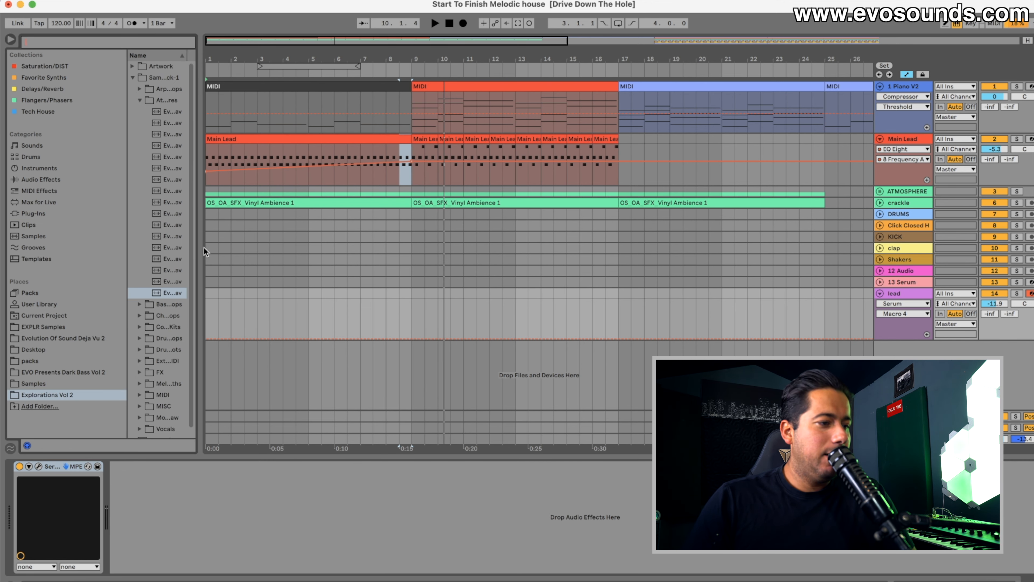
{"action": "left_click_drag", "start_coordinate": [203, 247], "coordinate": [310, 245]}
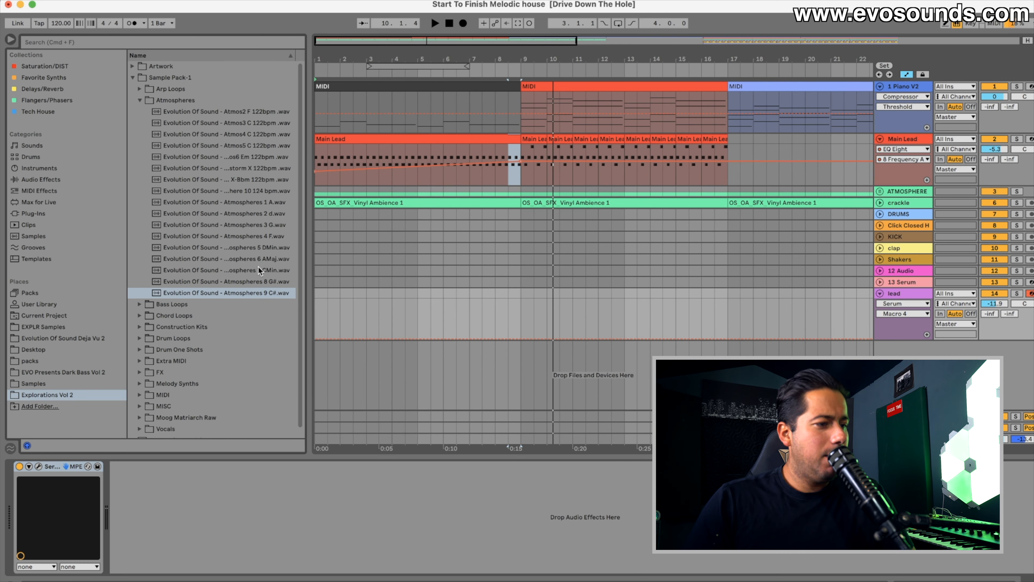
Step: Place Evolution Of Sound - Uplifter 2 from the FX samples across bars 1 to 9 on a new NOISE UP track at -22.5 dB
{"action": "left_click", "coordinate": [139, 101]}
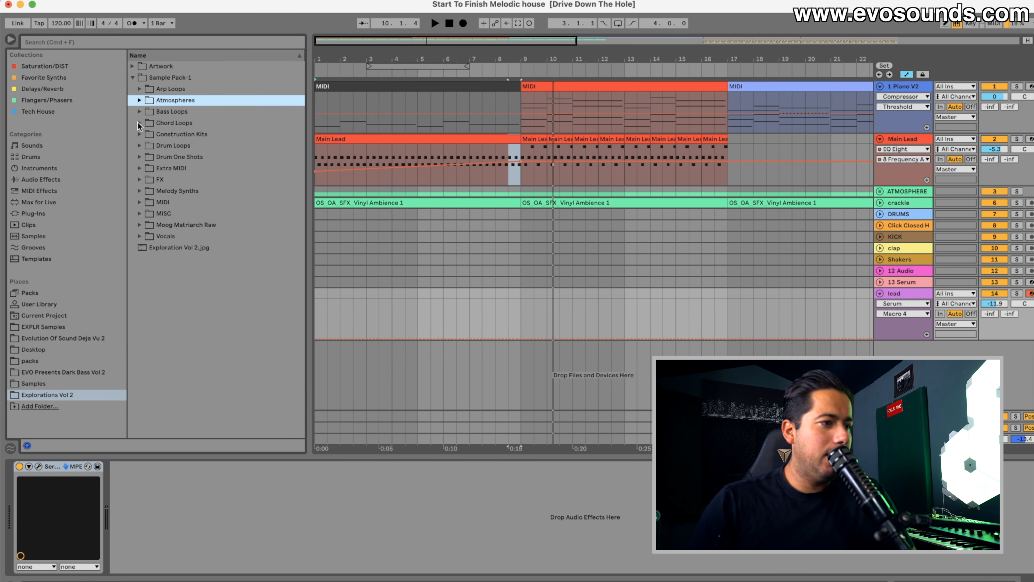
{"action": "left_click", "coordinate": [140, 179]}
{"action": "left_click", "coordinate": [143, 211]}
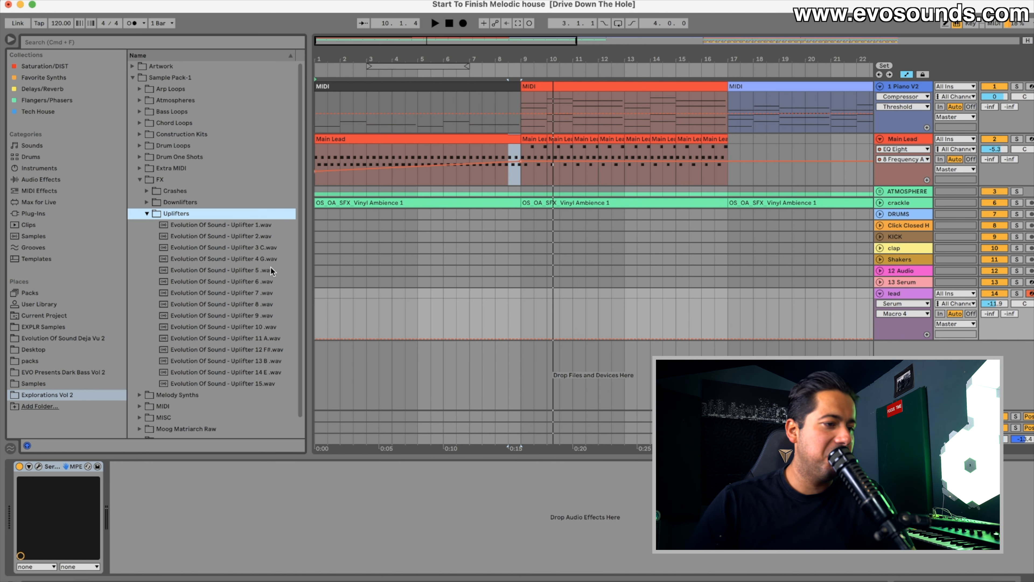
{"action": "left_click", "coordinate": [261, 384]}
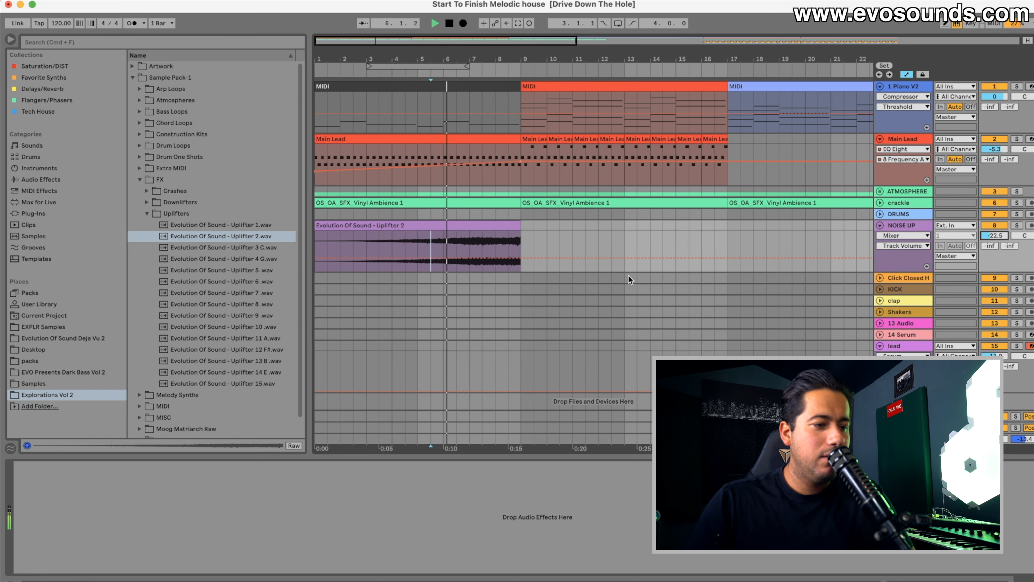
{"action": "left_click", "coordinate": [389, 226]}
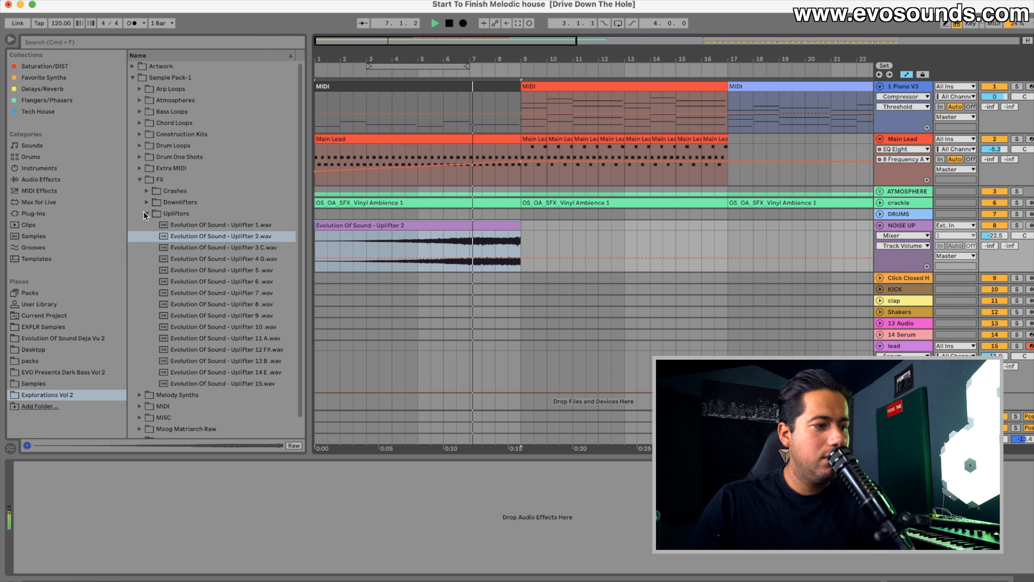
Step: Place the Evolution Of Sound - Crashes 1 sample at bar 9 on the NOISE UP track
{"action": "left_click", "coordinate": [147, 213]}
{"action": "left_click", "coordinate": [146, 191]}
{"action": "left_click_drag", "start_coordinate": [210, 203], "coordinate": [522, 243]}
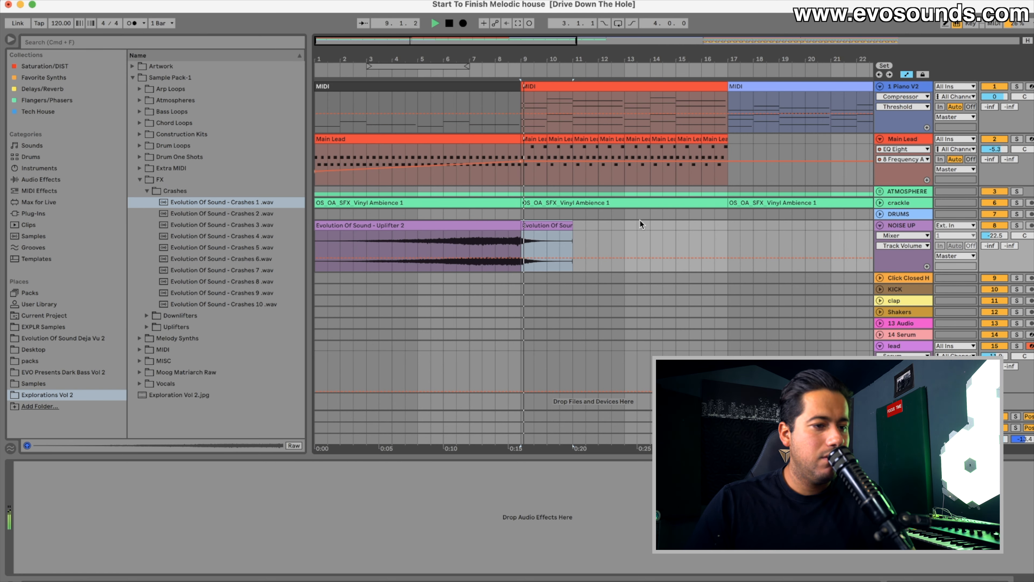
Step: Stop playback and insert a new audio track directly below NOISE UP
{"action": "left_click", "coordinate": [901, 225]}
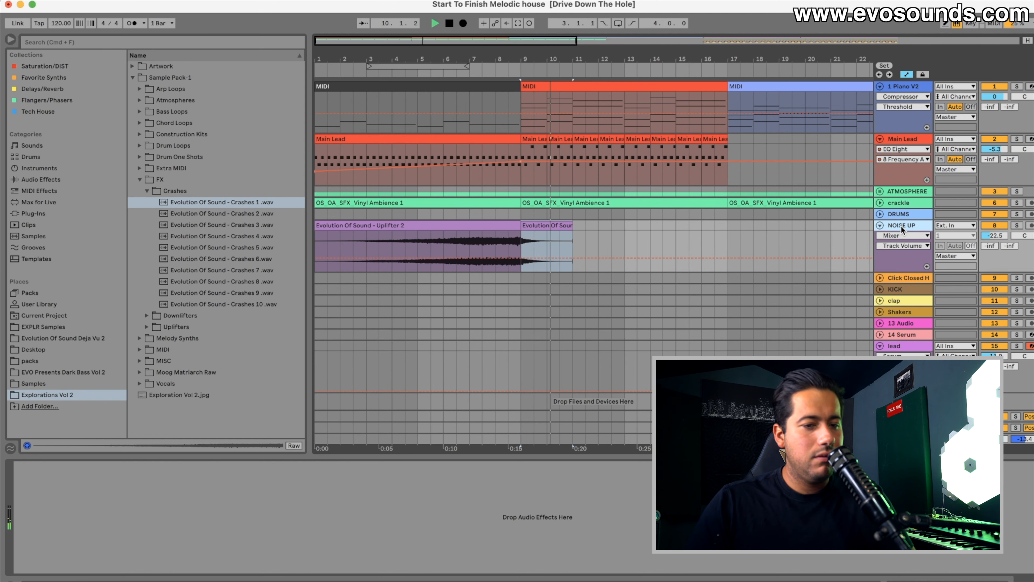
{"action": "key", "text": "space"}
{"action": "key", "text": "super+t"}
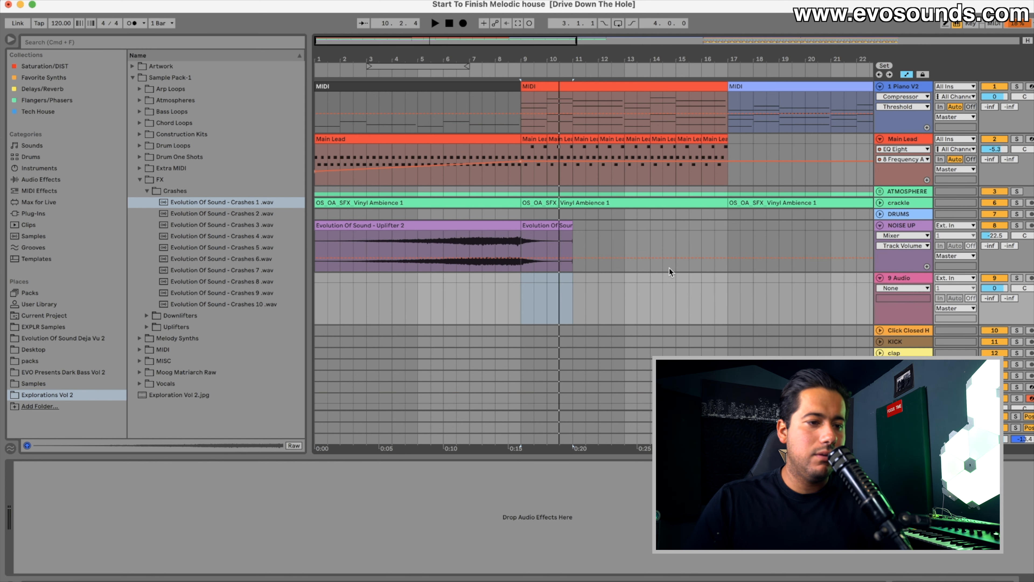
Step: Move the bar 9 crash clip onto the new track below NOISE UP and set that track's volume to -16.3 dB
{"action": "left_click_drag", "start_coordinate": [541, 236], "coordinate": [538, 289]}
{"action": "left_click", "coordinate": [494, 244]}
{"action": "key", "text": "space"}
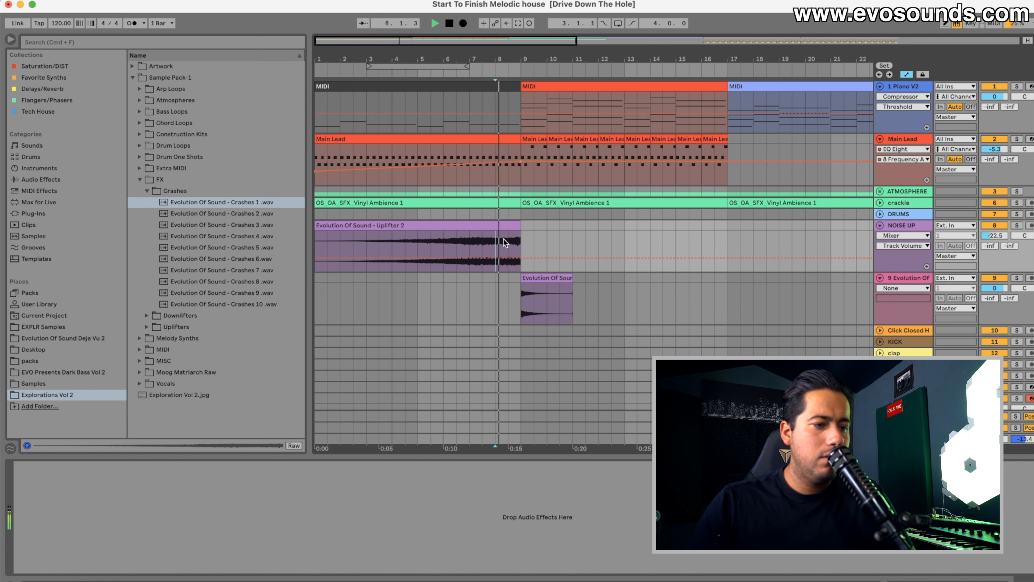
{"action": "key", "text": "space"}
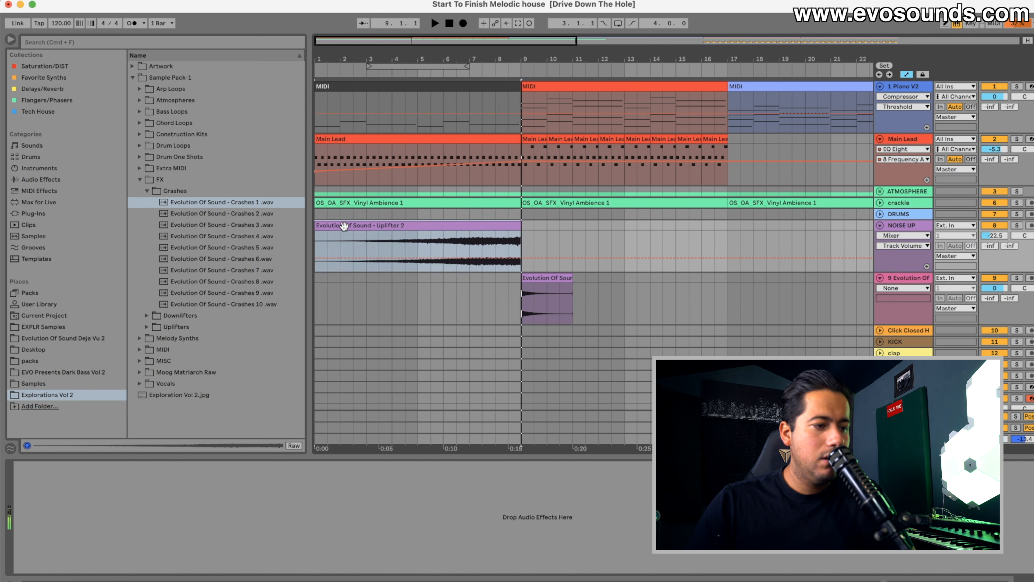
{"action": "left_click_drag", "start_coordinate": [1001, 287], "coordinate": [1001, 310]}
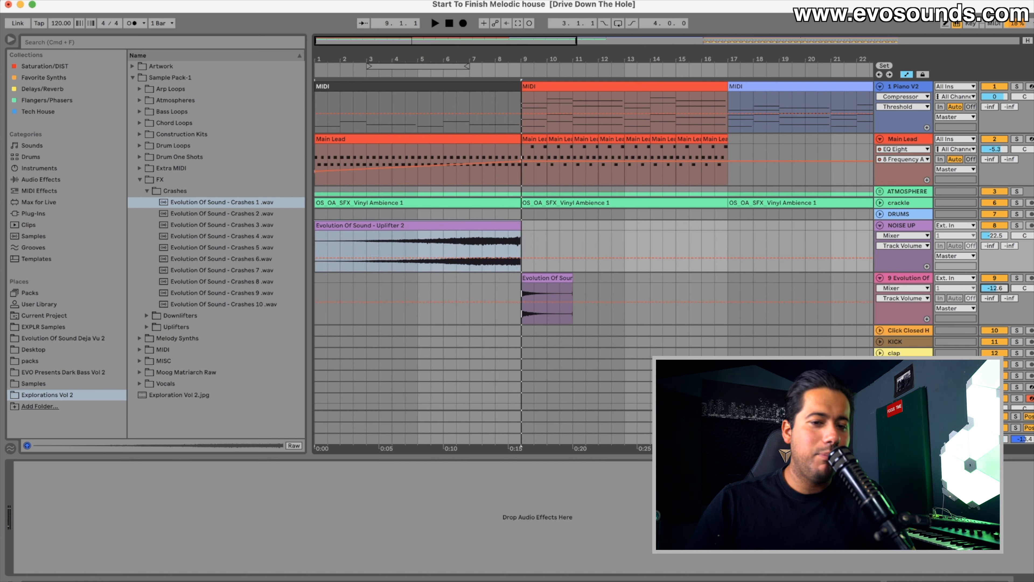
{"action": "key", "text": "space"}
{"action": "left_click", "coordinate": [444, 238]}
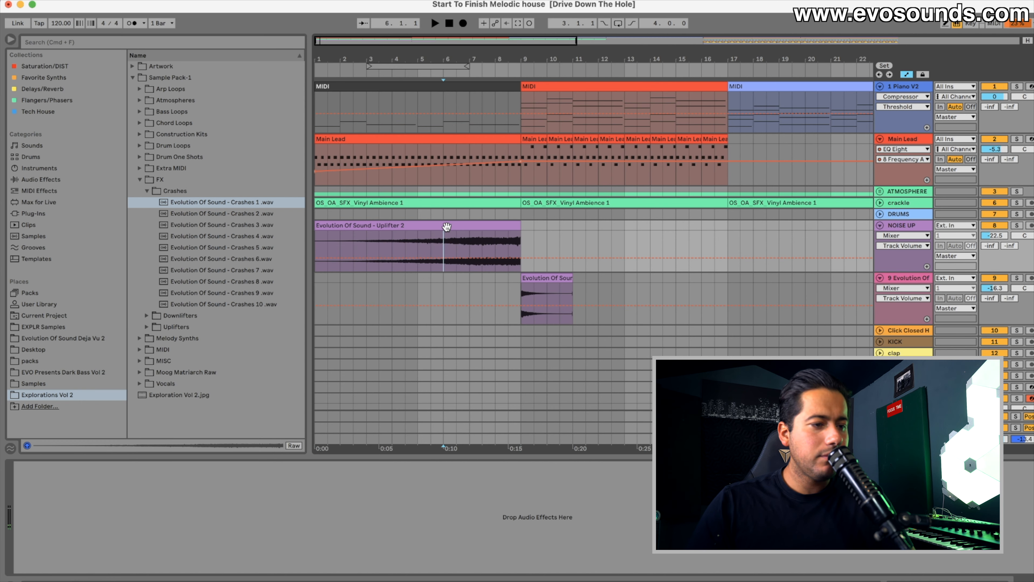
Step: Duplicate the Uplifter 2 clip to bars 9 to 17 and trim the original's start to bar 5
{"action": "left_click", "coordinate": [445, 227]}
{"action": "key", "text": "super+d"}
{"action": "left_click", "coordinate": [322, 226]}
{"action": "left_click_drag", "start_coordinate": [315, 225], "coordinate": [419, 227]}
Step: Hide the automation and add a long, curved fade-in to the uplifter clip between bars 5 and 9
{"action": "left_click", "coordinate": [907, 74]}
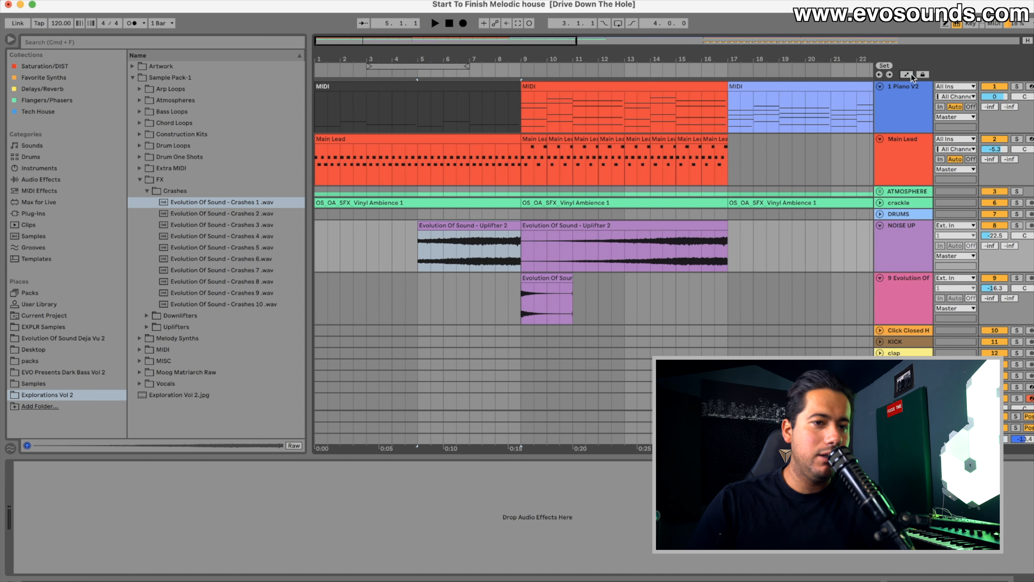
{"action": "left_click_drag", "start_coordinate": [420, 231], "coordinate": [491, 267]}
{"action": "left_click", "coordinate": [483, 252]}
{"action": "key", "text": "space"}
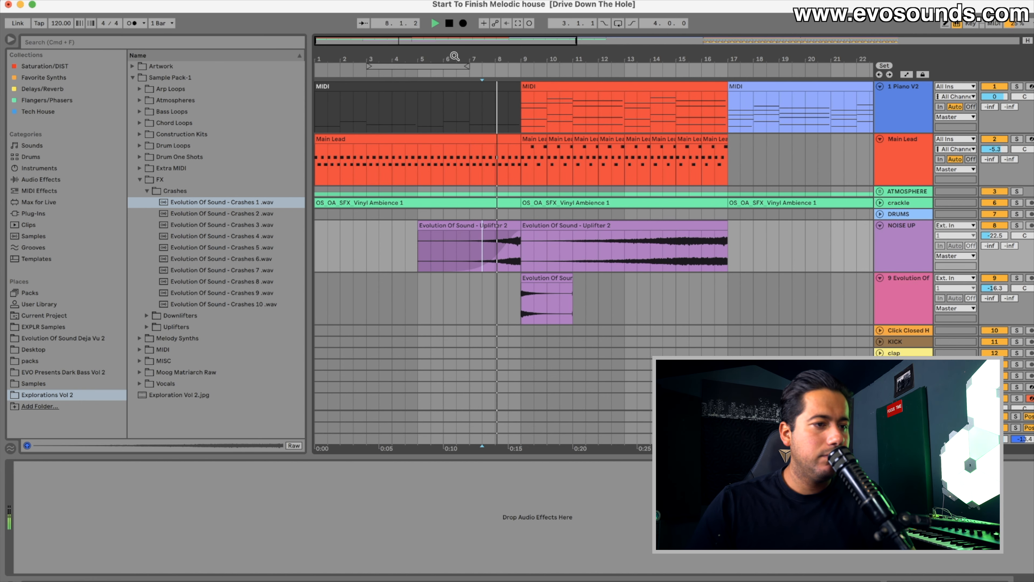
{"action": "left_click_drag", "start_coordinate": [448, 41], "coordinate": [447, 203]}
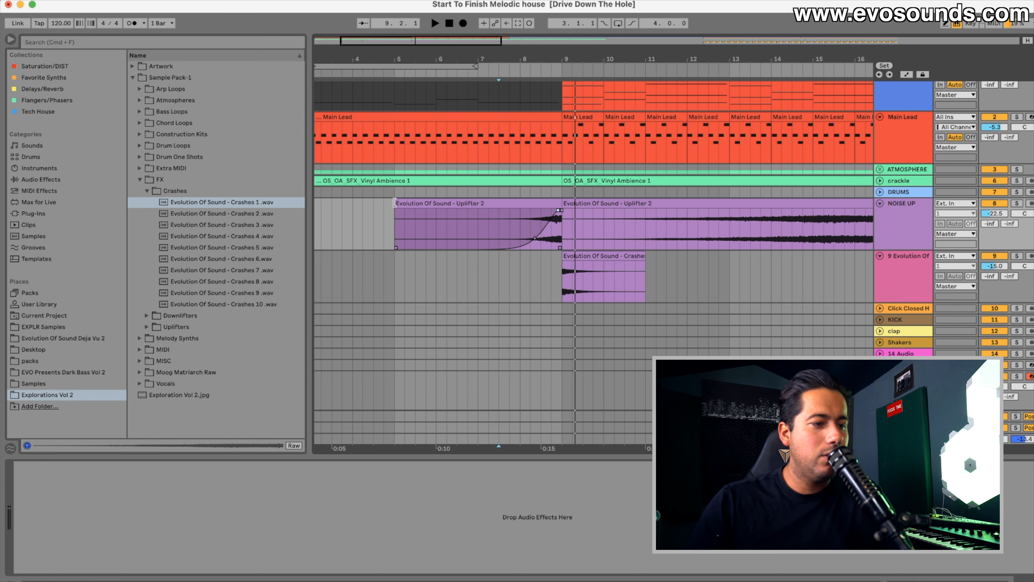
Step: Try trimming the first uplifter's start to about bar 7.2, undo the trim and audition the transition into bar 9
{"action": "left_click_drag", "start_coordinate": [394, 202], "coordinate": [493, 203]}
{"action": "left_click", "coordinate": [516, 228]}
{"action": "key", "text": "space"}
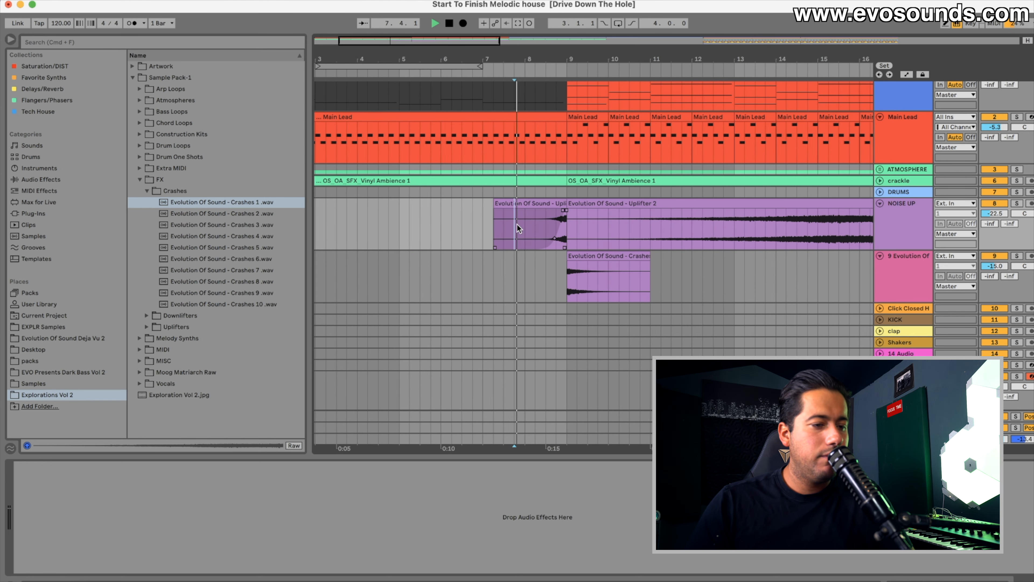
{"action": "scroll", "coordinate": [519, 229], "scroll_direction": "down", "scroll_amount": 1}
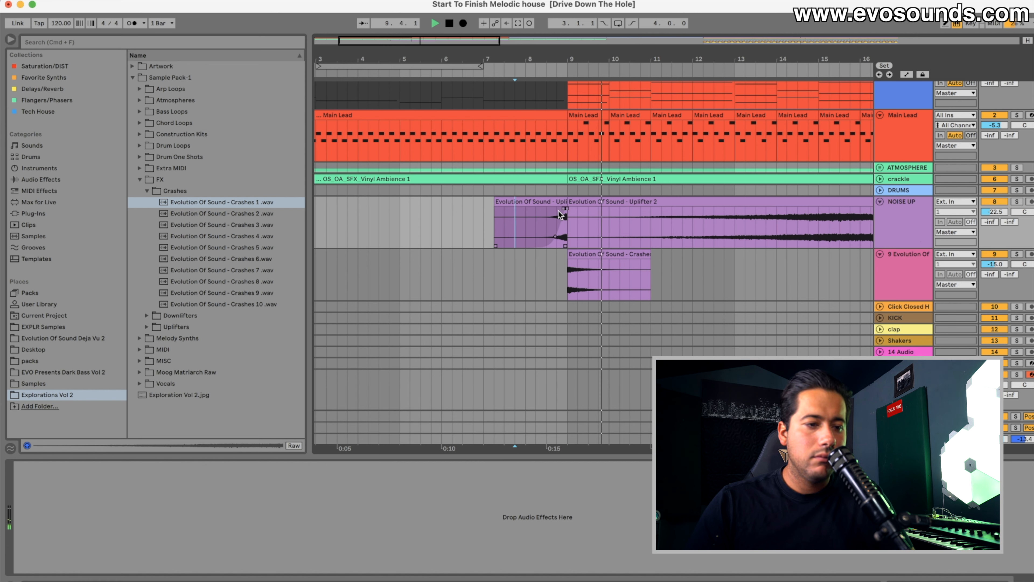
{"action": "key", "text": "super+z"}
{"action": "left_click", "coordinate": [530, 227]}
{"action": "key", "text": "space"}
{"action": "key", "text": "space"}
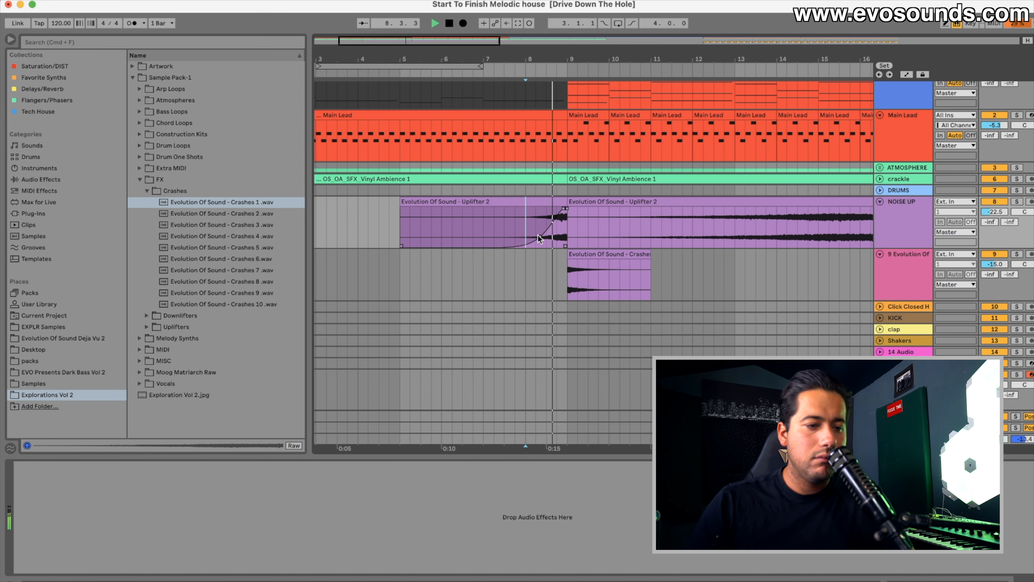
{"action": "key", "text": "space"}
Step: Reverse the second Uplifter 2 clip at bar 9 and lower the NOISE UP track's volume to -29.0 dB
{"action": "left_click", "coordinate": [606, 202]}
{"action": "double_click", "coordinate": [606, 201]}
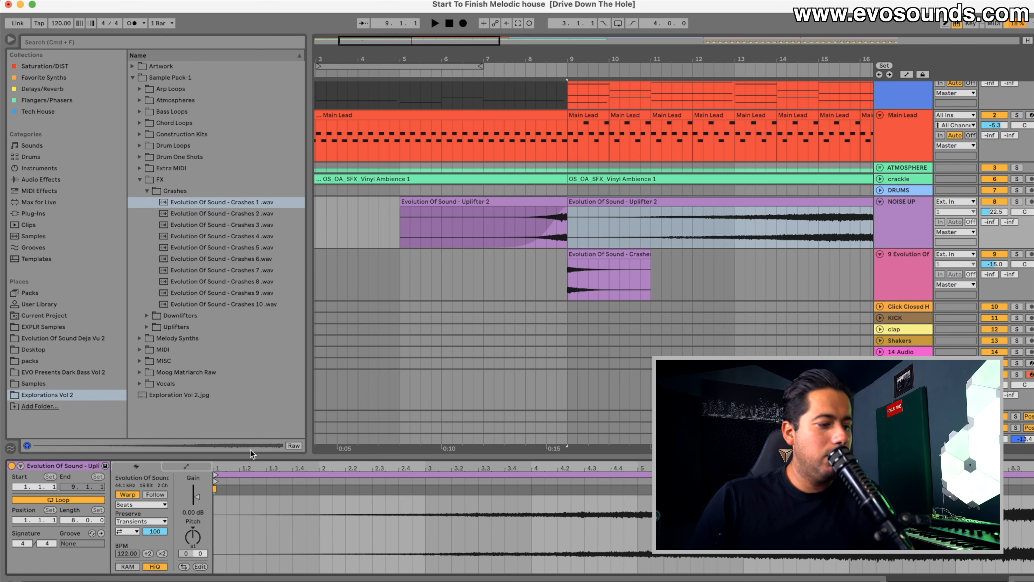
{"action": "left_click", "coordinate": [184, 567]}
{"action": "left_click", "coordinate": [536, 215]}
{"action": "key", "text": "space"}
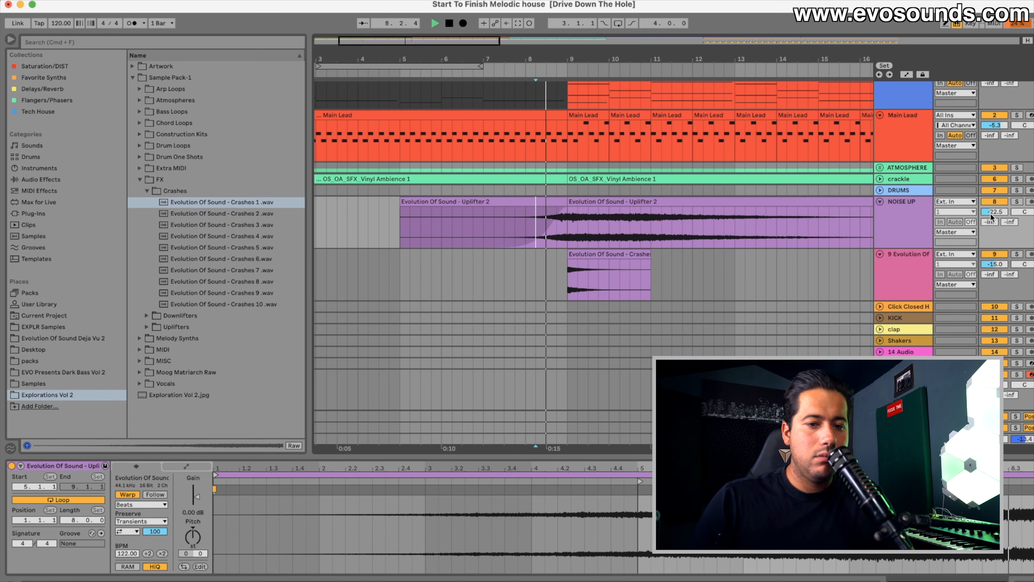
{"action": "left_click_drag", "start_coordinate": [993, 211], "coordinate": [994, 230]}
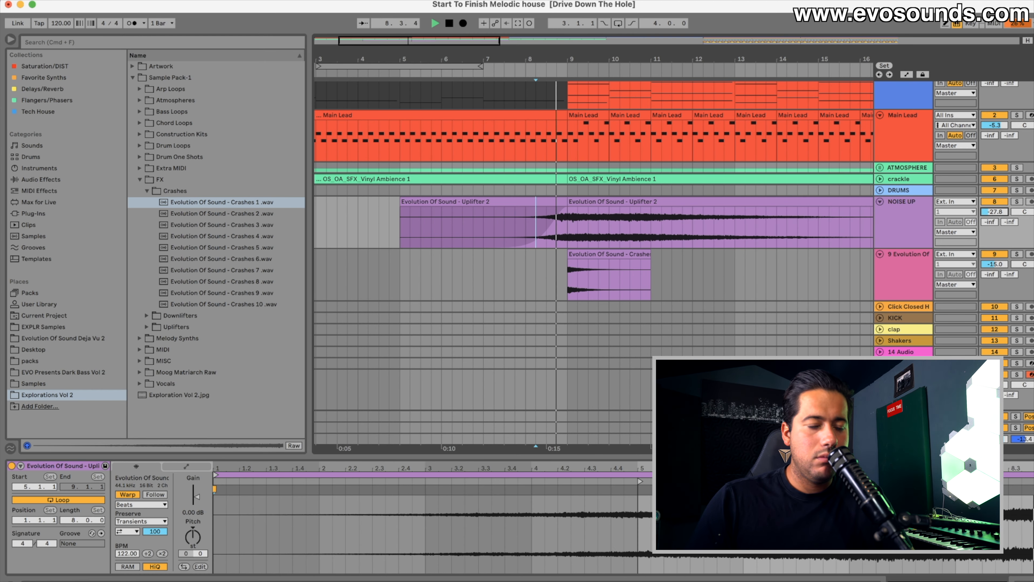
Step: Replace the bar 9 crash with Evolution Of Sound - Crashes 3 and lower its track's volume to -22.6 dB
{"action": "left_click", "coordinate": [601, 253]}
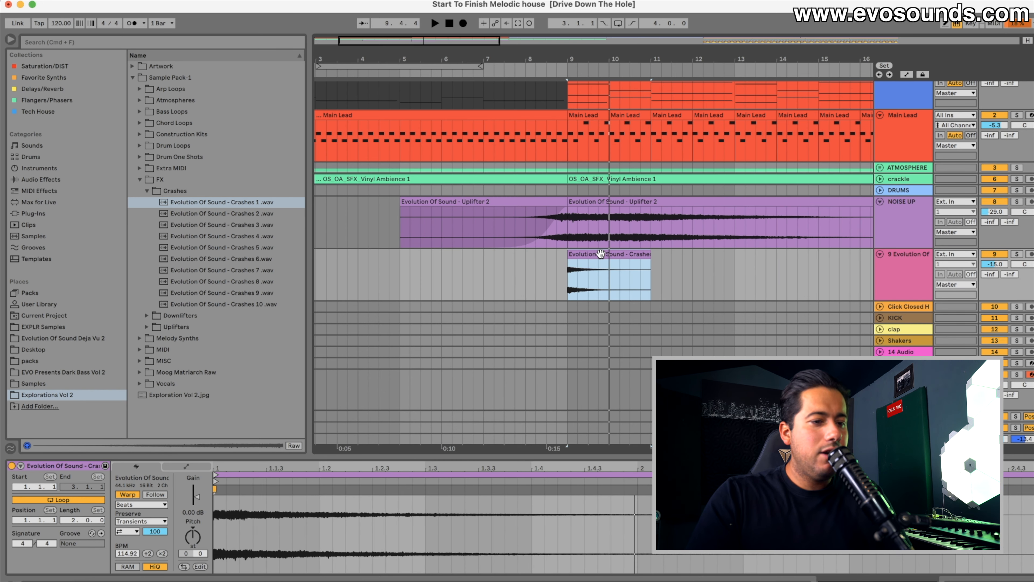
{"action": "key", "text": "Delete"}
{"action": "left_click", "coordinate": [530, 248]}
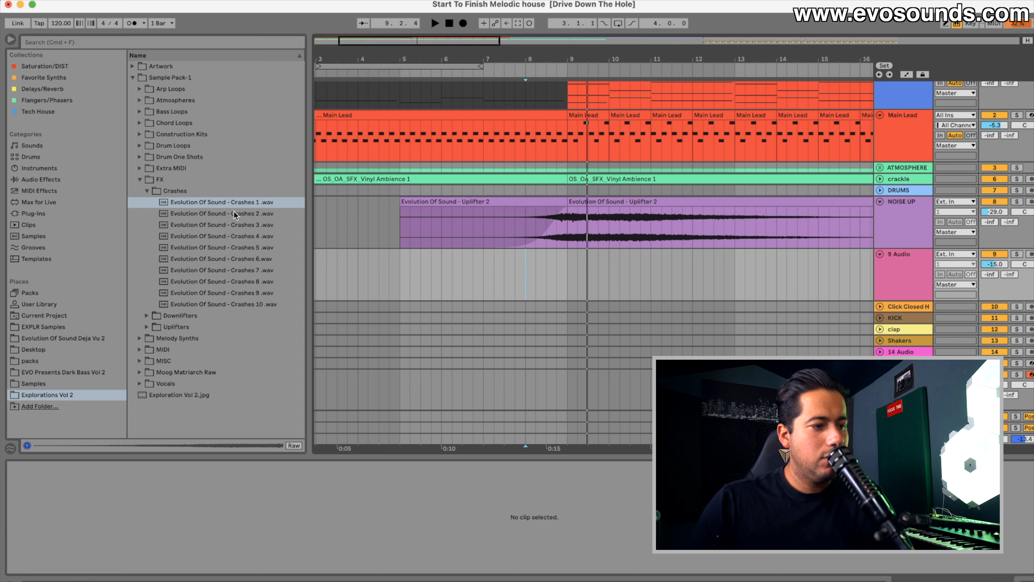
{"action": "left_click", "coordinate": [217, 227]}
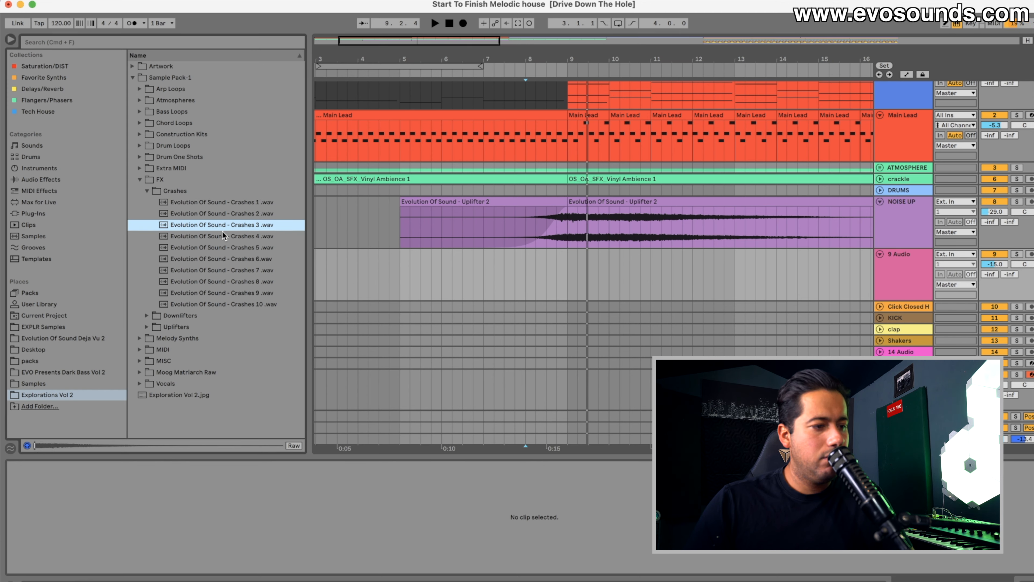
{"action": "left_click_drag", "start_coordinate": [223, 234], "coordinate": [560, 270]}
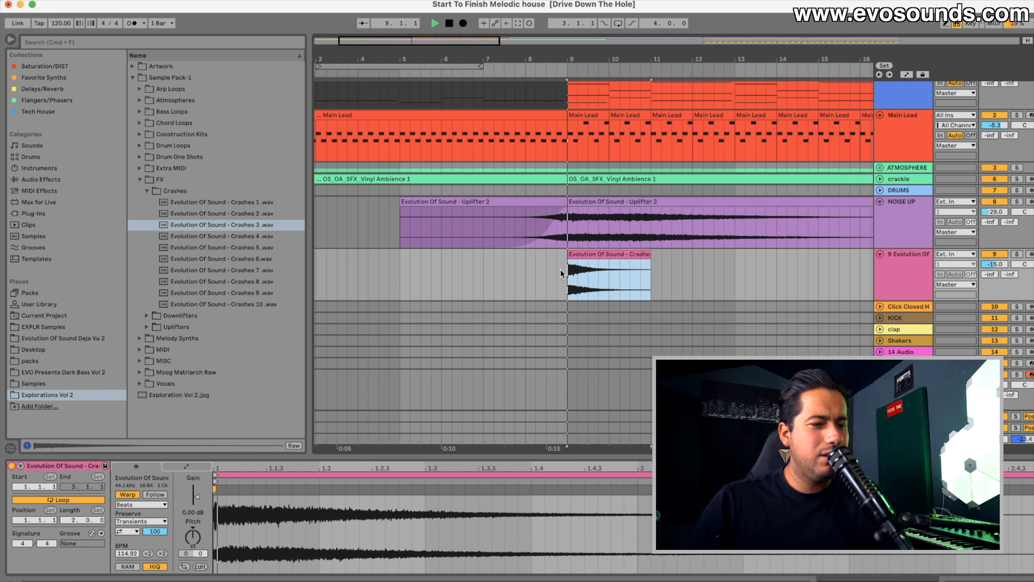
{"action": "left_click", "coordinate": [536, 267]}
{"action": "key", "text": "space"}
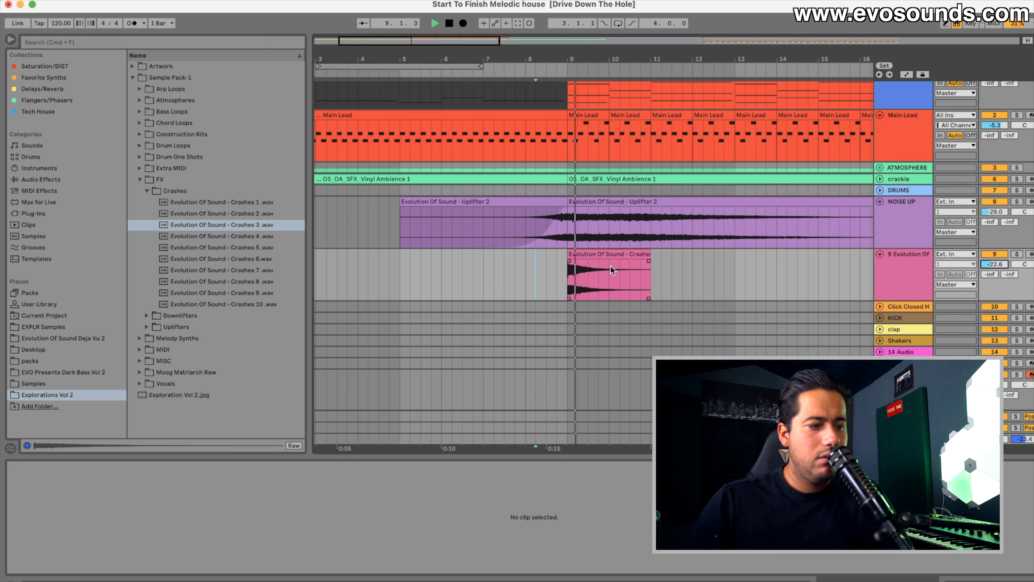
Step: Preview the other crash samples and place Evolution Of Sound - Crashes 1 at bar 7 on a new audio track below
{"action": "left_click", "coordinate": [225, 259]}
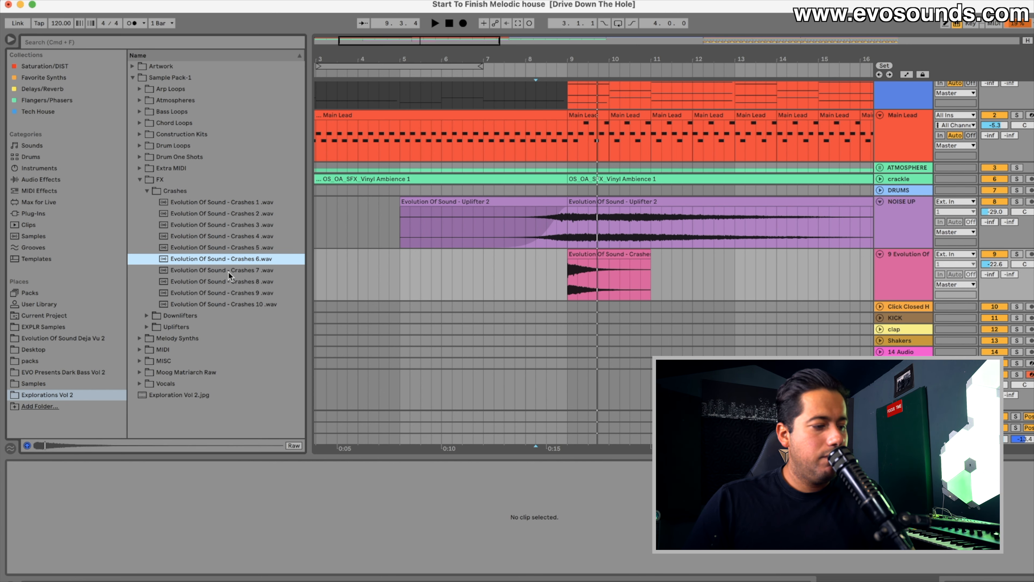
{"action": "left_click", "coordinate": [229, 281]}
{"action": "left_click", "coordinate": [231, 290]}
{"action": "left_click", "coordinate": [231, 303]}
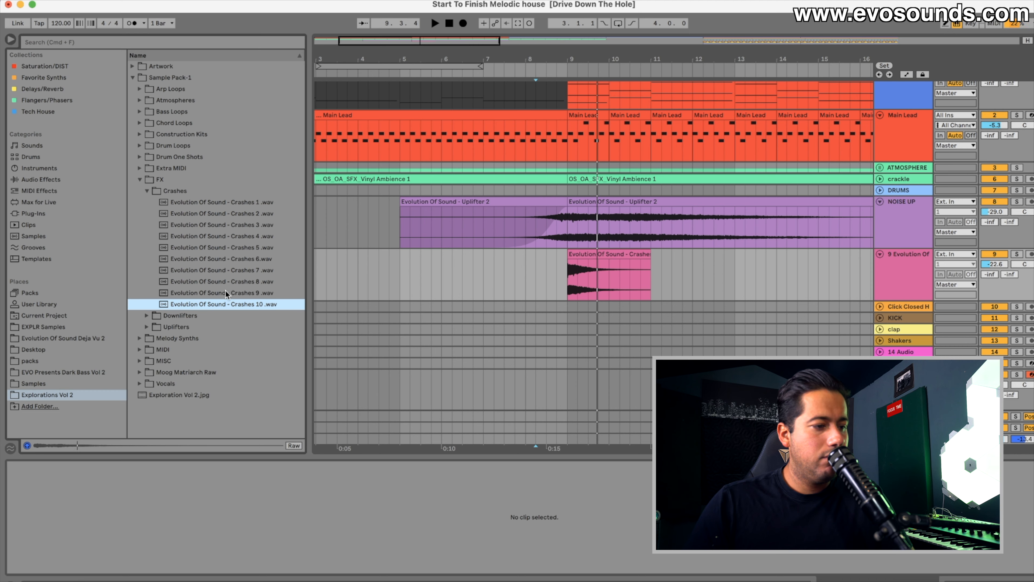
{"action": "left_click", "coordinate": [253, 212]}
{"action": "left_click", "coordinate": [221, 204]}
{"action": "left_click_drag", "start_coordinate": [209, 202], "coordinate": [559, 278]}
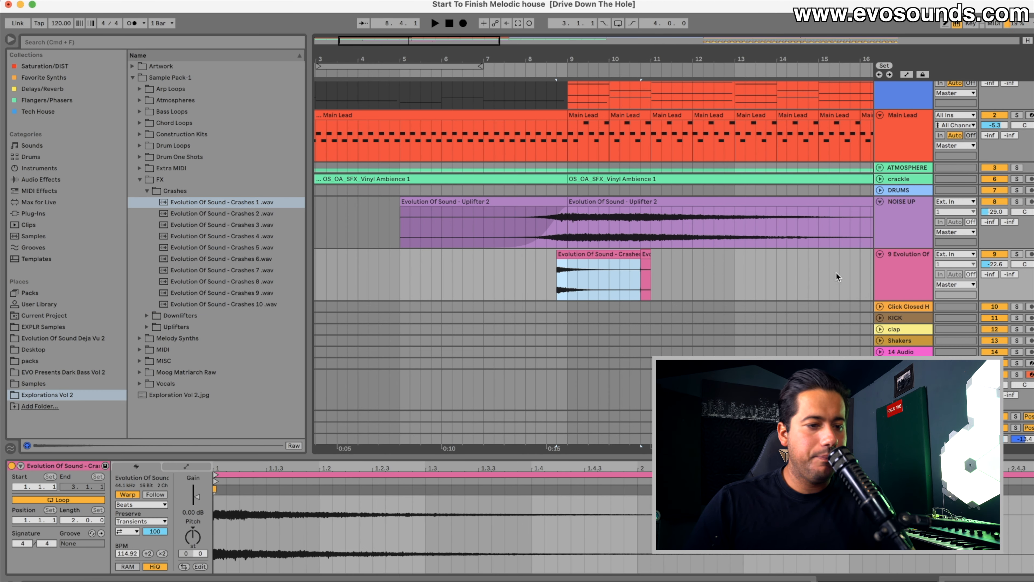
{"action": "key", "text": "super+z"}
{"action": "key", "text": "super+t"}
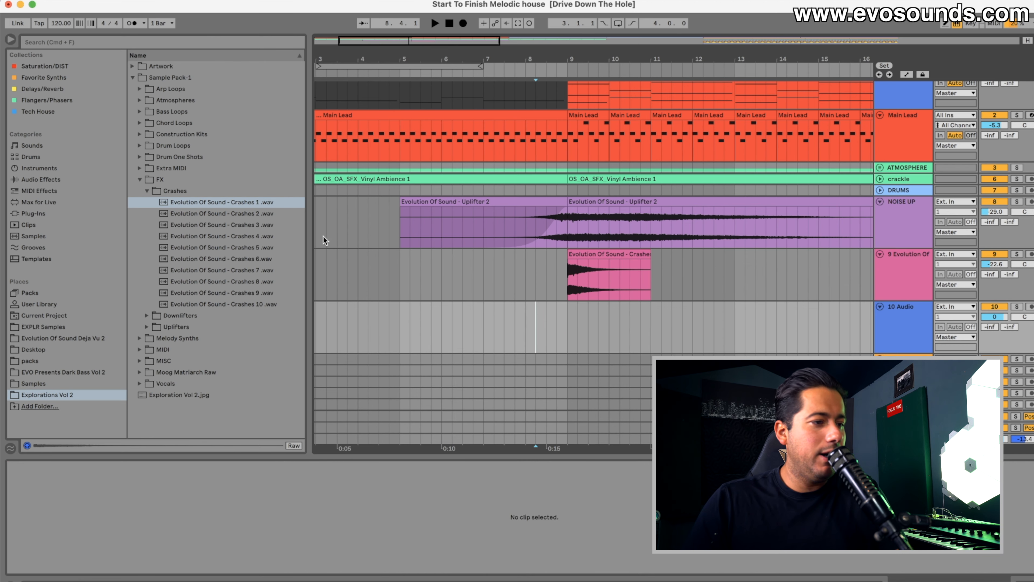
{"action": "left_click_drag", "start_coordinate": [250, 202], "coordinate": [484, 318]}
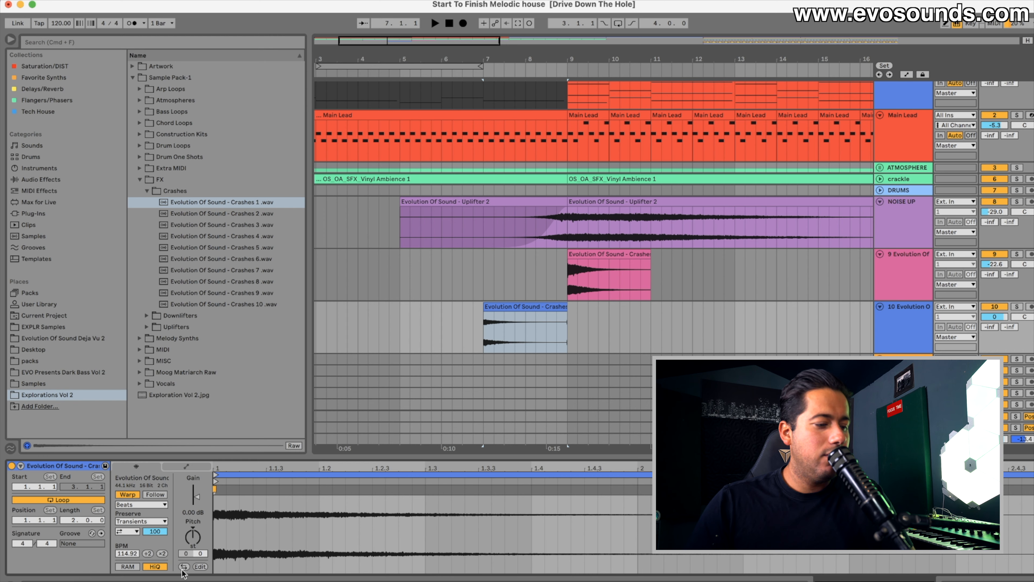
Step: Reverse the Crashes 1 clip, trim it to the half bar before bar 9 and add a fade-in
{"action": "key", "text": "space"}
{"action": "left_click", "coordinate": [539, 337]}
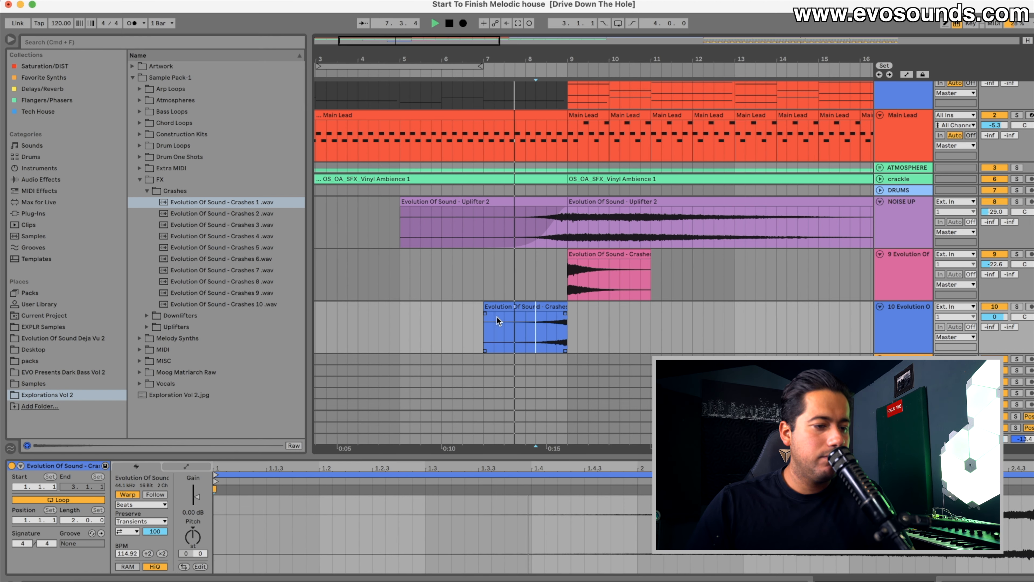
{"action": "mouse_move", "coordinate": [485, 312]}
{"action": "left_mouse_down"}
{"action": "mouse_move", "coordinate": [544, 304]}
{"action": "mouse_move", "coordinate": [565, 313]}
{"action": "left_mouse_up"}
{"action": "key", "text": "space"}
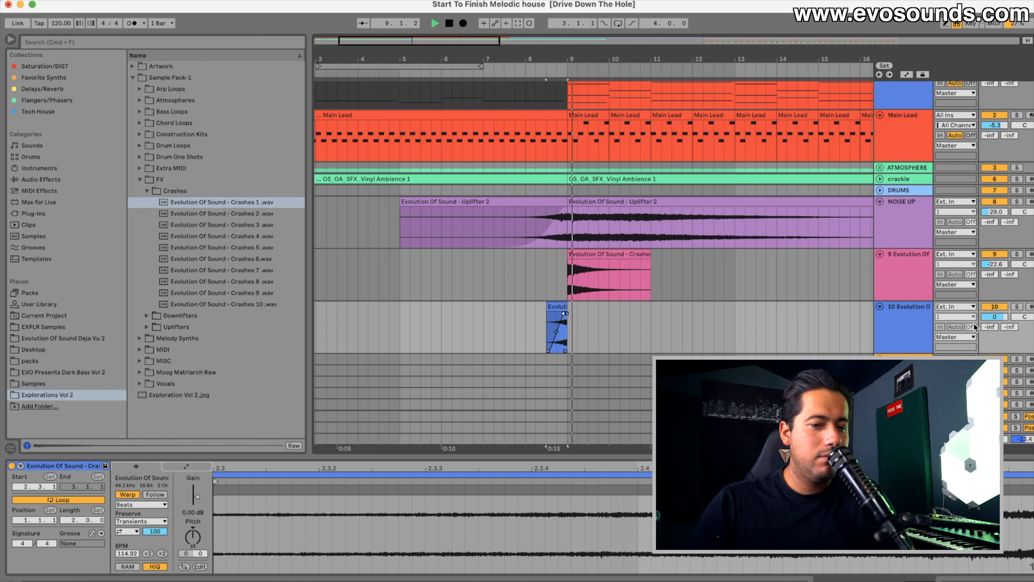
{"action": "key", "text": "space"}
Step: Lower the reversed crash track's volume to -22.1 dB while auditioning the transition into bar 9
{"action": "left_click_drag", "start_coordinate": [995, 316], "coordinate": [995, 327]}
{"action": "left_click", "coordinate": [558, 306]}
{"action": "key", "text": "space"}
{"action": "key", "text": "space"}
{"action": "key", "text": "space"}
{"action": "key", "text": "space"}
{"action": "key", "text": "space"}
{"action": "key", "text": "space"}
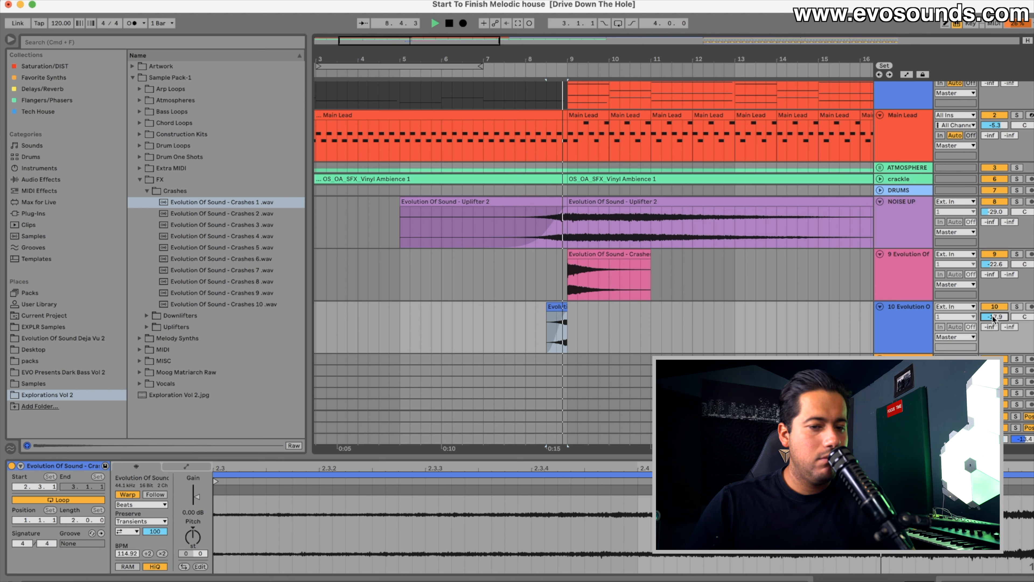
Step: Add Utility's Mono preset to the reversed crash track and set its input to Left with Mono switched off
{"action": "left_click", "coordinate": [895, 327]}
{"action": "left_click", "coordinate": [70, 180]}
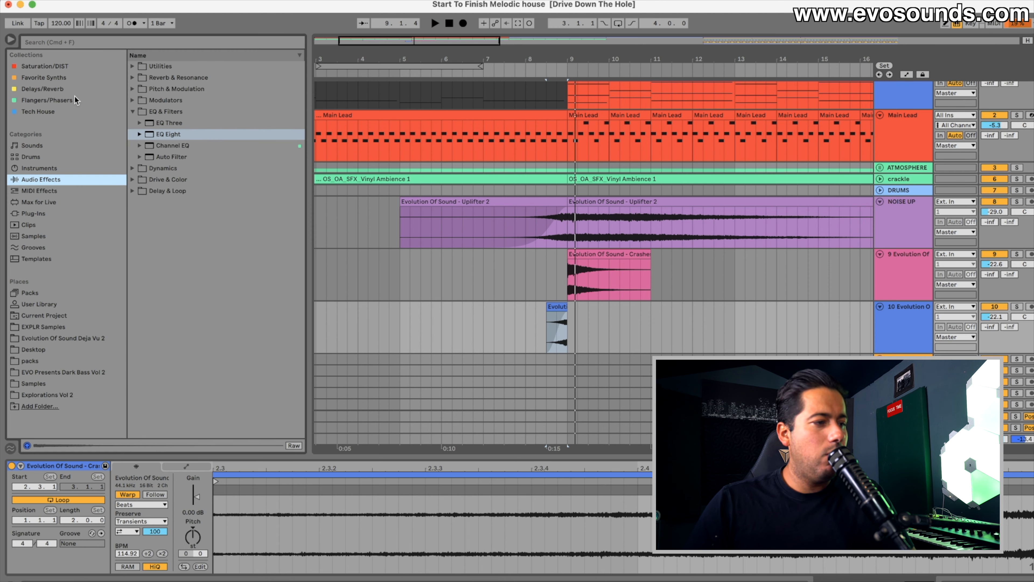
{"action": "left_click", "coordinate": [78, 42]}
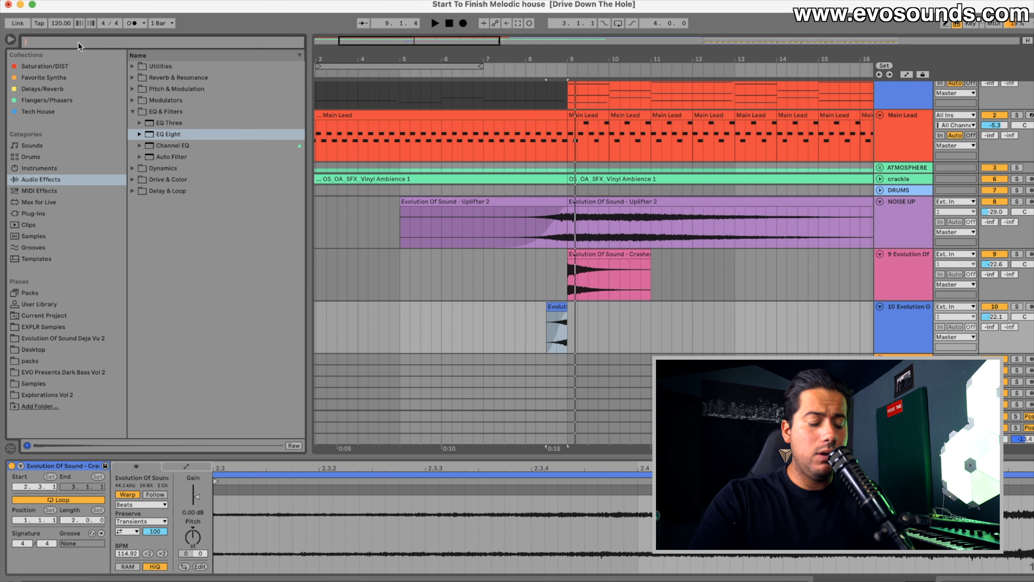
{"action": "type", "text": "mono"}
{"action": "left_click", "coordinate": [132, 66]}
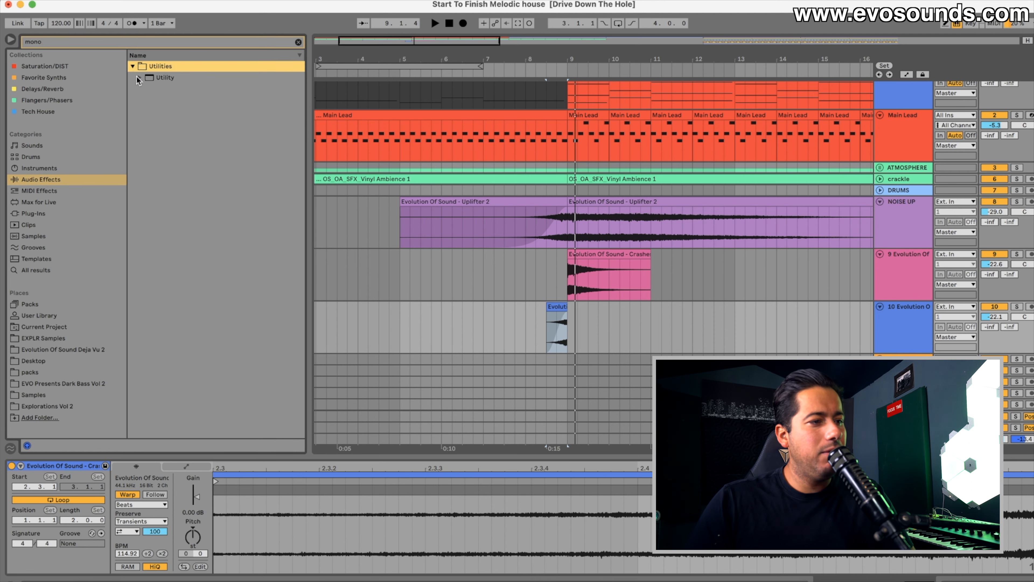
{"action": "left_click", "coordinate": [140, 77]}
{"action": "left_click_drag", "start_coordinate": [159, 90], "coordinate": [917, 325]}
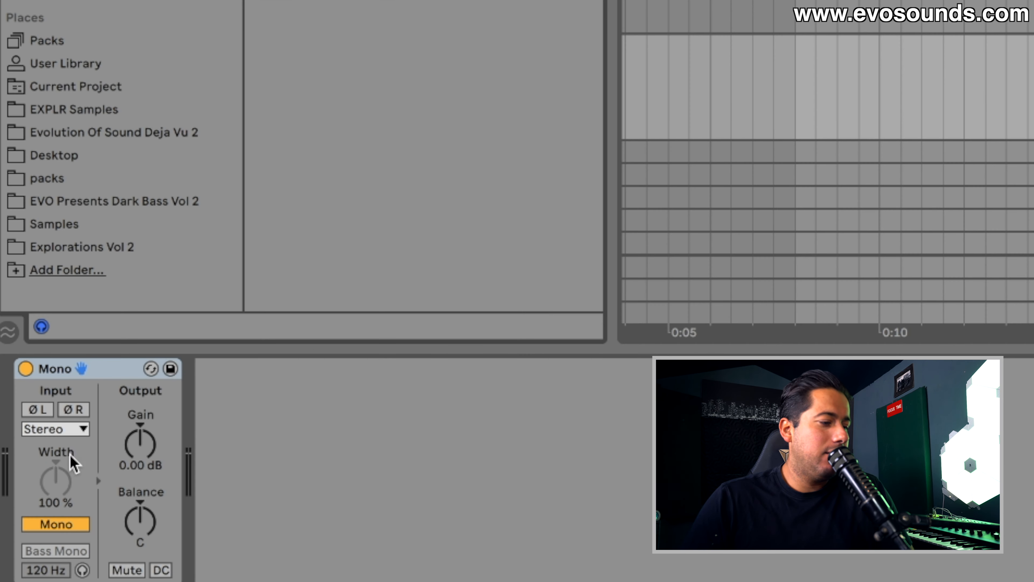
{"action": "left_click", "coordinate": [56, 429]}
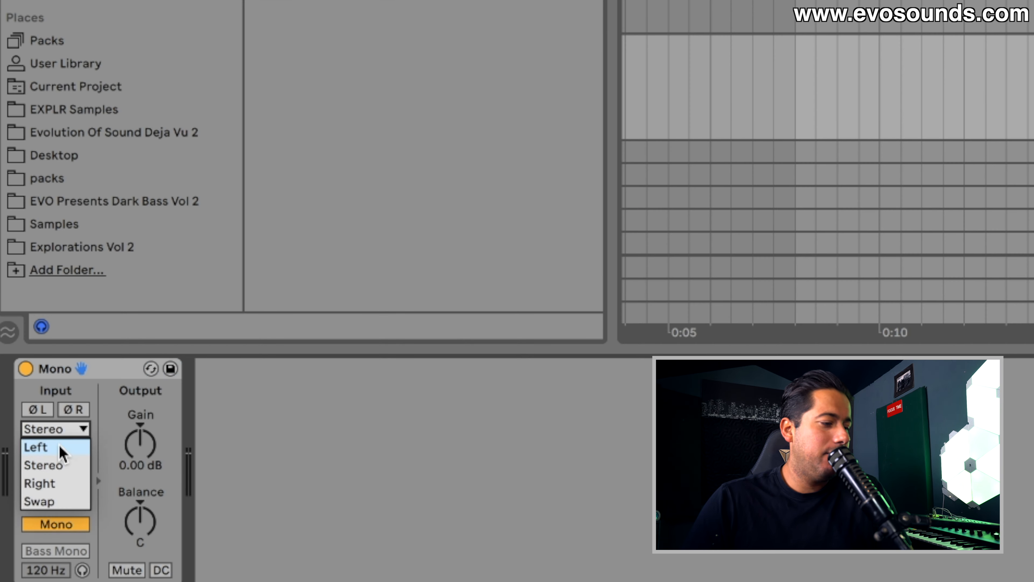
{"action": "left_click", "coordinate": [59, 449]}
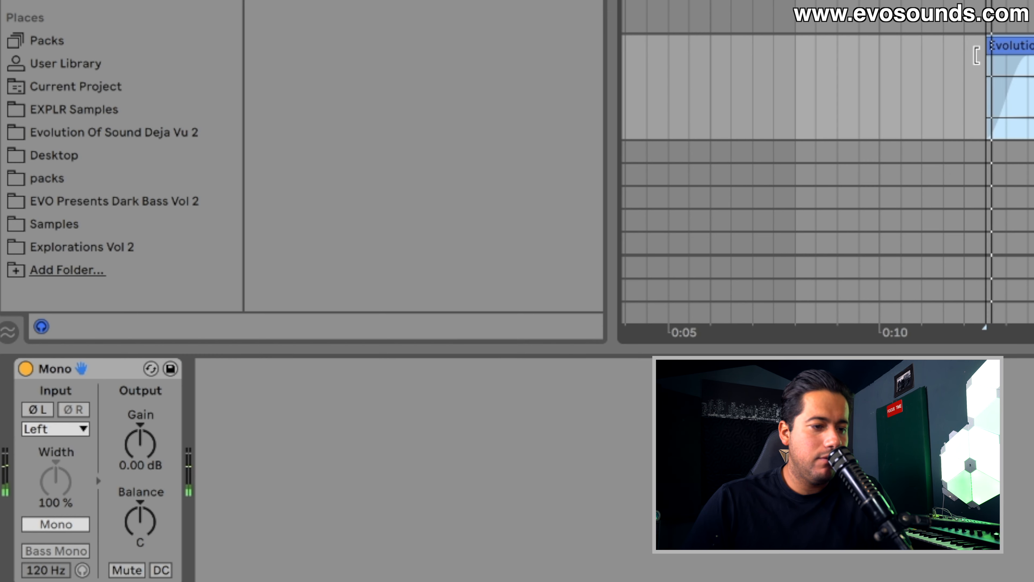
Step: Extend the reversed crash's start back to about bar 7.2 and reshape its fade-in into a gradual curve
{"action": "left_click_drag", "start_coordinate": [1006, 59], "coordinate": [1031, 60]}
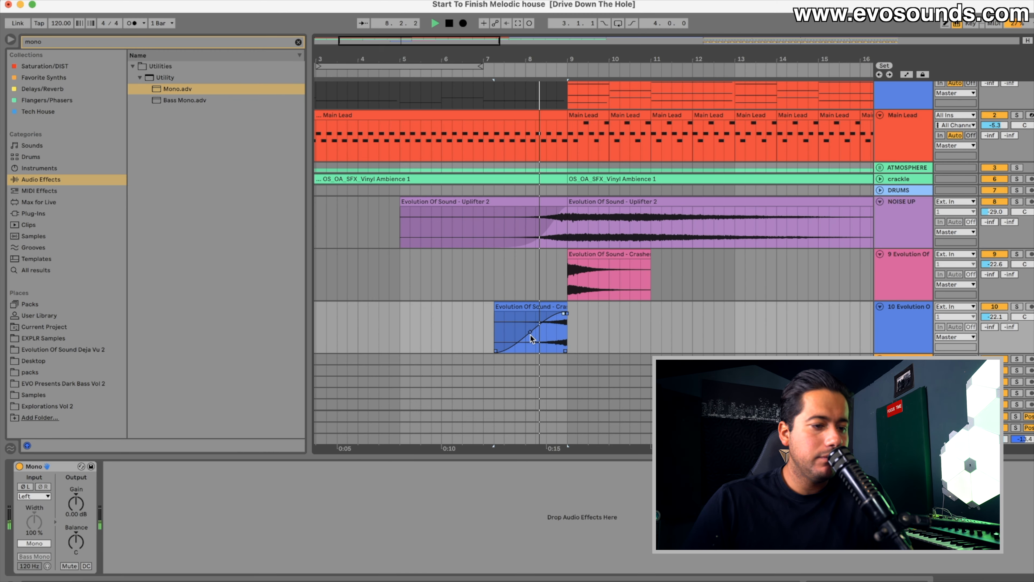
{"action": "scroll", "coordinate": [562, 294], "scroll_direction": "up", "scroll_amount": 1}
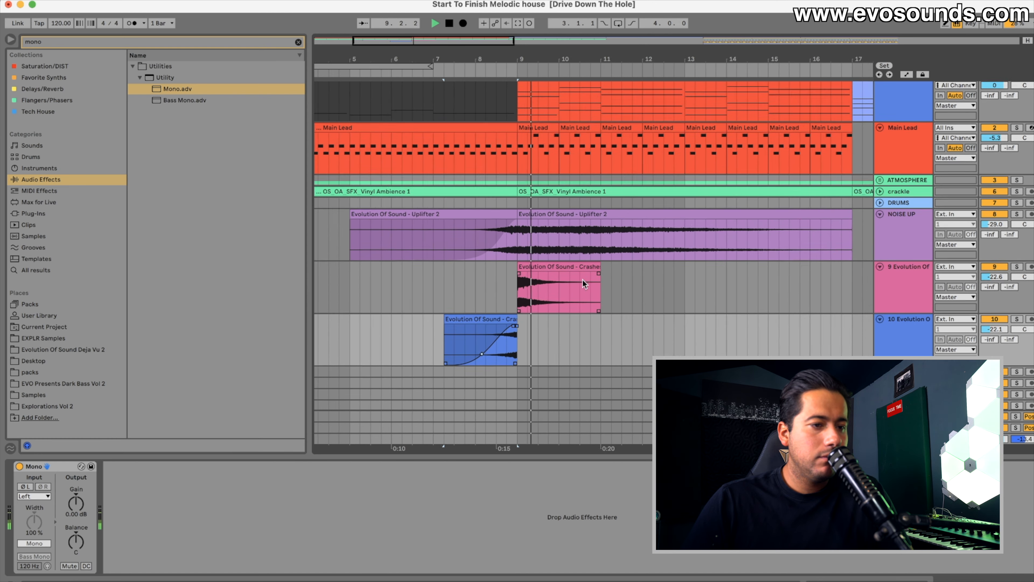
{"action": "scroll", "coordinate": [534, 220], "scroll_direction": "down", "scroll_amount": 3}
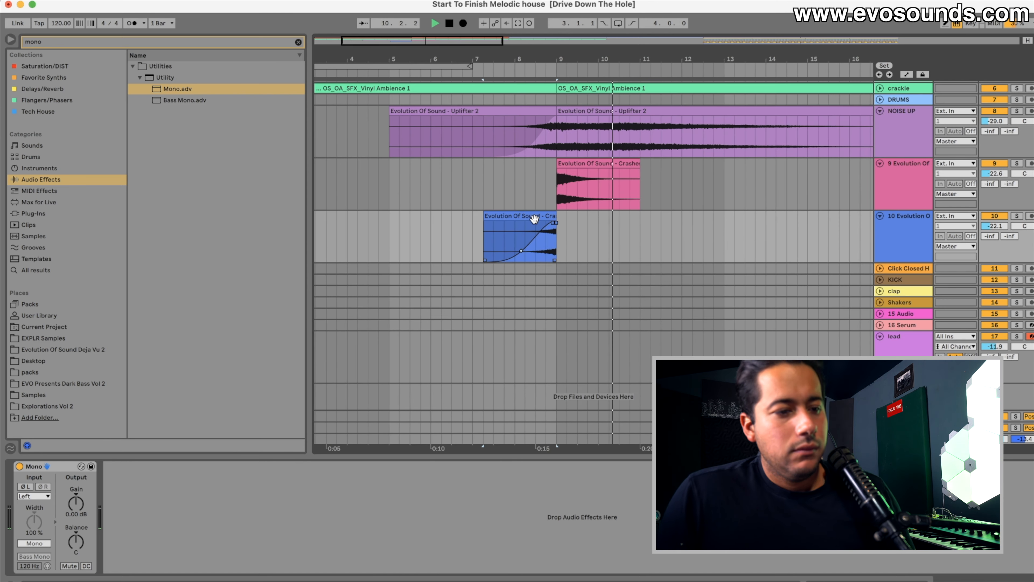
Step: Duplicate the Piano V2 clip at bars 9 to 17 over bars 17 to 25 and audition the transition from bar 8
{"action": "scroll", "coordinate": [534, 220], "scroll_direction": "up", "scroll_amount": 3}
{"action": "scroll", "coordinate": [647, 208], "scroll_direction": "right", "scroll_amount": 3}
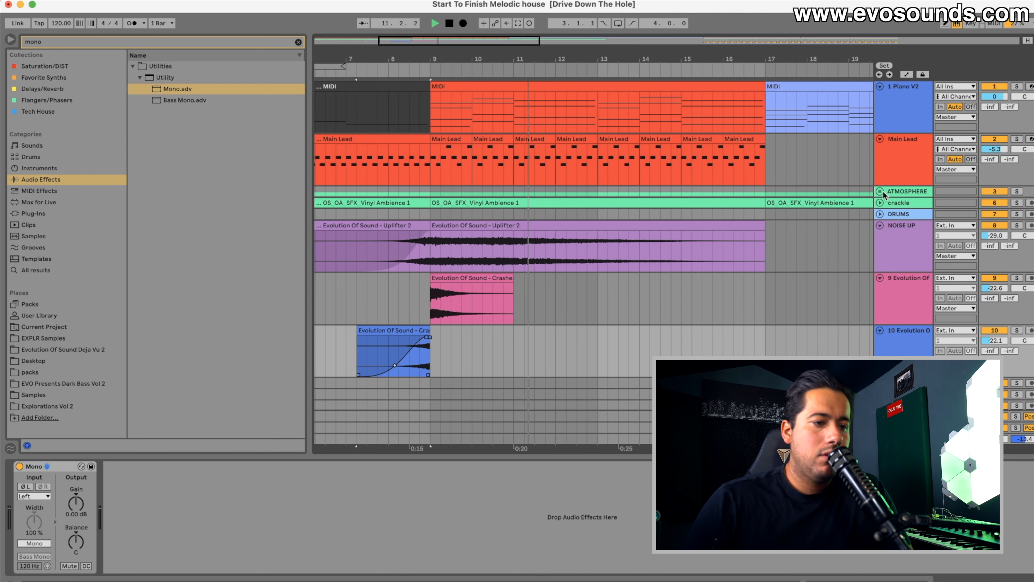
{"action": "left_click_drag", "start_coordinate": [560, 60], "coordinate": [558, 35]}
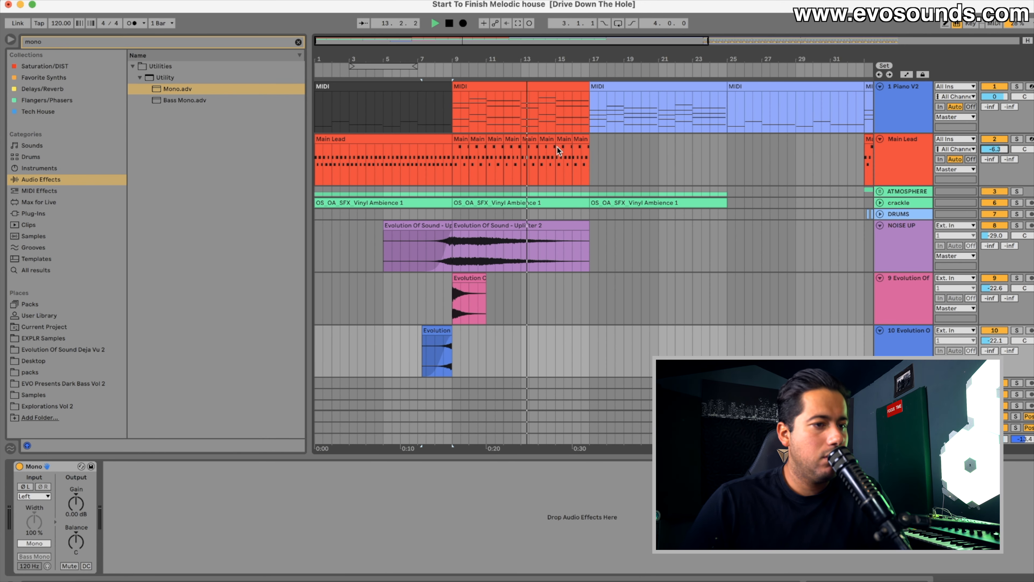
{"action": "left_click_drag", "start_coordinate": [585, 59], "coordinate": [579, 42]}
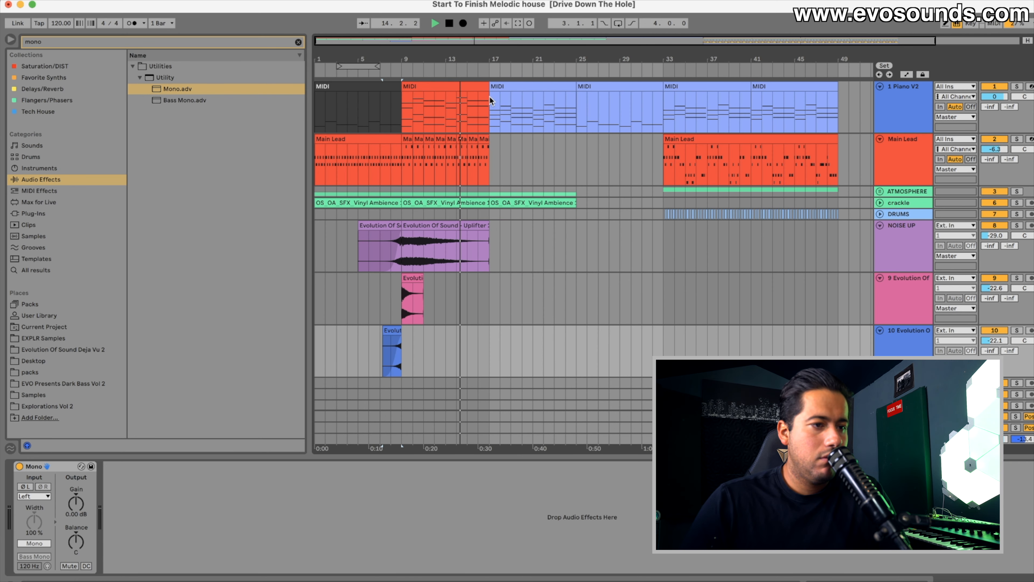
{"action": "left_click", "coordinate": [482, 92]}
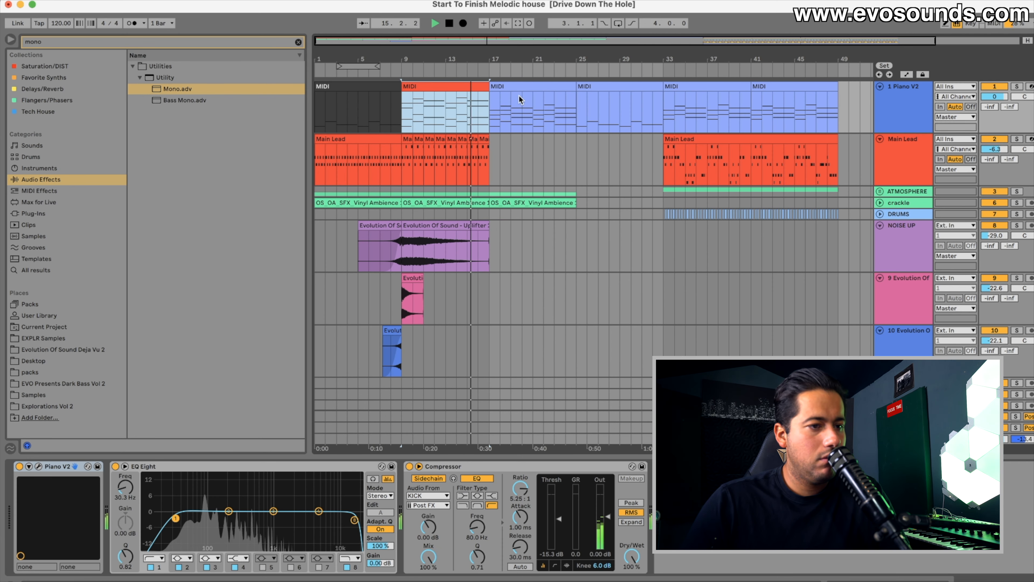
{"action": "left_click", "coordinate": [500, 116]}
{"action": "left_click", "coordinate": [387, 112]}
{"action": "key", "text": "space"}
{"action": "key", "text": "space"}
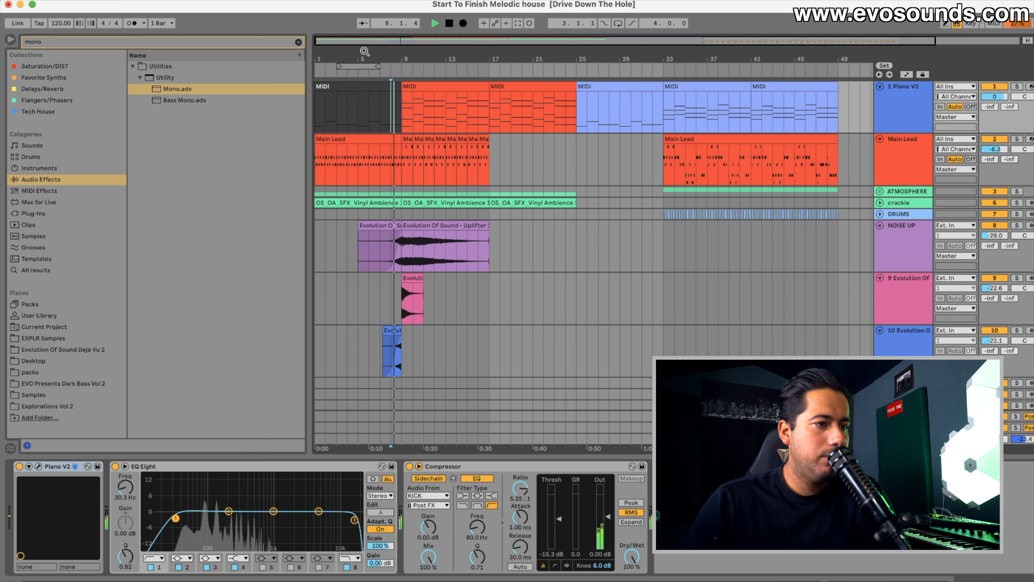
{"action": "left_click_drag", "start_coordinate": [365, 55], "coordinate": [365, 106]}
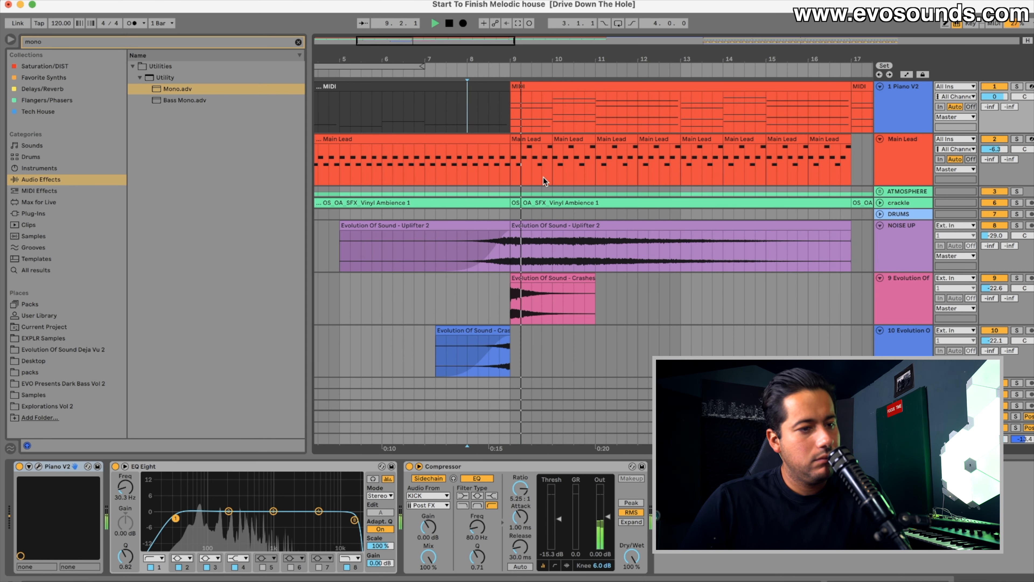
{"action": "left_click", "coordinate": [508, 159]}
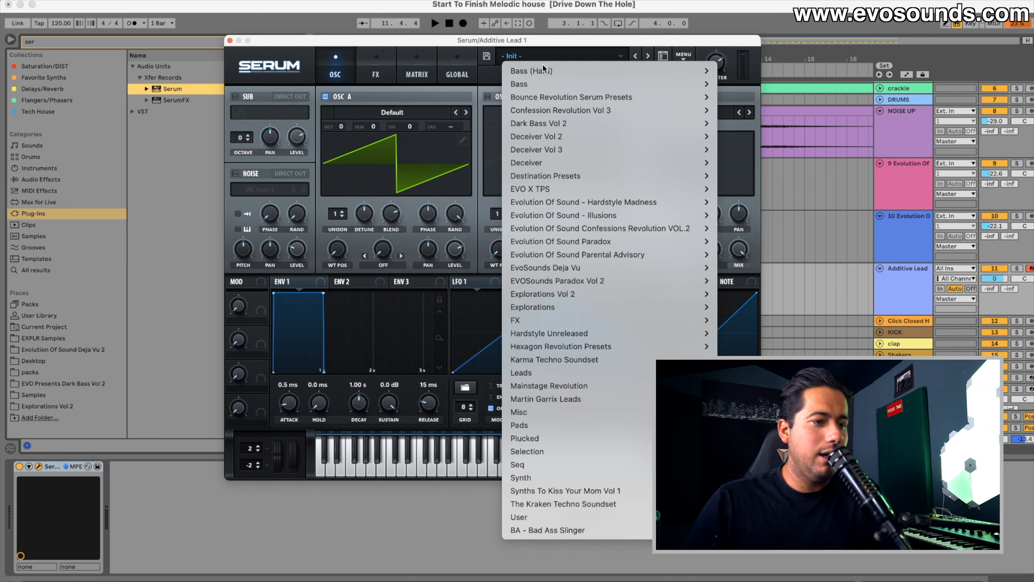
Step: Load the EarCandy - Saw Bells preset from Explorations Vol 2 into Serum on the Additive Lead track
{"action": "mouse_move", "coordinate": [657, 310]}
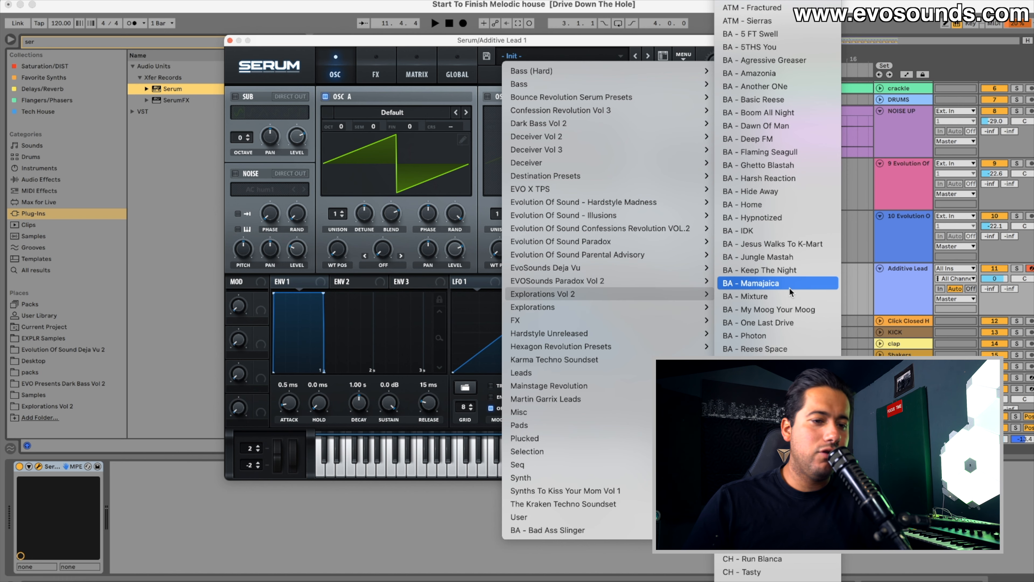
{"action": "scroll", "coordinate": [778, 297], "scroll_direction": "down", "scroll_amount": 10}
{"action": "scroll", "coordinate": [781, 300], "scroll_direction": "down", "scroll_amount": 10}
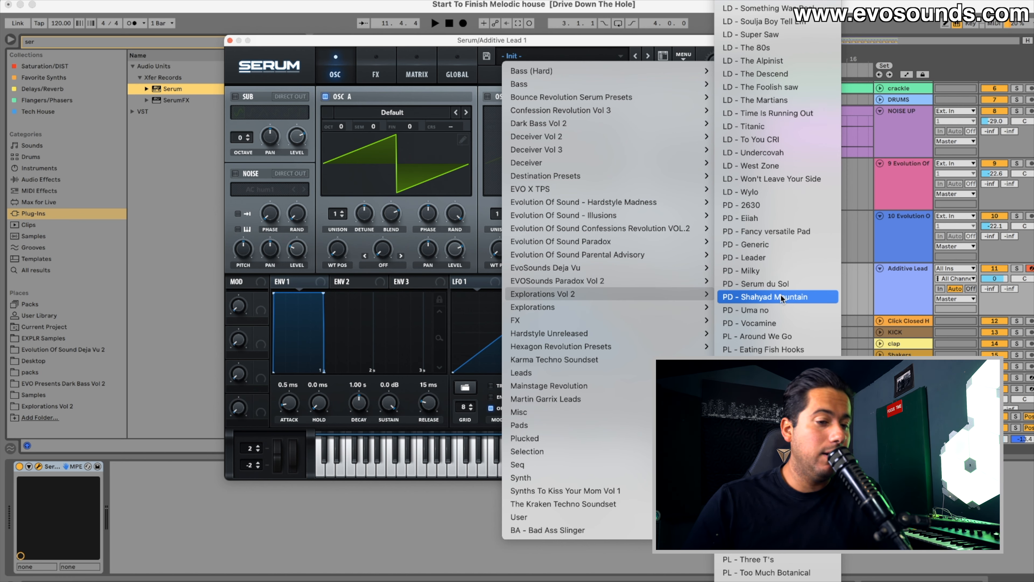
{"action": "scroll", "coordinate": [782, 300], "scroll_direction": "up", "scroll_amount": 10}
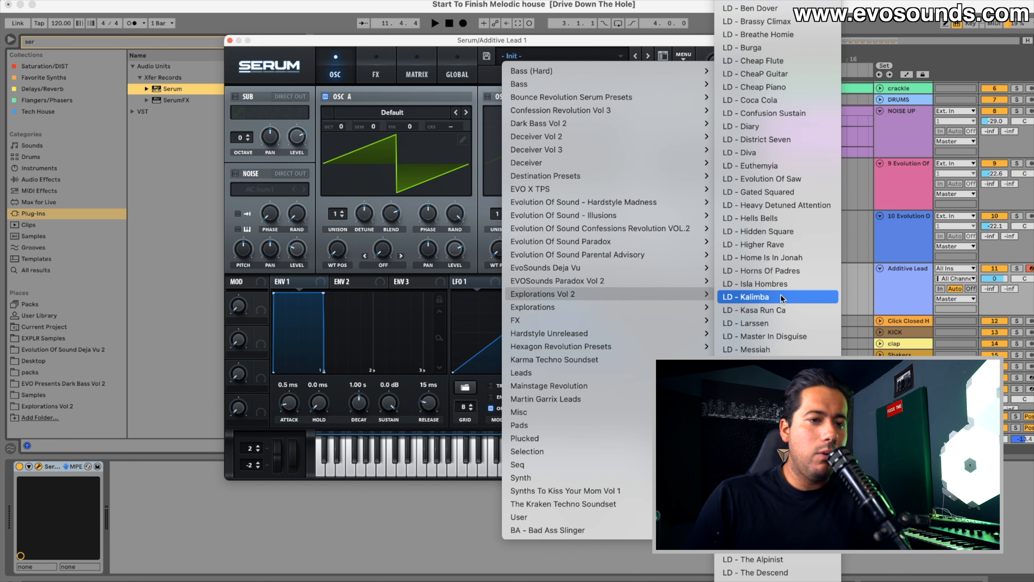
{"action": "scroll", "coordinate": [782, 300], "scroll_direction": "up", "scroll_amount": 10}
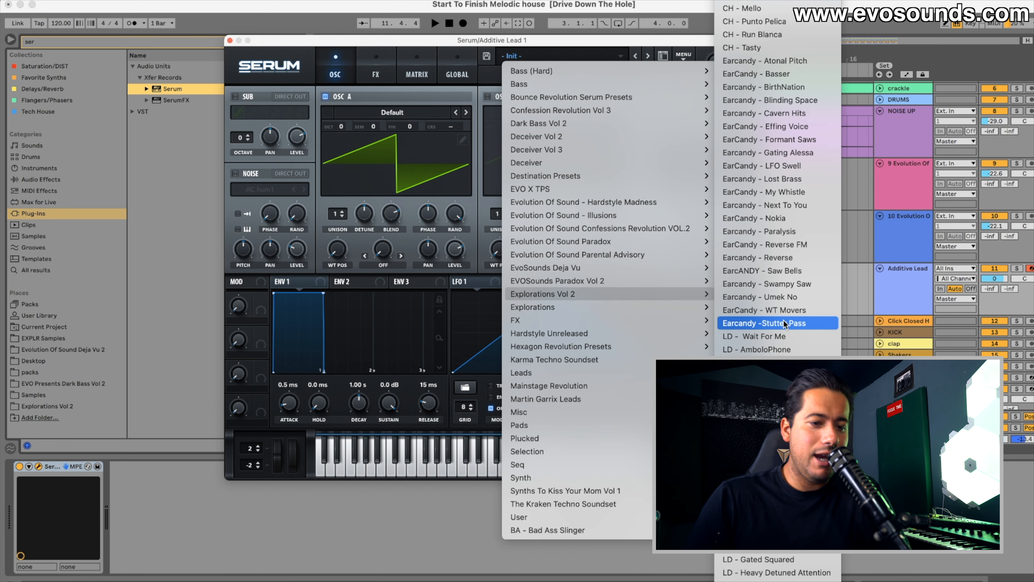
{"action": "left_click", "coordinate": [789, 270]}
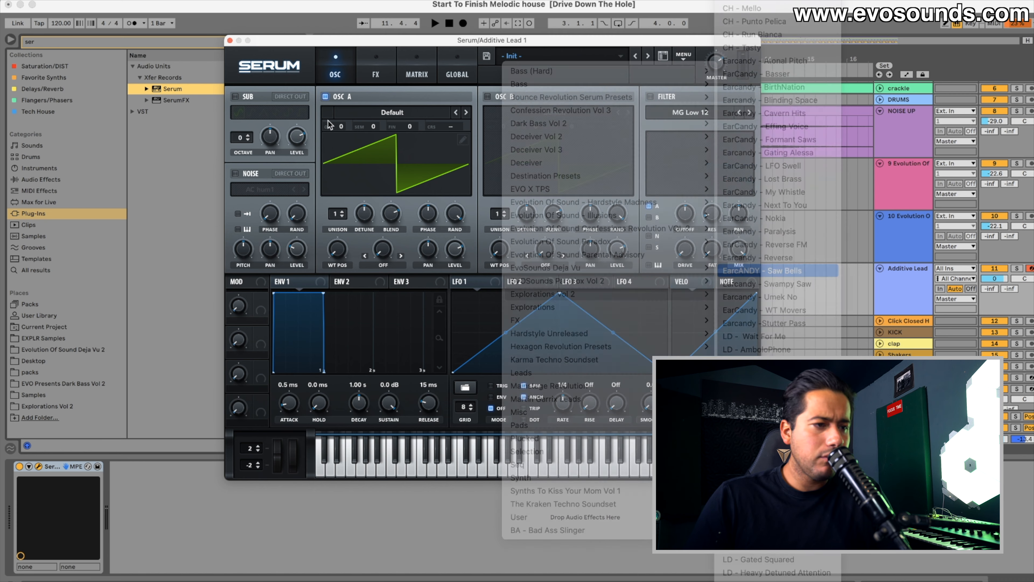
Step: Audition the Saw Bells sound over the arrangement from bar 7 and lower the Additive Lead volume to -10.6 dB
{"action": "left_click", "coordinate": [230, 41]}
{"action": "left_click", "coordinate": [460, 164]}
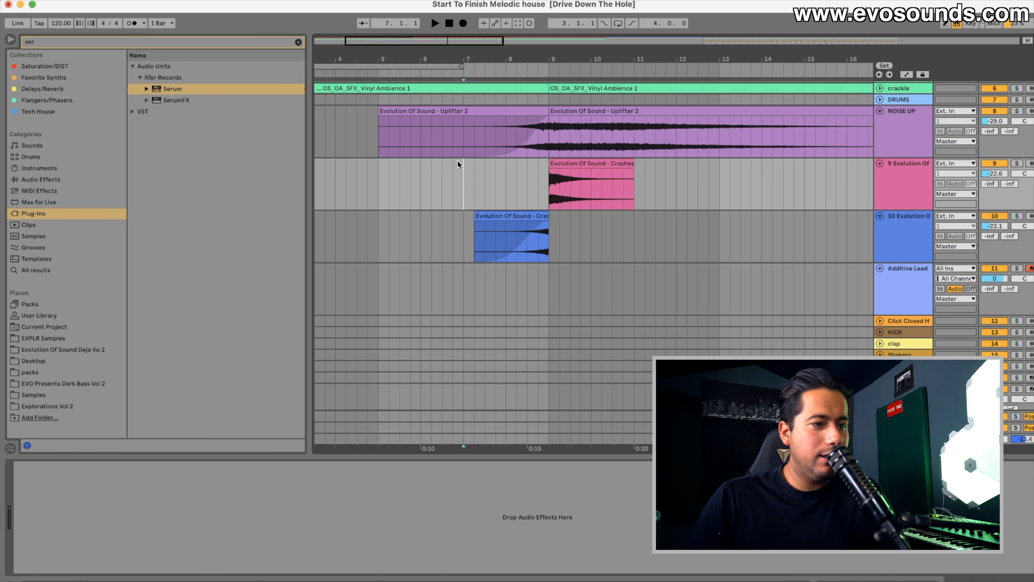
{"action": "key", "text": "space"}
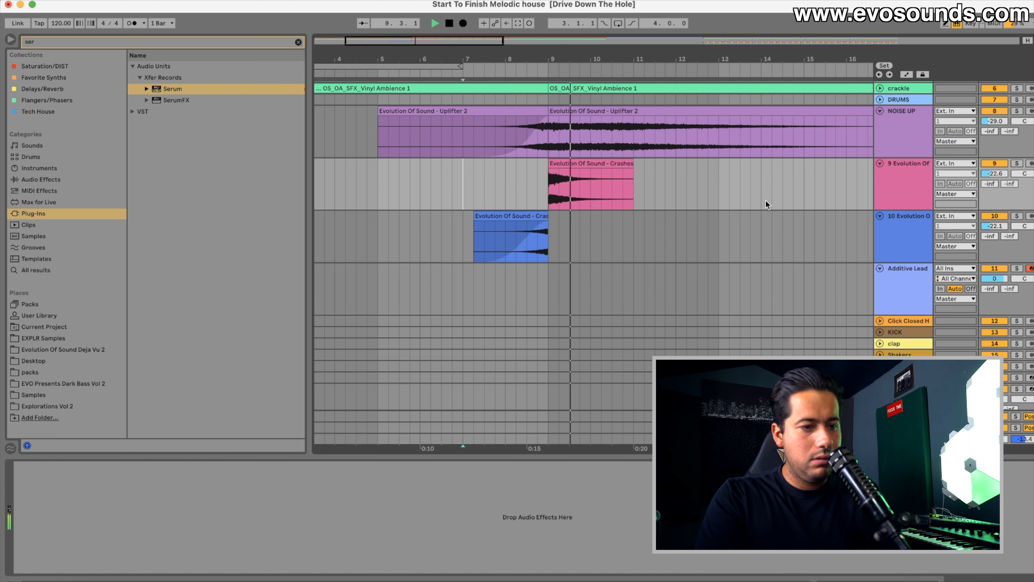
{"action": "left_click", "coordinate": [1001, 282]}
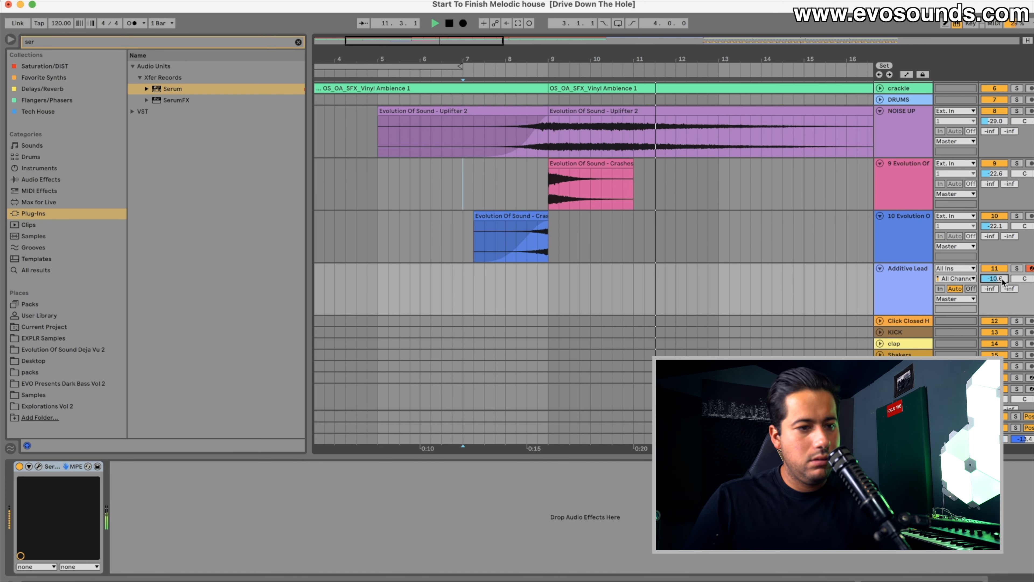
Step: Step Serum back through the EarCandy presets to My Whistle, auditioning them from bar 7, and uncover the arrangement behind its window
{"action": "left_click", "coordinate": [39, 467]}
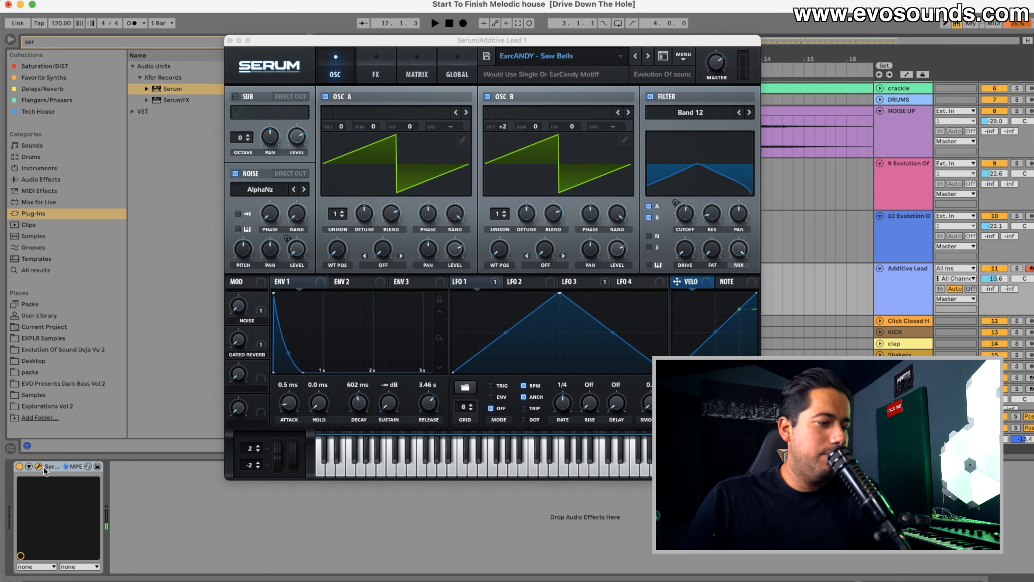
{"action": "left_click", "coordinate": [635, 56]}
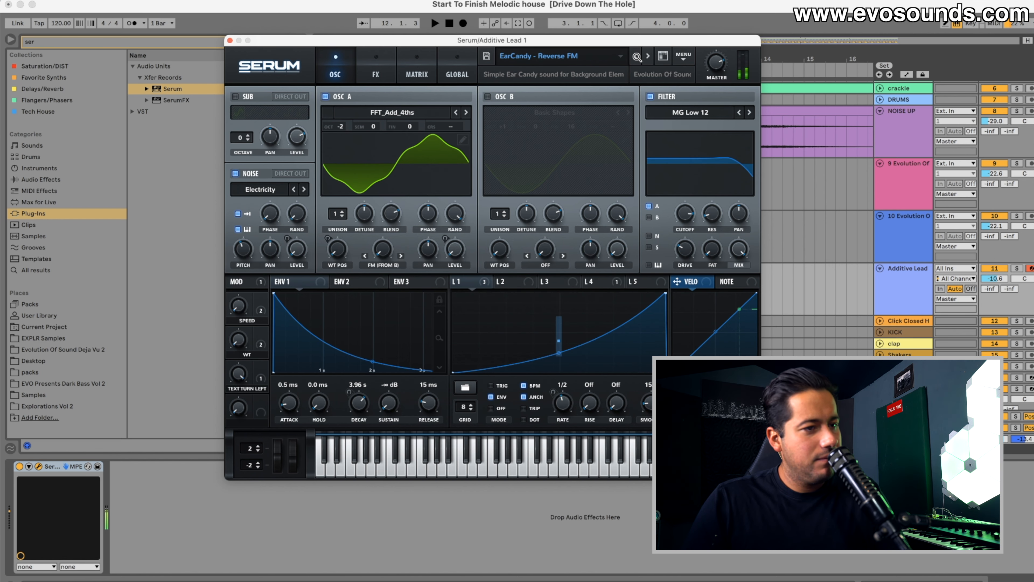
{"action": "left_click", "coordinate": [636, 57]}
{"action": "left_click", "coordinate": [636, 56]}
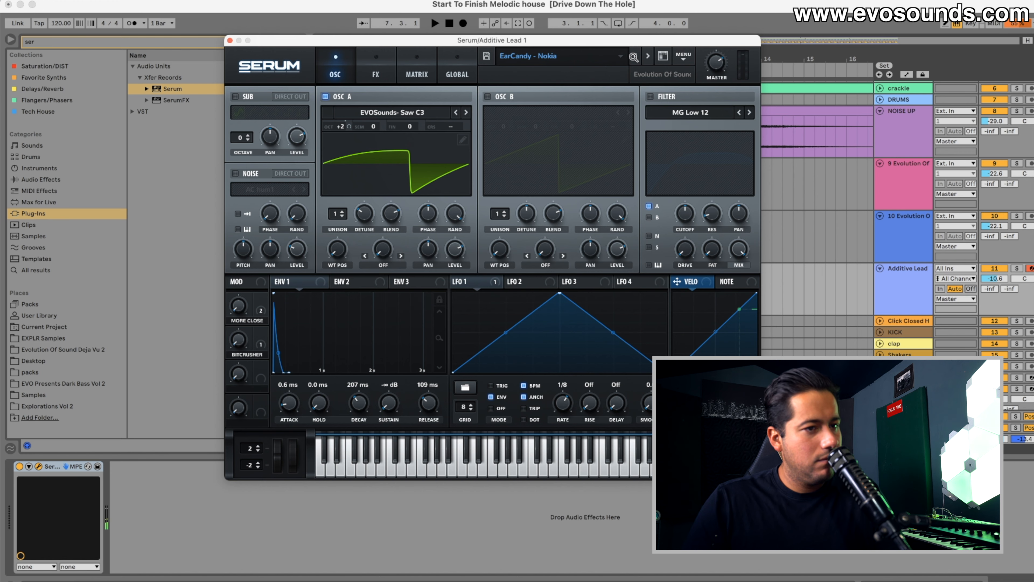
{"action": "left_click", "coordinate": [635, 56]}
{"action": "key", "text": "space"}
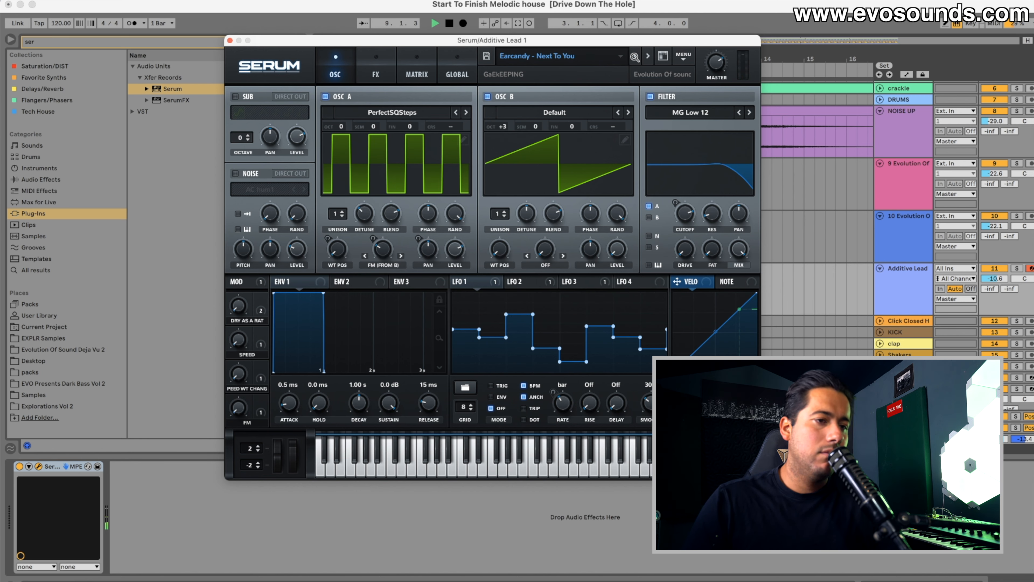
{"action": "key", "text": "space"}
{"action": "left_click", "coordinate": [635, 56]}
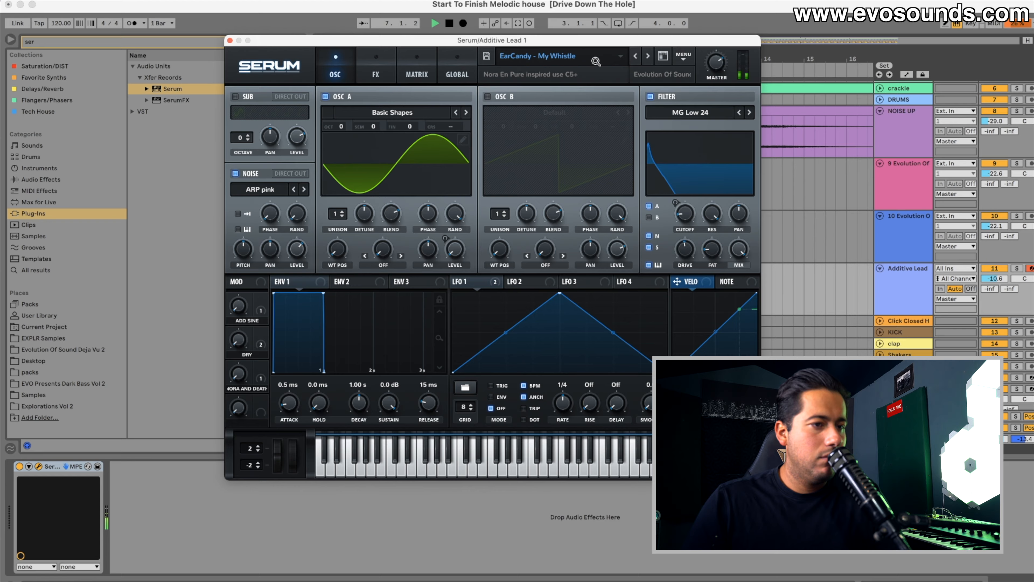
{"action": "left_click_drag", "start_coordinate": [566, 41], "coordinate": [587, 323]}
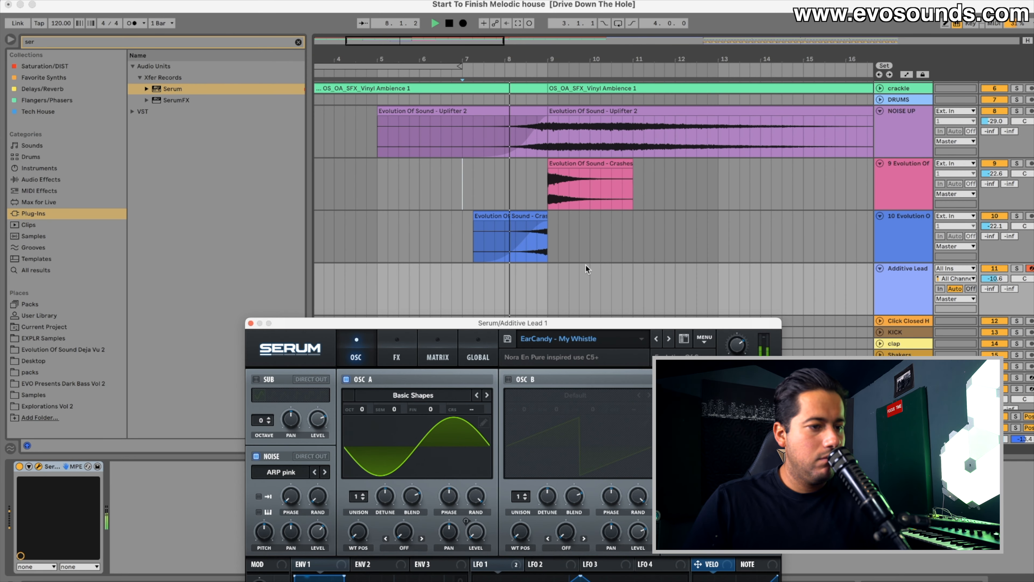
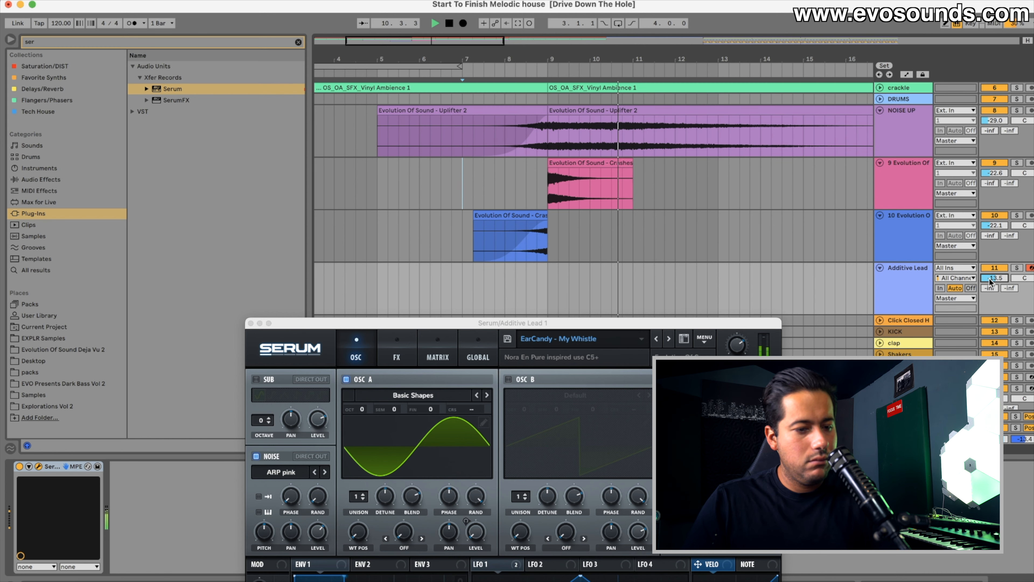
Step: Step Serum back to the EarCandy - LFO Swell preset and set the Additive Lead volume to -7.5 dB while auditioning
{"action": "left_click_drag", "start_coordinate": [377, 41], "coordinate": [377, 25]}
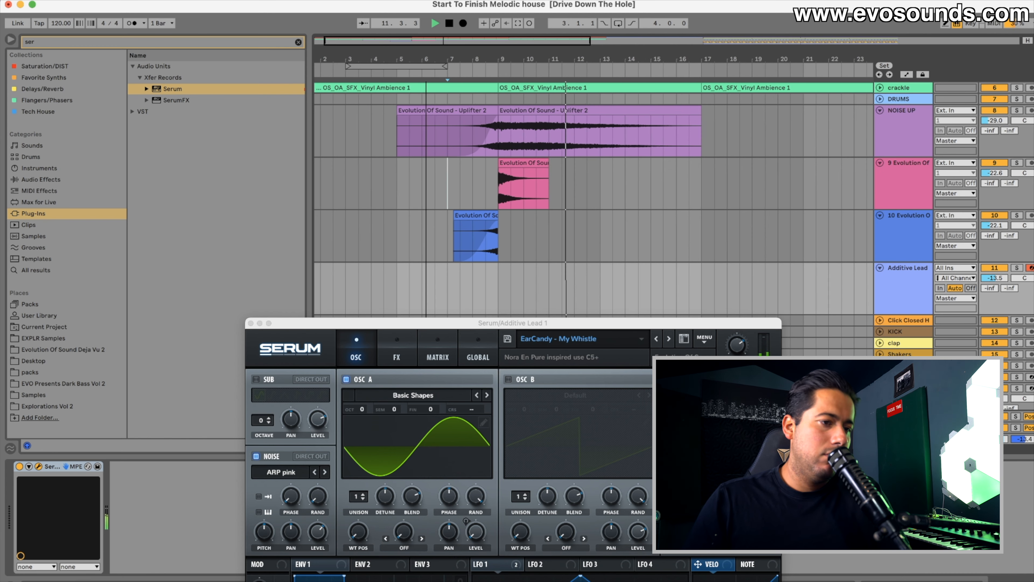
{"action": "left_click", "coordinate": [658, 338]}
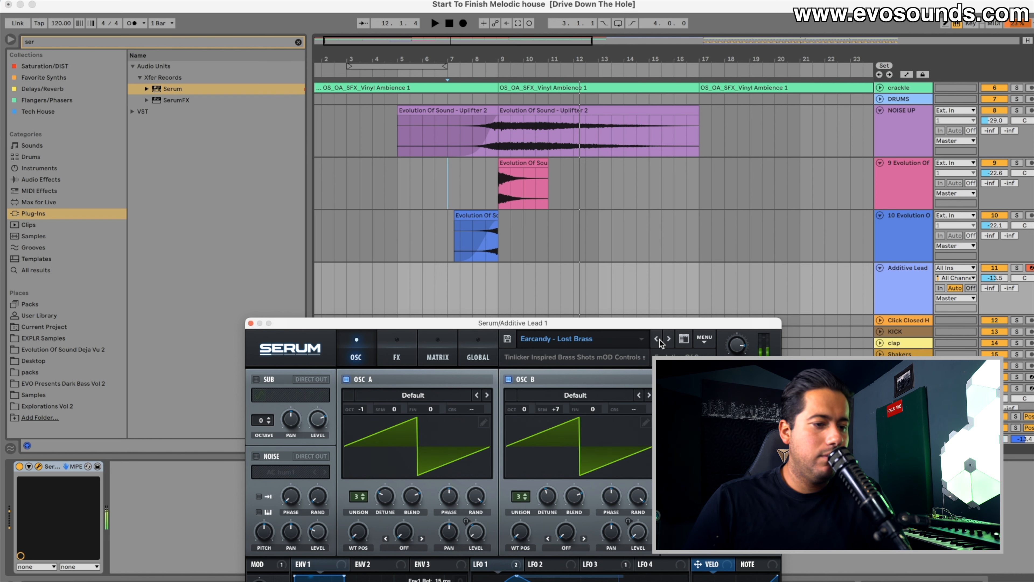
{"action": "left_click", "coordinate": [658, 338]}
{"action": "key", "text": "space"}
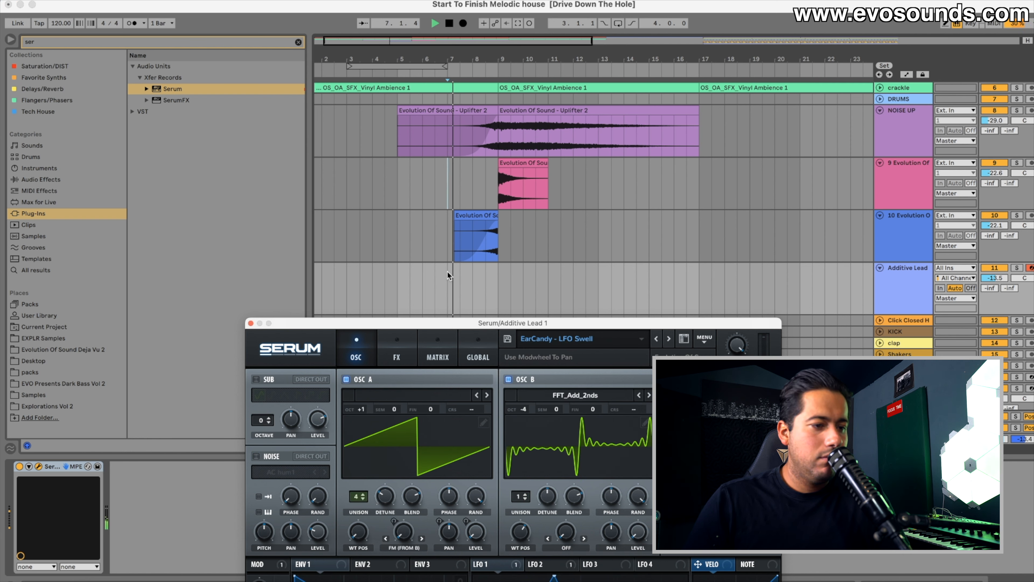
{"action": "left_click", "coordinate": [1003, 278]}
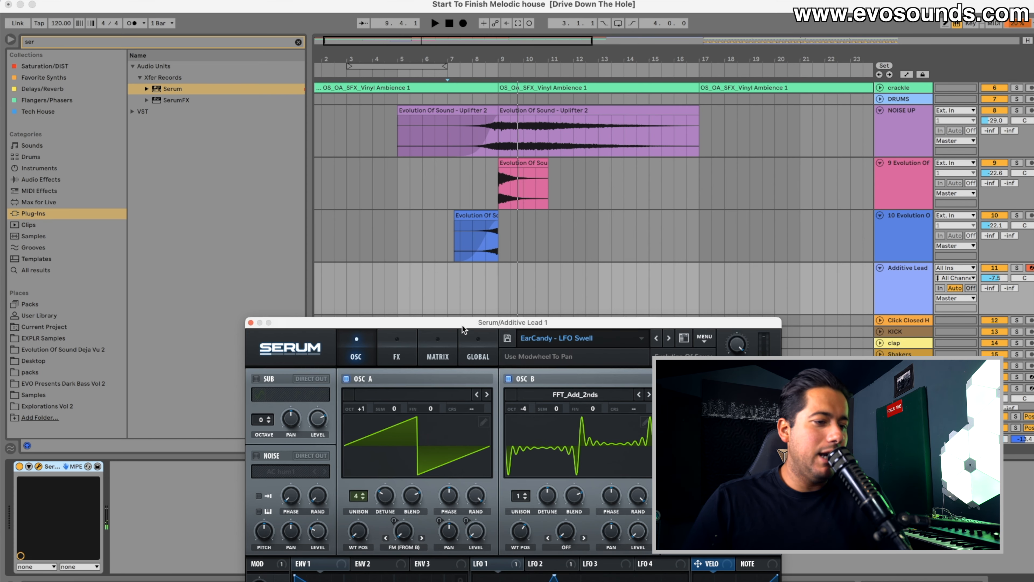
{"action": "left_click_drag", "start_coordinate": [462, 325], "coordinate": [420, 224]}
Step: Shift the Atmospheres 7 clip at bar 9 half a bar earlier to bar 8.3 and extend its end to bar 13
{"action": "key", "text": "space"}
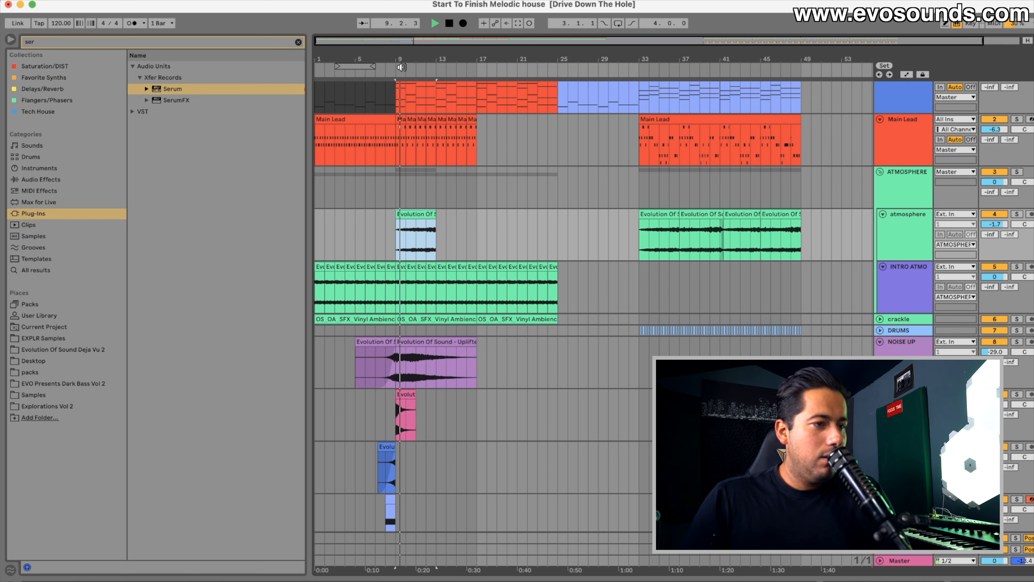
{"action": "left_click_drag", "start_coordinate": [390, 50], "coordinate": [436, 232]}
{"action": "key", "text": "space"}
{"action": "left_click", "coordinate": [439, 234]}
{"action": "key", "text": "space"}
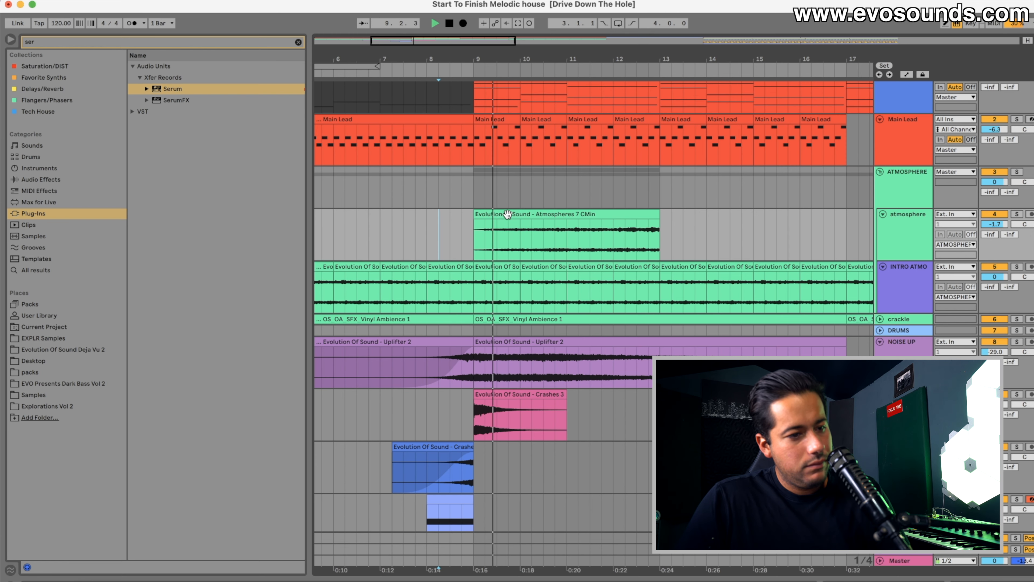
{"action": "key", "text": "space"}
{"action": "left_click_drag", "start_coordinate": [508, 216], "coordinate": [480, 232]}
{"action": "key", "text": "space"}
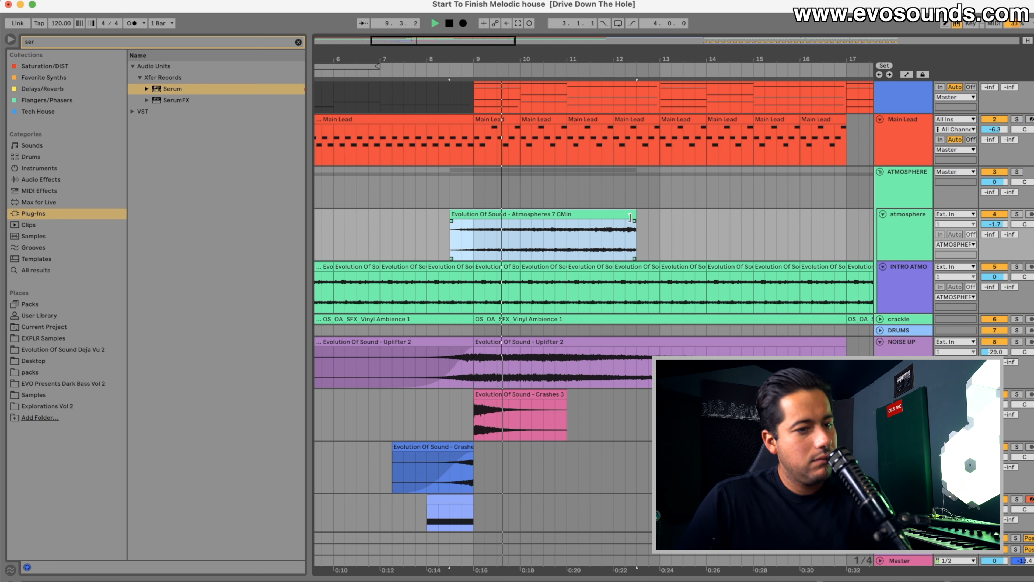
{"action": "left_click_drag", "start_coordinate": [415, 40], "coordinate": [416, 24]}
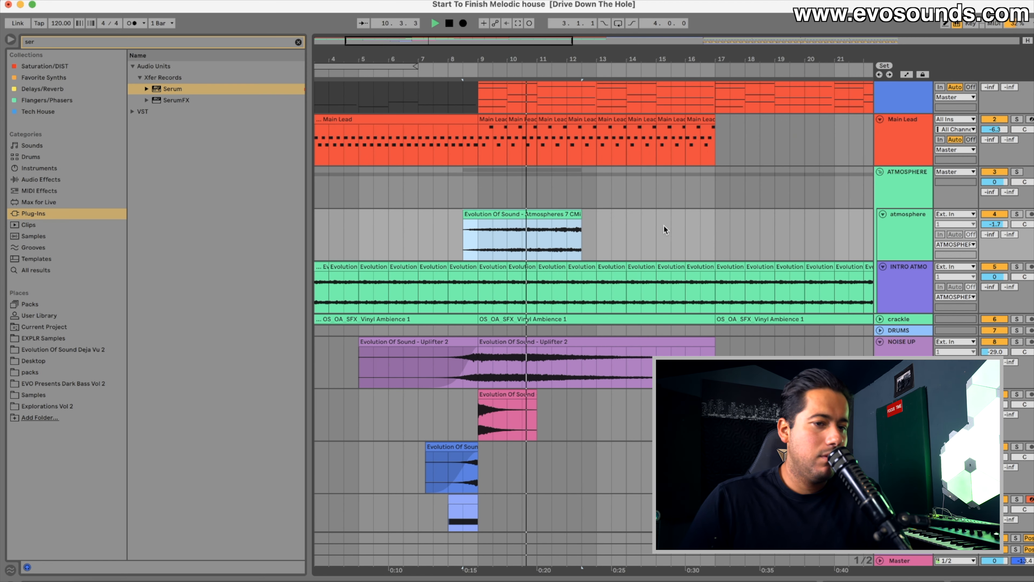
{"action": "left_click_drag", "start_coordinate": [582, 212], "coordinate": [596, 209]}
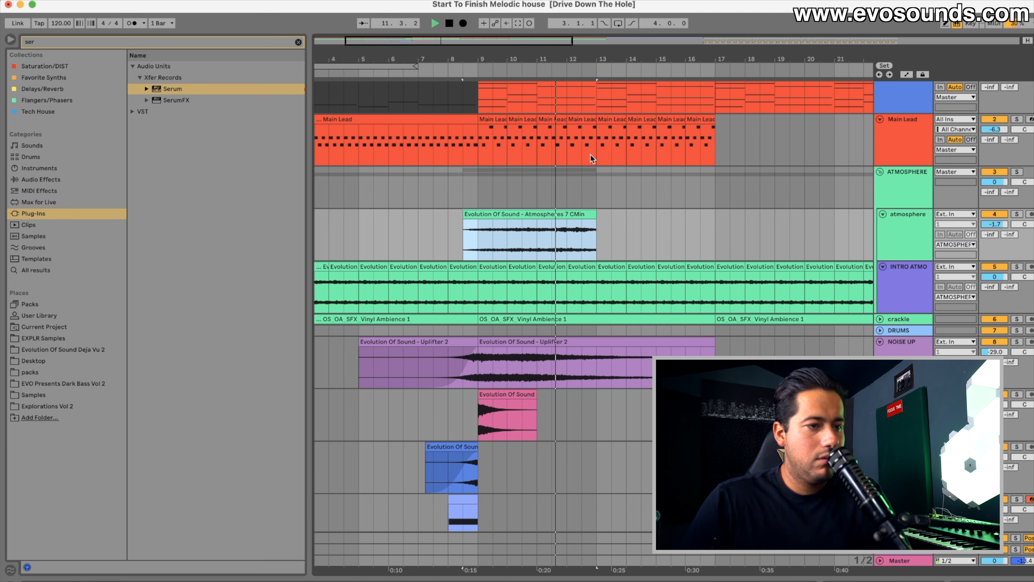
Step: Copy the atmosphere clip at bar 37 to bar 13 on the atmosphere track, directly after the extended clip
{"action": "left_click_drag", "start_coordinate": [595, 59], "coordinate": [692, 37]}
{"action": "scroll", "coordinate": [732, 197], "scroll_direction": "right", "scroll_amount": 3}
{"action": "scroll", "coordinate": [732, 198], "scroll_direction": "right", "scroll_amount": 2}
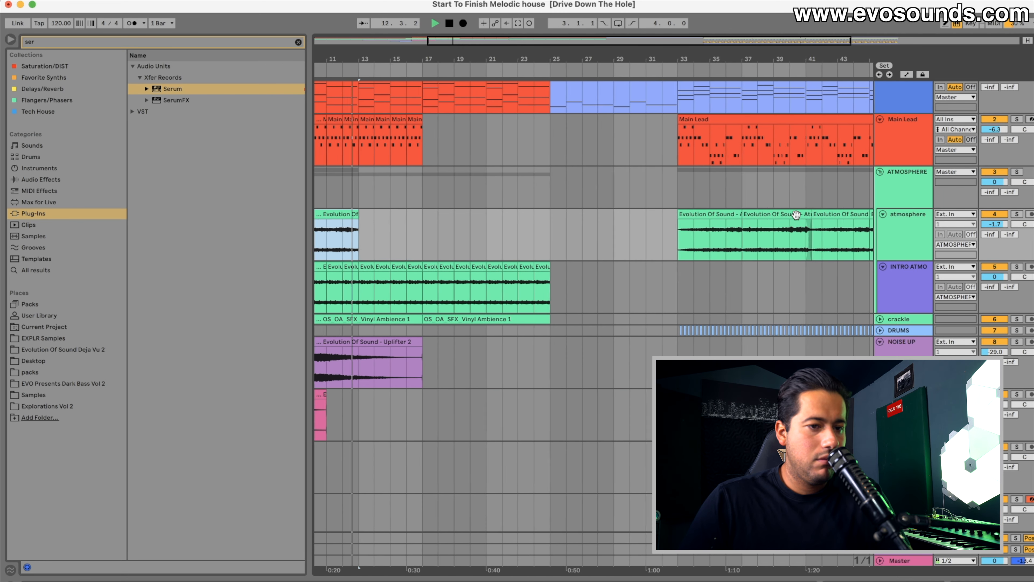
{"action": "left_click", "coordinate": [773, 214]}
{"action": "scroll", "coordinate": [510, 221], "scroll_direction": "left", "scroll_amount": 4}
{"action": "key", "text": "space"}
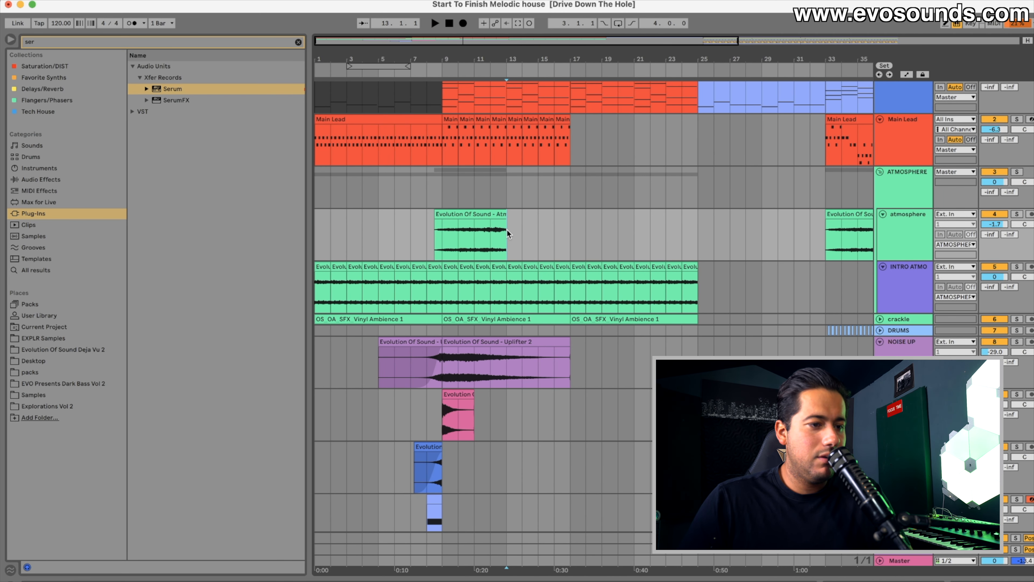
{"action": "key", "text": "ctrl+d"}
Step: Play the arrangement from bar 7 to check the atmosphere clips around the bar 9 transition
{"action": "left_click", "coordinate": [411, 202]}
{"action": "key", "text": "space"}
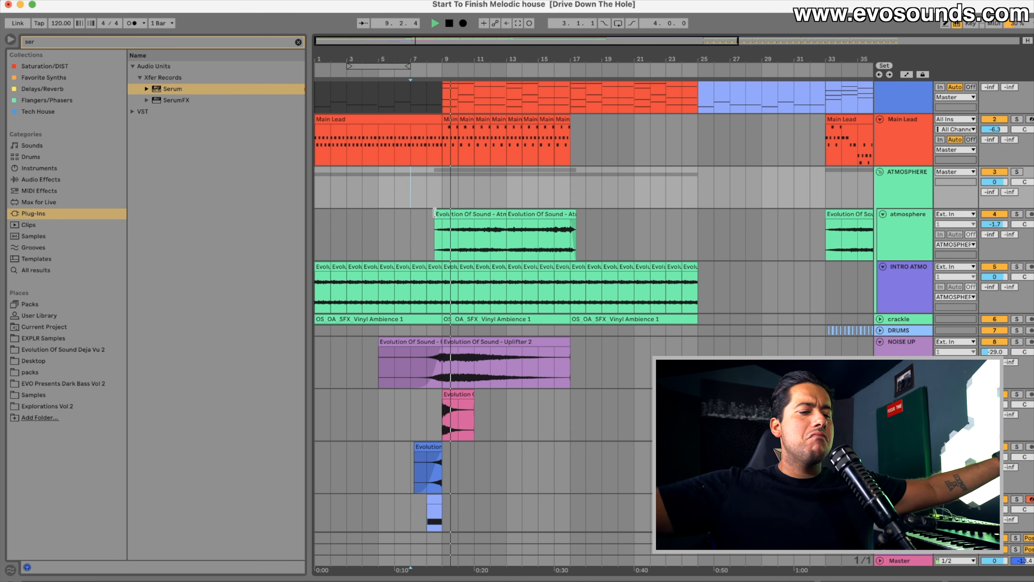
{"action": "scroll", "coordinate": [540, 263], "scroll_direction": "down", "scroll_amount": 3}
{"action": "left_click", "coordinate": [899, 349]}
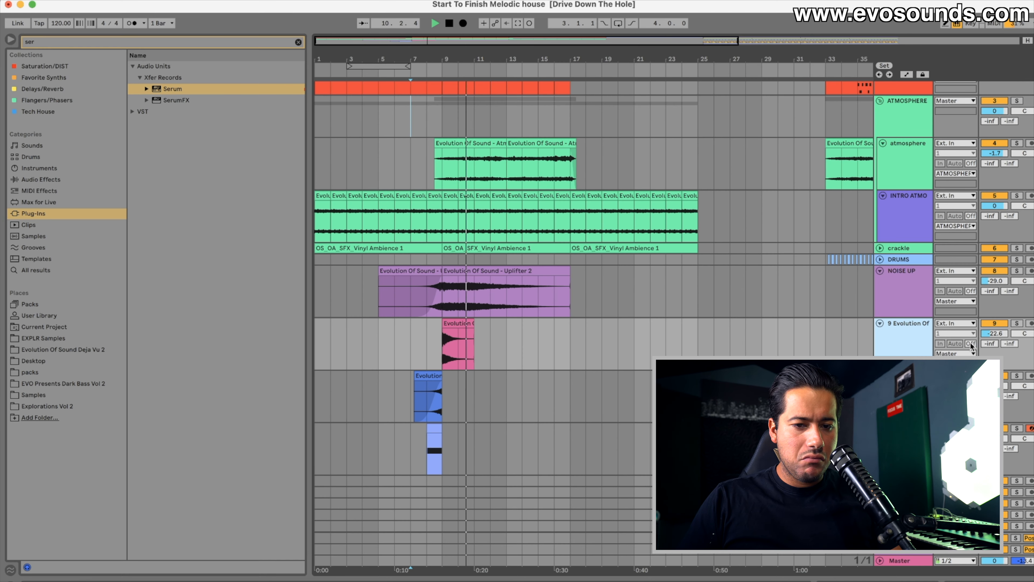
Step: Repeat the one-bar Main Lead clip at bar 9 back to back up to bar 17
{"action": "left_click_drag", "start_coordinate": [455, 39], "coordinate": [455, 62]}
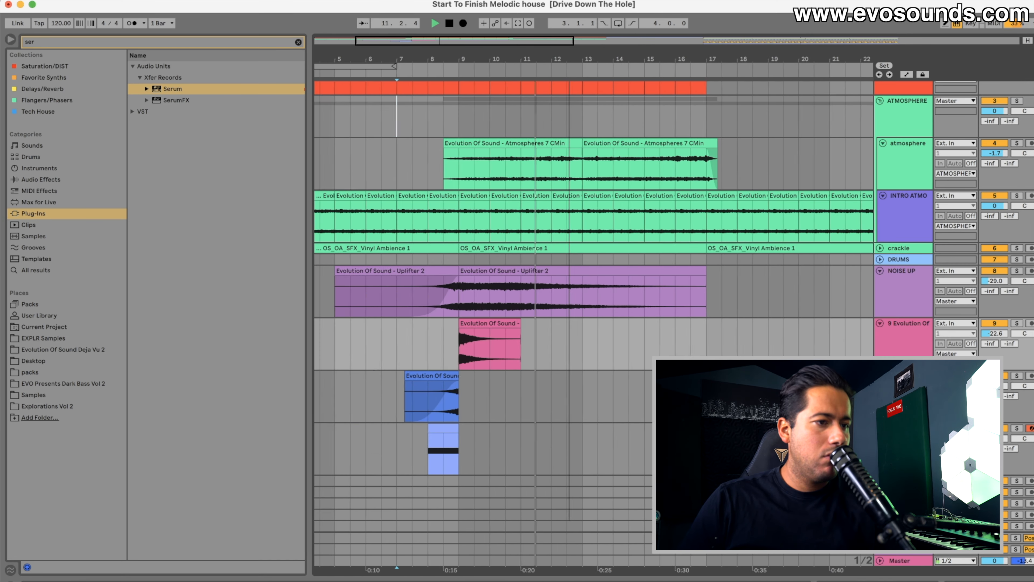
{"action": "left_click_drag", "start_coordinate": [527, 141], "coordinate": [501, 141]}
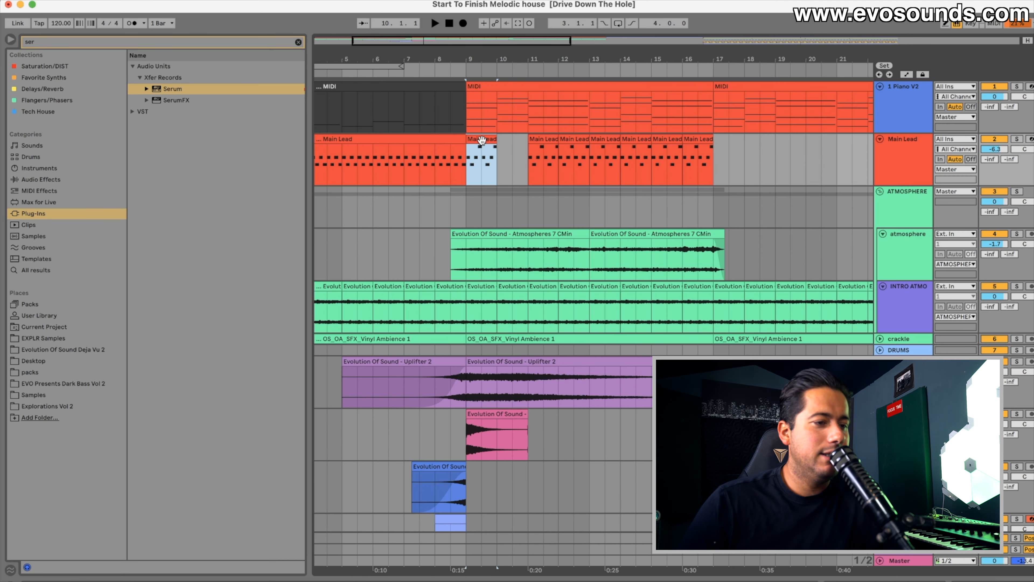
{"action": "key", "text": "super+d"}
{"action": "key", "text": "super+d"}
{"action": "key", "text": "super+d"}
{"action": "key", "text": "super+d"}
{"action": "key", "text": "super+d"}
{"action": "key", "text": "super+d"}
{"action": "key", "text": "super+d"}
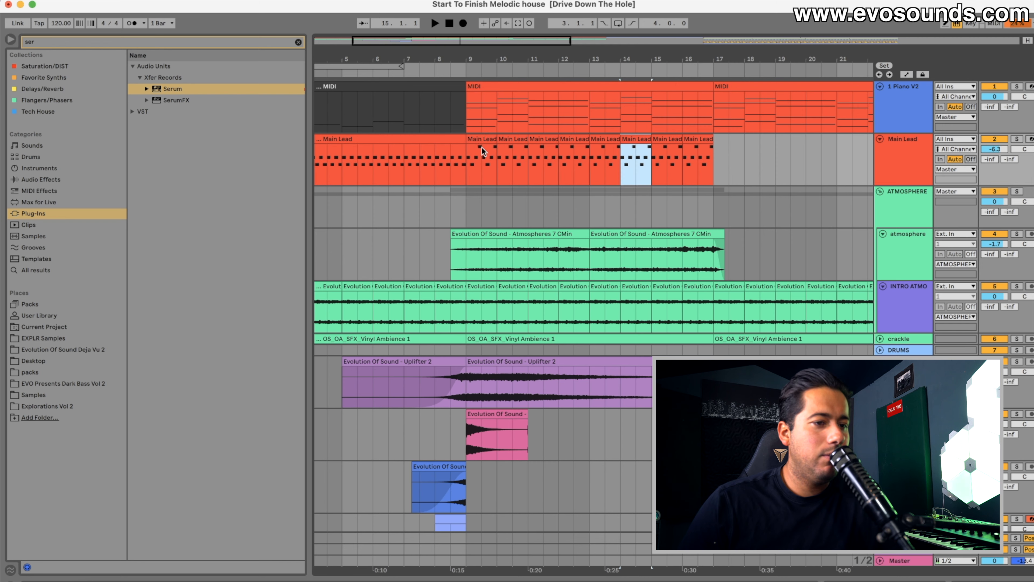
Step: Play from bar 8.3 to hear how the repeated Main Lead clips fit with the piano, stopping before bar 13
{"action": "left_click", "coordinate": [461, 171]}
{"action": "left_click", "coordinate": [451, 167]}
{"action": "key", "text": "space"}
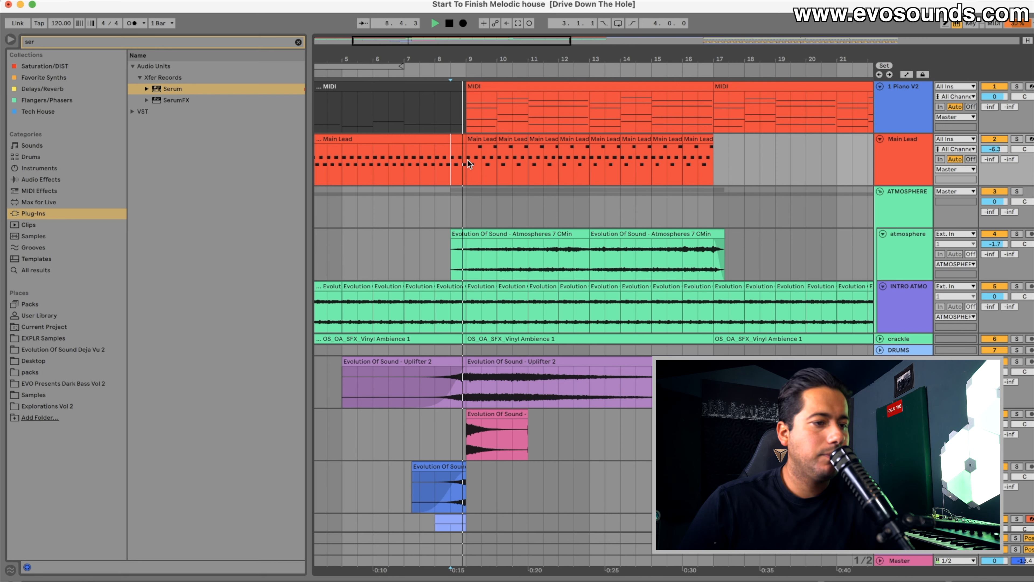
{"action": "left_click", "coordinate": [503, 139]}
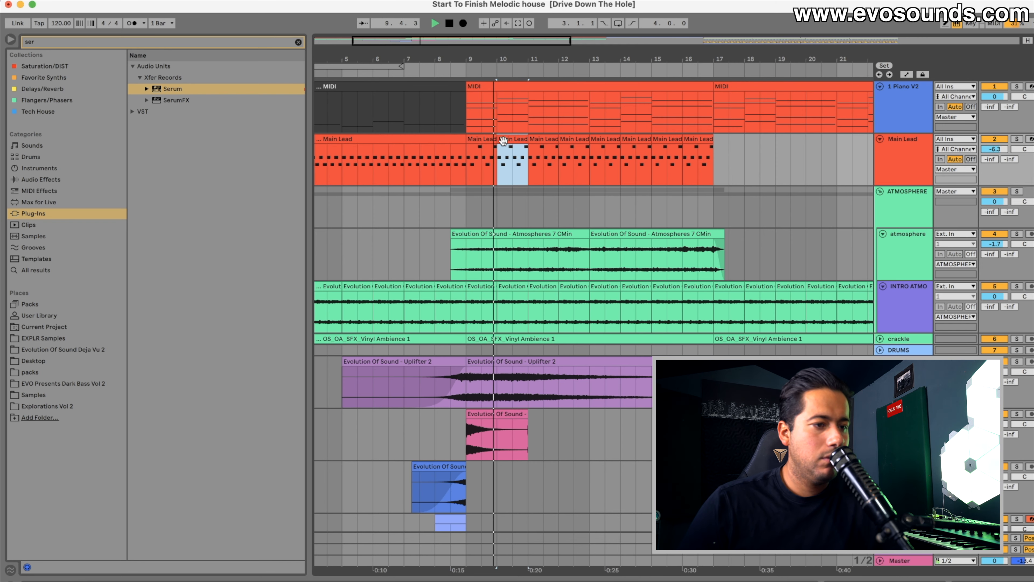
{"action": "left_click", "coordinate": [539, 140]}
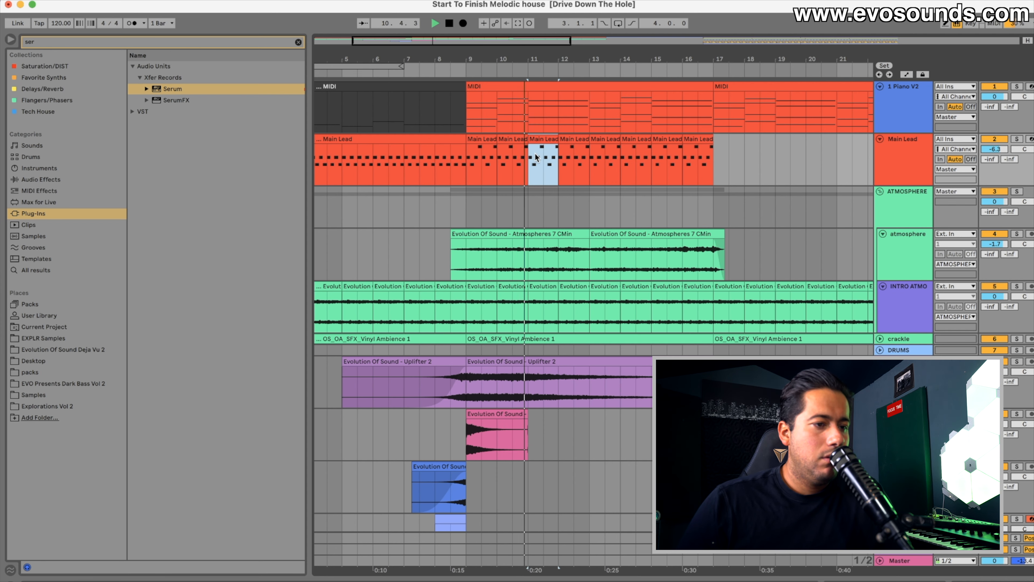
{"action": "left_click_drag", "start_coordinate": [531, 152], "coordinate": [583, 152]}
{"action": "key", "text": "space"}
Step: Extend the Main Lead clip at bar 9 to bar 13, repeating its bar 9 pattern at bar 10 and its bar 11 pattern at bar 12
{"action": "left_click_drag", "start_coordinate": [496, 139], "coordinate": [590, 140]}
{"action": "left_click_drag", "start_coordinate": [531, 170], "coordinate": [499, 152]}
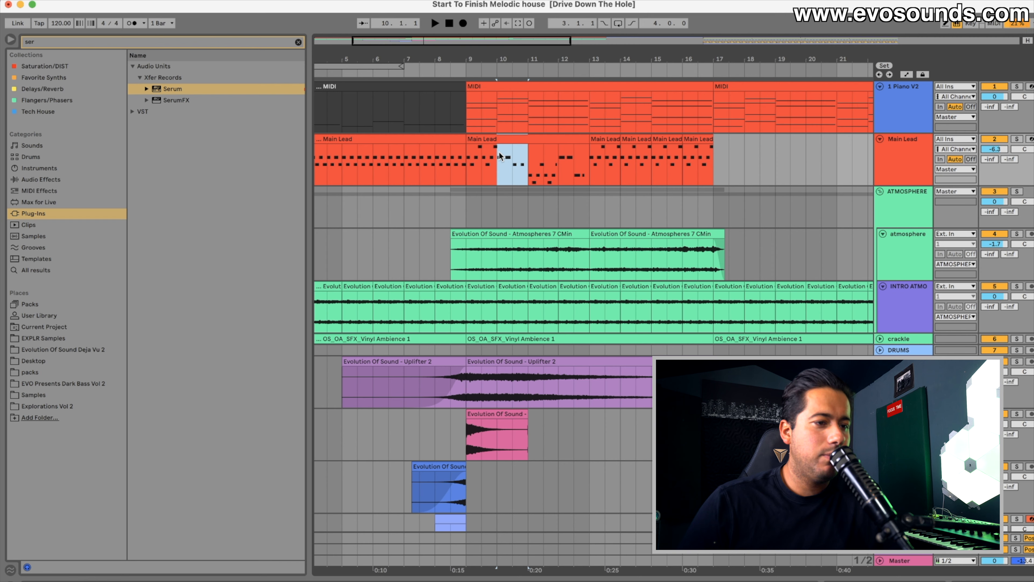
{"action": "key", "text": "ctrl+v"}
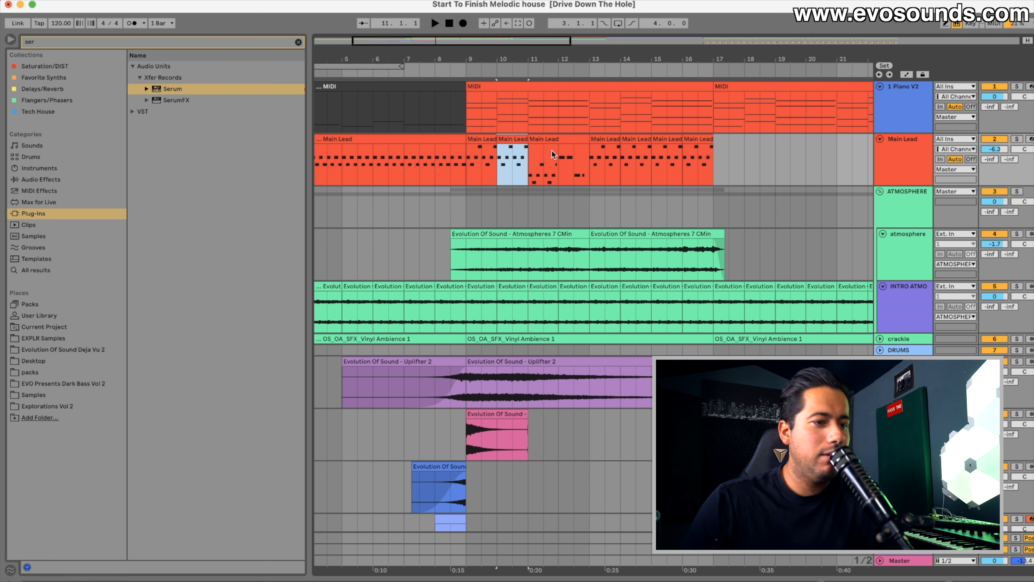
{"action": "key", "text": "ctrl+v"}
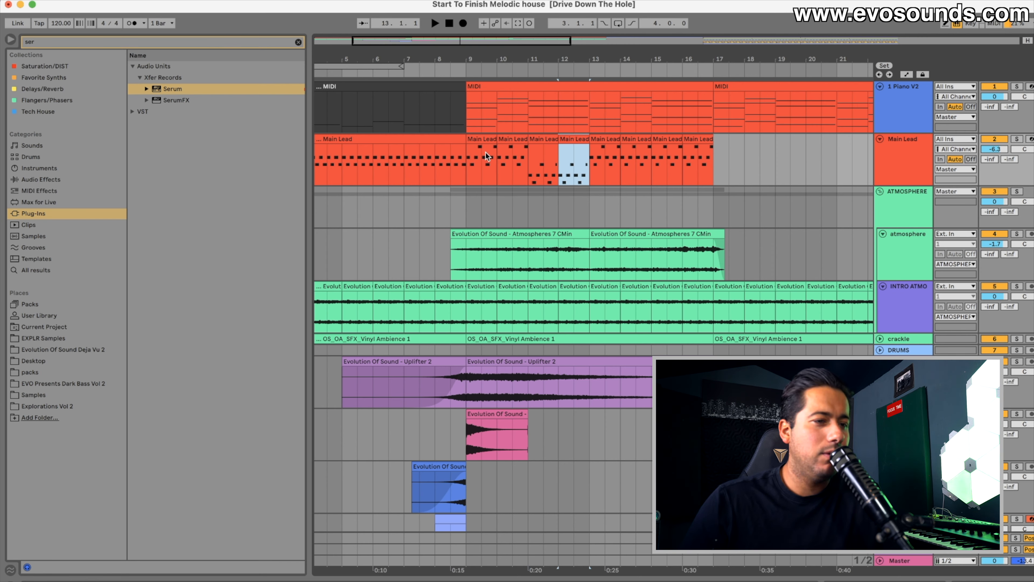
Step: Audition the four-bar Main Lead phrase from bar 9 and duplicate it to bar 13, filling up to bar 17
{"action": "left_click", "coordinate": [477, 140]}
{"action": "left_click_drag", "start_coordinate": [588, 151], "coordinate": [470, 141]}
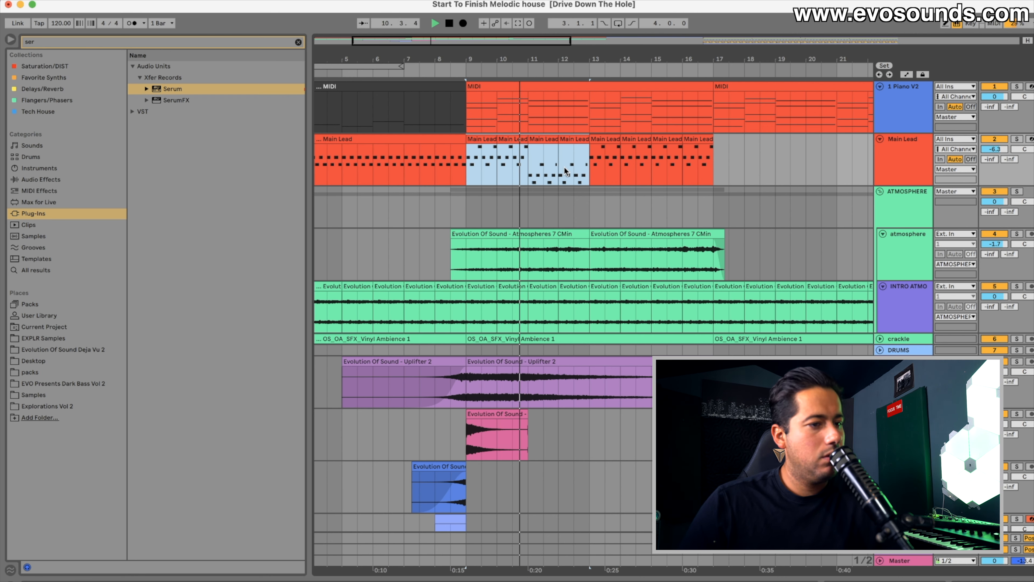
{"action": "key", "text": "ctrl+d"}
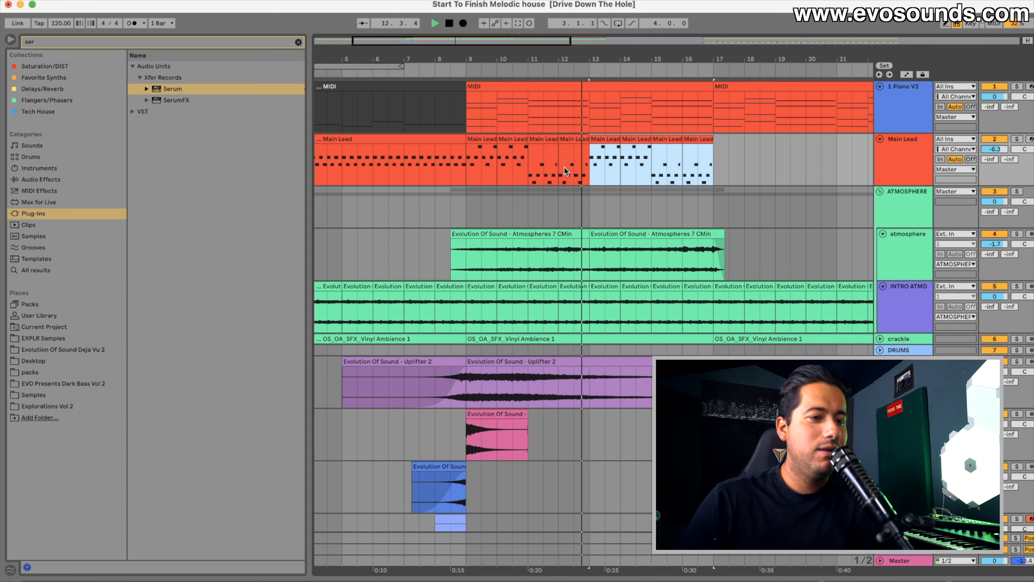
Step: Duplicate the Main Lead and atmosphere clips of bars 9 to 17 together to bar 17, filling up to bar 25
{"action": "scroll", "coordinate": [565, 171], "scroll_direction": "down", "scroll_amount": 3}
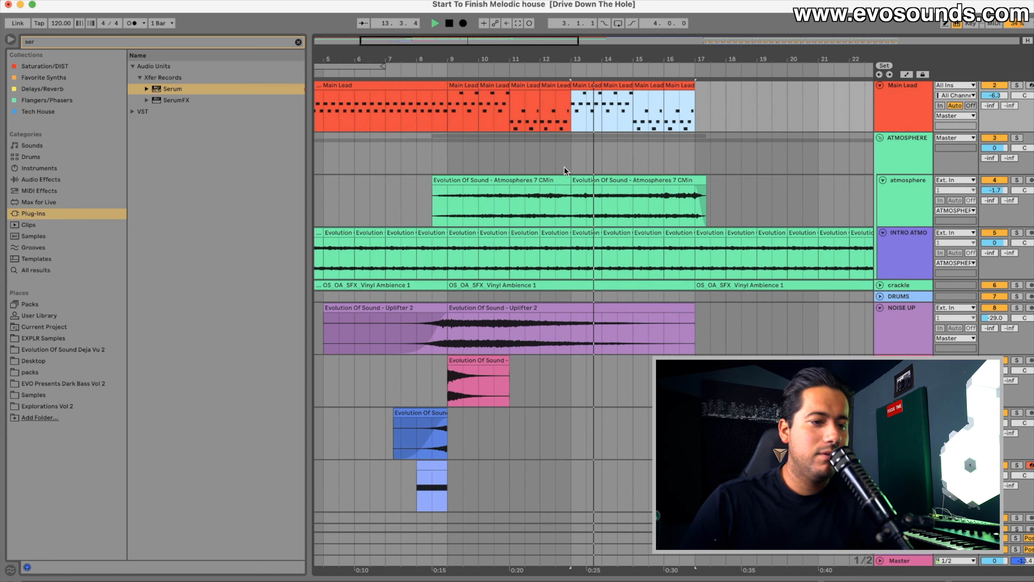
{"action": "scroll", "coordinate": [565, 167], "scroll_direction": "up", "scroll_amount": 3}
{"action": "scroll", "coordinate": [564, 167], "scroll_direction": "down", "scroll_amount": 7}
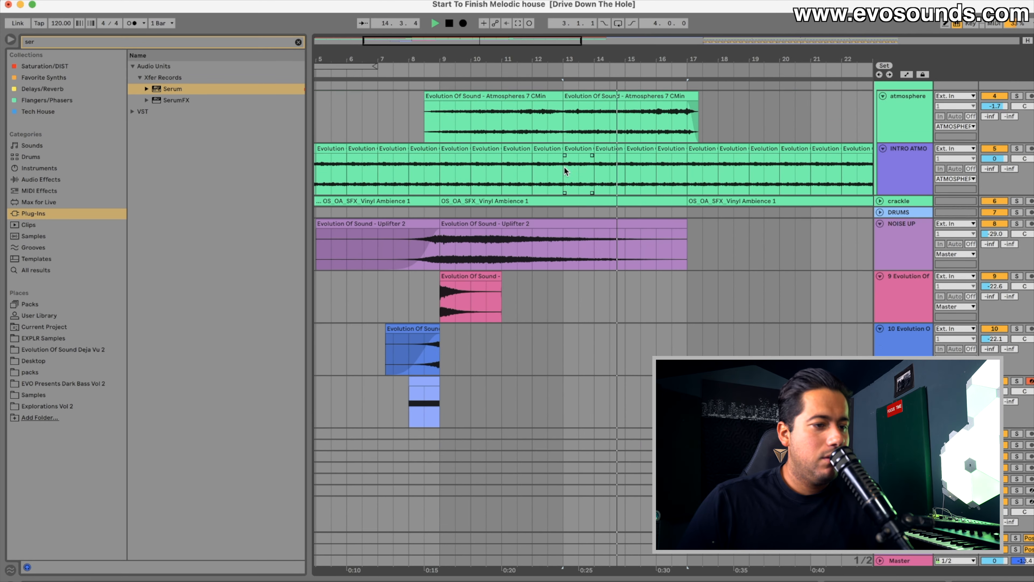
{"action": "scroll", "coordinate": [565, 167], "scroll_direction": "up", "scroll_amount": 4}
{"action": "scroll", "coordinate": [610, 197], "scroll_direction": "up", "scroll_amount": 3}
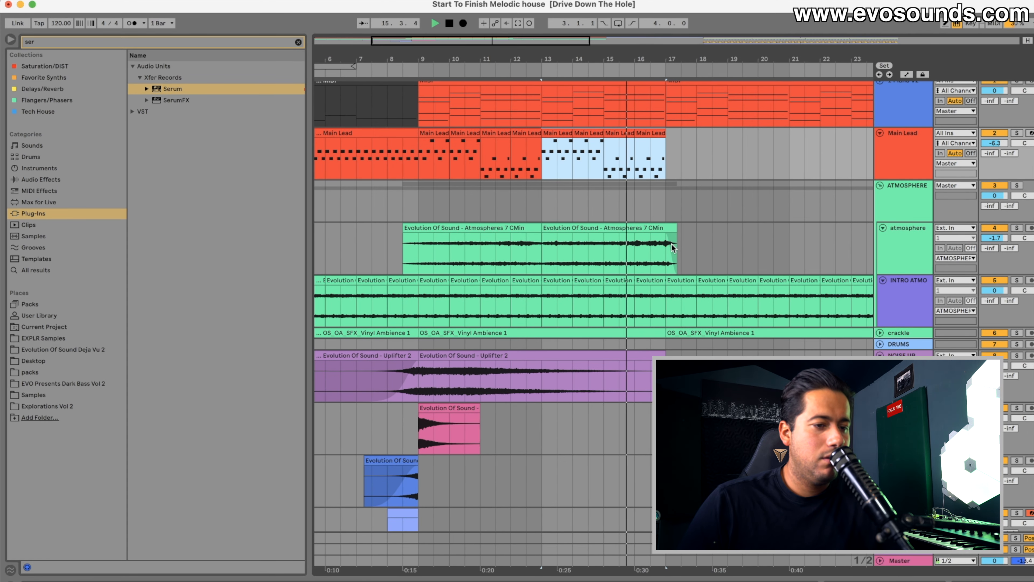
{"action": "left_click_drag", "start_coordinate": [666, 256], "coordinate": [420, 148]}
{"action": "key", "text": "super+d"}
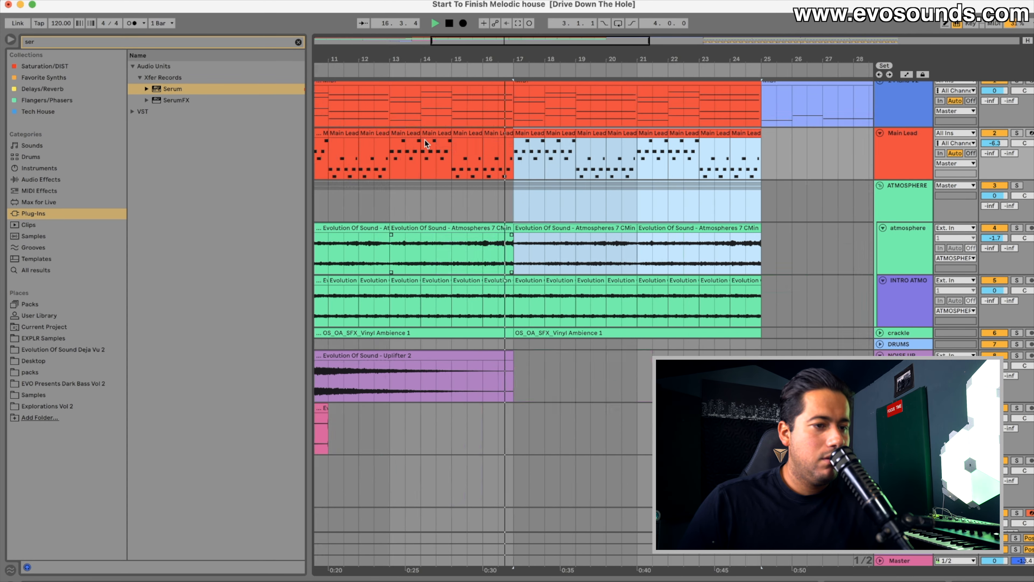
{"action": "scroll", "coordinate": [538, 199], "scroll_direction": "left", "scroll_amount": 8}
{"action": "scroll", "coordinate": [543, 282], "scroll_direction": "down", "scroll_amount": 3}
{"action": "scroll", "coordinate": [550, 293], "scroll_direction": "right", "scroll_amount": 5}
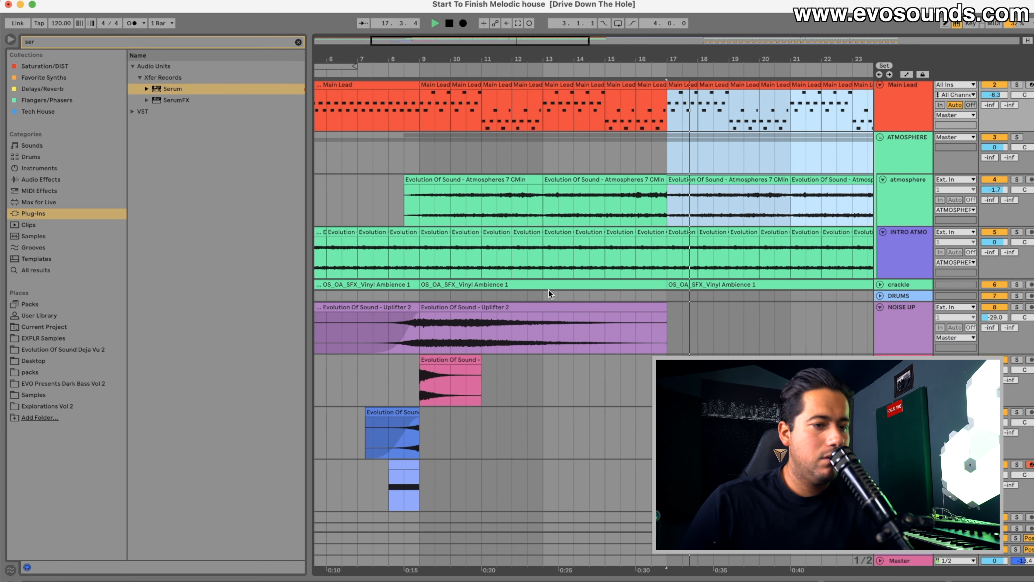
{"action": "scroll", "coordinate": [552, 290], "scroll_direction": "up", "scroll_amount": 3}
{"action": "scroll", "coordinate": [553, 289], "scroll_direction": "down", "scroll_amount": 3}
{"action": "scroll", "coordinate": [553, 289], "scroll_direction": "left", "scroll_amount": 2}
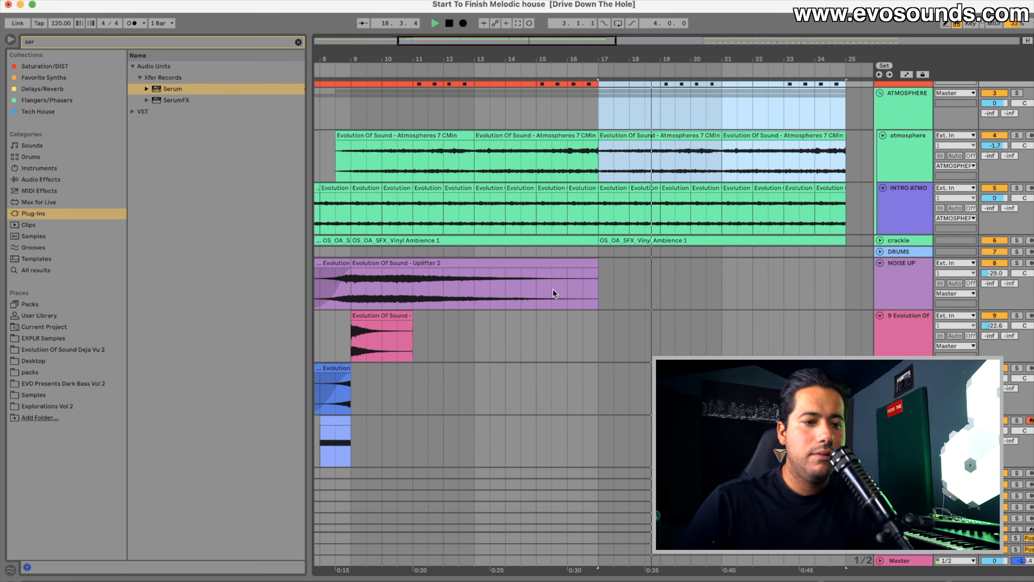
Step: Stop playback, fold the ATMOSPHERE group and unfold the DRUMS track in the arrangement
{"action": "scroll", "coordinate": [553, 289], "scroll_direction": "up", "scroll_amount": 3}
{"action": "scroll", "coordinate": [819, 293], "scroll_direction": "down", "scroll_amount": 1}
{"action": "left_click", "coordinate": [638, 301]}
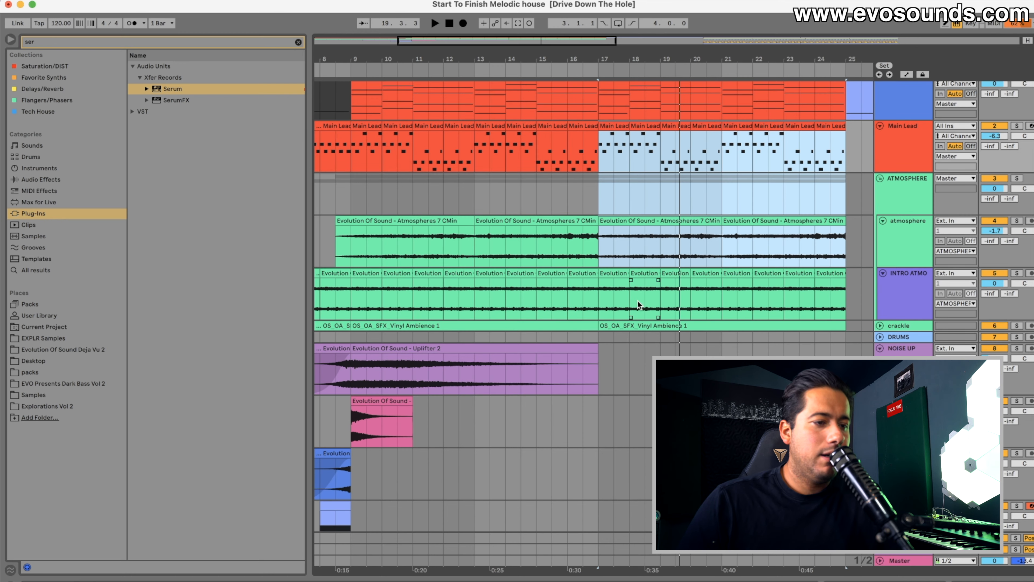
{"action": "left_click_drag", "start_coordinate": [529, 43], "coordinate": [702, 211]}
{"action": "scroll", "coordinate": [702, 211], "scroll_direction": "left", "scroll_amount": 5}
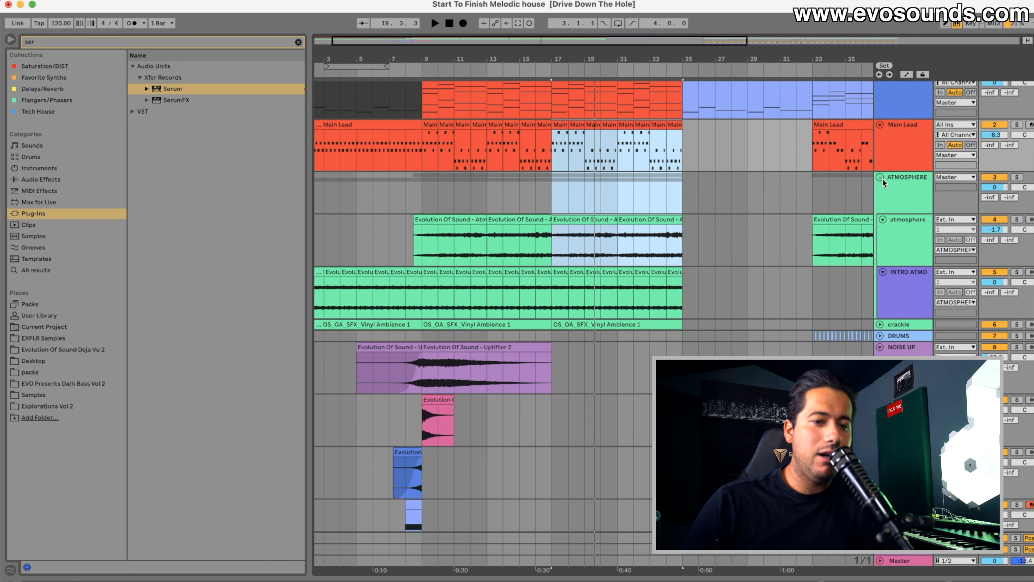
{"action": "left_click", "coordinate": [881, 179]}
{"action": "left_click", "coordinate": [898, 198]}
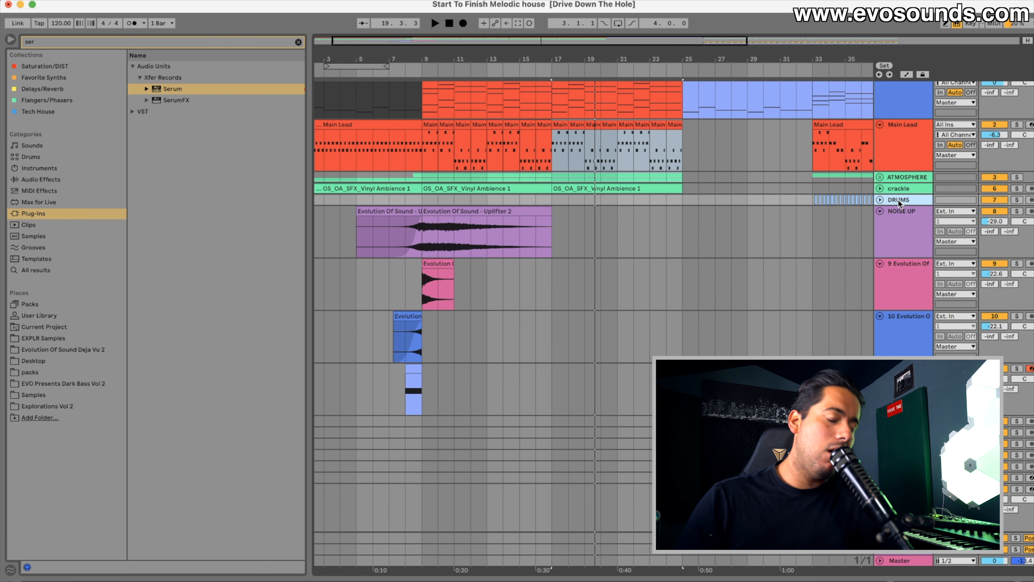
{"action": "key", "text": "u"}
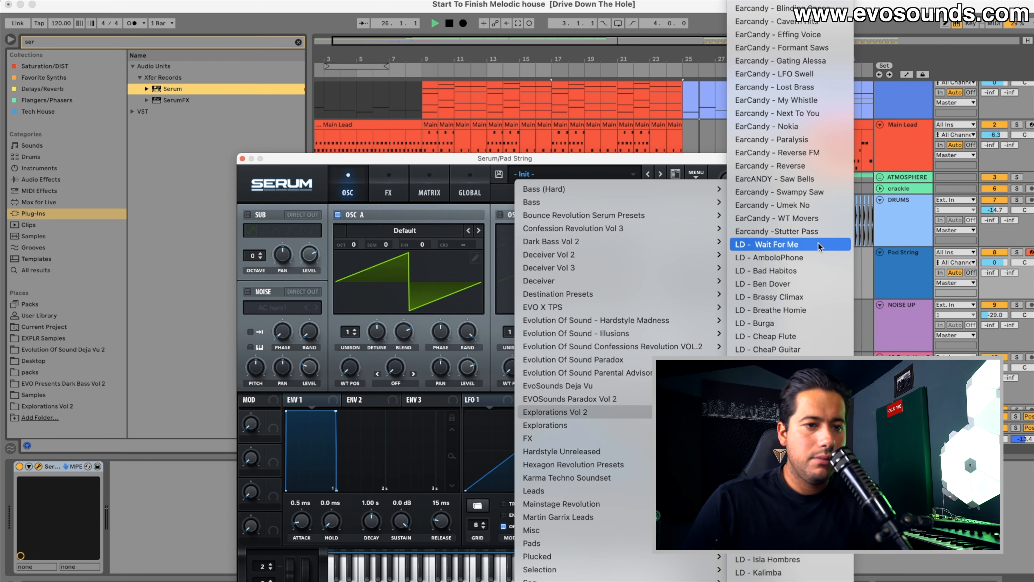
Step: Load the "PD - Eiiah" preset from Explorations Vol 2 into Serum on the Pad String track and close the plug-in window
{"action": "scroll", "coordinate": [800, 256], "scroll_direction": "down", "scroll_amount": 15}
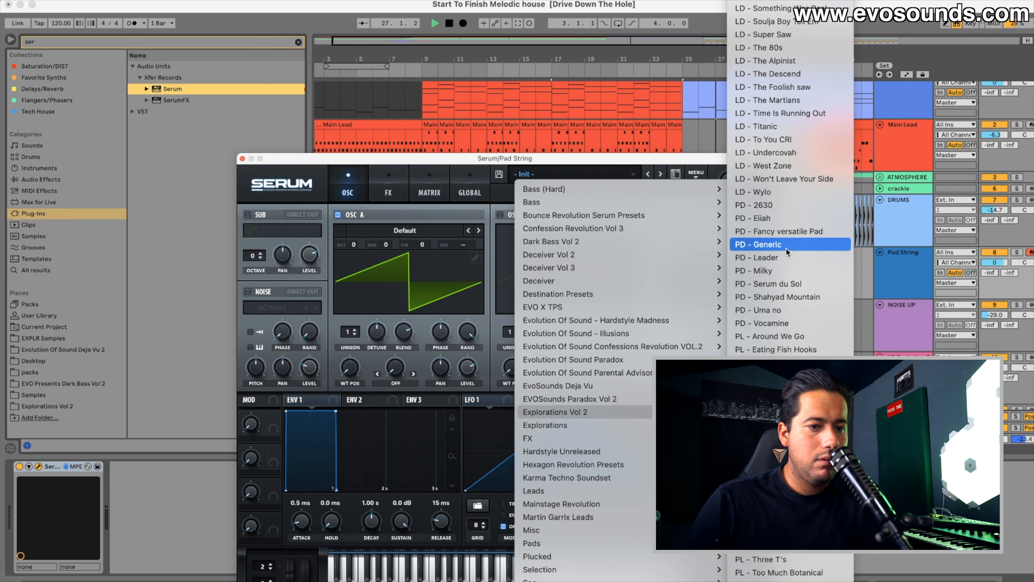
{"action": "left_click", "coordinate": [784, 218]}
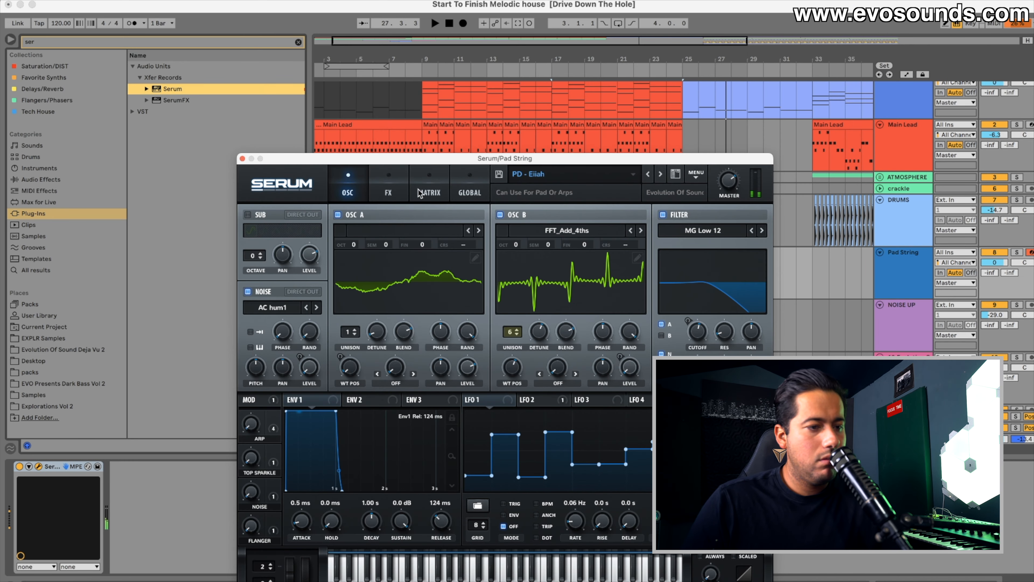
{"action": "left_click", "coordinate": [242, 159]}
Step: Play the arrangement from bar 9, set the Pad String volume to -6.6 dB, and select that track
{"action": "left_click", "coordinate": [419, 220]}
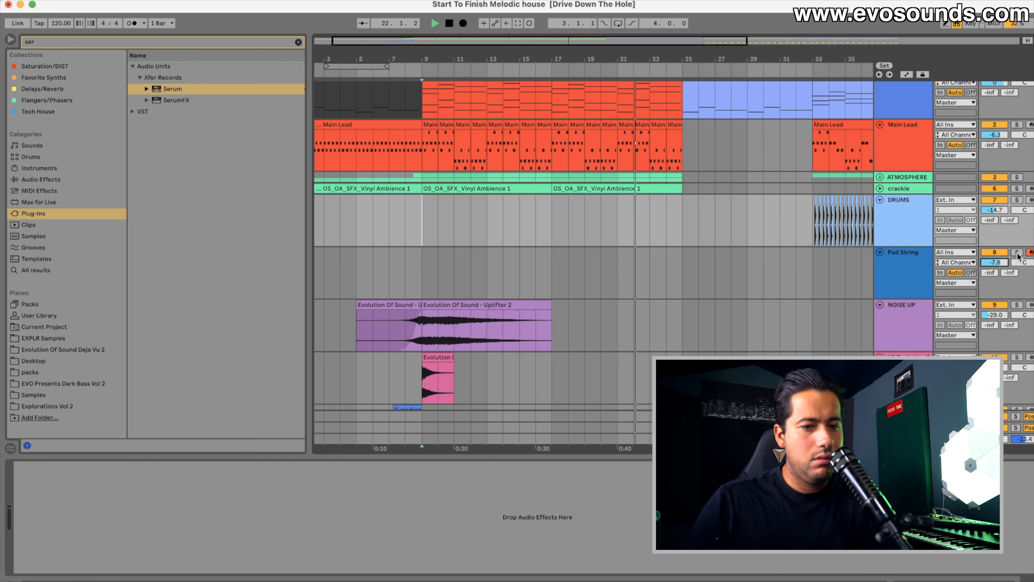
{"action": "left_click_drag", "start_coordinate": [1004, 261], "coordinate": [1004, 257]}
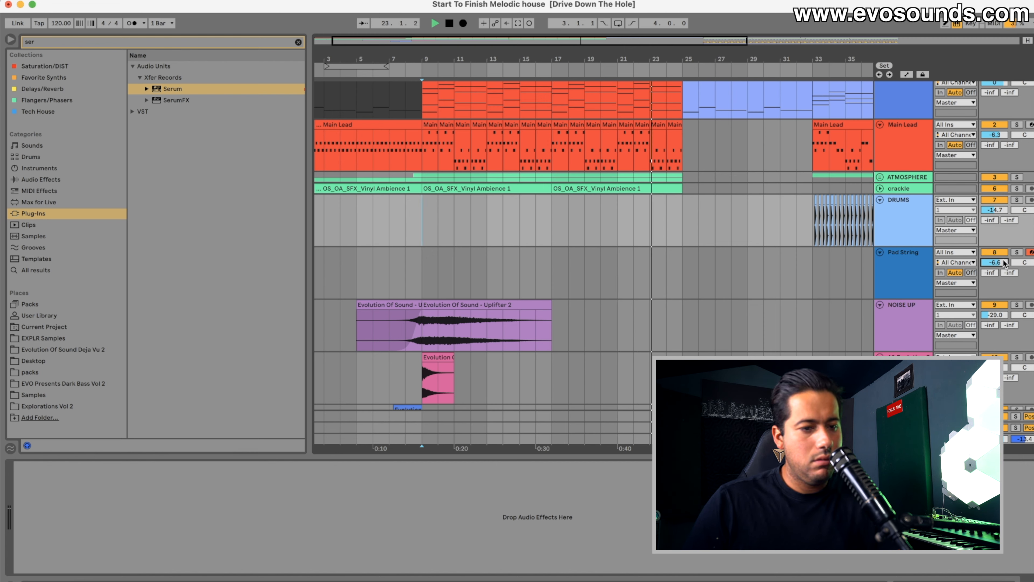
{"action": "scroll", "coordinate": [675, 230], "scroll_direction": "up", "scroll_amount": 2}
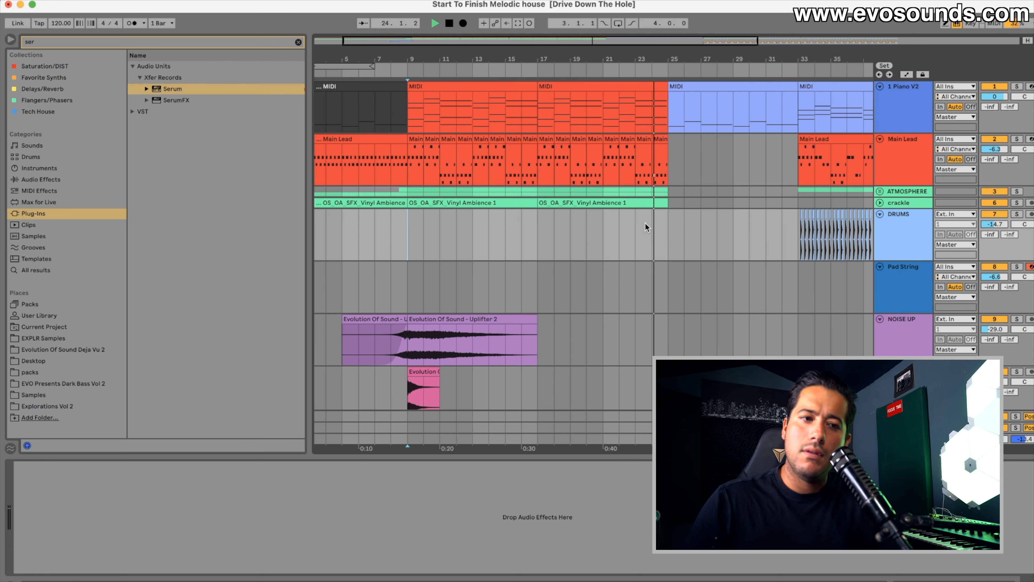
{"action": "scroll", "coordinate": [571, 236], "scroll_direction": "left", "scroll_amount": 2}
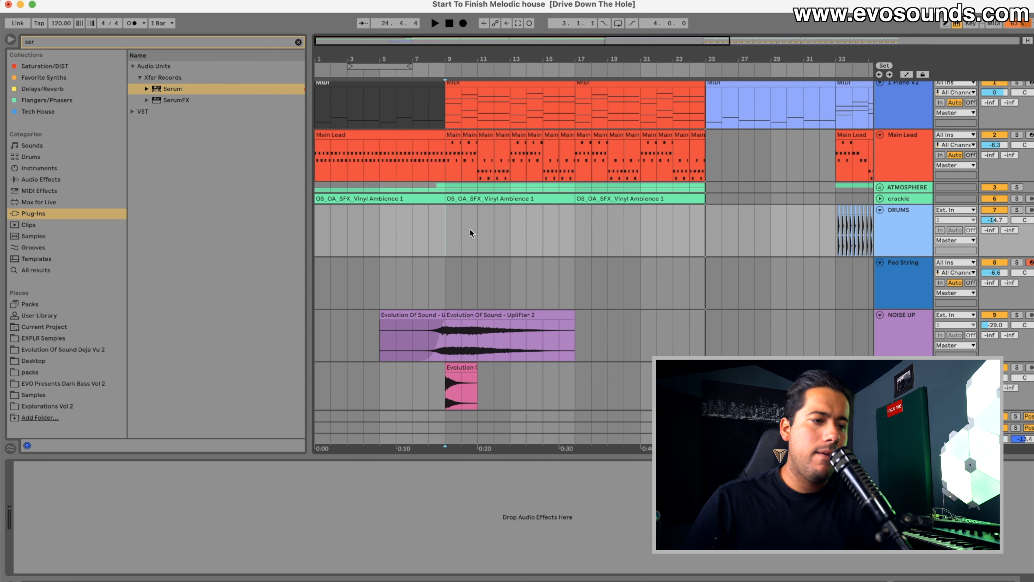
{"action": "key", "text": "space"}
{"action": "left_click", "coordinate": [906, 273]}
{"action": "double_click", "coordinate": [906, 271]}
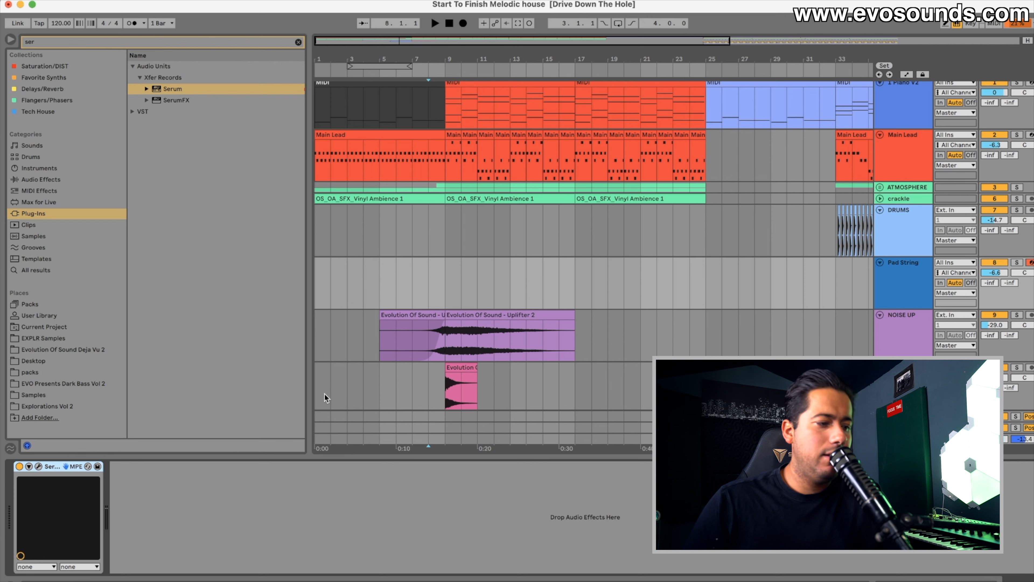
Step: Transpose all notes in the Pad String MIDI clip up one octave and deactivate them
{"action": "mouse_move", "coordinate": [420, 333]}
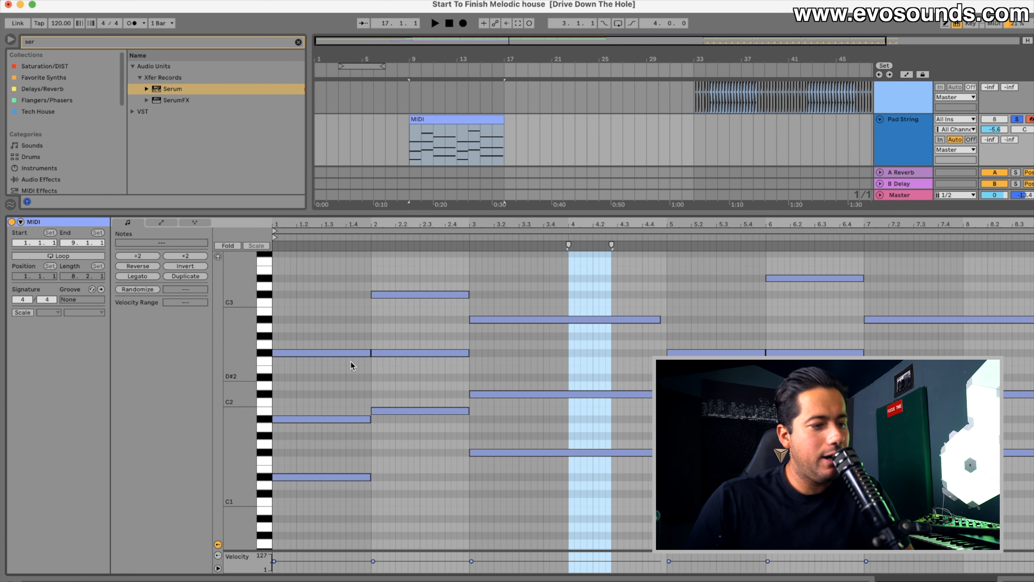
{"action": "key", "text": "super+a"}
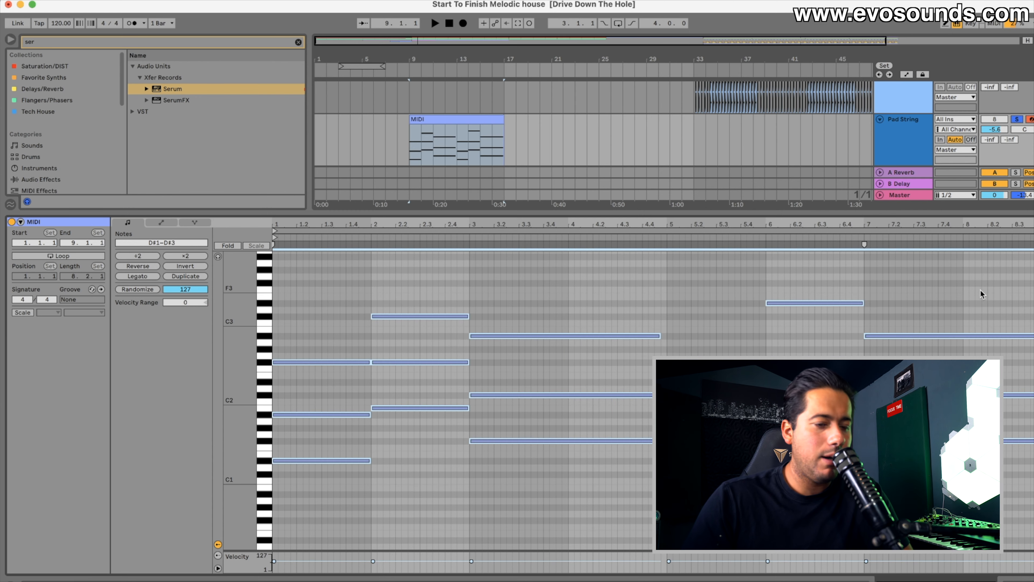
{"action": "key", "text": "shift+Up"}
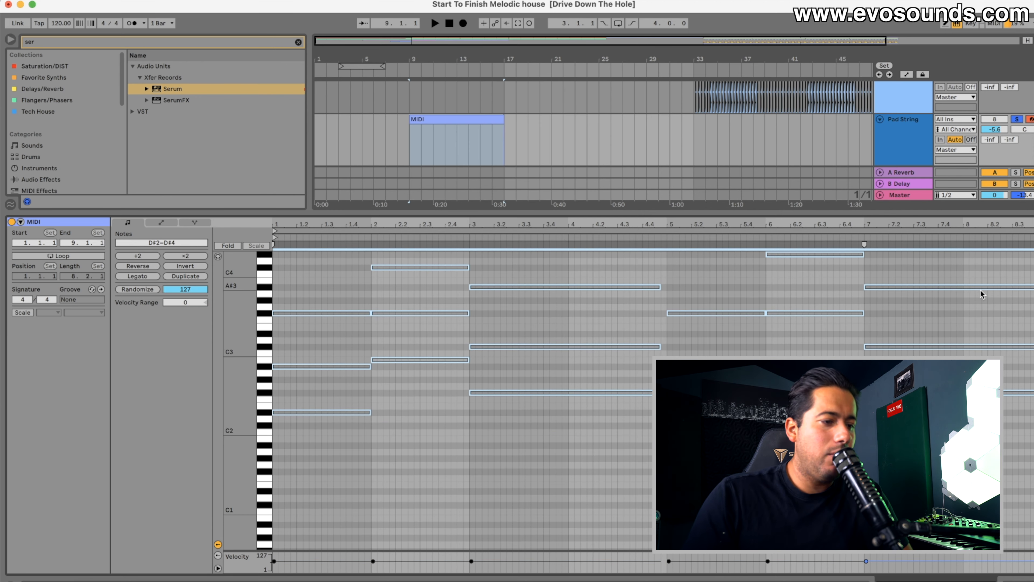
Step: Draw a C#4 note filling the first bar of the Pad String clip
{"action": "left_click_drag", "start_coordinate": [241, 362], "coordinate": [281, 363]}
{"action": "scroll", "coordinate": [313, 363], "scroll_direction": "up", "scroll_amount": 5}
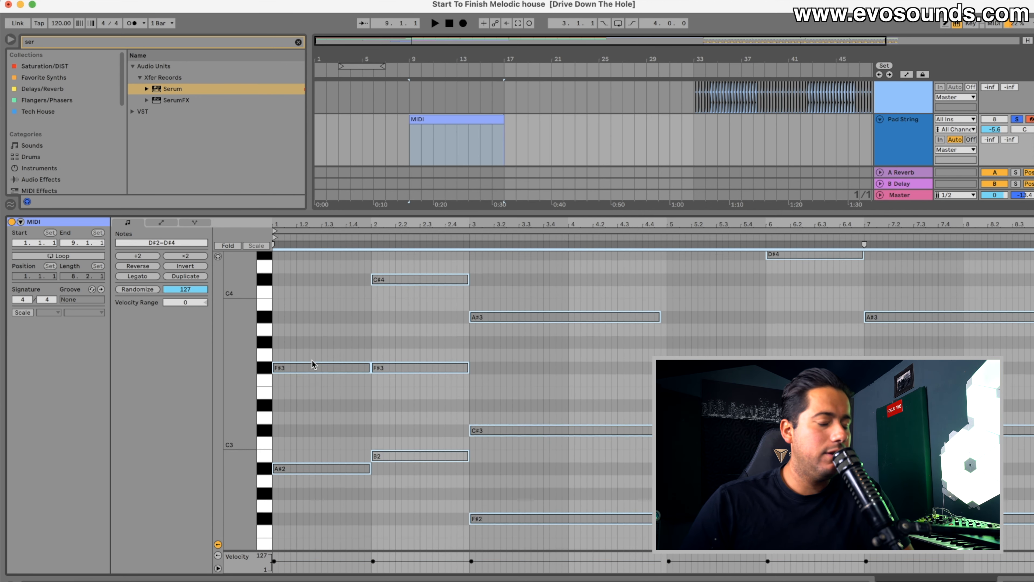
{"action": "scroll", "coordinate": [284, 370], "scroll_direction": "down", "scroll_amount": 5}
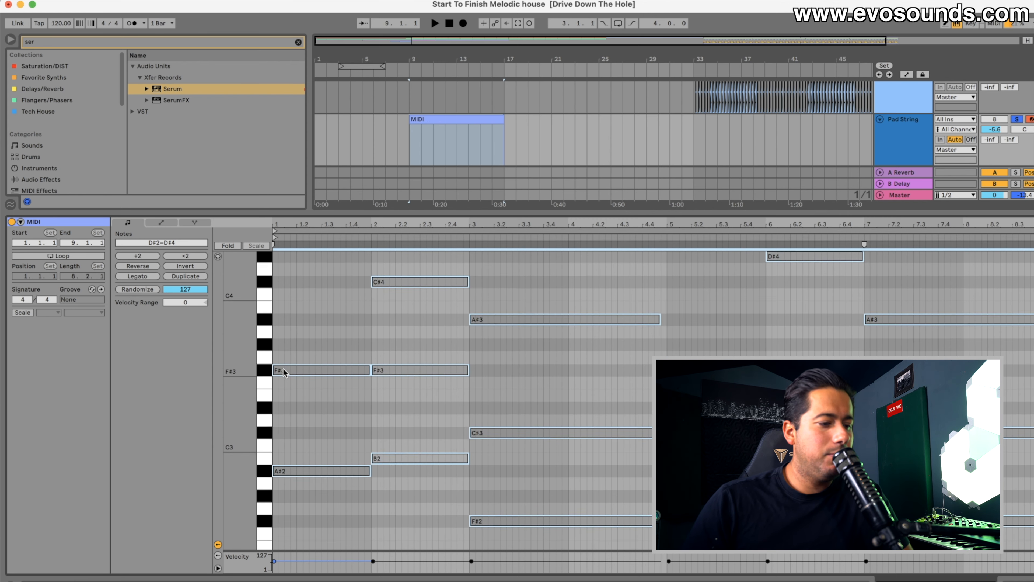
{"action": "scroll", "coordinate": [291, 371], "scroll_direction": "up", "scroll_amount": 6}
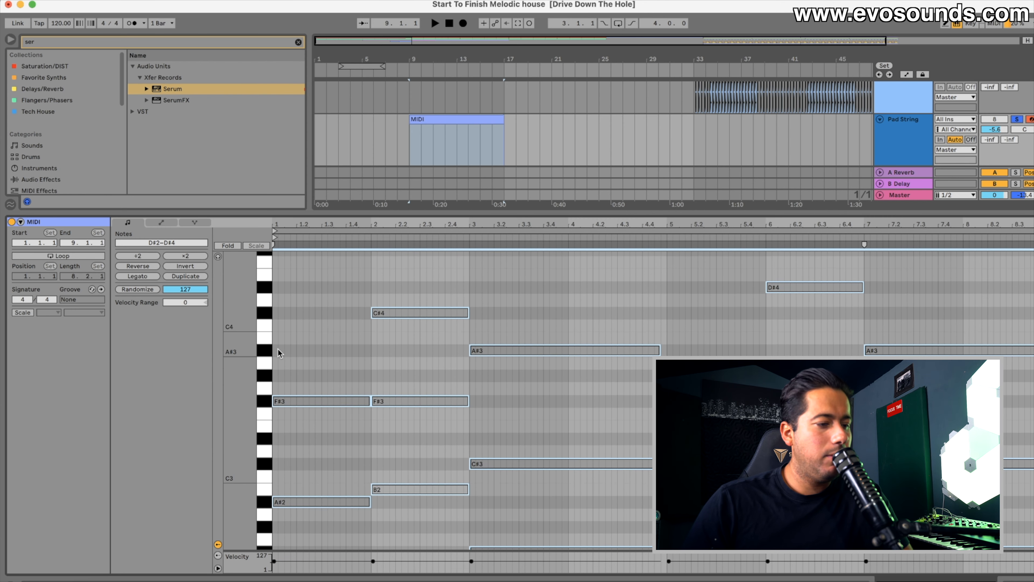
{"action": "scroll", "coordinate": [278, 353], "scroll_direction": "up", "scroll_amount": 3}
{"action": "left_click", "coordinate": [277, 353]}
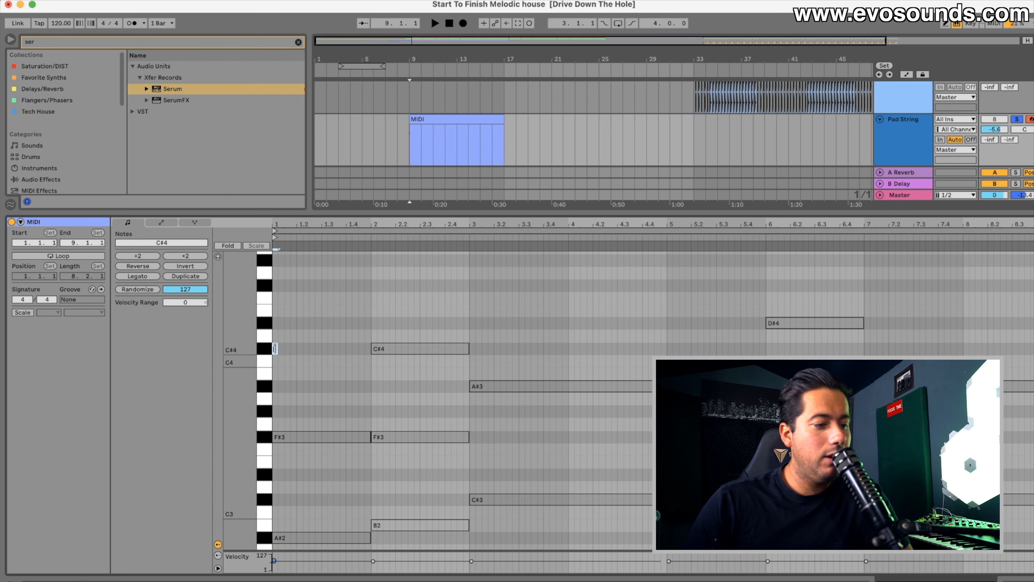
{"action": "left_click_drag", "start_coordinate": [275, 349], "coordinate": [370, 349]}
Step: Play the clip, unsolo the Pad String track and set its volume to -3.9 dB
{"action": "key", "text": "space"}
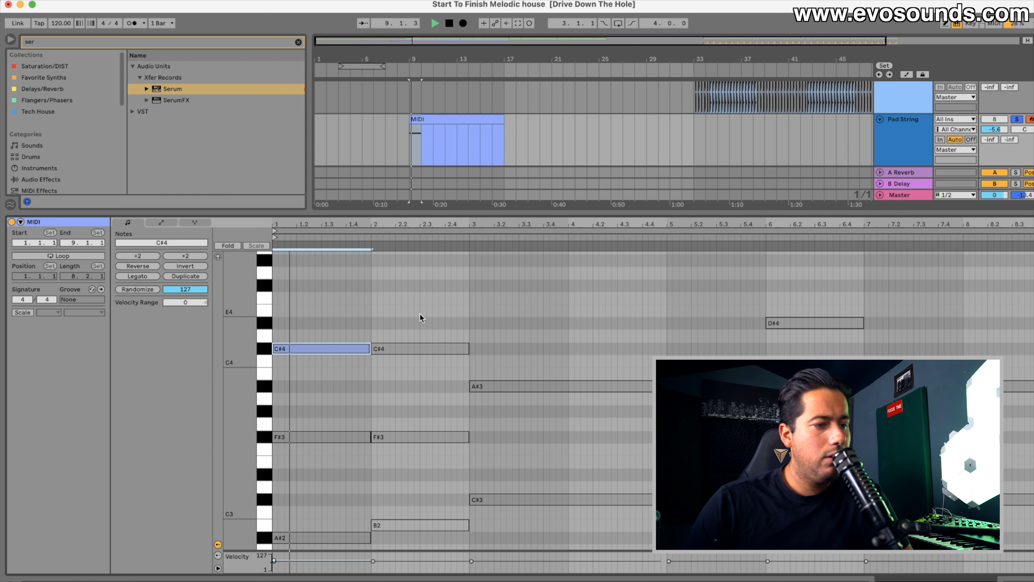
{"action": "left_click", "coordinate": [995, 120]}
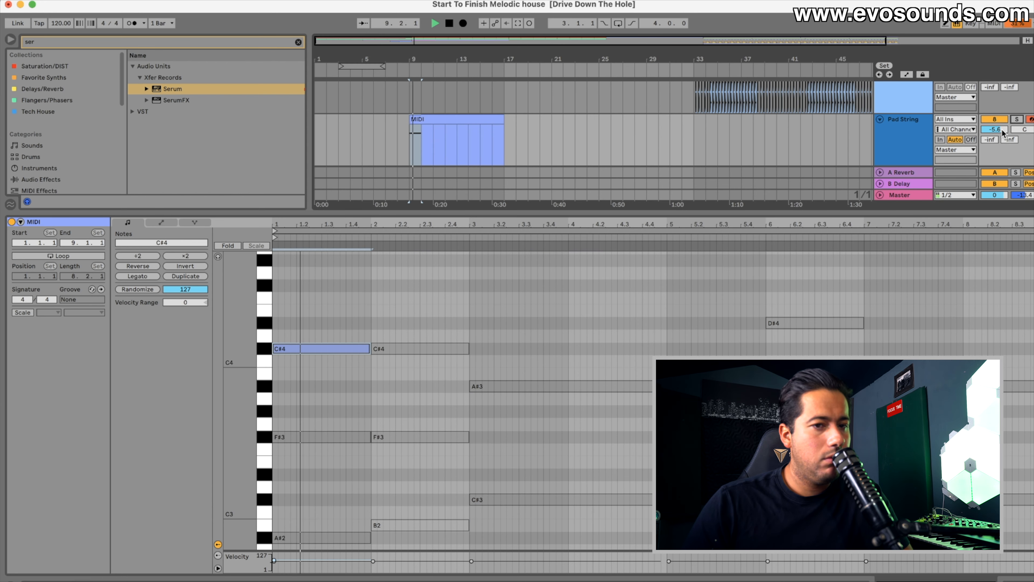
{"action": "left_click_drag", "start_coordinate": [1003, 133], "coordinate": [1003, 124]}
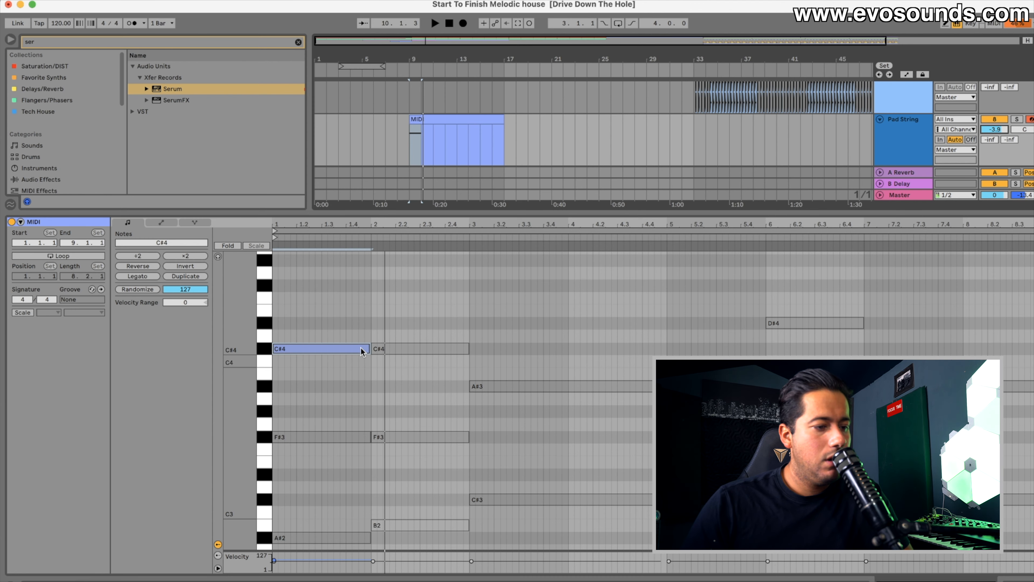
{"action": "key", "text": "space"}
Step: Copy the C#4 note into bar 2 of the clip, raise the copy to G#4 and play it back
{"action": "left_click_drag", "start_coordinate": [377, 349], "coordinate": [395, 324]}
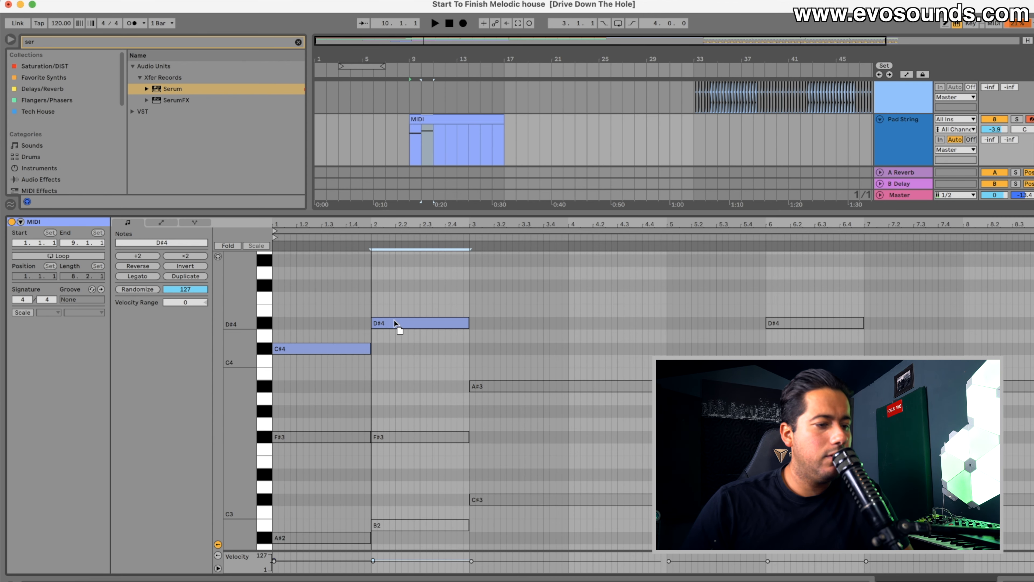
{"action": "scroll", "coordinate": [393, 331], "scroll_direction": "up", "scroll_amount": 3}
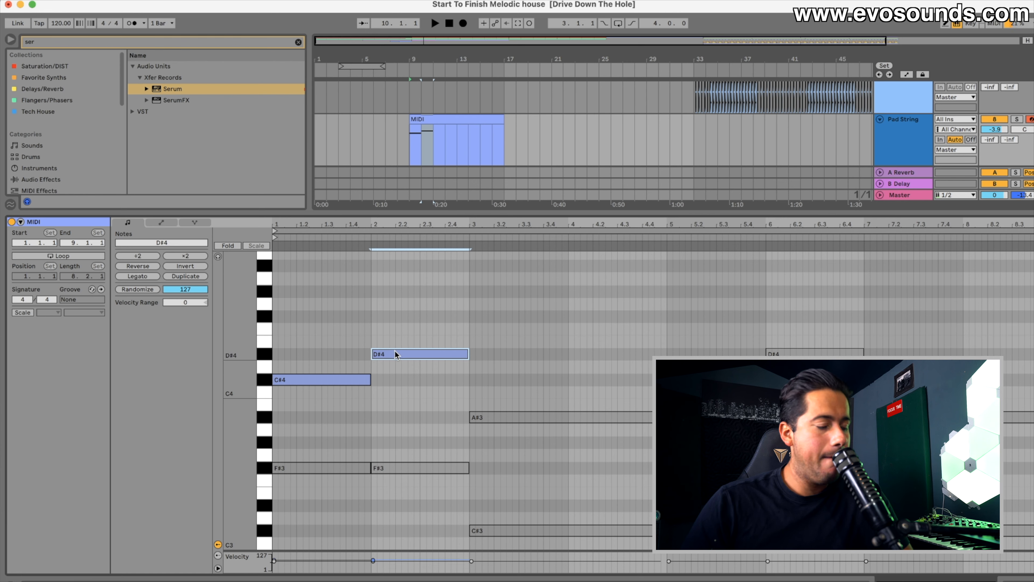
{"action": "left_click_drag", "start_coordinate": [395, 353], "coordinate": [394, 295]}
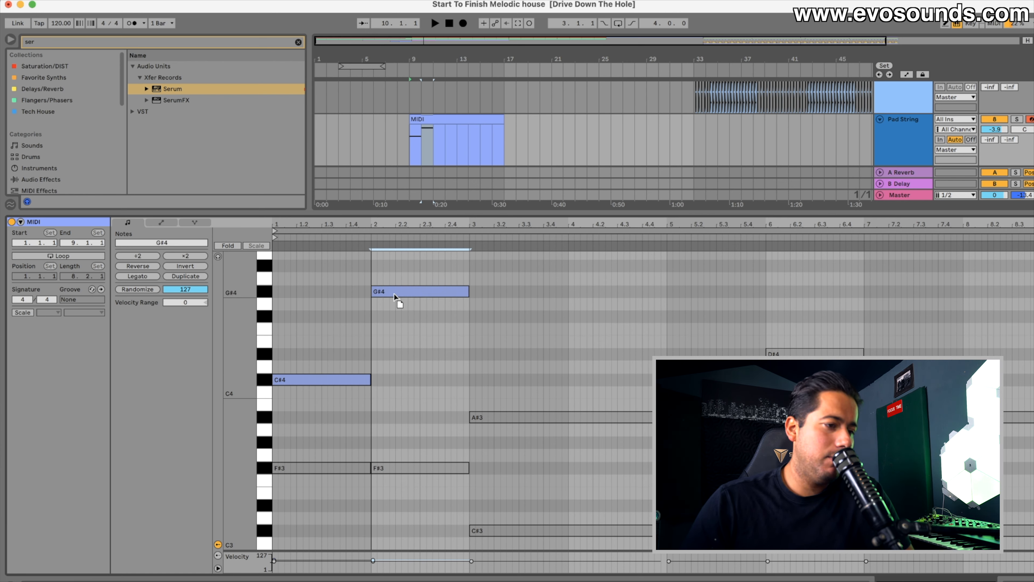
{"action": "key", "text": "space"}
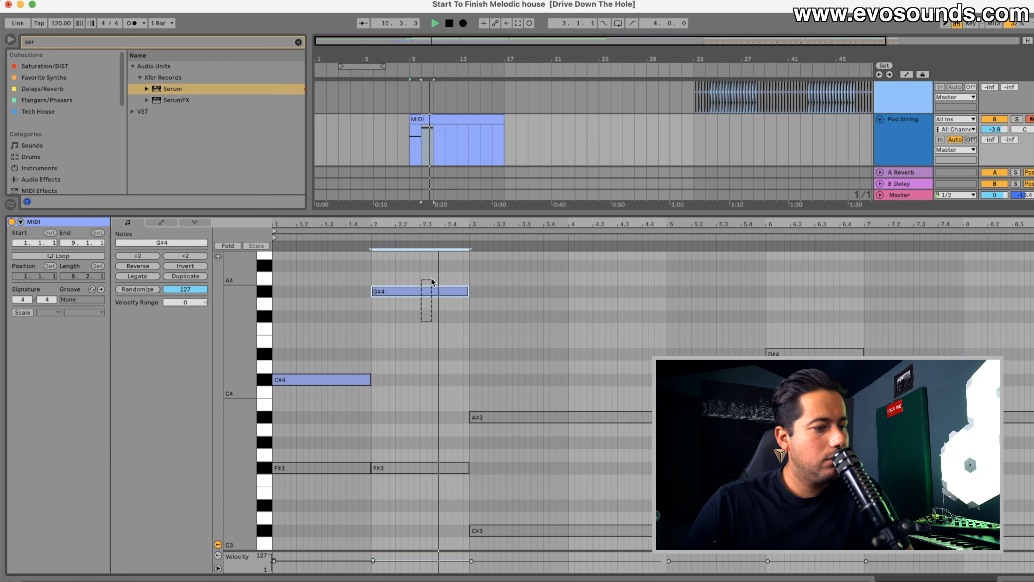
Step: Duplicate the G#4 note into bar 3, raise the copy to A#4 and extend it through bar 4
{"action": "key", "text": "super+d"}
{"action": "key", "text": "space"}
{"action": "scroll", "coordinate": [497, 328], "scroll_direction": "down", "scroll_amount": 5}
{"action": "scroll", "coordinate": [496, 328], "scroll_direction": "up", "scroll_amount": 5}
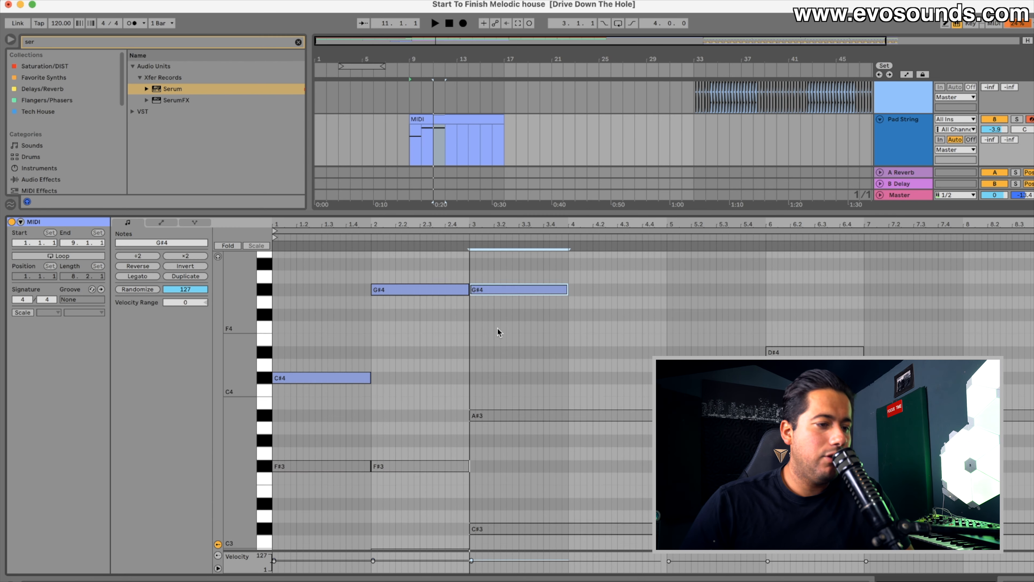
{"action": "left_click_drag", "start_coordinate": [492, 306], "coordinate": [492, 275]}
{"action": "key", "text": "space"}
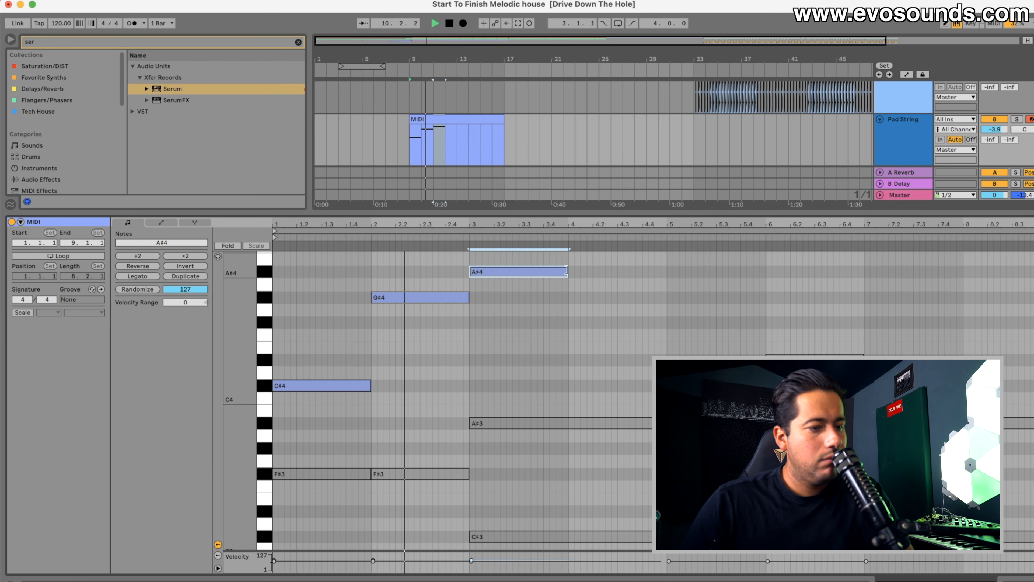
{"action": "left_click_drag", "start_coordinate": [565, 272], "coordinate": [667, 271]}
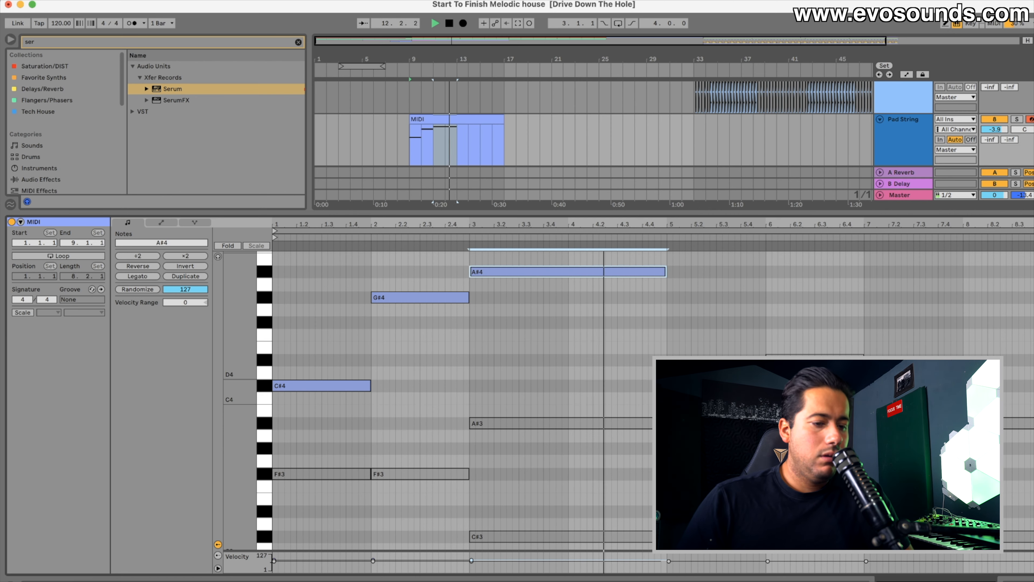
Step: Stop playback and duplicate the four-bar C#4, G#4, A#4 melody into bars 5 to 8 of the clip
{"action": "left_click", "coordinate": [649, 382]}
{"action": "key", "text": "space"}
{"action": "key", "text": "super+a"}
{"action": "key", "text": "super+d"}
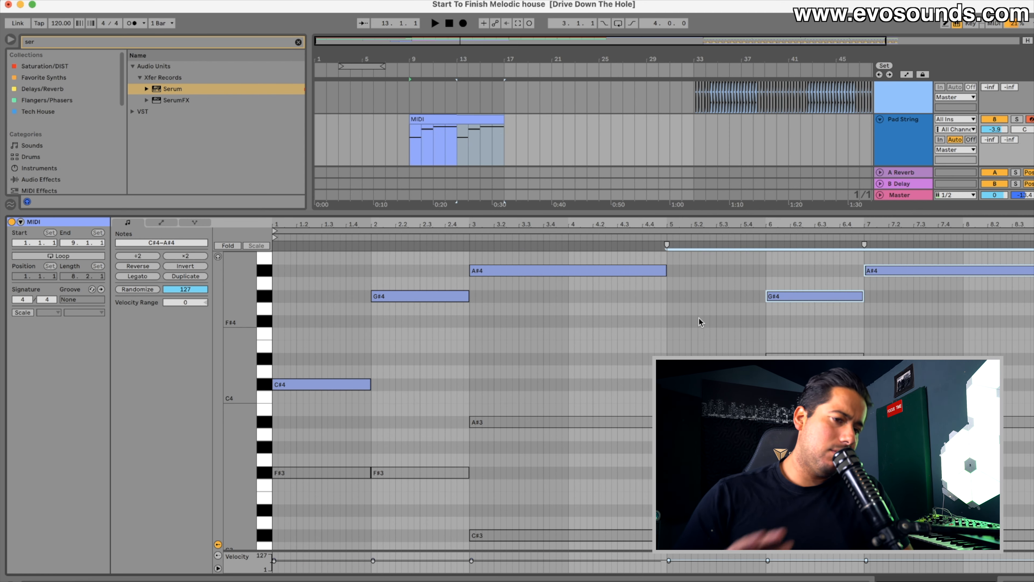
Step: Raise the melody note in bar 5 to D#4 and set the Pad String volume to -1.2 dB
{"action": "left_click", "coordinate": [643, 231]}
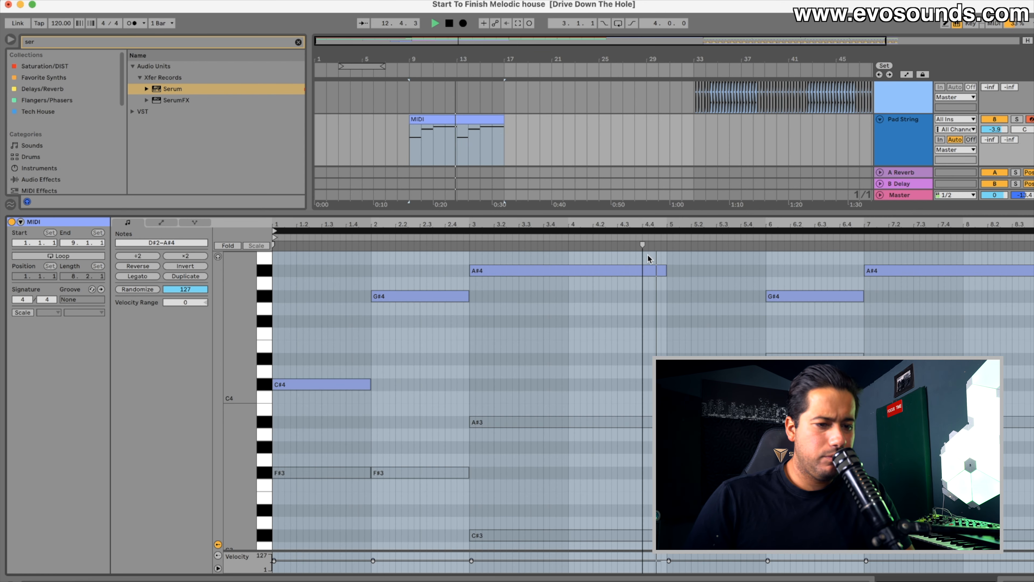
{"action": "key", "text": "space"}
{"action": "left_click_drag", "start_coordinate": [717, 385], "coordinate": [717, 359]}
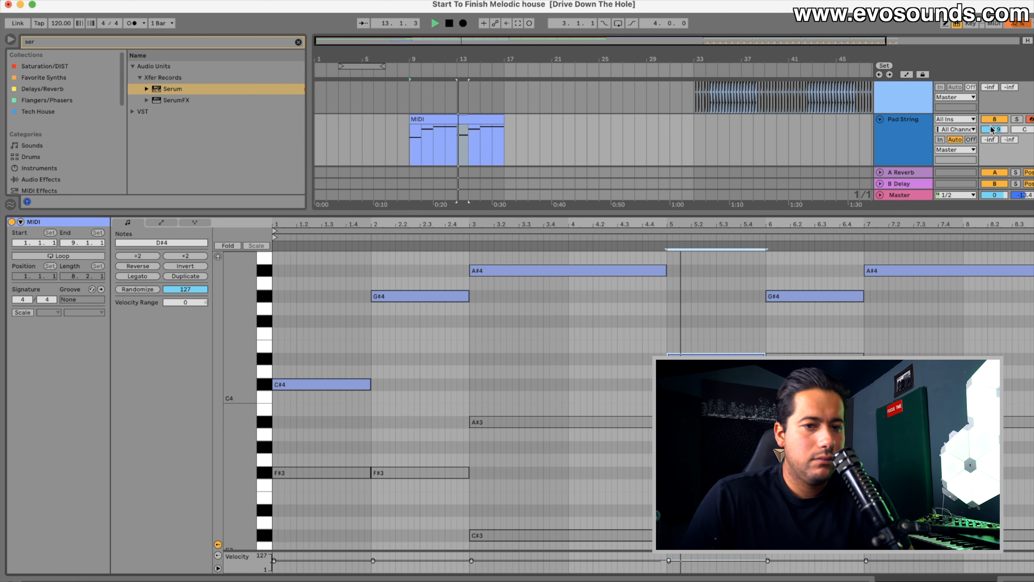
{"action": "scroll", "coordinate": [798, 295], "scroll_direction": "up", "scroll_amount": 4}
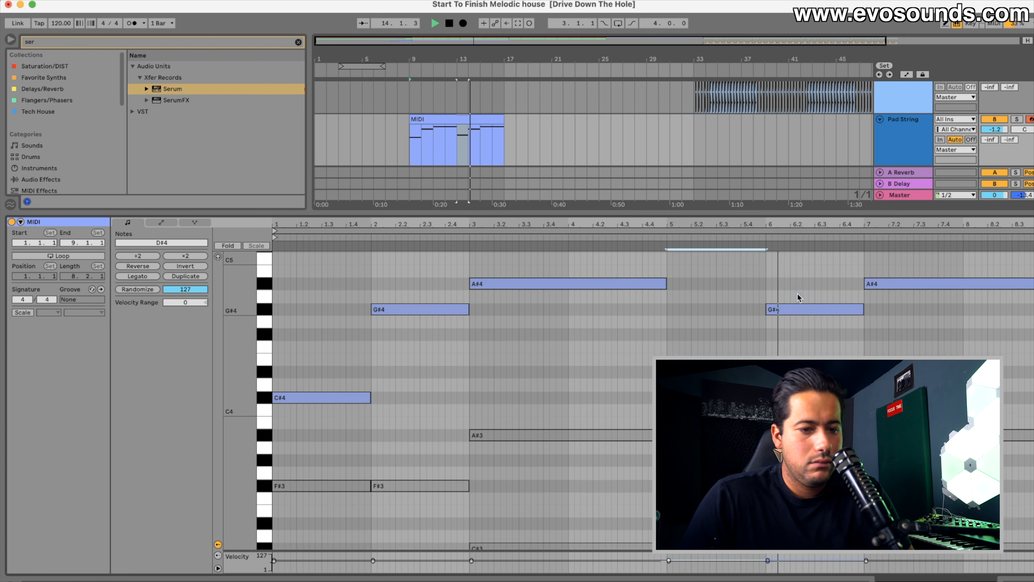
Step: Lower the A#4 melody note starting at bar 7 to F#4 and play the ending back
{"action": "key", "text": "space"}
{"action": "left_click_drag", "start_coordinate": [870, 311], "coordinate": [870, 362]}
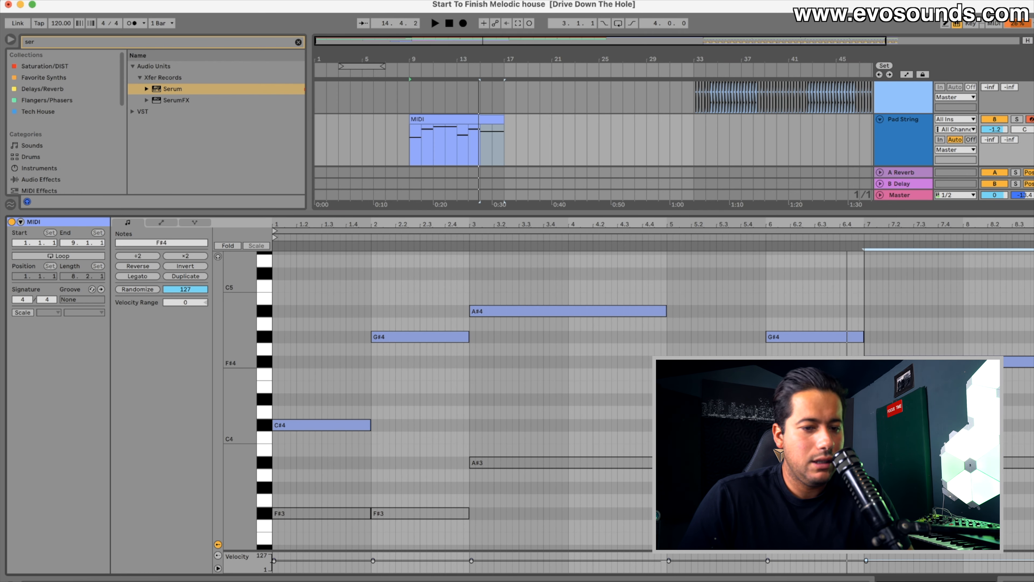
{"action": "left_click", "coordinate": [832, 237]}
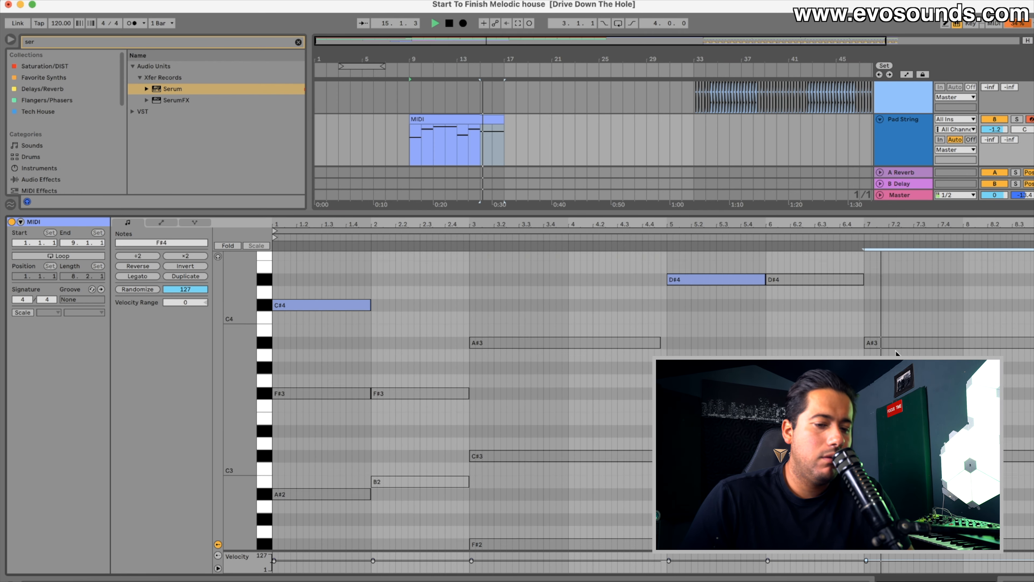
Step: Duplicate the eight-bar Pad String MIDI clip so the copy starts at bar 17 of the arrangement
{"action": "scroll", "coordinate": [841, 288], "scroll_direction": "down", "scroll_amount": 8}
{"action": "key", "text": "super+d"}
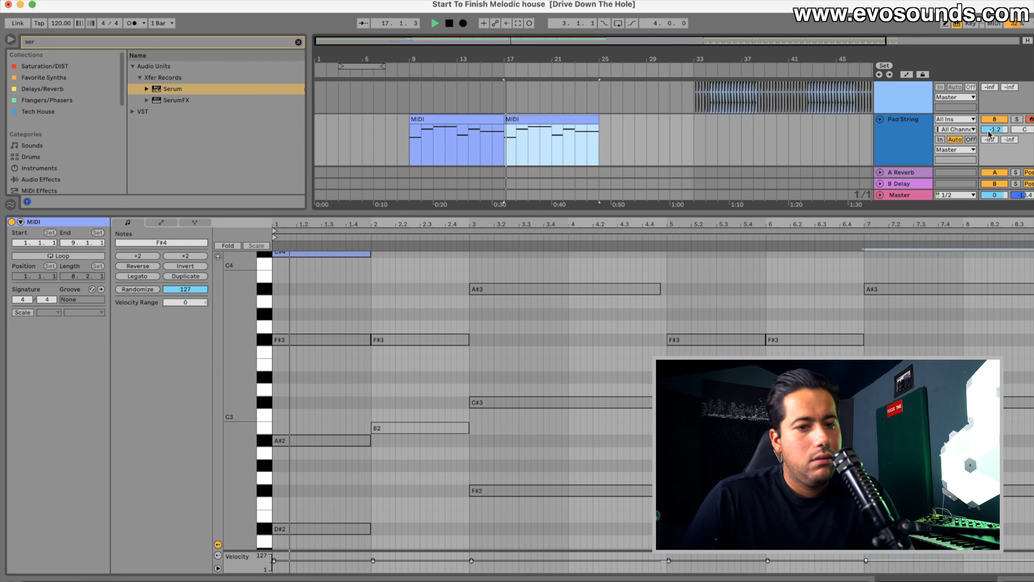
Step: Lower the Pad String volume to -3.4 dB and consolidate its two adjacent MIDI clips into one 16-bar clip
{"action": "left_click_drag", "start_coordinate": [994, 130], "coordinate": [994, 138]}
{"action": "left_click_drag", "start_coordinate": [592, 137], "coordinate": [412, 120]}
{"action": "key", "text": "super+j"}
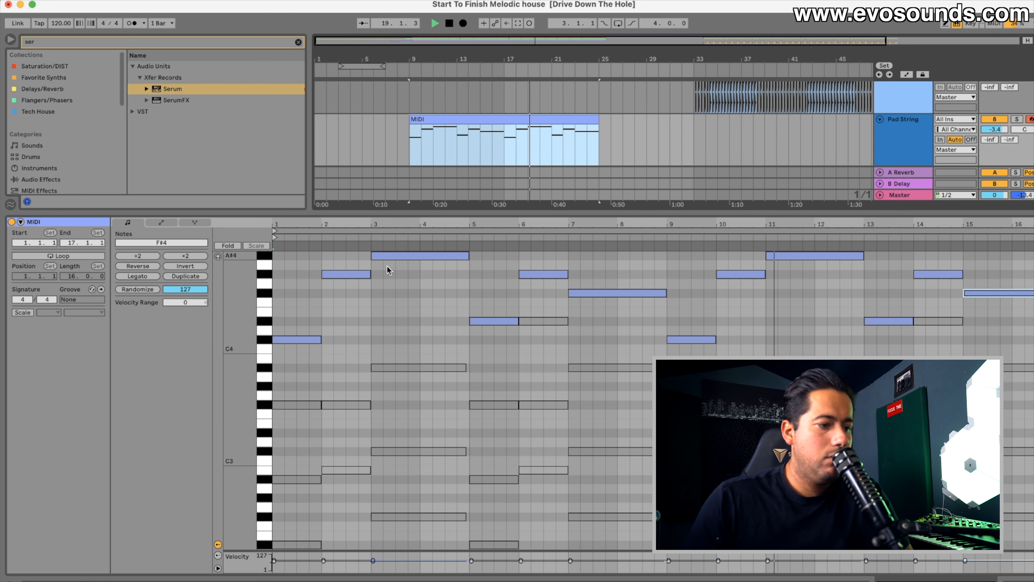
Step: Transpose the consolidated clip's melody notes from C#4–A#4 down one octave and play them back
{"action": "scroll", "coordinate": [303, 365], "scroll_direction": "up", "scroll_amount": 2}
{"action": "left_click", "coordinate": [301, 370]}
{"action": "key", "text": "super+a"}
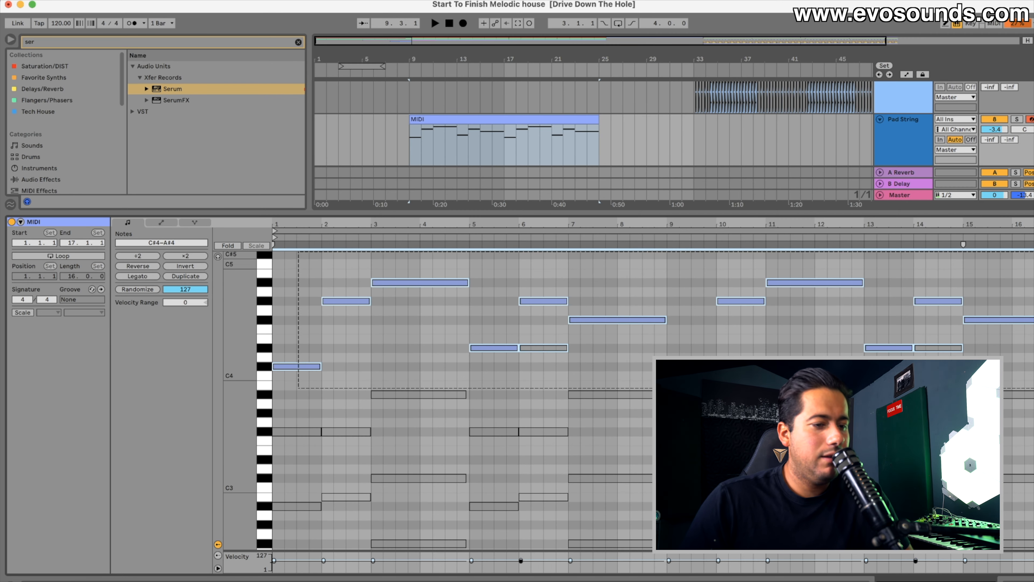
{"action": "key", "text": "shift+Down"}
{"action": "key", "text": "space"}
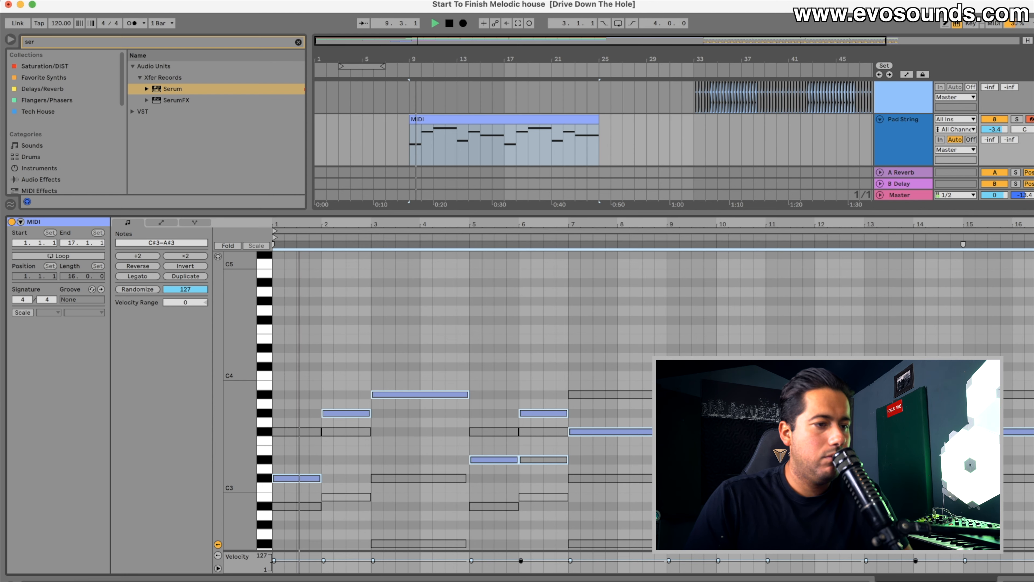
Step: Open the Pad String track's Serum, load the PD - Generic preset while soloed, and set the track volume to -10.2 dB
{"action": "left_click", "coordinate": [889, 137]}
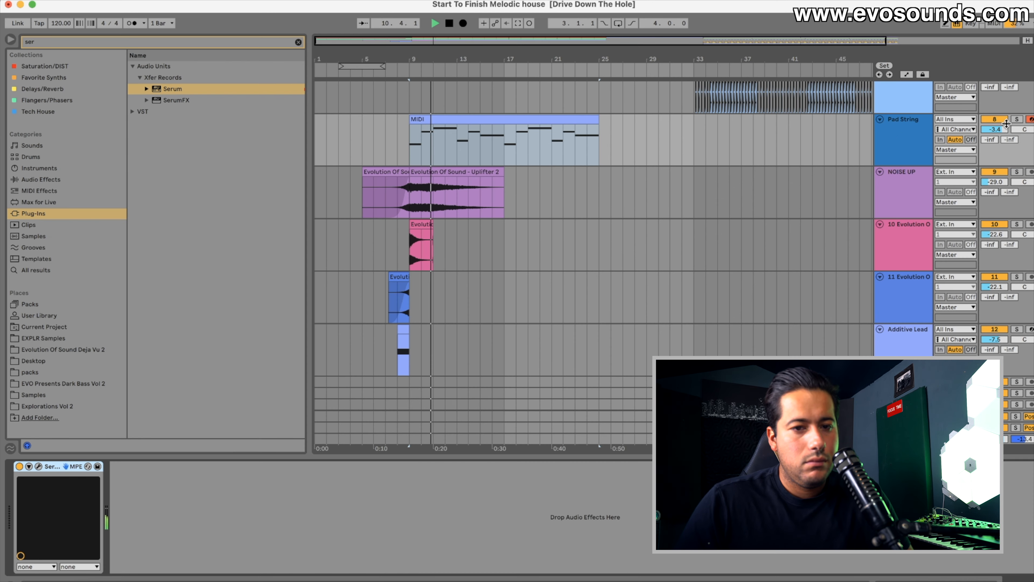
{"action": "left_click", "coordinate": [38, 466]}
{"action": "left_click", "coordinate": [660, 175]}
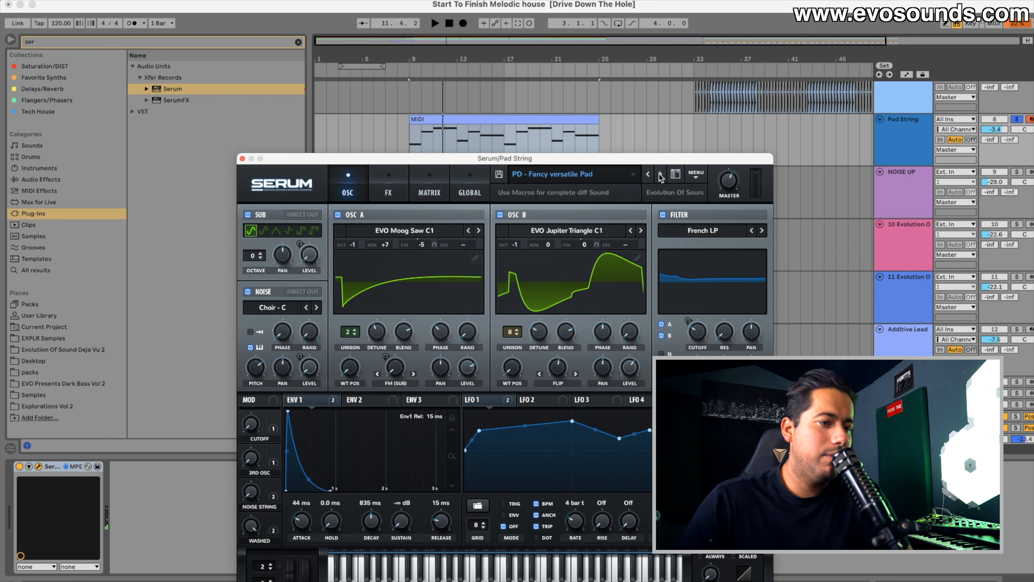
{"action": "left_click", "coordinate": [661, 175]}
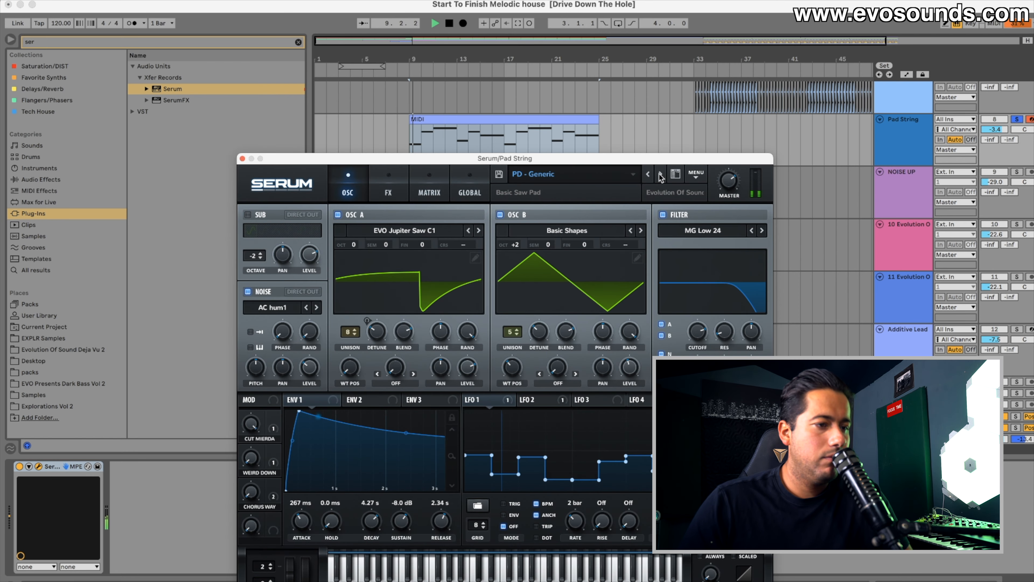
{"action": "left_click", "coordinate": [1017, 121]}
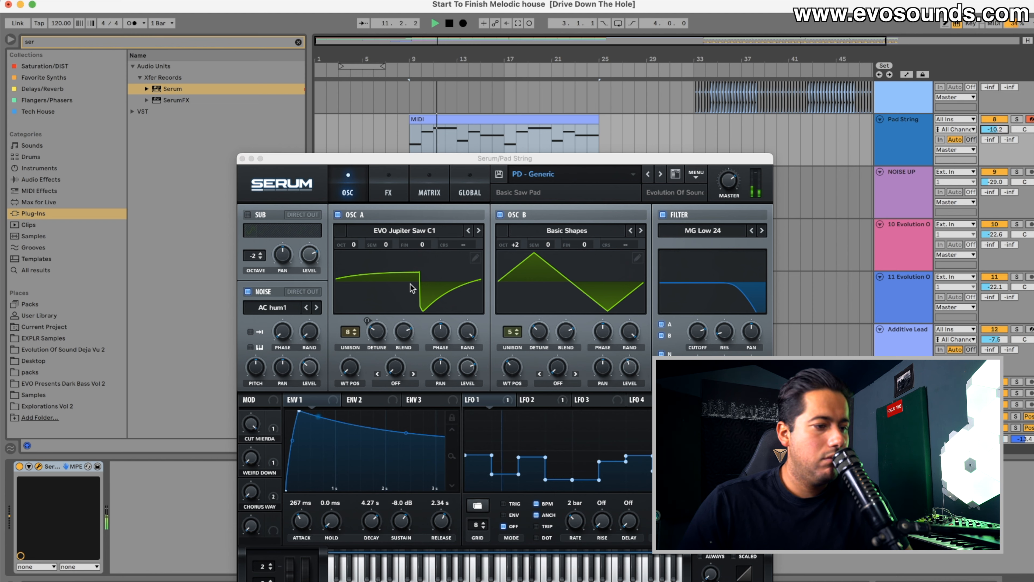
Step: Switch off Serum's chorus effect and set the unison of oscillators A and B to 1
{"action": "left_click", "coordinate": [391, 195]}
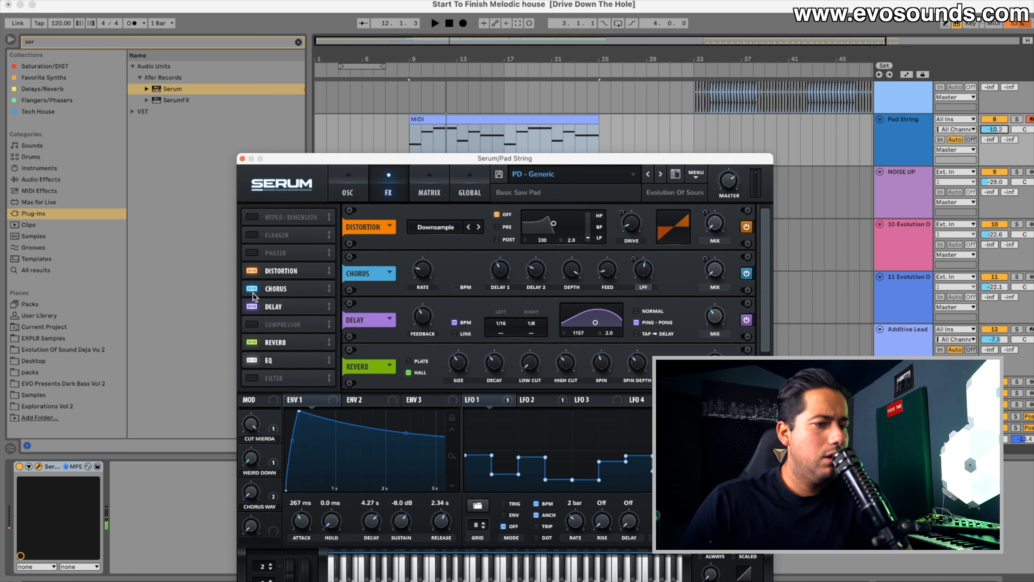
{"action": "left_click", "coordinate": [252, 289]}
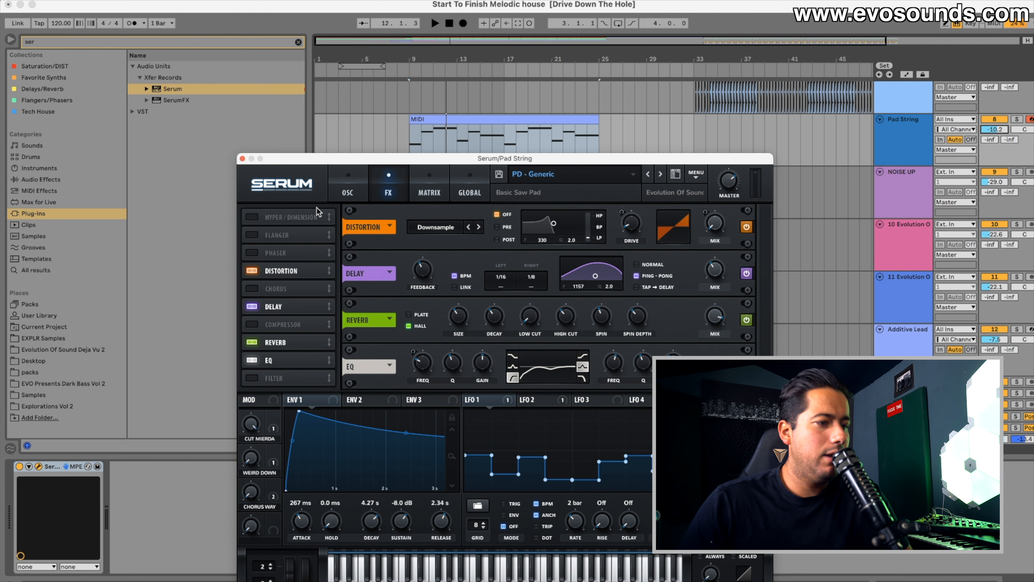
{"action": "left_click", "coordinate": [347, 192]}
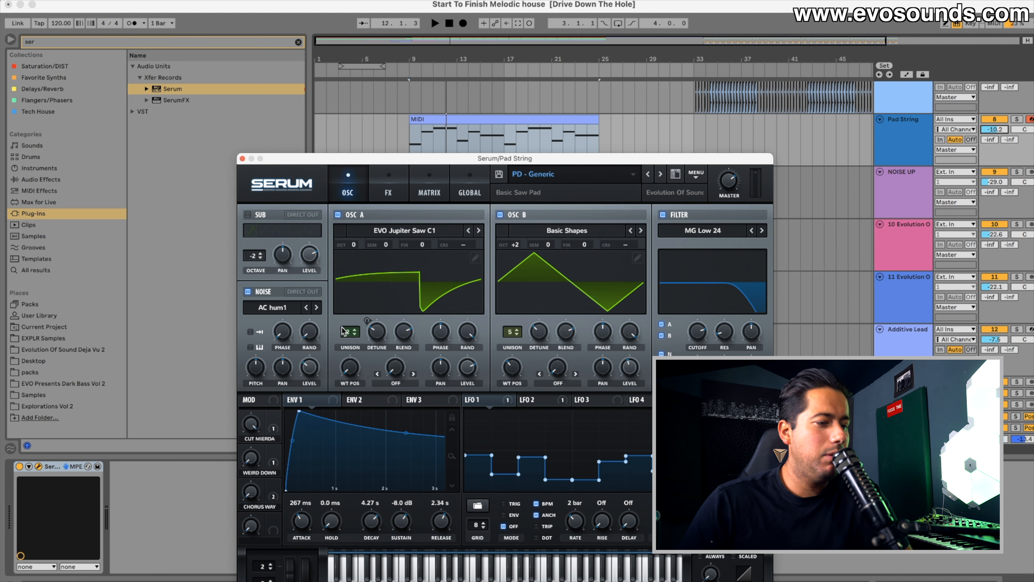
{"action": "left_click_drag", "start_coordinate": [343, 329], "coordinate": [344, 338]}
{"action": "left_click_drag", "start_coordinate": [507, 333], "coordinate": [484, 438]}
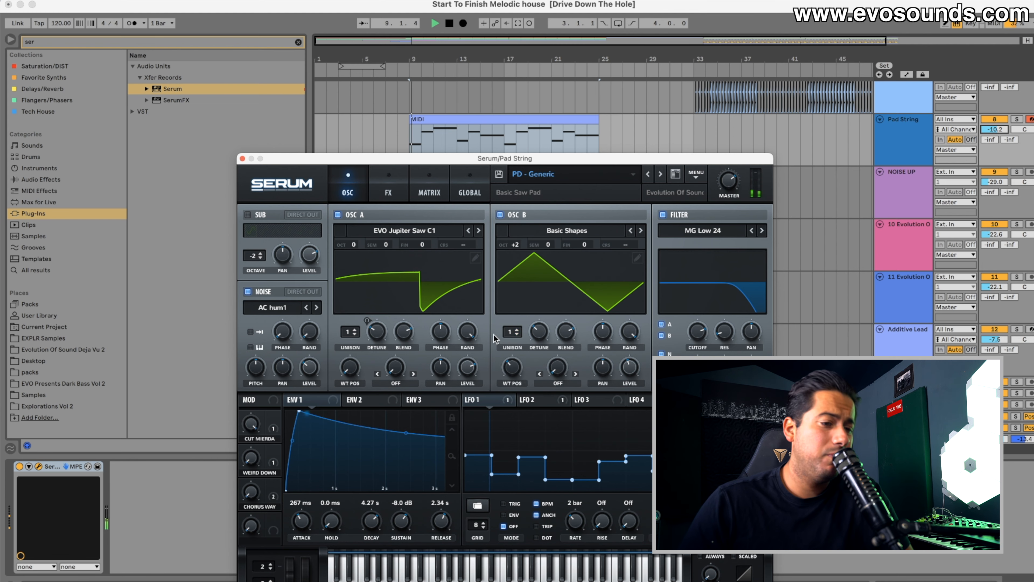
Step: Check the pad soloed and in the mix, reduce Serum's reverb mix, and set the Pad String volume to -6.5 dB
{"action": "left_click", "coordinate": [1017, 120]}
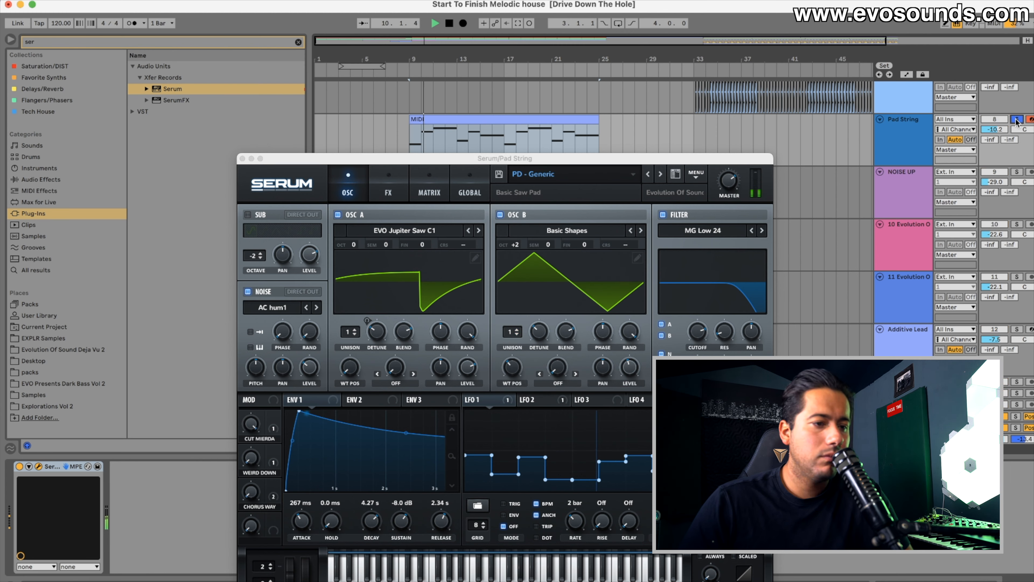
{"action": "left_click", "coordinate": [1017, 120]}
{"action": "left_click", "coordinate": [387, 190]}
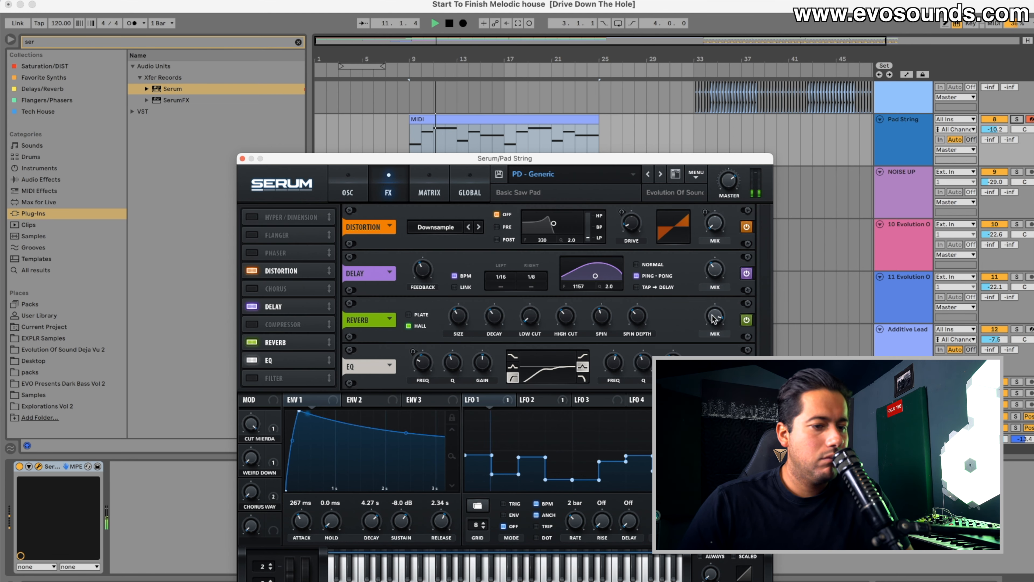
{"action": "left_click_drag", "start_coordinate": [714, 319], "coordinate": [707, 346]}
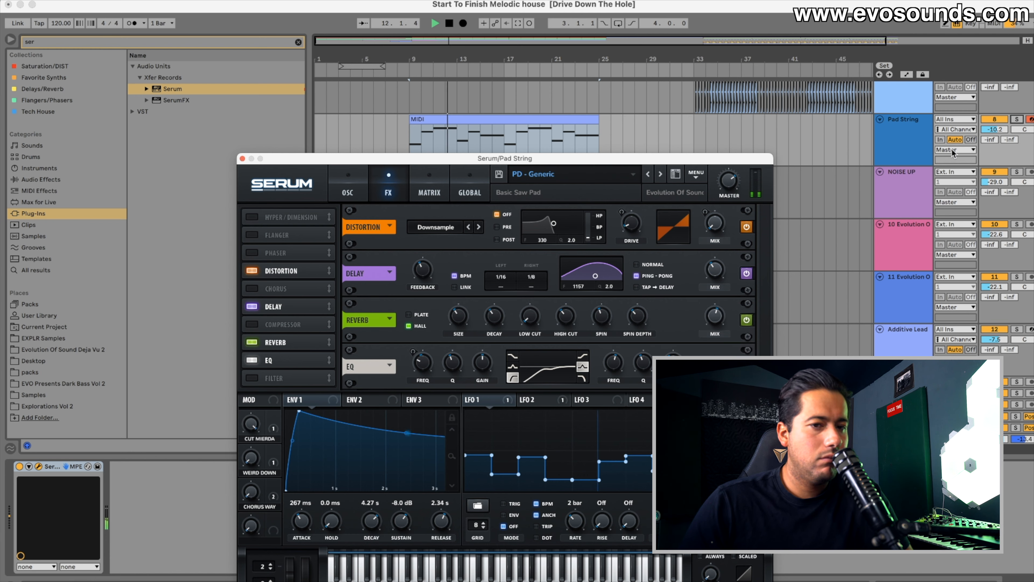
{"action": "left_click_drag", "start_coordinate": [995, 129], "coordinate": [995, 119]}
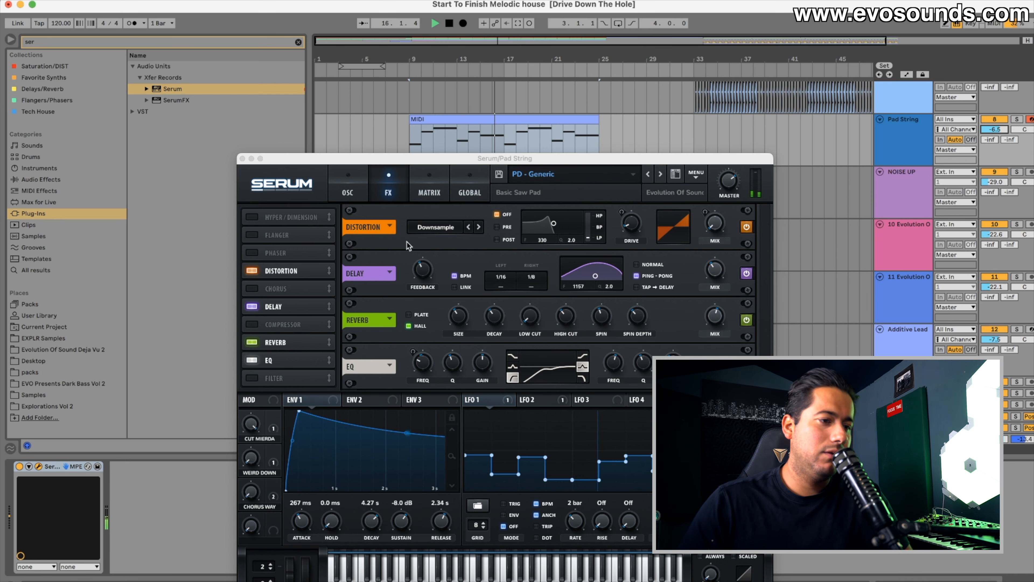
Step: Switch off the noise oscillator in Serum's PD - Generic preset
{"action": "left_click", "coordinate": [347, 193]}
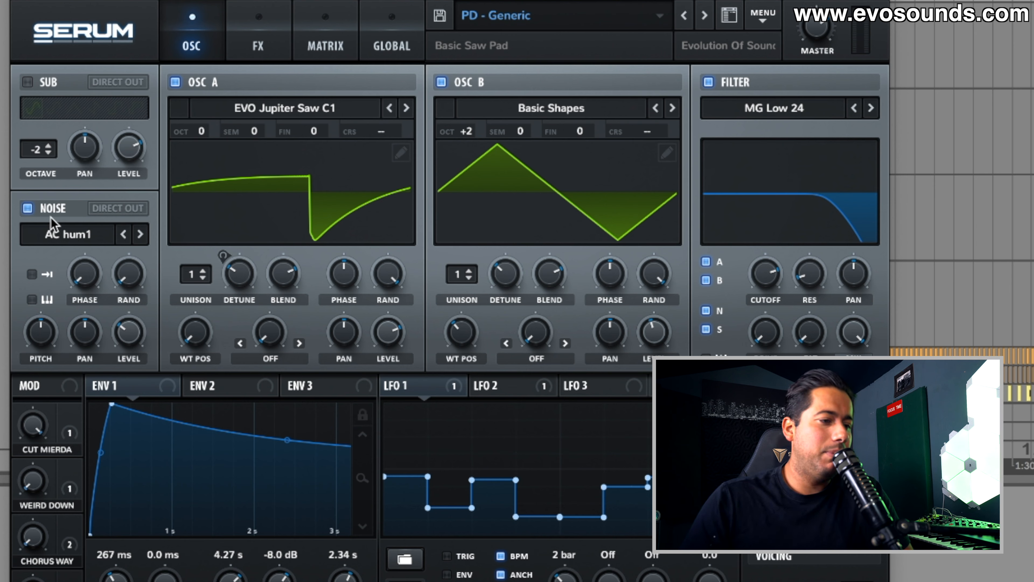
{"action": "left_click", "coordinate": [28, 209]}
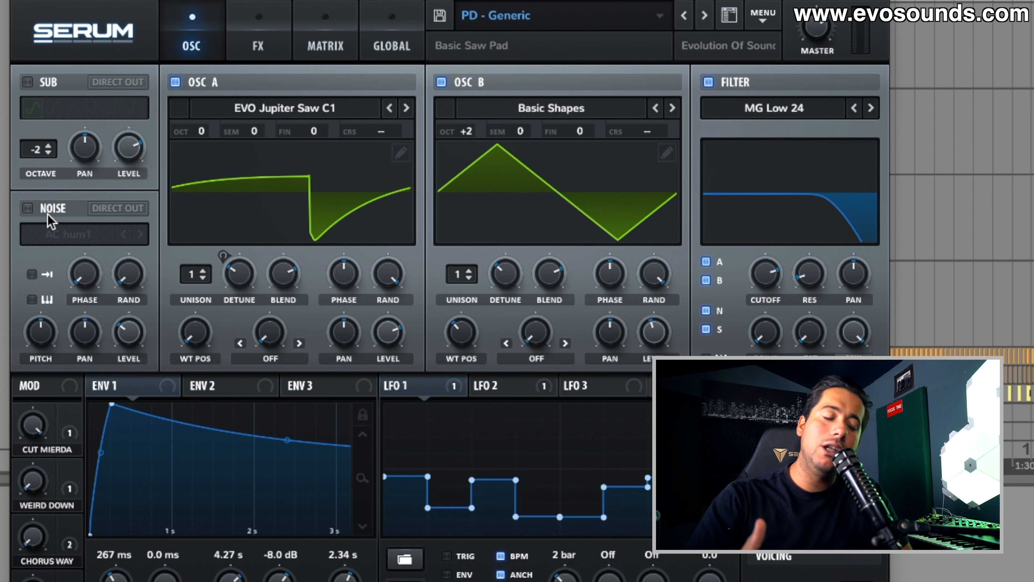
Step: Try more unison voices on oscillators A and B, with 4 voices on oscillator B, and lower them again
{"action": "left_click", "coordinate": [192, 277]}
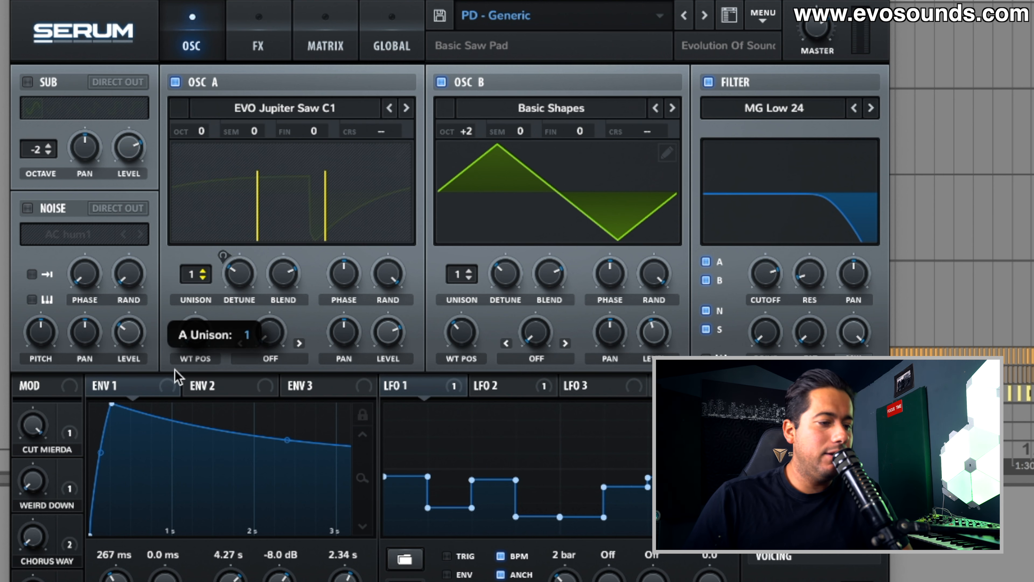
{"action": "left_click", "coordinate": [469, 272]}
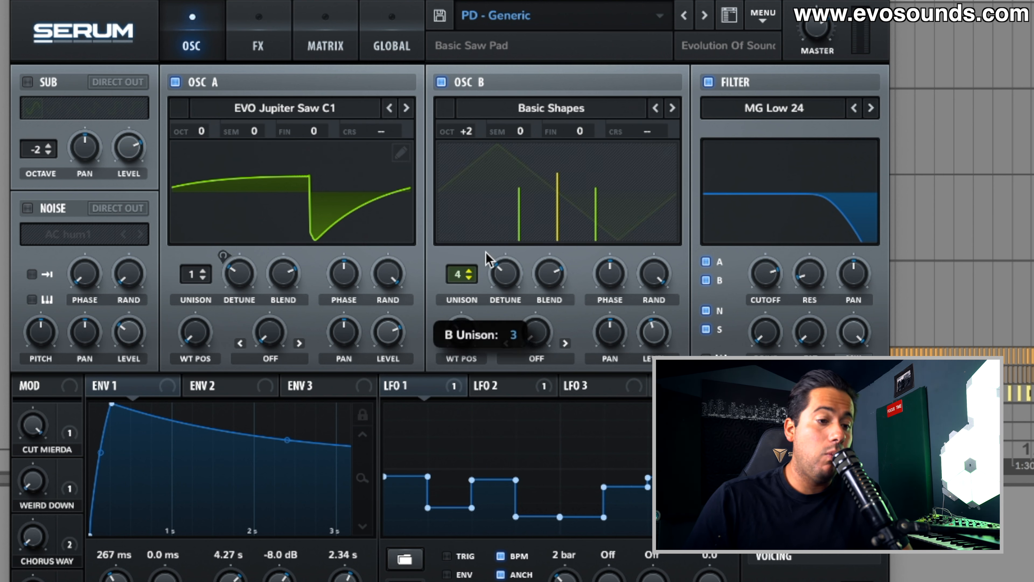
{"action": "left_click_drag", "start_coordinate": [489, 244], "coordinate": [499, 269]}
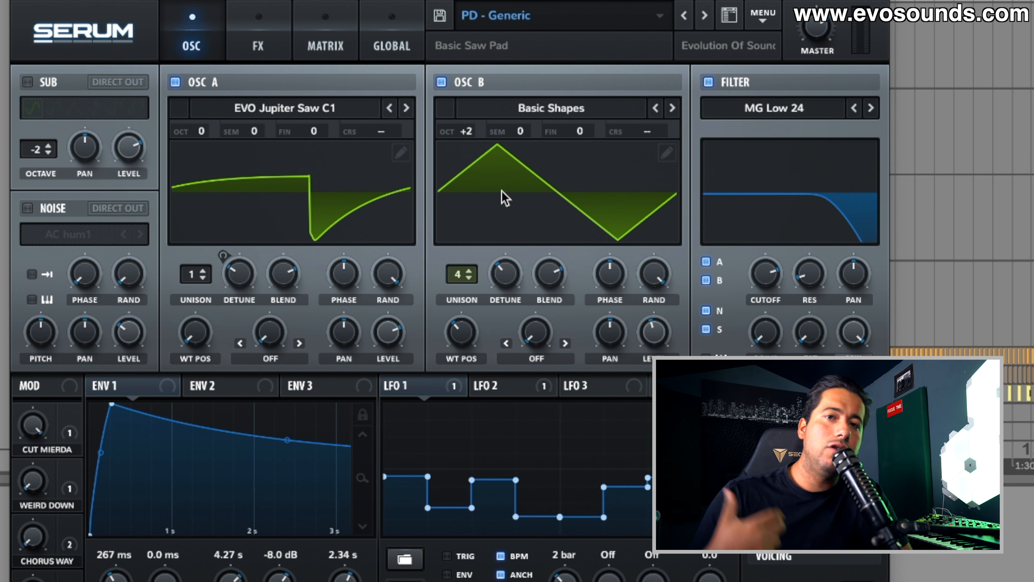
{"action": "left_click_drag", "start_coordinate": [467, 269], "coordinate": [467, 285]}
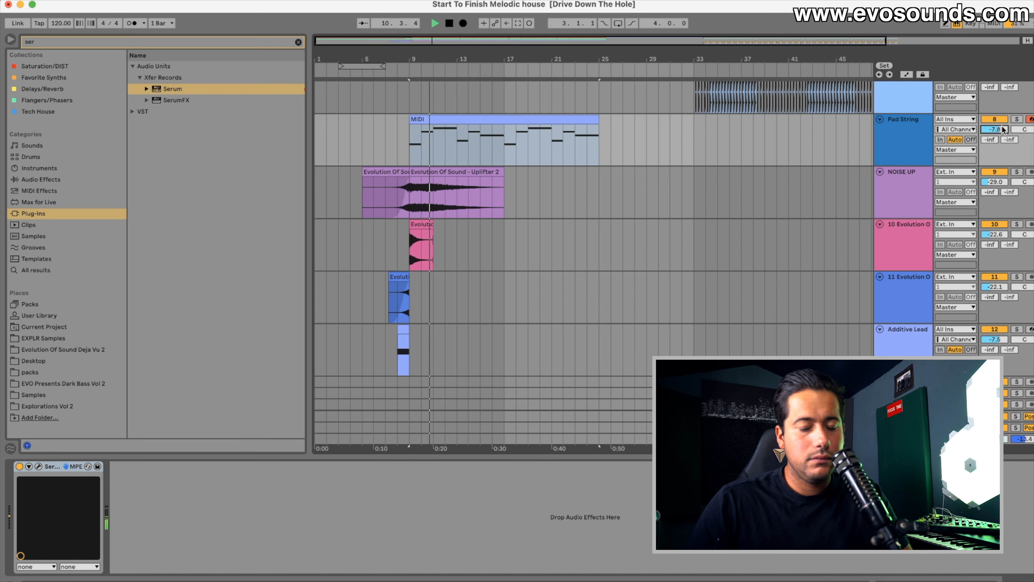
Step: Reopen the Pad String clip, lower the G#3 melody note in bar 6 to F3, and play the passage
{"action": "scroll", "coordinate": [553, 163], "scroll_direction": "up", "scroll_amount": 4}
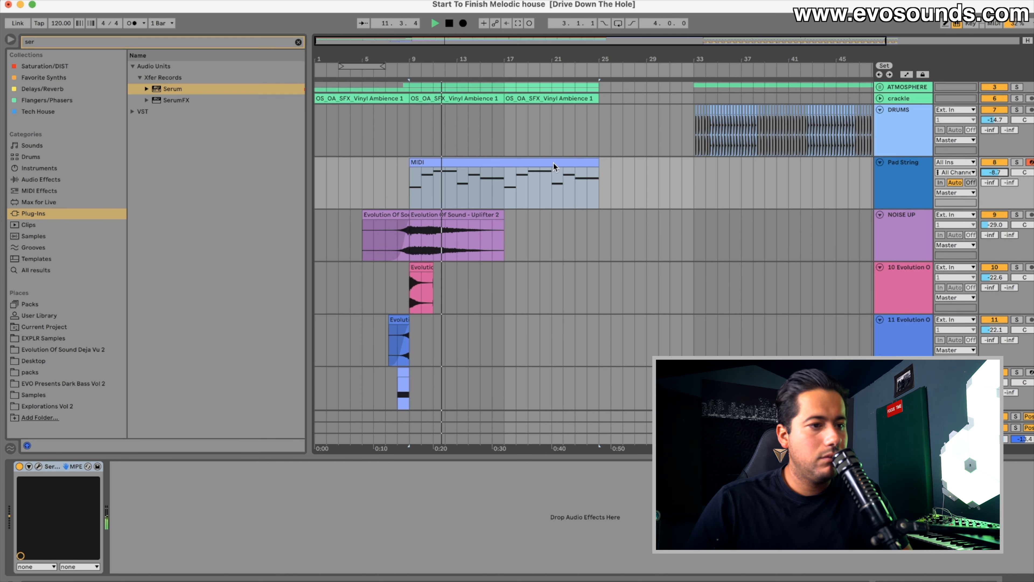
{"action": "double_click", "coordinate": [517, 204]}
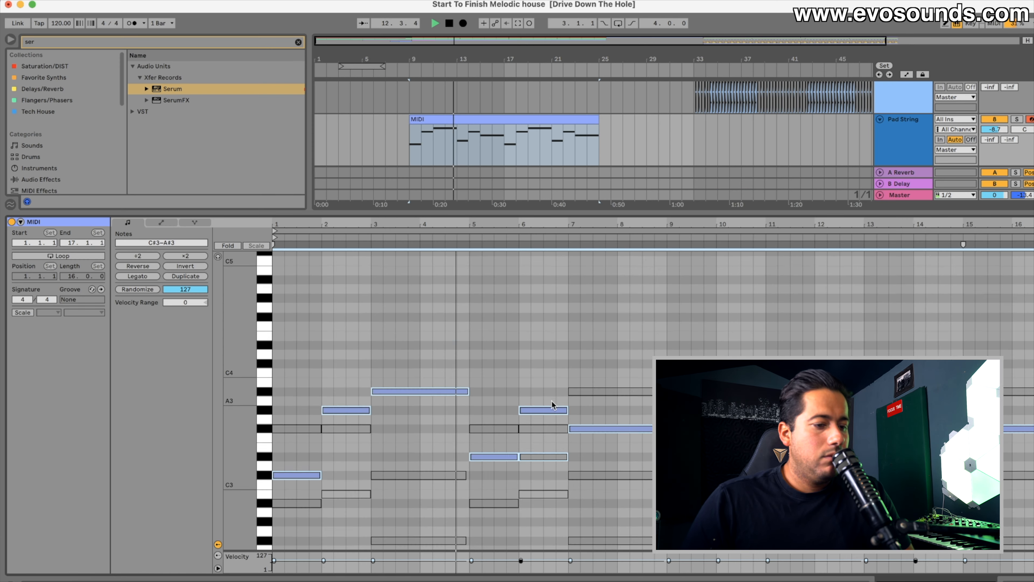
{"action": "scroll", "coordinate": [551, 400], "scroll_direction": "down", "scroll_amount": 5}
{"action": "left_click", "coordinate": [524, 358]}
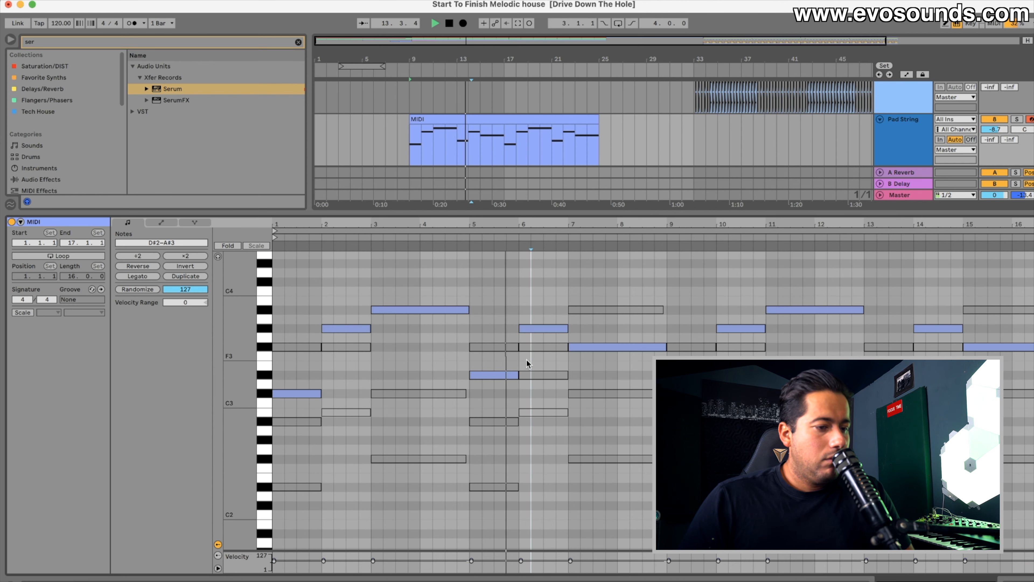
{"action": "key", "text": "space"}
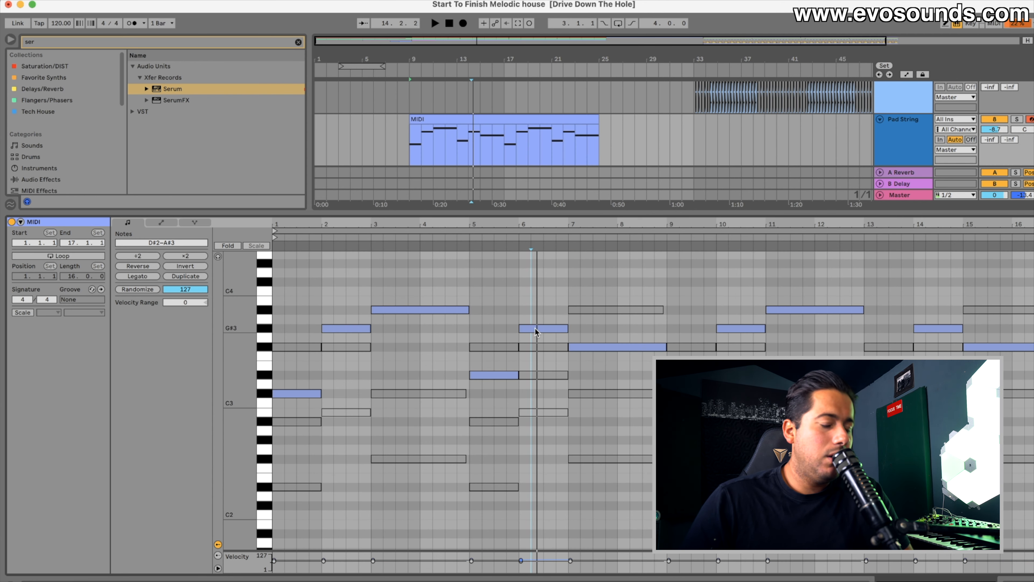
{"action": "left_click_drag", "start_coordinate": [536, 332], "coordinate": [536, 359]}
{"action": "key", "text": "space"}
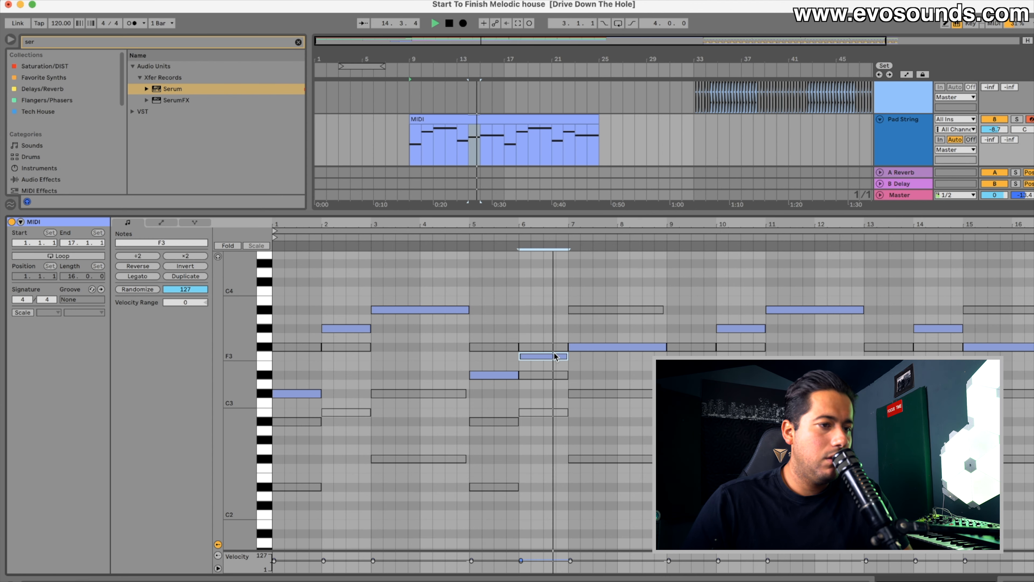
Step: Replay the melody from its start, lower the bar 6 note to C#3, and set the Pad String volume to -5.4 dB
{"action": "key", "text": "space"}
{"action": "key", "text": "space"}
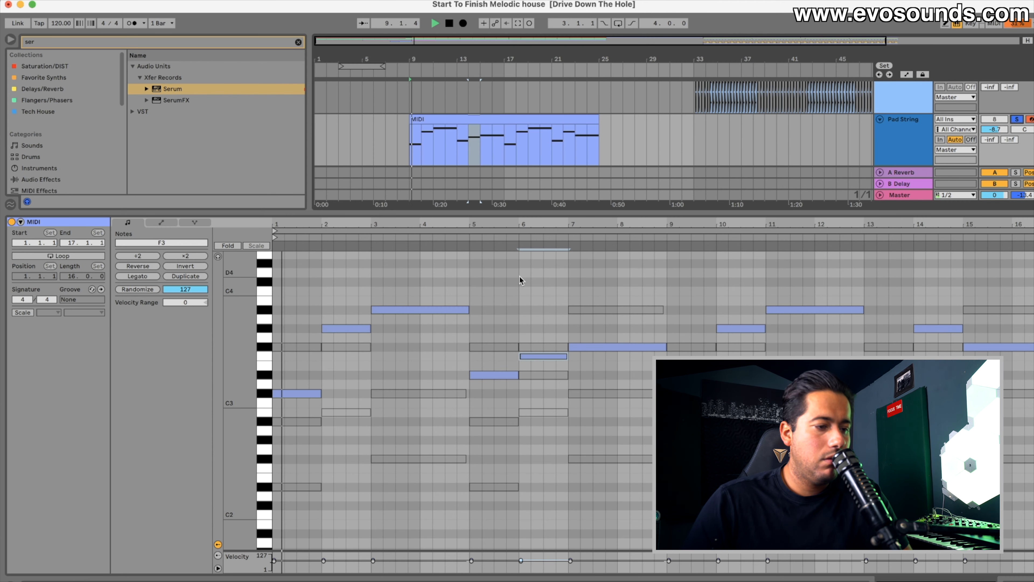
{"action": "key", "text": "Down"}
{"action": "key", "text": "Down"}
{"action": "key", "text": "Down"}
{"action": "key", "text": "Down"}
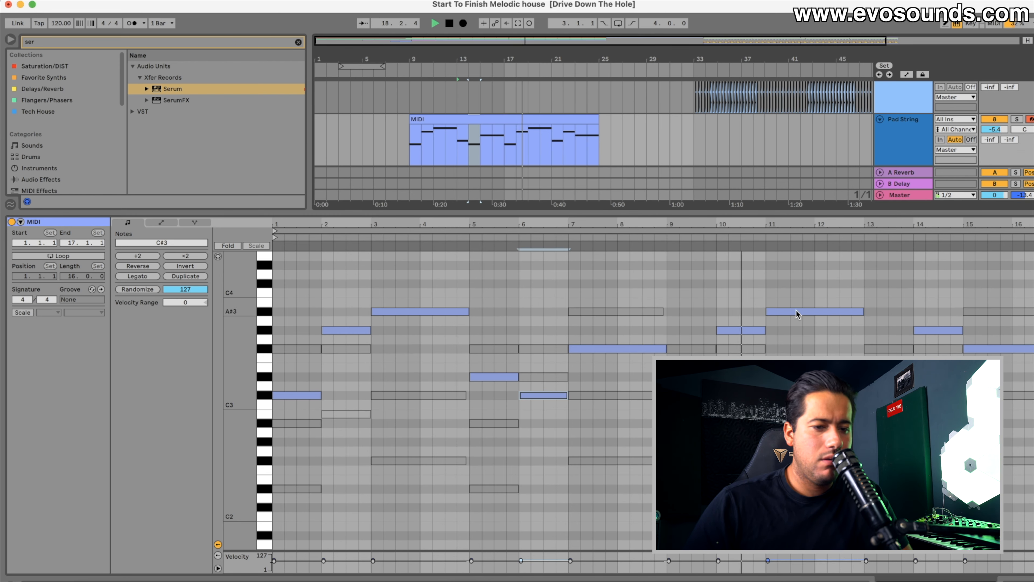
Step: Raise the A#3 melody note starting at bar 11 to C#4 and collapse the clip editor
{"action": "left_click_drag", "start_coordinate": [796, 312], "coordinate": [797, 284]}
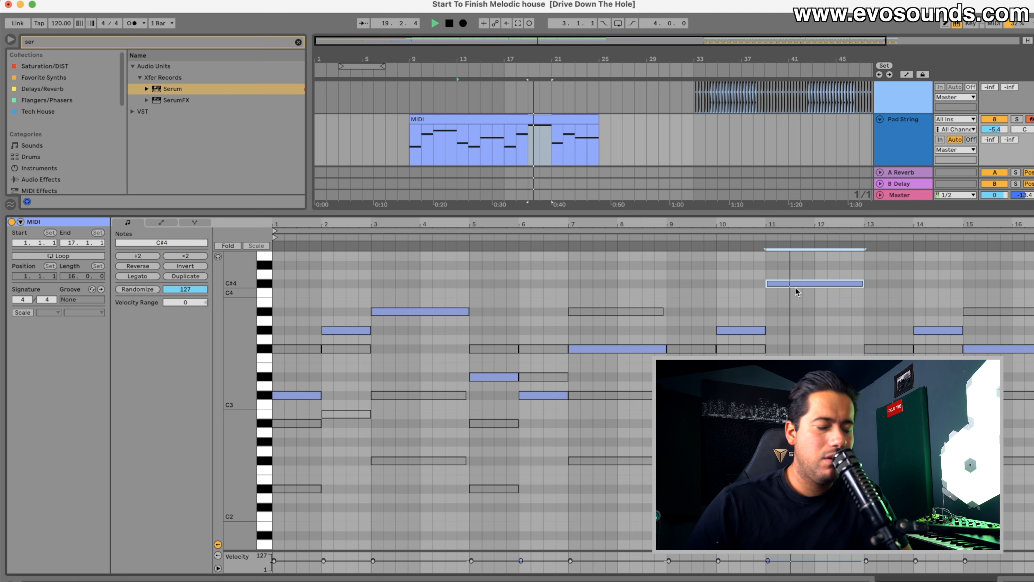
{"action": "left_click_drag", "start_coordinate": [632, 232], "coordinate": [588, 413]}
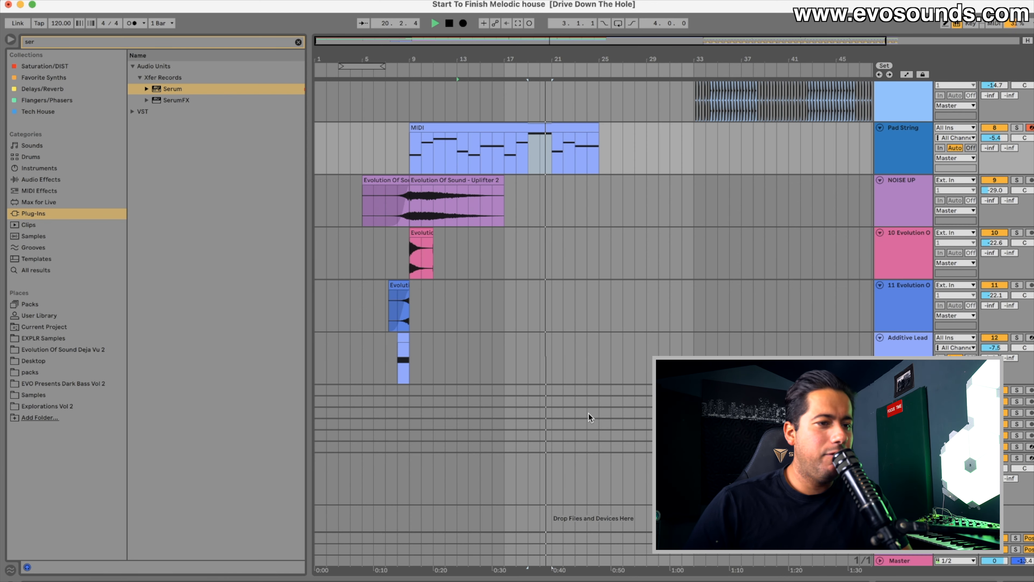
Step: Copy the fading-in Crashes 1 clip before bar 9 to bar 23 on the same track
{"action": "scroll", "coordinate": [597, 290], "scroll_direction": "up", "scroll_amount": 5}
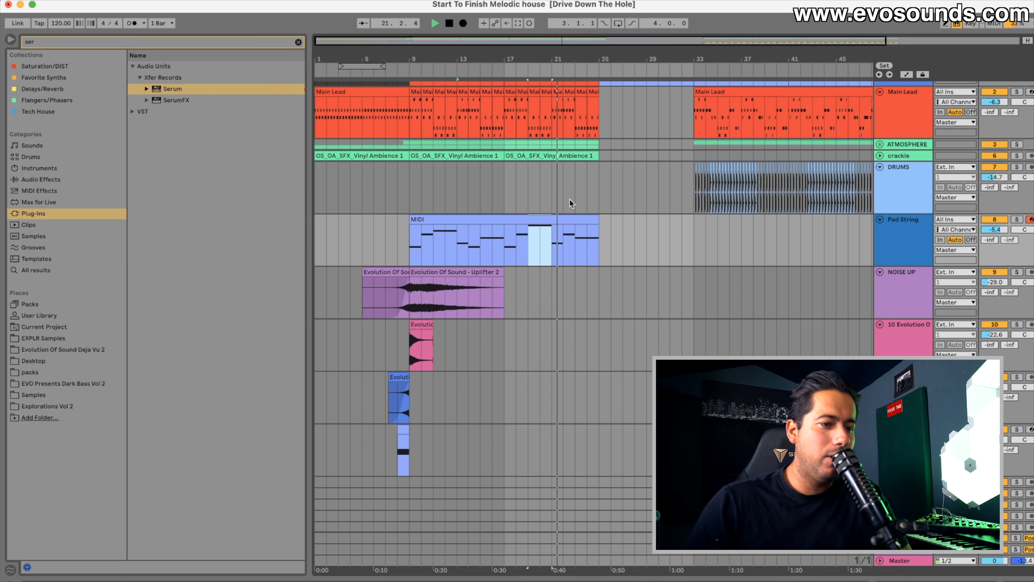
{"action": "scroll", "coordinate": [573, 204], "scroll_direction": "up", "scroll_amount": 1}
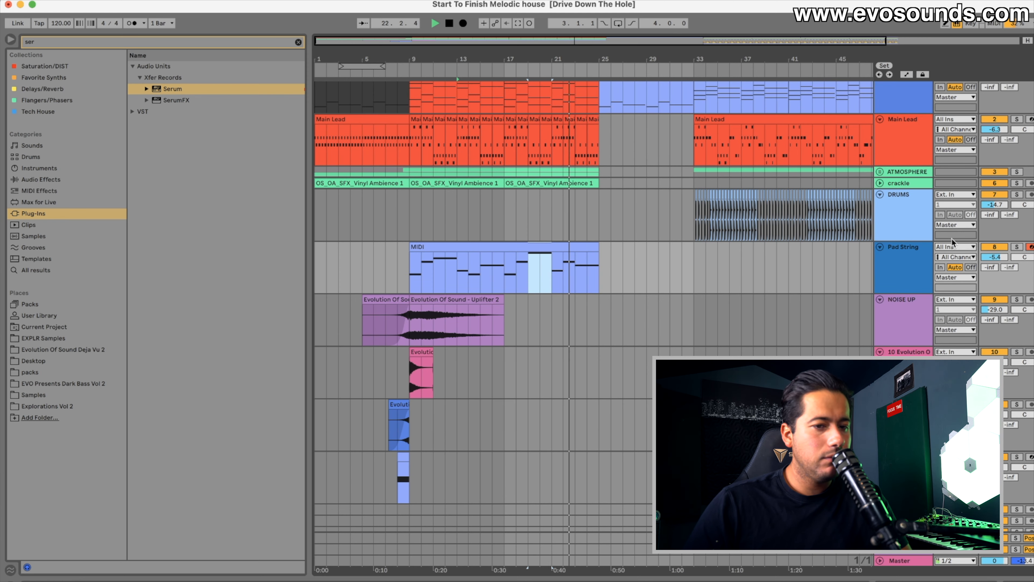
{"action": "scroll", "coordinate": [582, 264], "scroll_direction": "down", "scroll_amount": 2}
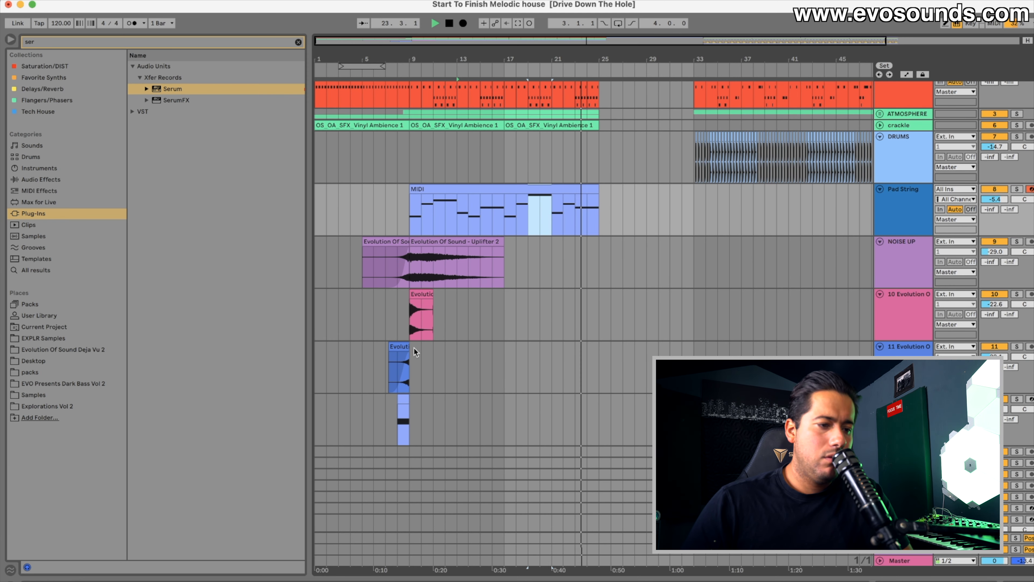
{"action": "left_click", "coordinate": [499, 360]}
{"action": "left_click", "coordinate": [575, 360]}
{"action": "key", "text": "ctrl+v"}
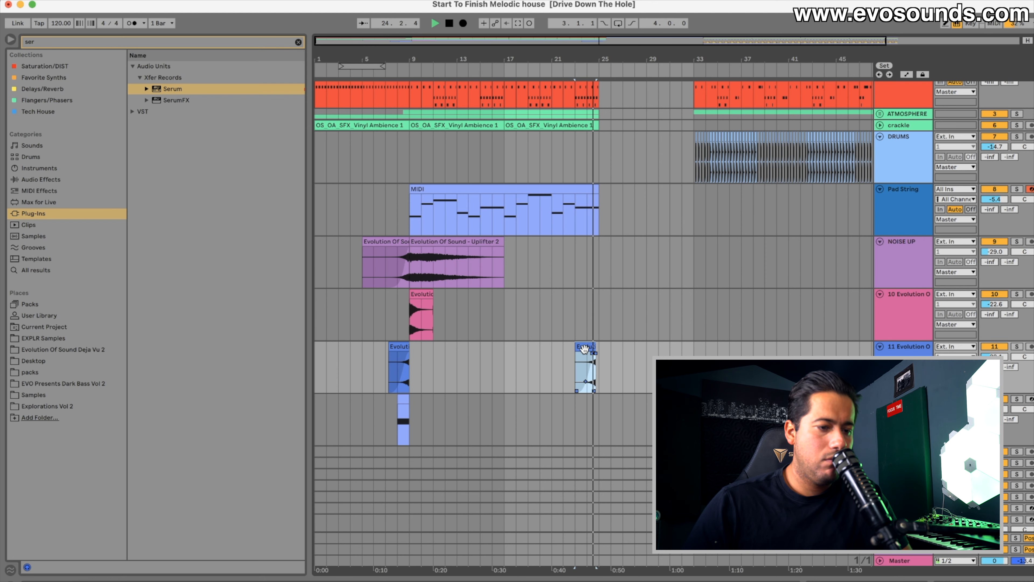
Step: Shift the copied Crashes 1 clip so that it ends at bar 25, and play the end of the break
{"action": "left_click_drag", "start_coordinate": [609, 40], "coordinate": [610, 70]}
{"action": "left_click_drag", "start_coordinate": [579, 349], "coordinate": [584, 356]}
{"action": "left_click_drag", "start_coordinate": [586, 42], "coordinate": [604, 272]}
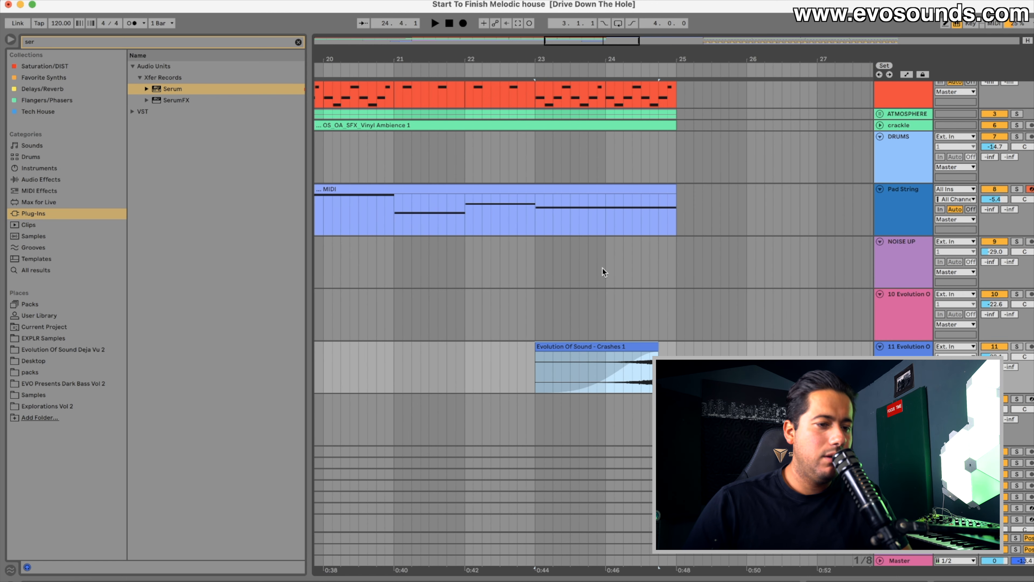
{"action": "left_click_drag", "start_coordinate": [634, 347], "coordinate": [652, 346]}
{"action": "left_click", "coordinate": [642, 314]}
{"action": "key", "text": "space"}
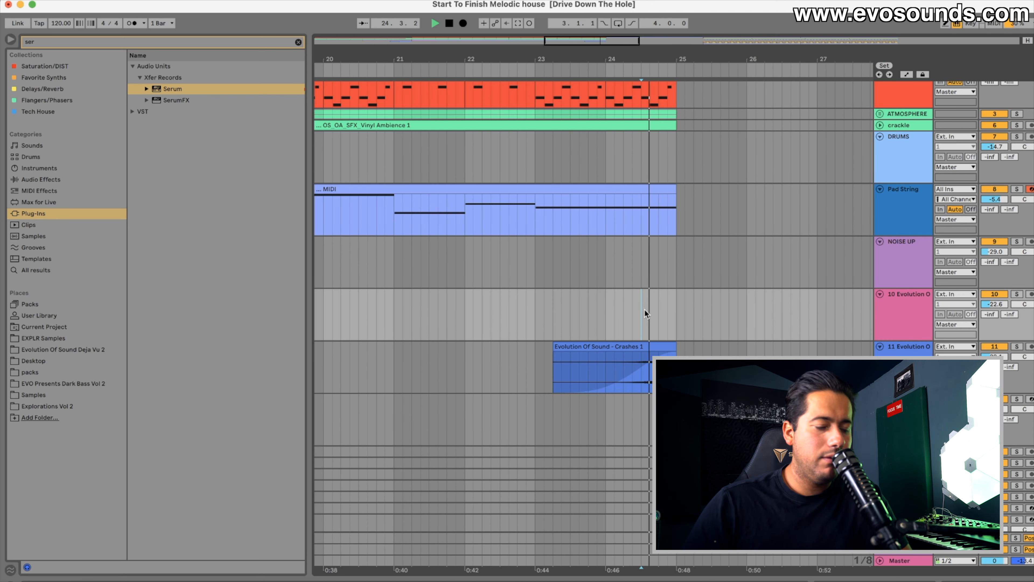
{"action": "key", "text": "space"}
Step: Play the arrangement from bar 8, and replay it from the start with the opening piano clip selected
{"action": "left_click_drag", "start_coordinate": [624, 42], "coordinate": [775, 41]}
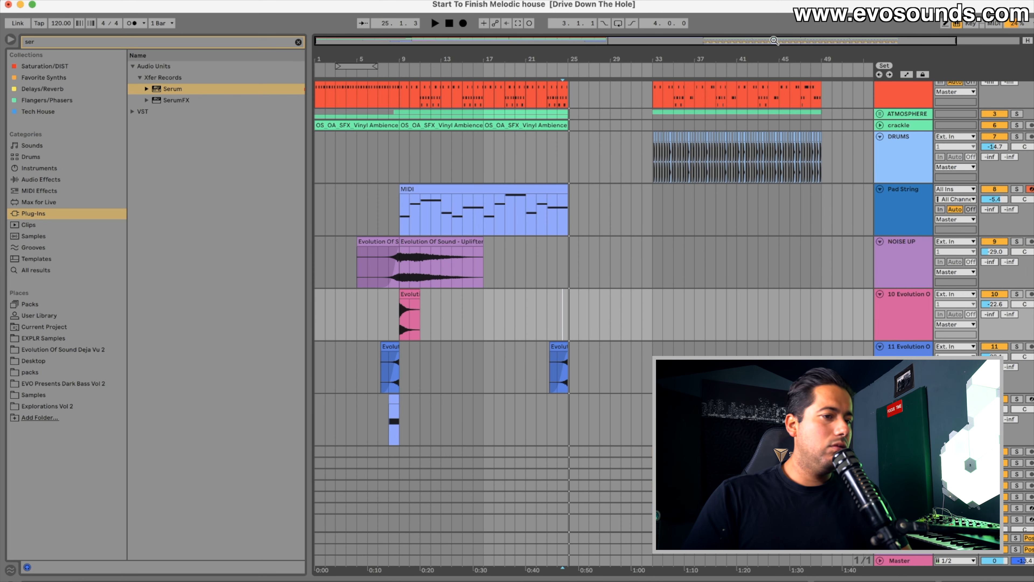
{"action": "scroll", "coordinate": [553, 220], "scroll_direction": "up", "scroll_amount": 3}
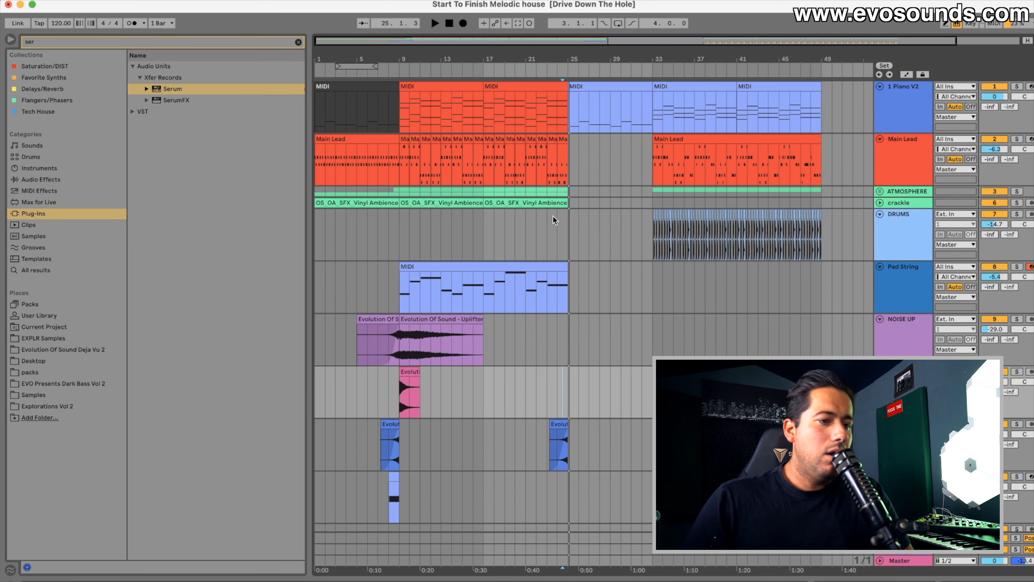
{"action": "left_click", "coordinate": [369, 70]}
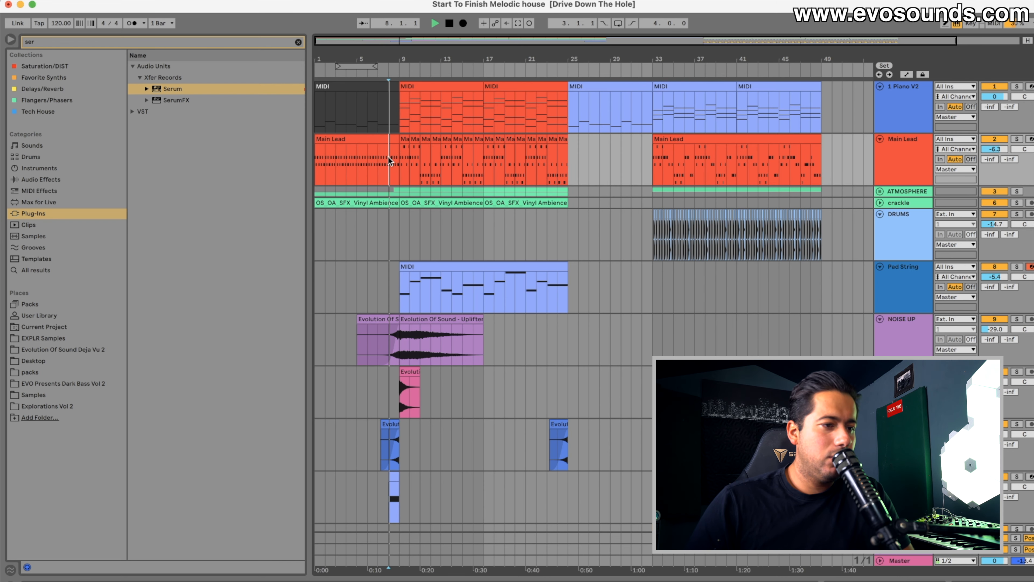
{"action": "key", "text": "space"}
{"action": "left_click", "coordinate": [350, 83]}
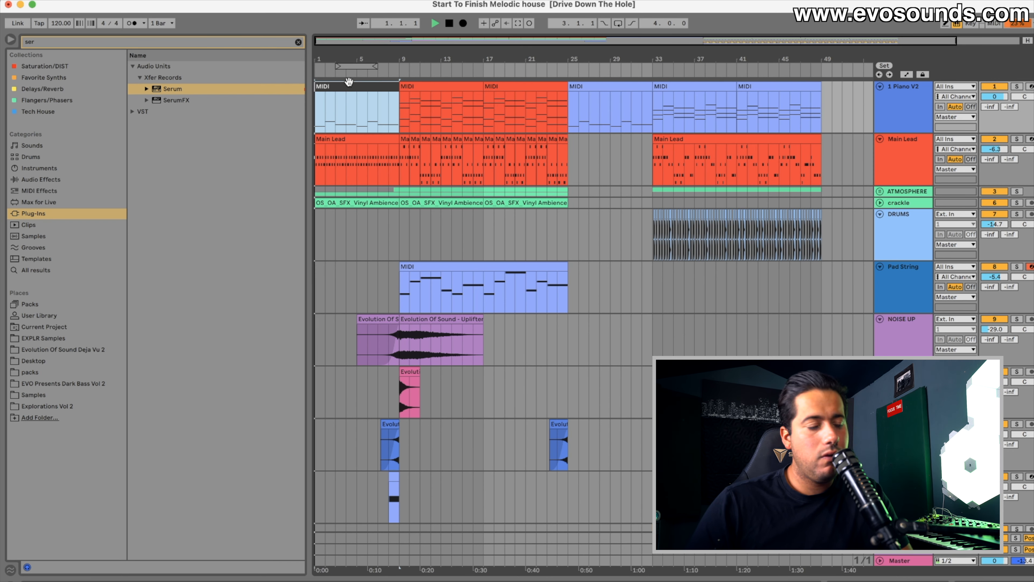
Step: Automate the Pad String's EQ Eight band 8 frequency as a steady rise from bar 9 to bar 25 and listen through it
{"action": "key", "text": "plus"}
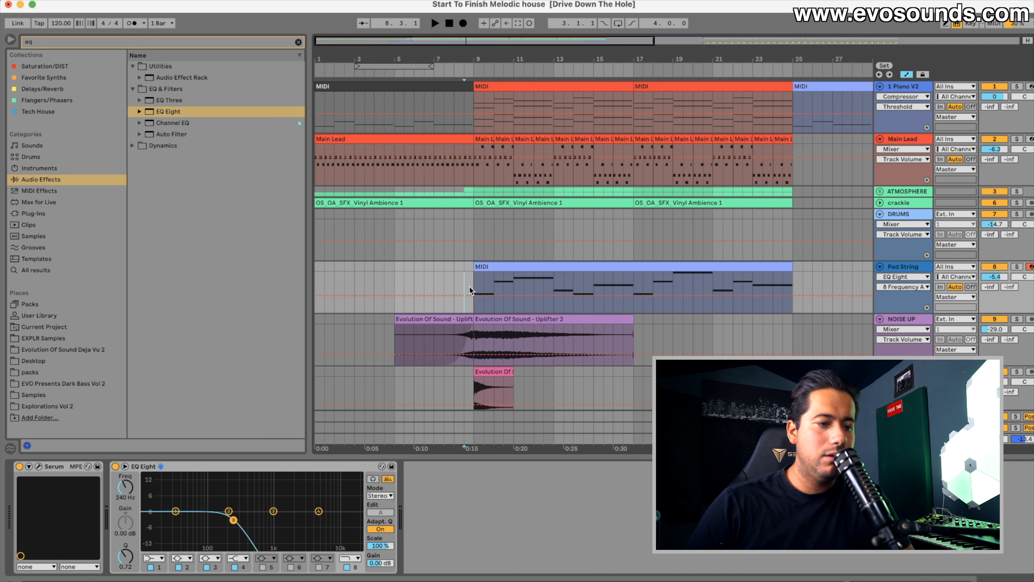
{"action": "key", "text": "space"}
{"action": "left_click_drag", "start_coordinate": [475, 294], "coordinate": [793, 272]}
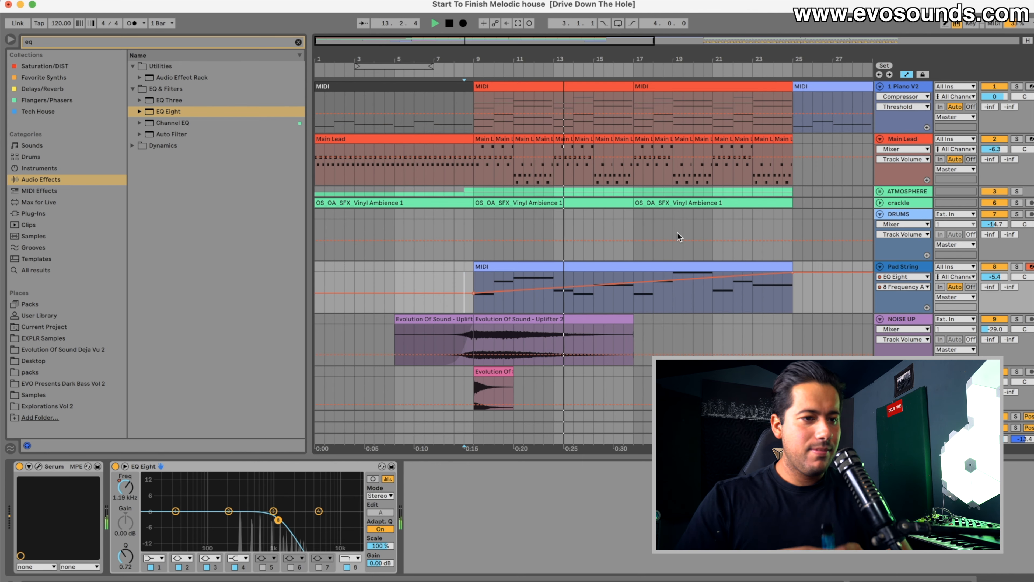
{"action": "left_click_drag", "start_coordinate": [567, 40], "coordinate": [517, 147]}
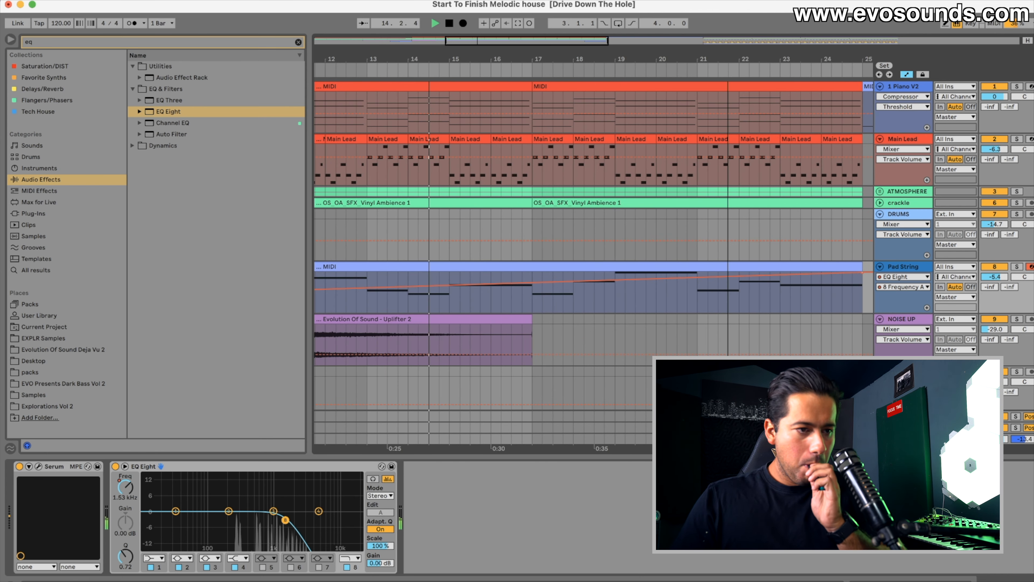
{"action": "left_click", "coordinate": [516, 149]}
{"action": "left_click_drag", "start_coordinate": [513, 38], "coordinate": [513, 6]}
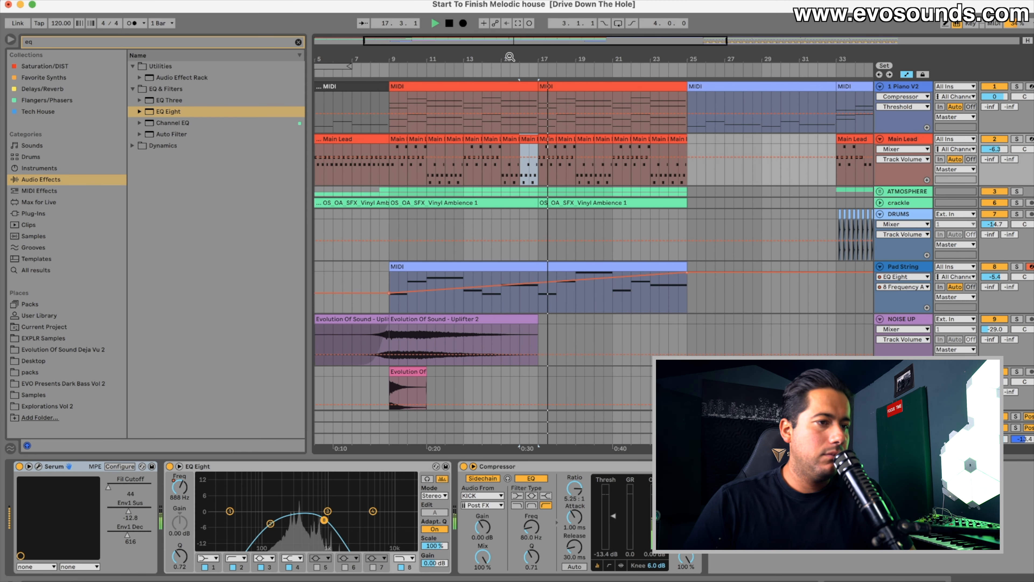
{"action": "scroll", "coordinate": [567, 171], "scroll_direction": "up", "scroll_amount": 3}
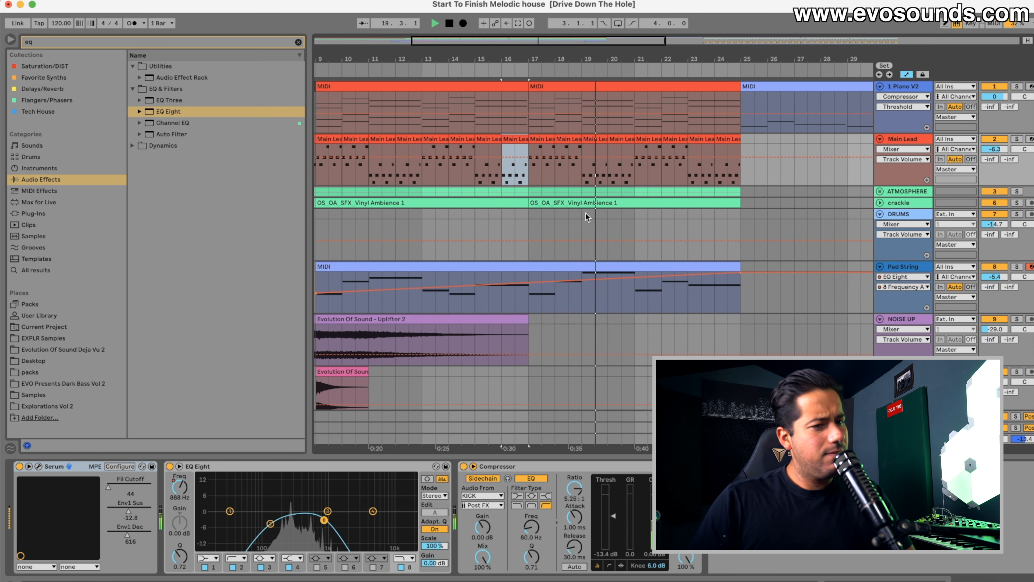
Step: Lower the Pad String melody's C#4 note starting at clip bar 11 to A#3, and collapse the clip editor
{"action": "left_click", "coordinate": [584, 269]}
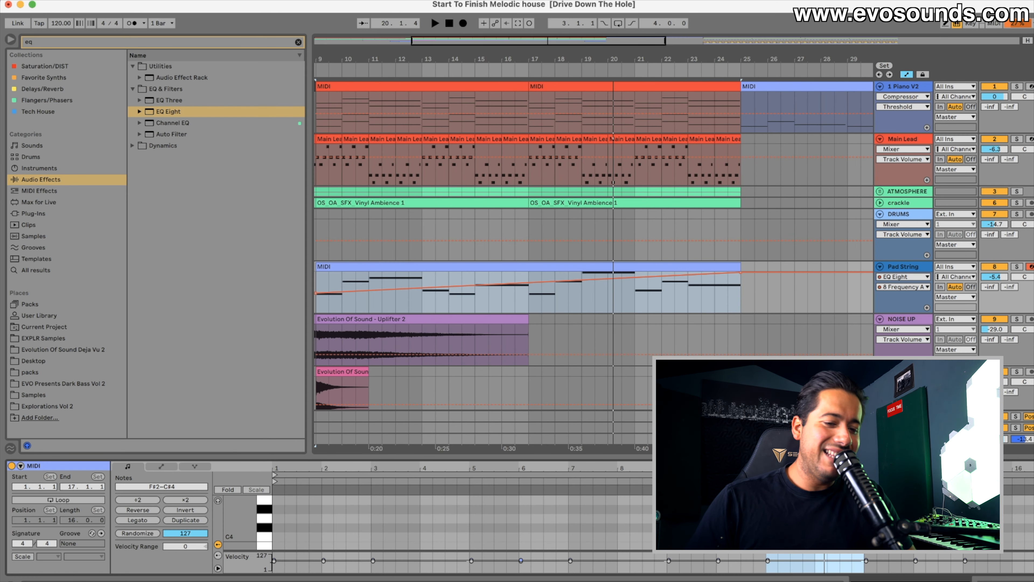
{"action": "left_click_drag", "start_coordinate": [774, 456], "coordinate": [774, 296]}
{"action": "left_click_drag", "start_coordinate": [784, 366], "coordinate": [784, 395]}
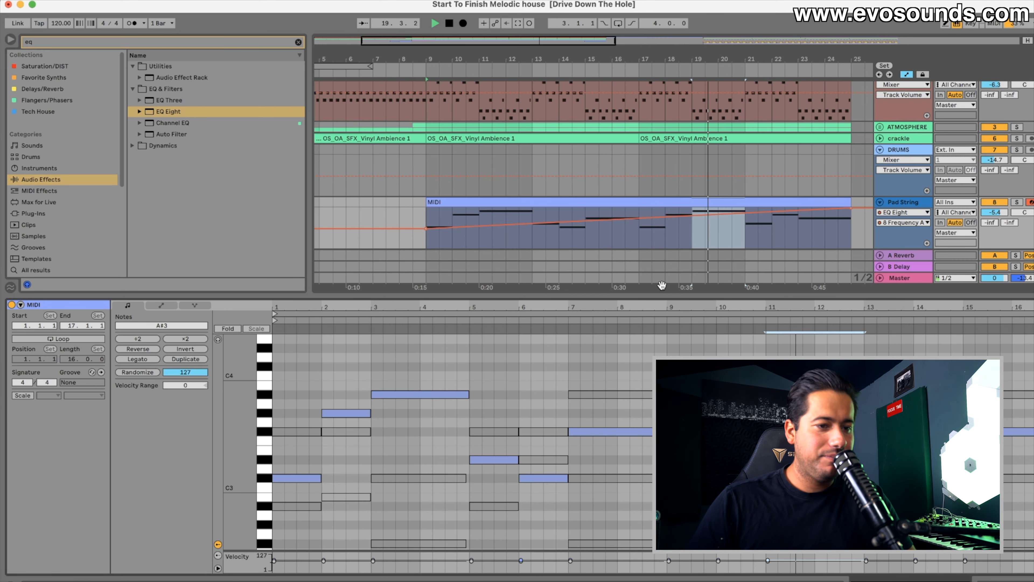
{"action": "left_click_drag", "start_coordinate": [675, 294], "coordinate": [674, 530]}
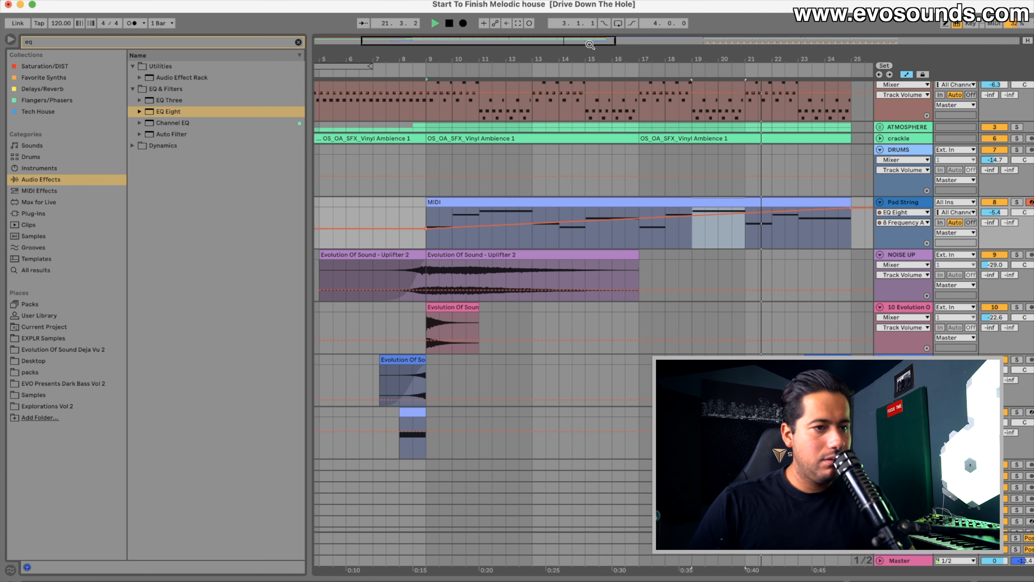
{"action": "double_click", "coordinate": [521, 204]}
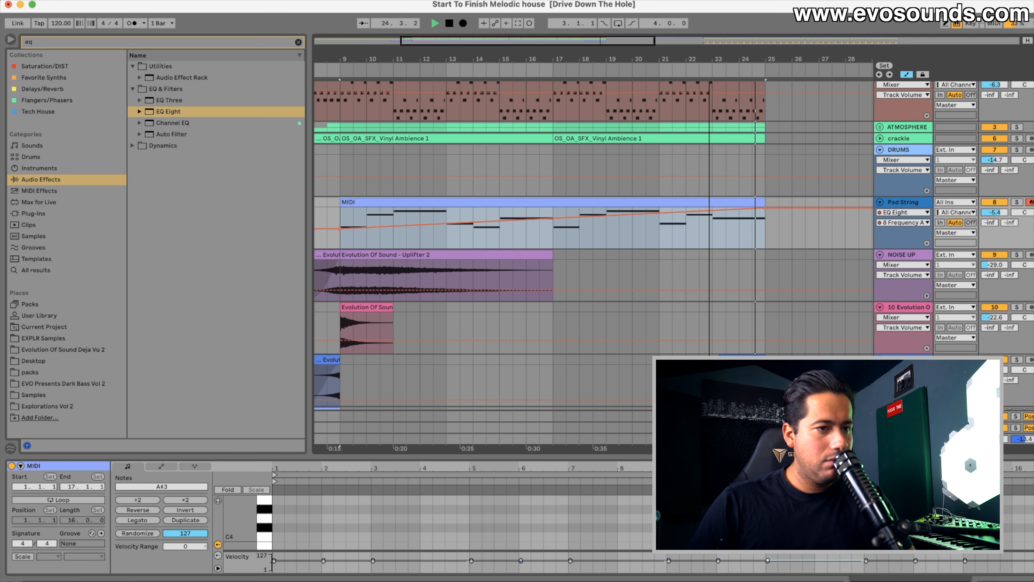
{"action": "scroll", "coordinate": [716, 322], "scroll_direction": "down", "scroll_amount": 5}
{"action": "left_click_drag", "start_coordinate": [599, 456], "coordinate": [576, 578]}
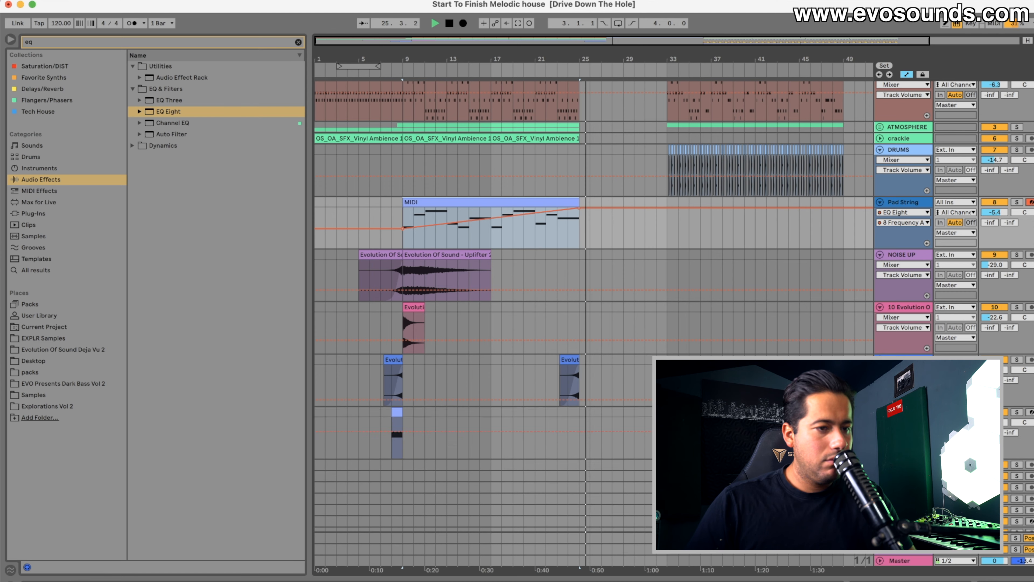
Step: Delete the piano clip between bars 25 and 33
{"action": "scroll", "coordinate": [599, 326], "scroll_direction": "up", "scroll_amount": 5}
{"action": "left_click", "coordinate": [615, 86]}
{"action": "key", "text": "Delete"}
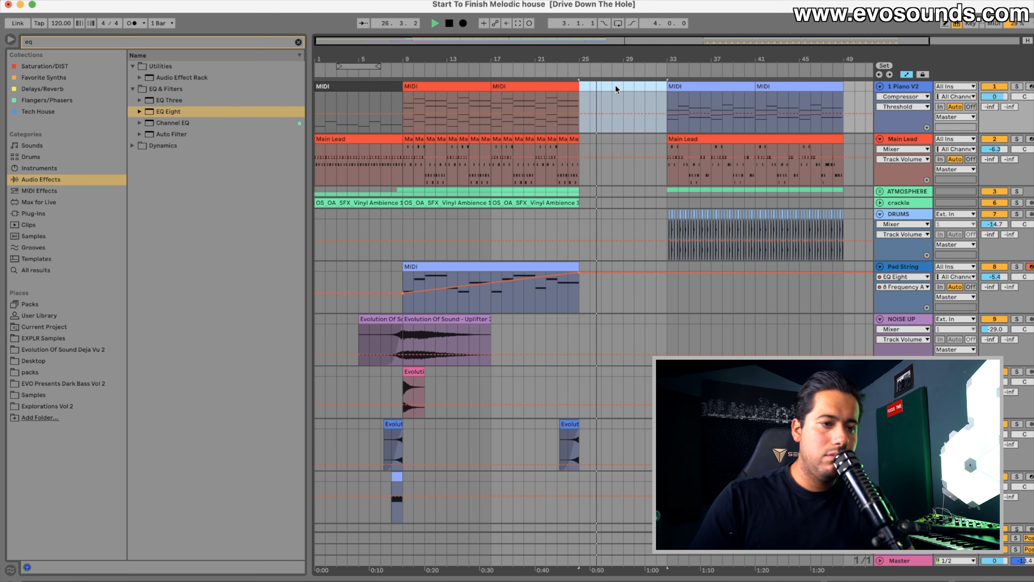
Step: Play the transition from bar 8 and set the Additive Lead track's volume to -11.3 dB
{"action": "left_click", "coordinate": [390, 131]}
{"action": "key", "text": "space"}
{"action": "key", "text": "space"}
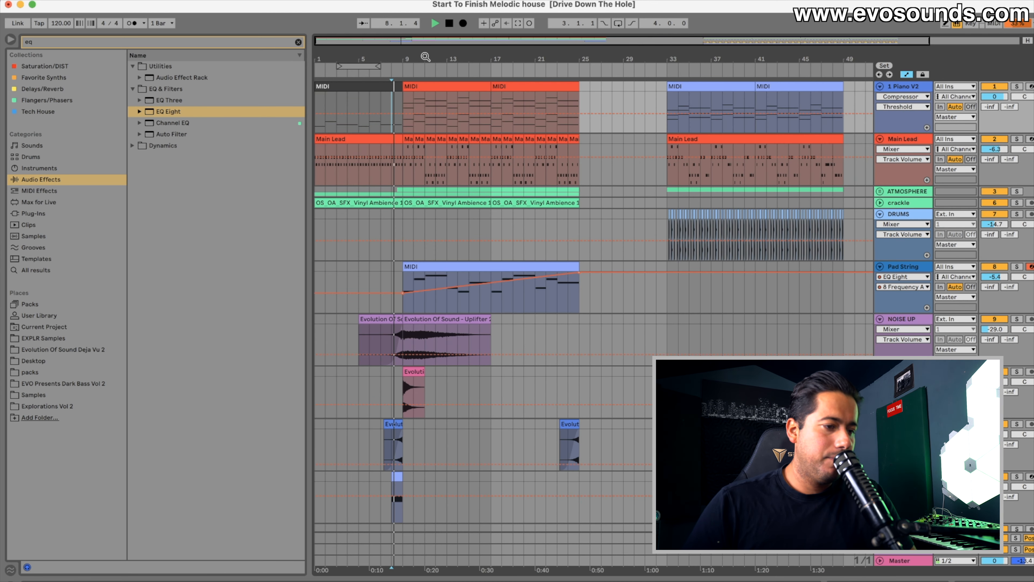
{"action": "scroll", "coordinate": [527, 273], "scroll_direction": "up", "scroll_amount": 5}
{"action": "scroll", "coordinate": [526, 273], "scroll_direction": "down", "scroll_amount": 5}
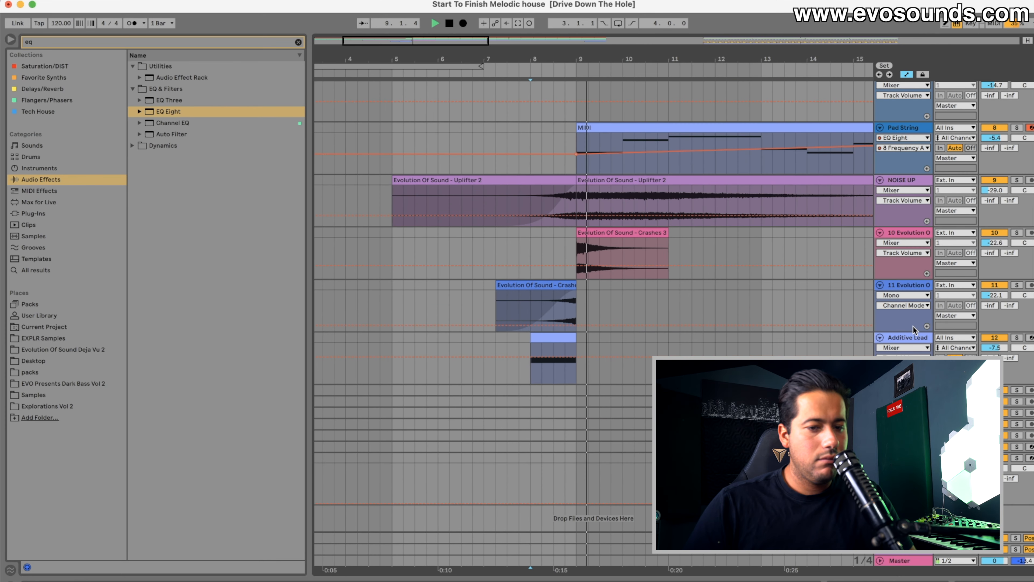
{"action": "key", "text": "space"}
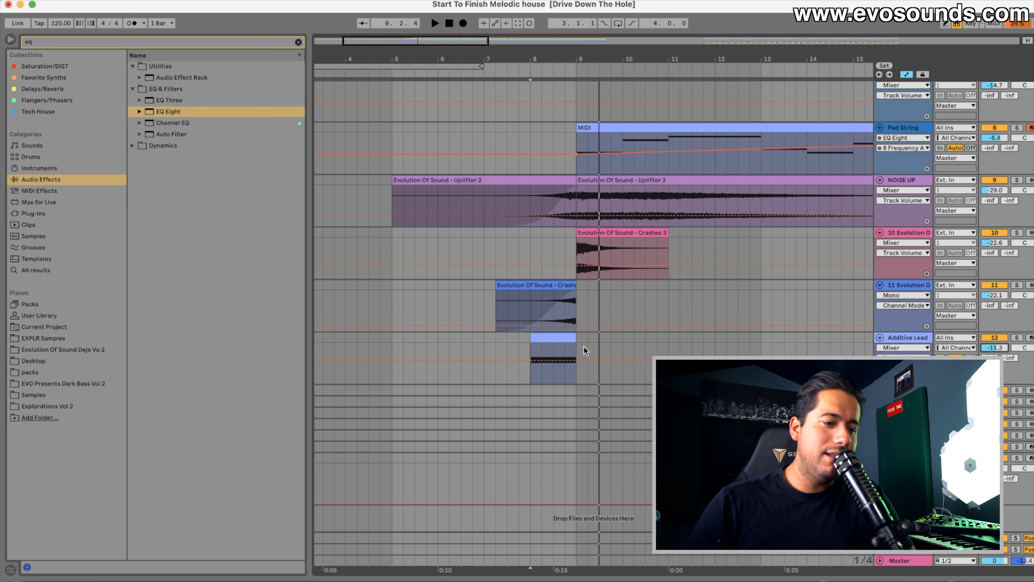
Step: Raise the delay feedback in the Additive Lead's Serum effects and replay its bar 8 clip
{"action": "left_click", "coordinate": [560, 339]}
{"action": "key", "text": "space"}
{"action": "double_click", "coordinate": [906, 338]}
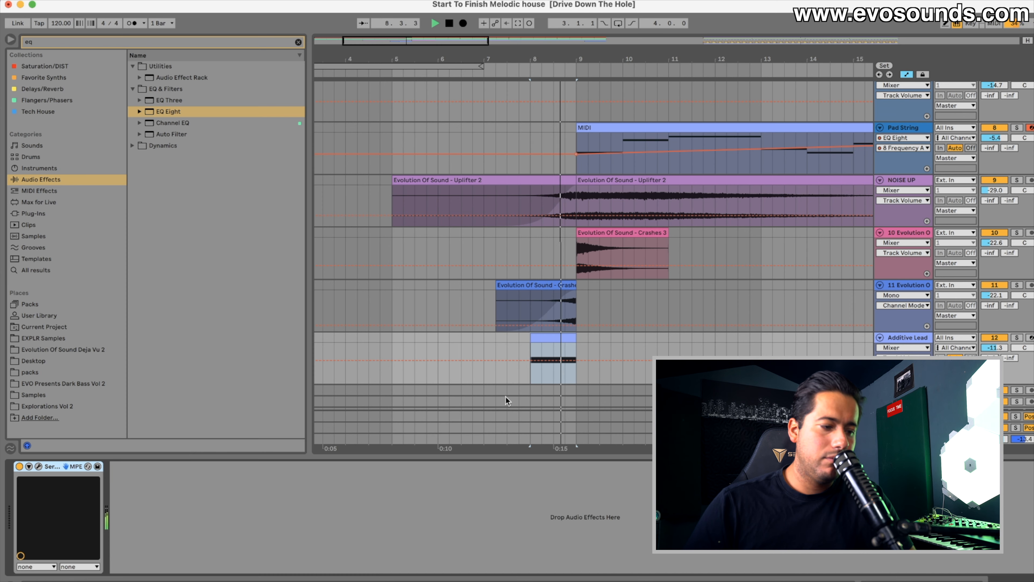
{"action": "key", "text": "space"}
{"action": "left_click", "coordinate": [39, 467]}
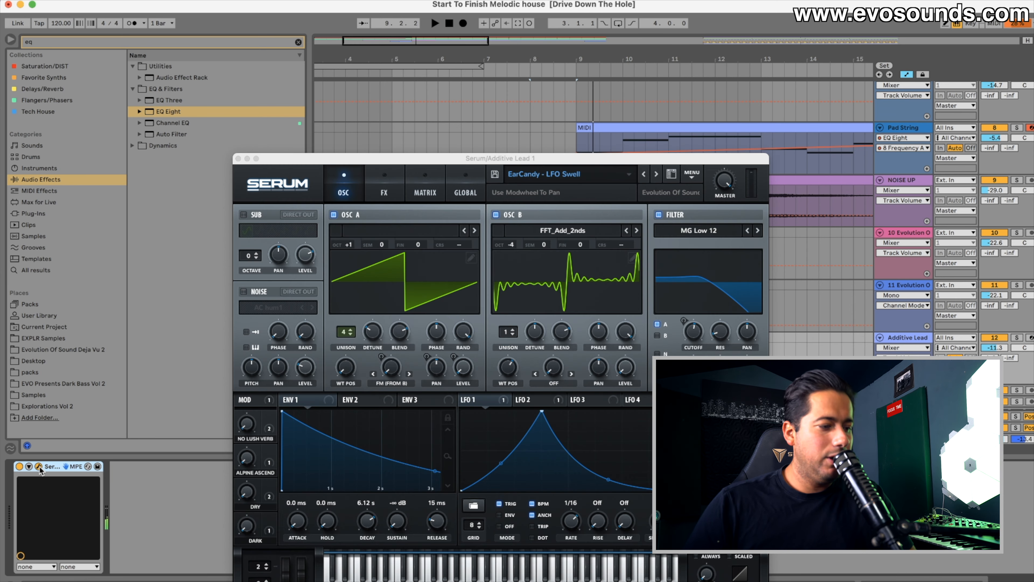
{"action": "left_click", "coordinate": [367, 199]}
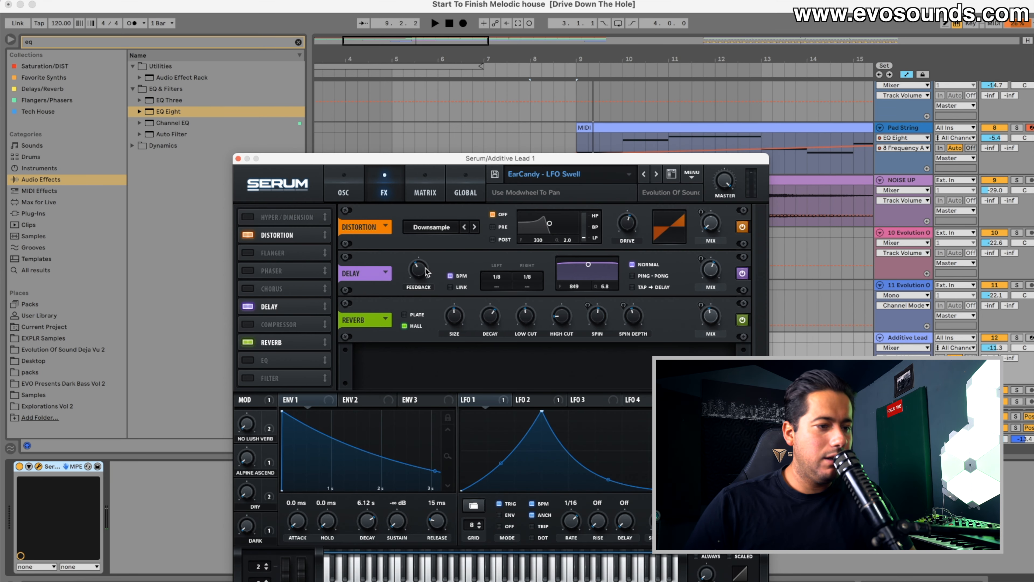
{"action": "mouse_move", "coordinate": [427, 272]}
{"action": "left_mouse_down"}
{"action": "mouse_move", "coordinate": [432, 253]}
{"action": "mouse_move", "coordinate": [422, 270]}
{"action": "mouse_move", "coordinate": [420, 259]}
{"action": "left_mouse_up"}
{"action": "key", "text": "space"}
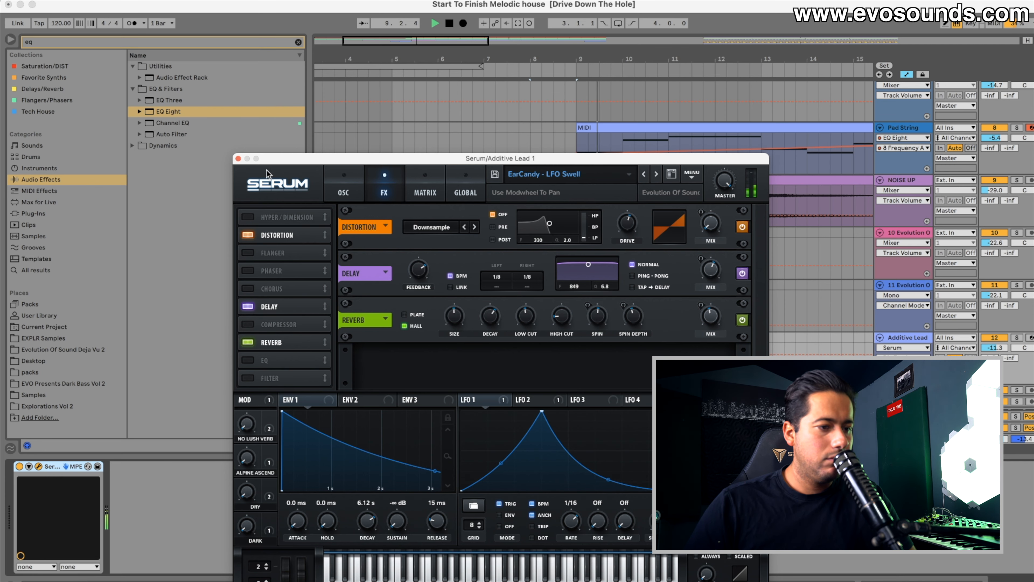
{"action": "left_click", "coordinate": [238, 159]}
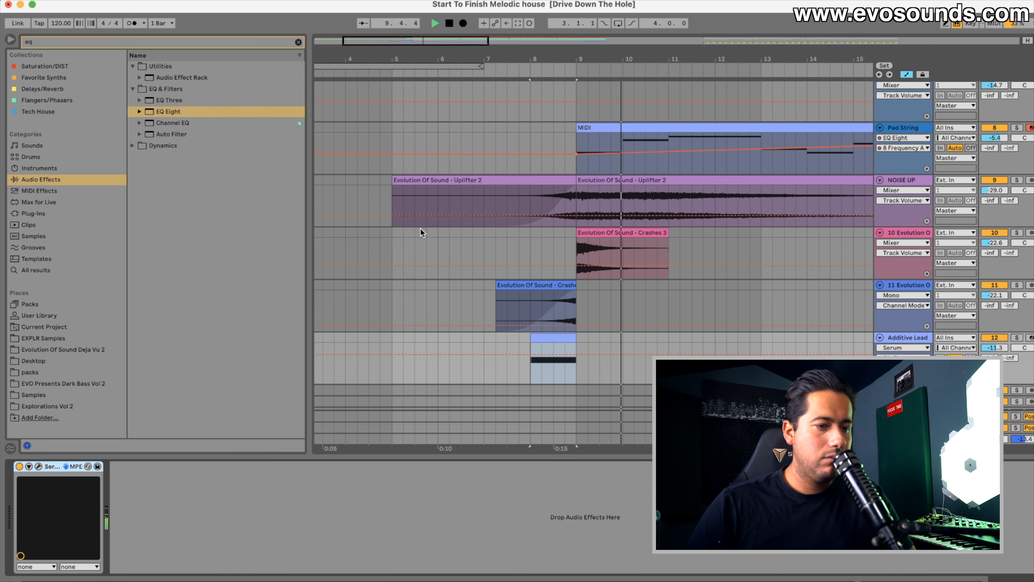
Step: Reopen the Additive Lead's Serum effects and replay the bar 8 clip while checking the reverb mix
{"action": "left_click", "coordinate": [38, 467]}
{"action": "left_click", "coordinate": [384, 192]}
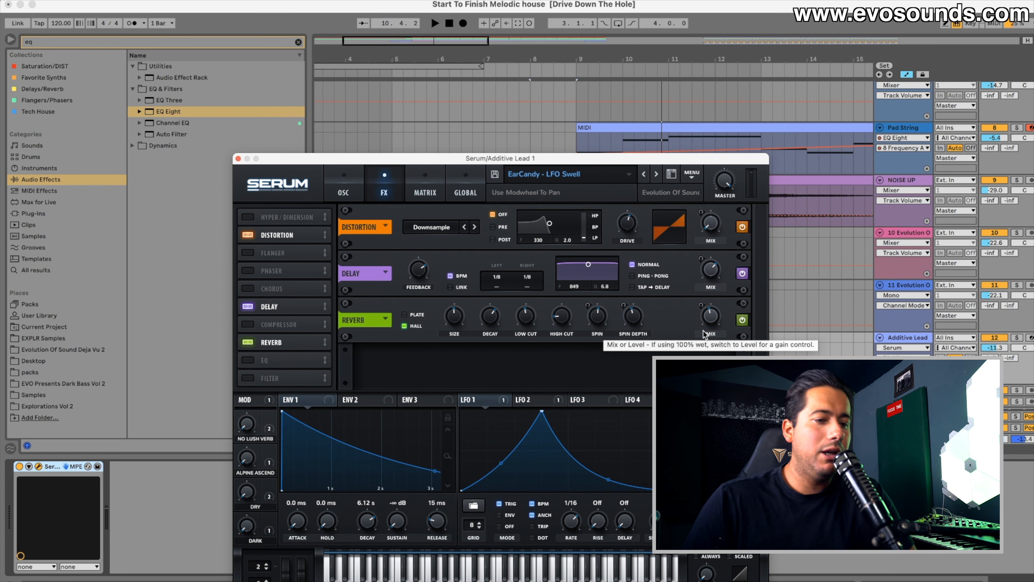
{"action": "key", "text": "space"}
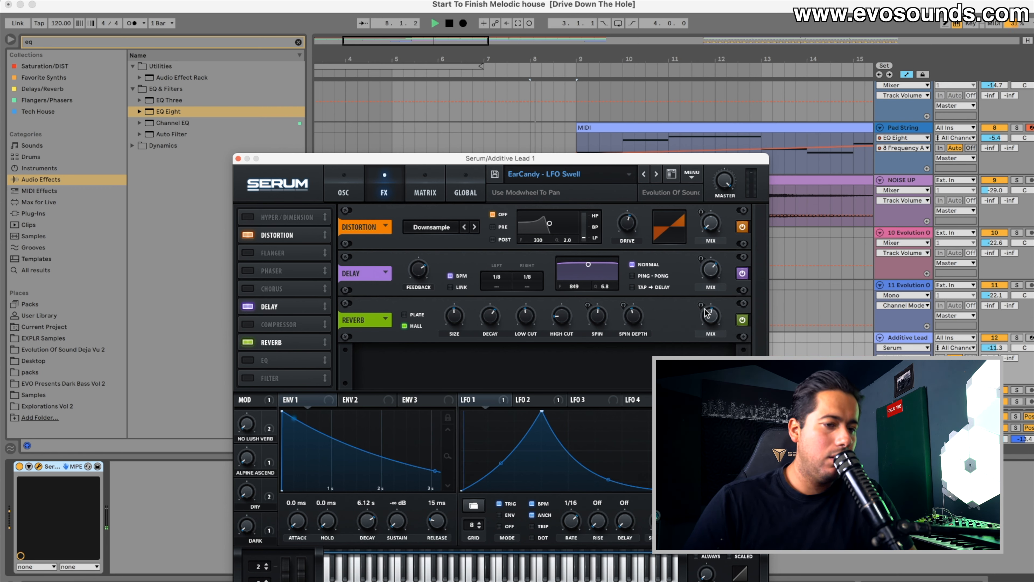
{"action": "left_click", "coordinate": [238, 158]}
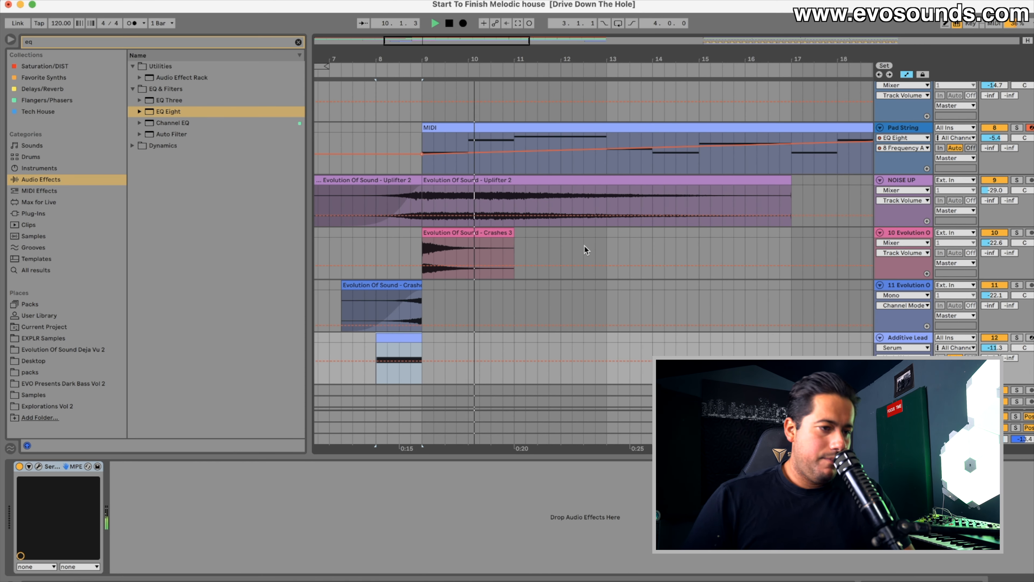
Step: Set the volume of the Crashes 3 track to -29.6 dB and play into the crash at bar 9
{"action": "left_click", "coordinate": [443, 239]}
{"action": "scroll", "coordinate": [558, 209], "scroll_direction": "left", "scroll_amount": 5}
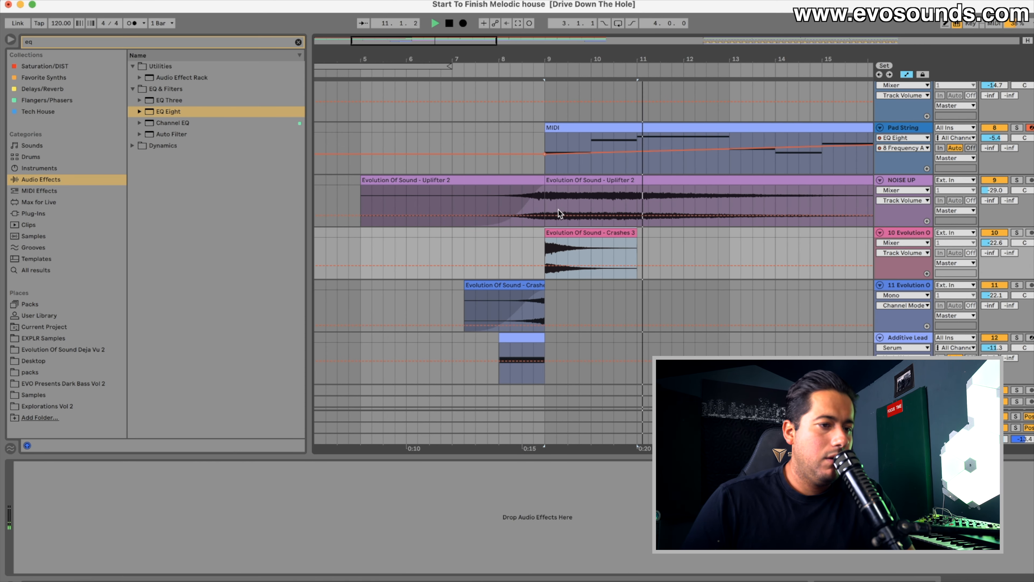
{"action": "key", "text": "space"}
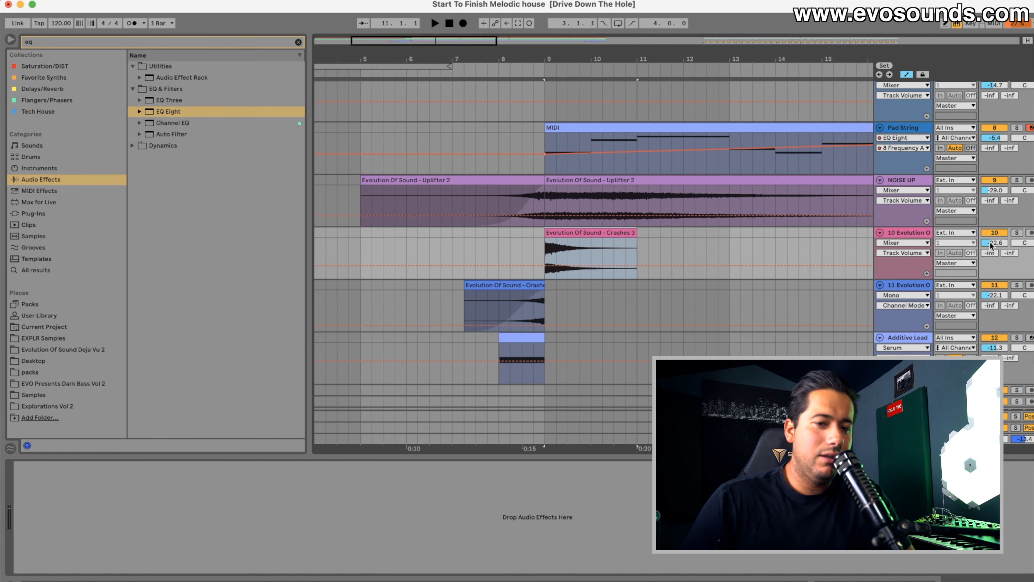
{"action": "left_click", "coordinate": [523, 234]}
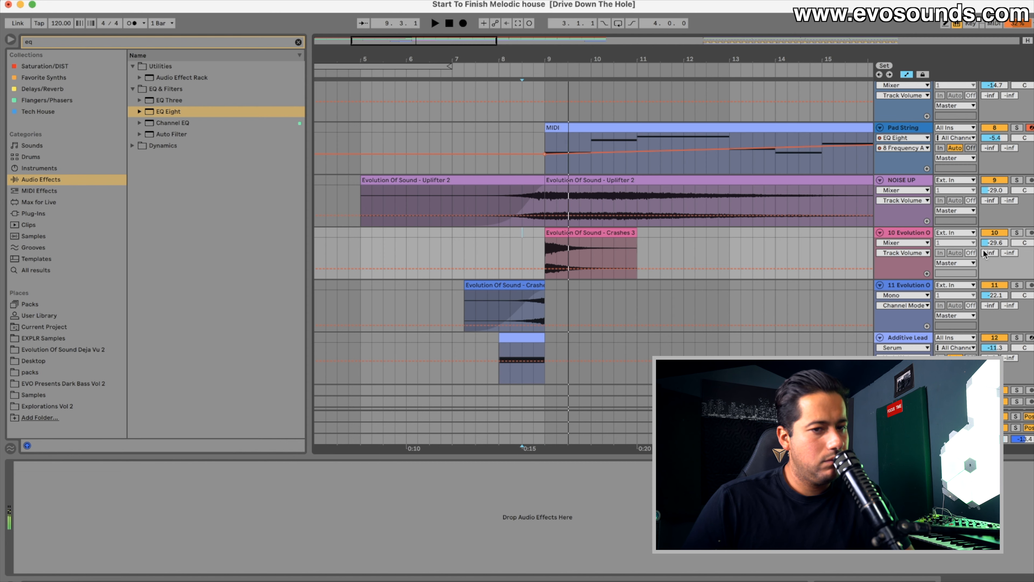
Step: Set the Crashes 3 track's volume to -23.4 dB and search the audio effects for MONO
{"action": "left_click_drag", "start_coordinate": [994, 243], "coordinate": [994, 236]}
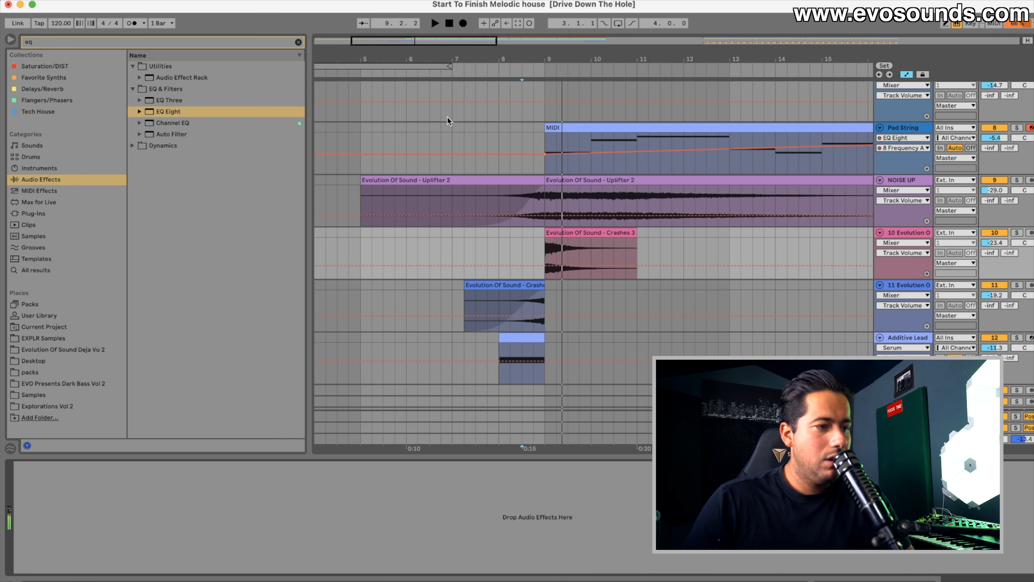
{"action": "left_click", "coordinate": [299, 42]}
{"action": "type", "text": "ONO"}
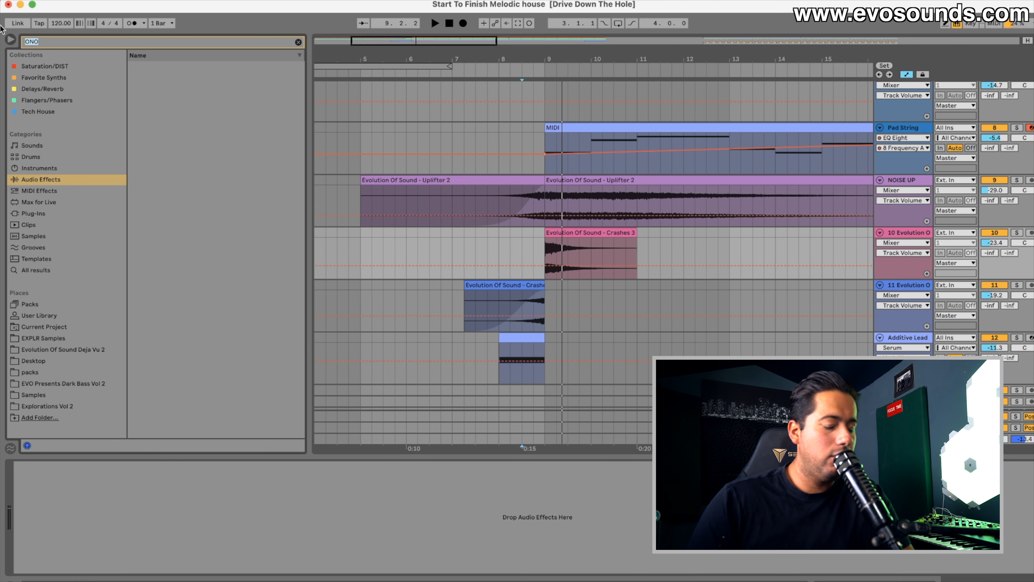
{"action": "type", "text": "MONO"}
Step: Add the Mono effect from the reversed crash track to the Crashes 3 track and play the transition into bar 9
{"action": "left_click", "coordinate": [896, 288]}
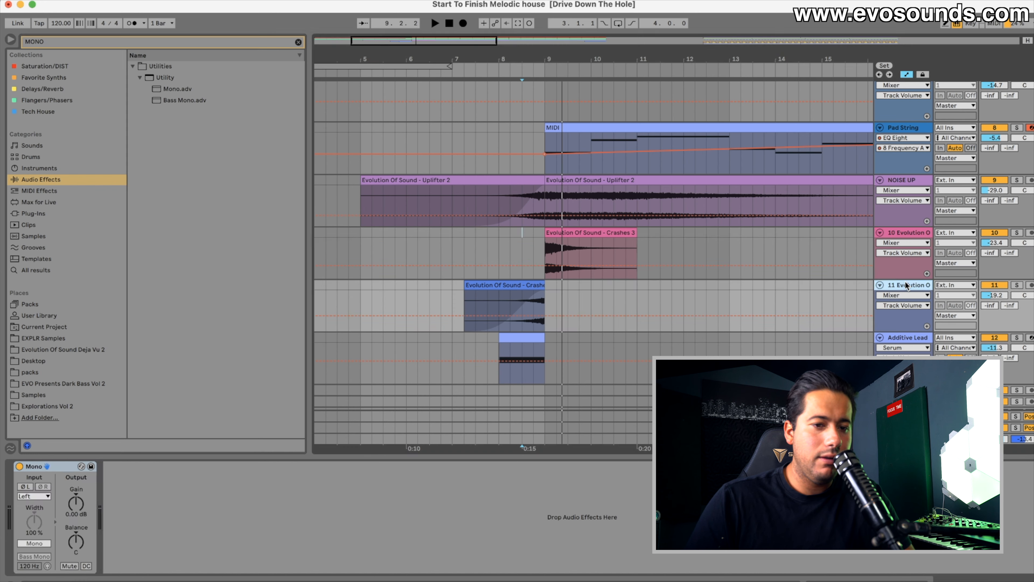
{"action": "left_click", "coordinate": [881, 259]}
{"action": "key", "text": "space"}
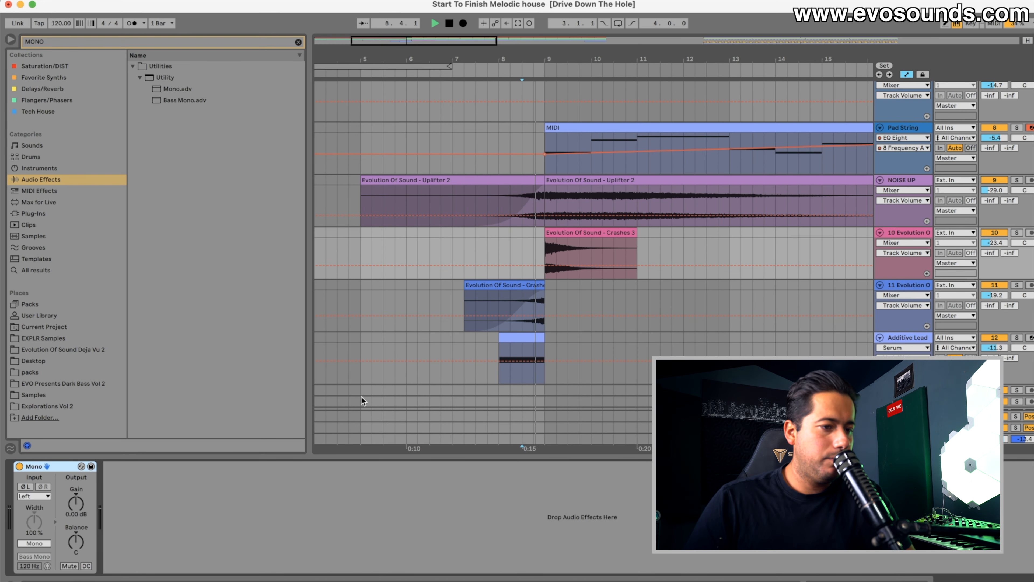
{"action": "key", "text": "space"}
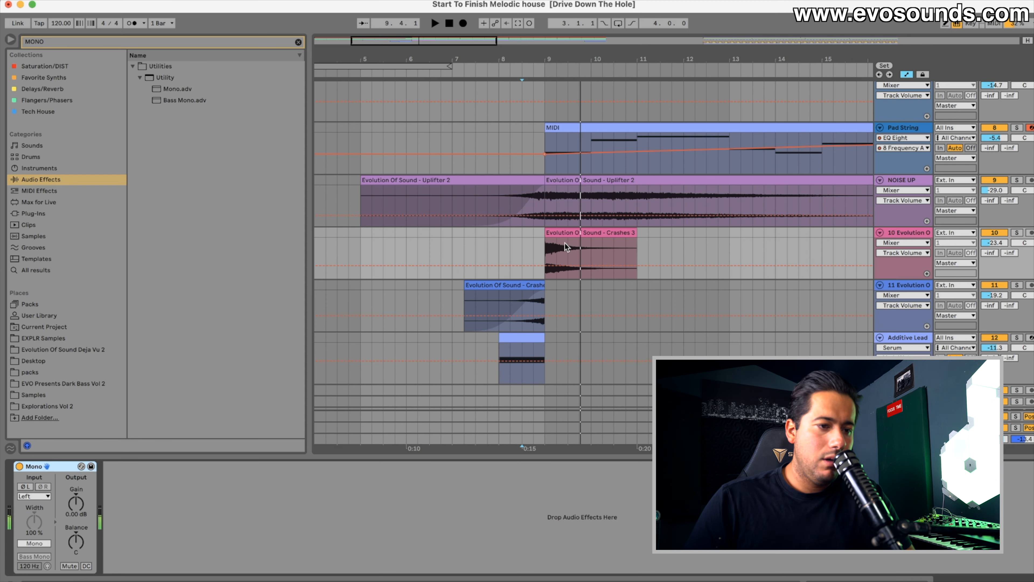
Step: Hide the arrangement's automation and undo the last trim of the atmosphere clip's end near bar 25
{"action": "left_click_drag", "start_coordinate": [418, 40], "coordinate": [401, 260]}
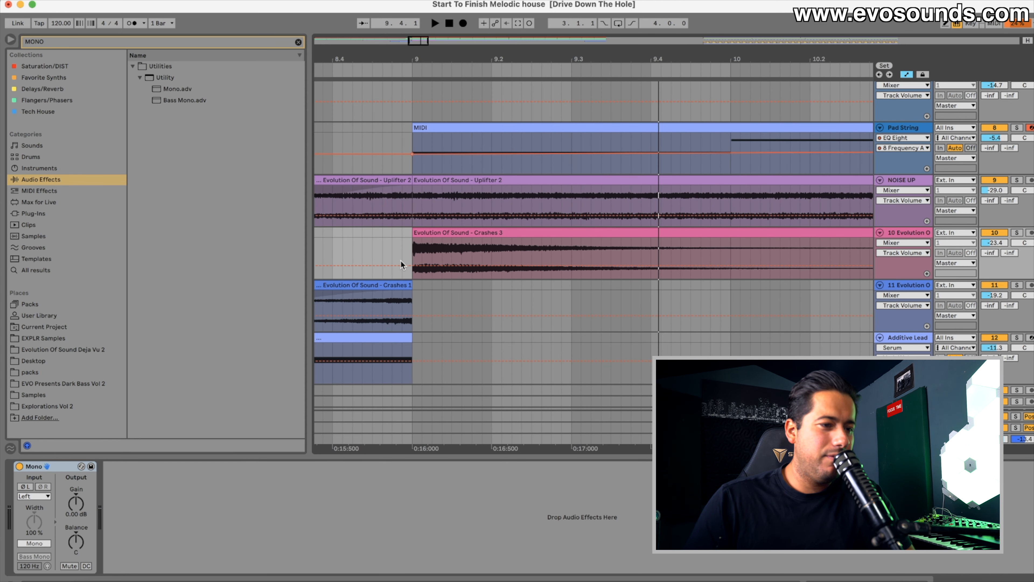
{"action": "key", "text": "a"}
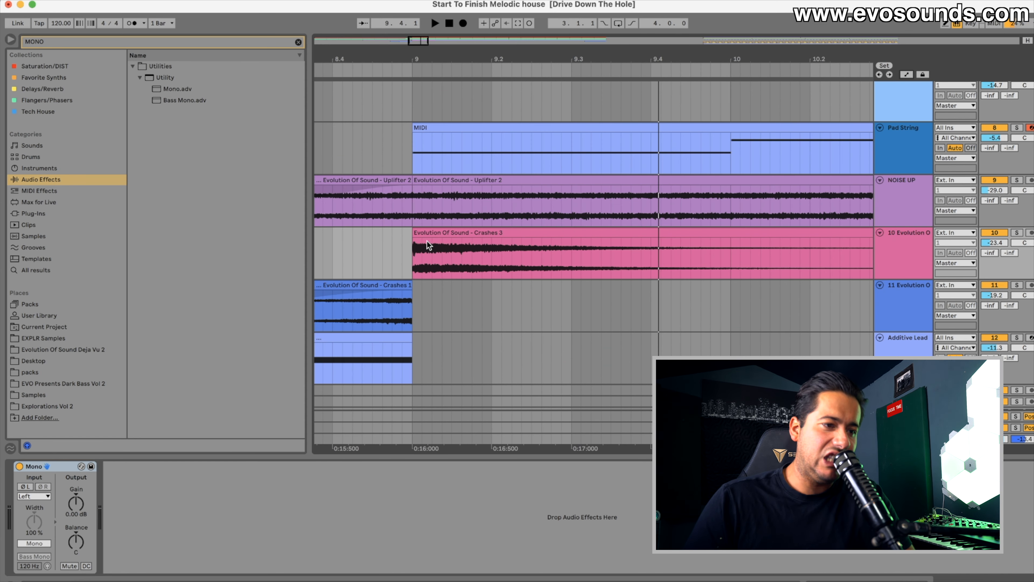
{"action": "left_click", "coordinate": [378, 243]}
{"action": "scroll", "coordinate": [370, 243], "scroll_direction": "left", "scroll_amount": 1}
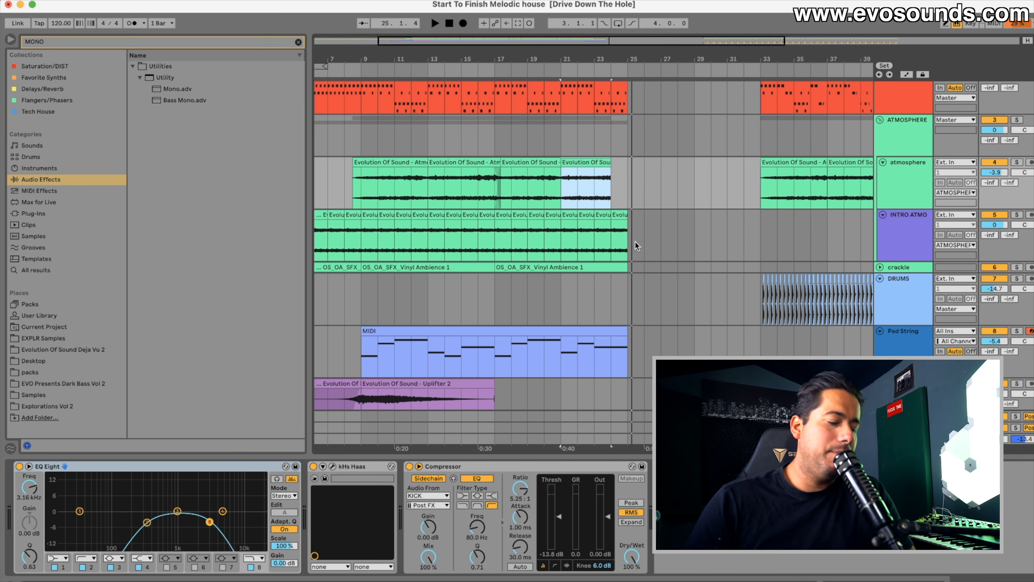
{"action": "key", "text": "super+z"}
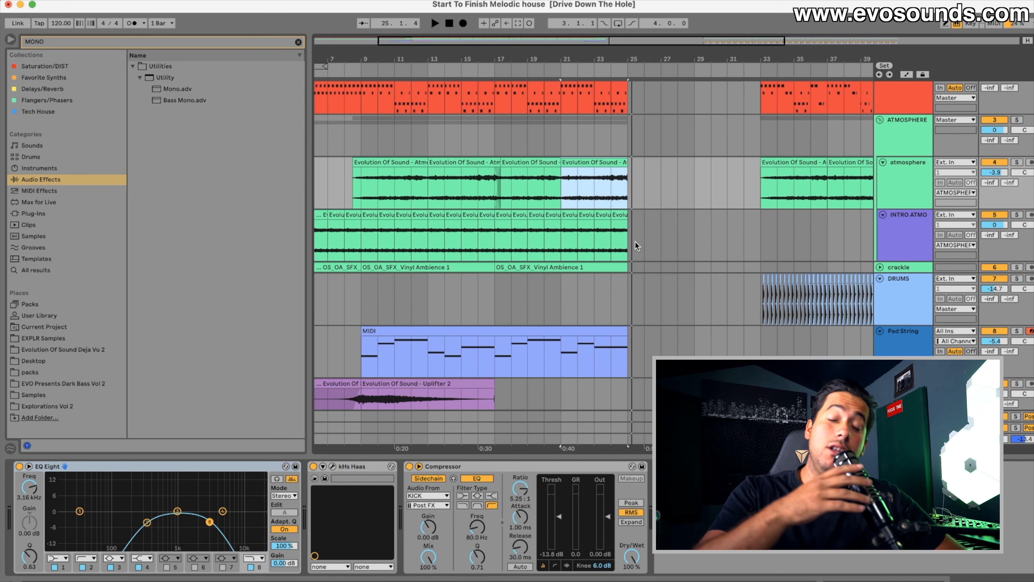
Step: Delete the INTRO ATMO clips from bar 9 to bar 25 and play the section
{"action": "scroll", "coordinate": [637, 246], "scroll_direction": "left", "scroll_amount": 5}
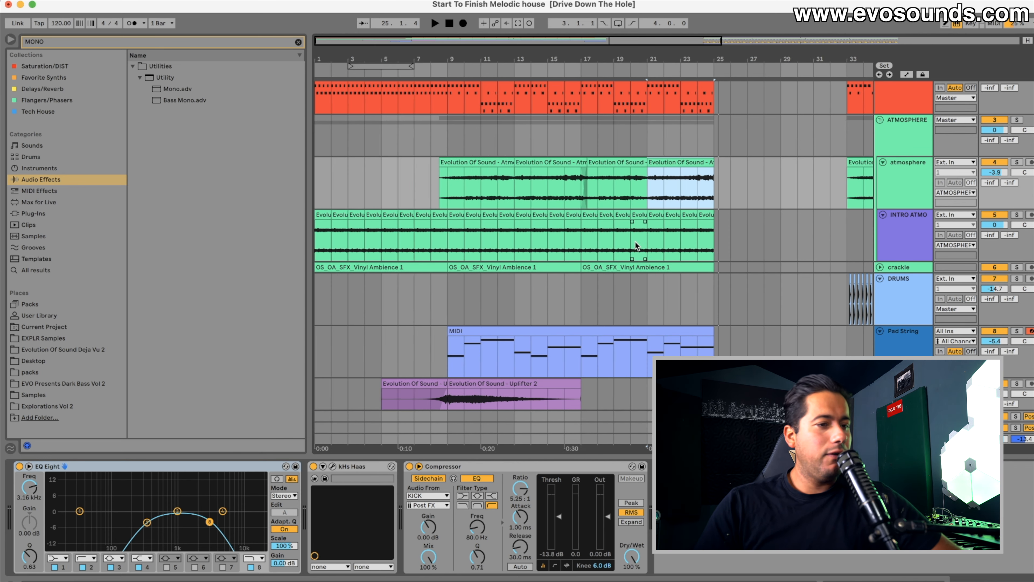
{"action": "scroll", "coordinate": [635, 241], "scroll_direction": "down", "scroll_amount": 7}
{"action": "scroll", "coordinate": [635, 241], "scroll_direction": "up", "scroll_amount": 9}
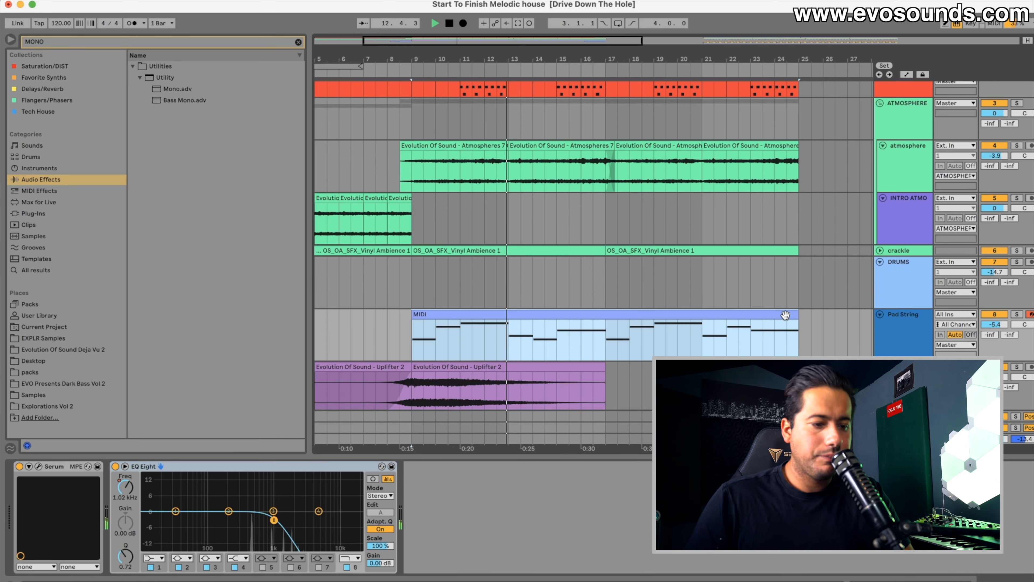
Step: Transpose the Pad String MIDI clip's notes down one octave and set the track's volume to -2.9 dB
{"action": "key", "text": "shift+Tab"}
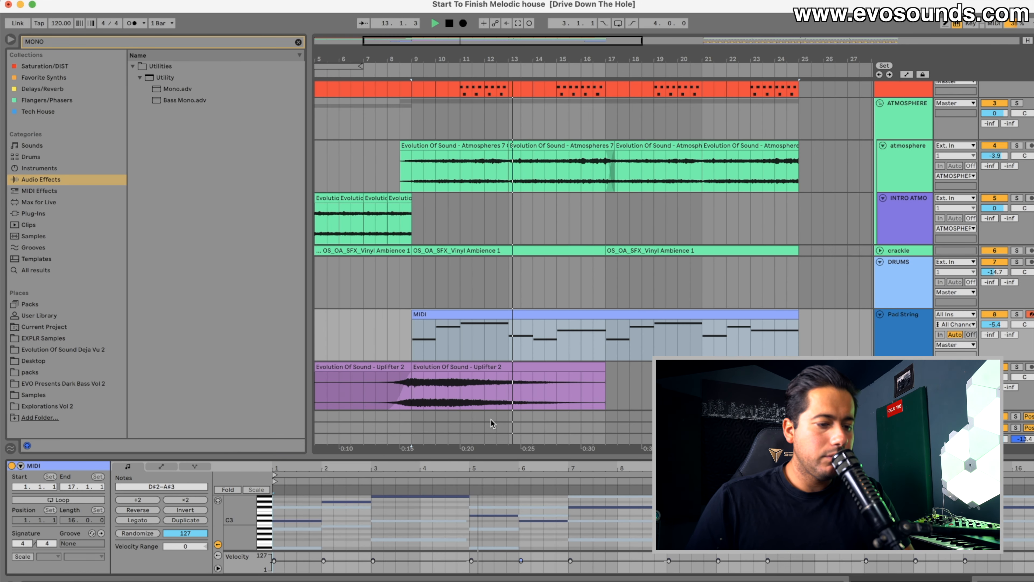
{"action": "left_click_drag", "start_coordinate": [511, 456], "coordinate": [511, 263]}
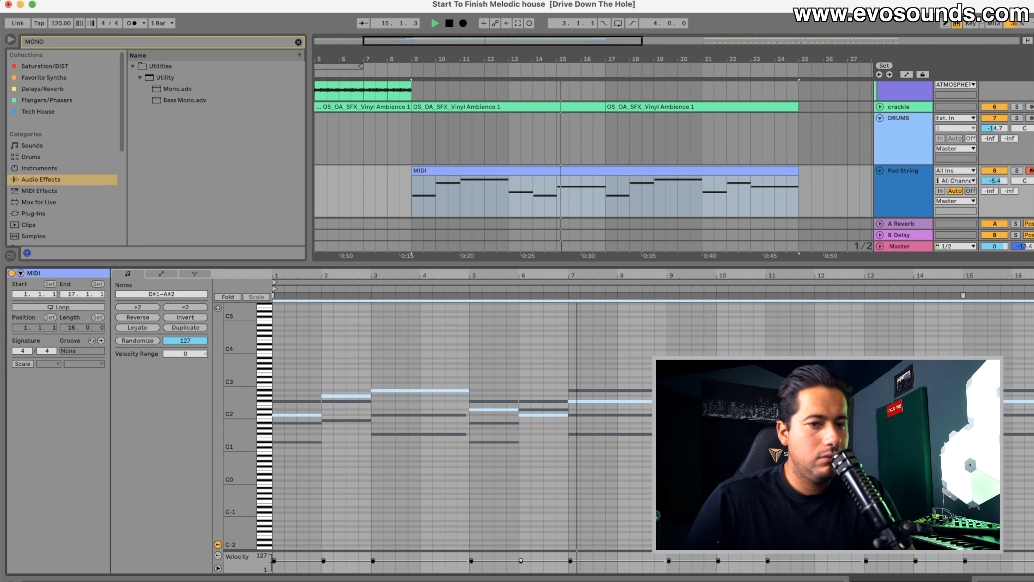
{"action": "left_click", "coordinate": [1016, 171]}
{"action": "left_click", "coordinate": [1016, 171]}
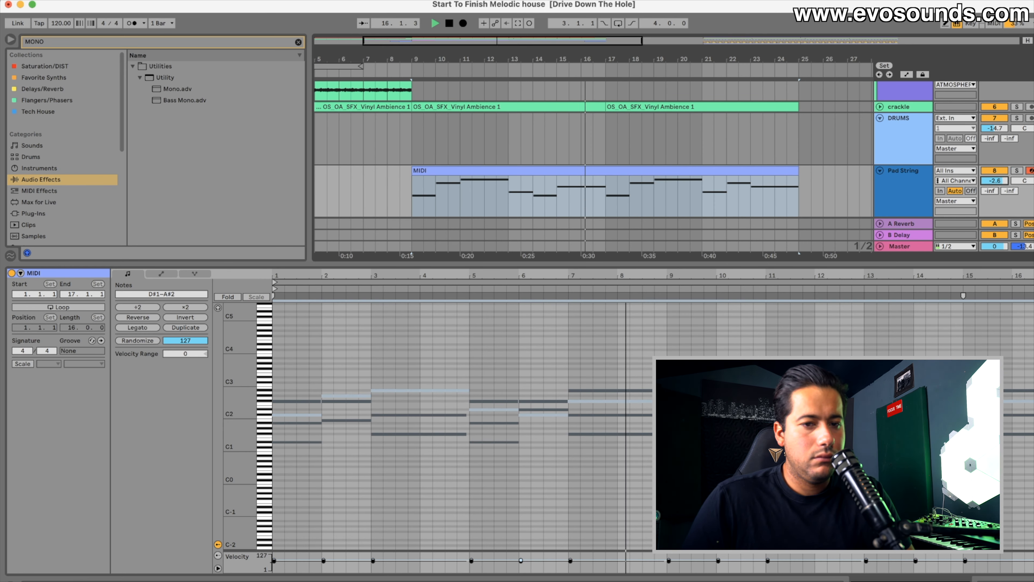
{"action": "double_click", "coordinate": [1002, 181]}
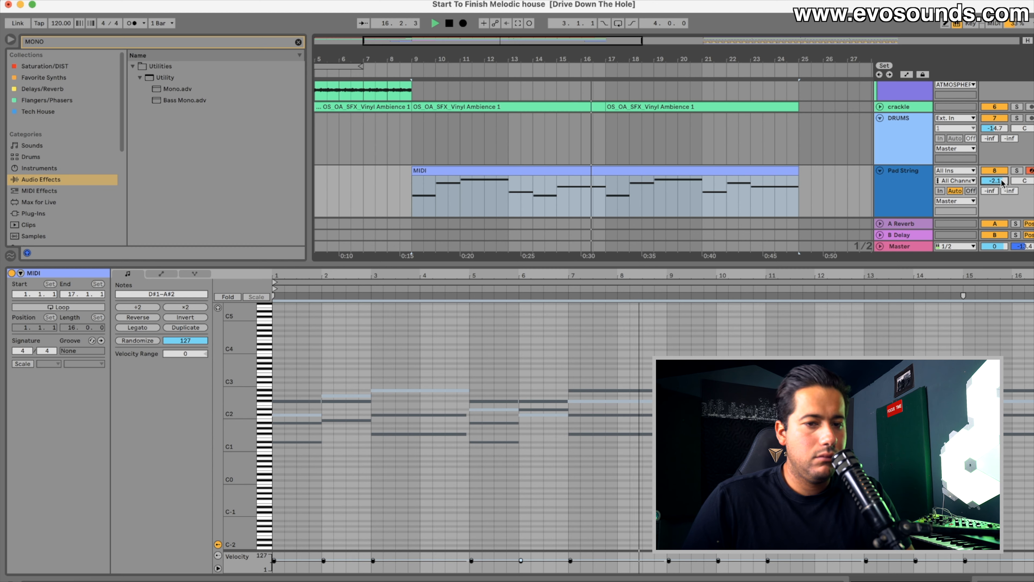
{"action": "left_click", "coordinate": [917, 188]}
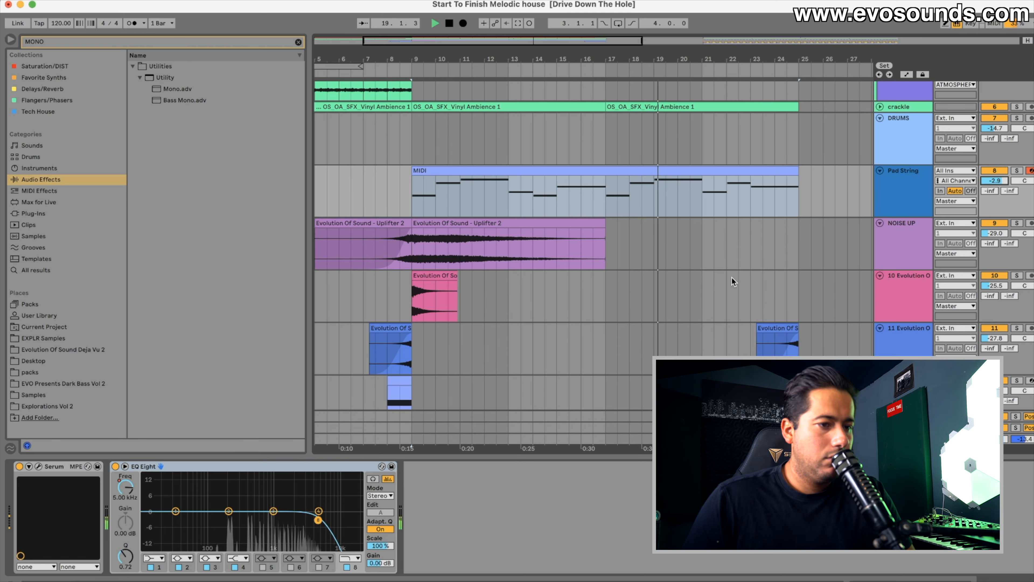
Step: Copy the faded Uplifter 2 clip that ends at bar 9 to bars 21–25 on the NOISE UP track and shorten its fade-in
{"action": "scroll", "coordinate": [732, 277], "scroll_direction": "up", "scroll_amount": 4}
{"action": "scroll", "coordinate": [731, 277], "scroll_direction": "down", "scroll_amount": 10}
{"action": "scroll", "coordinate": [731, 277], "scroll_direction": "left", "scroll_amount": 3}
{"action": "scroll", "coordinate": [732, 277], "scroll_direction": "up", "scroll_amount": 12}
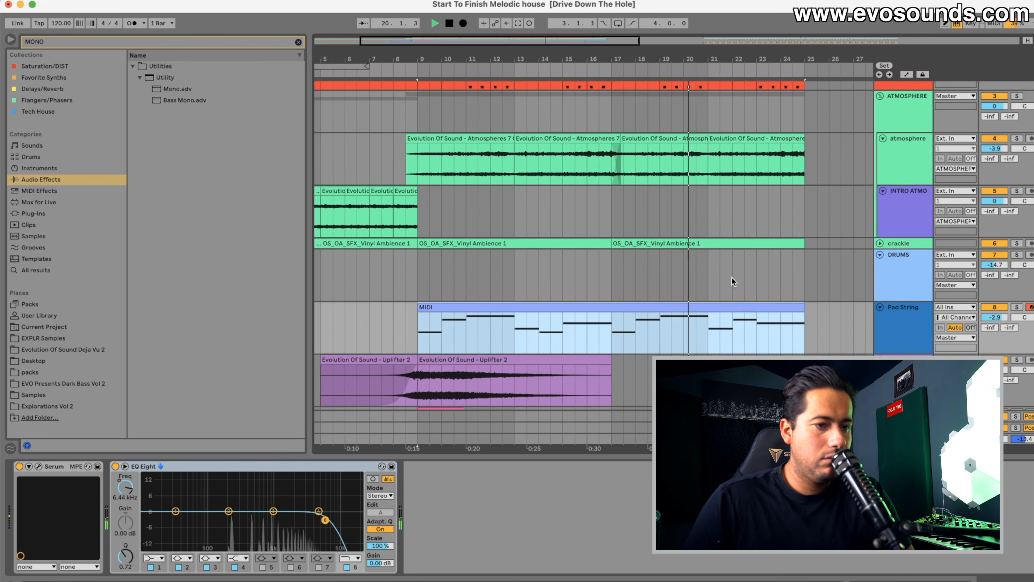
{"action": "scroll", "coordinate": [732, 276], "scroll_direction": "up", "scroll_amount": 3}
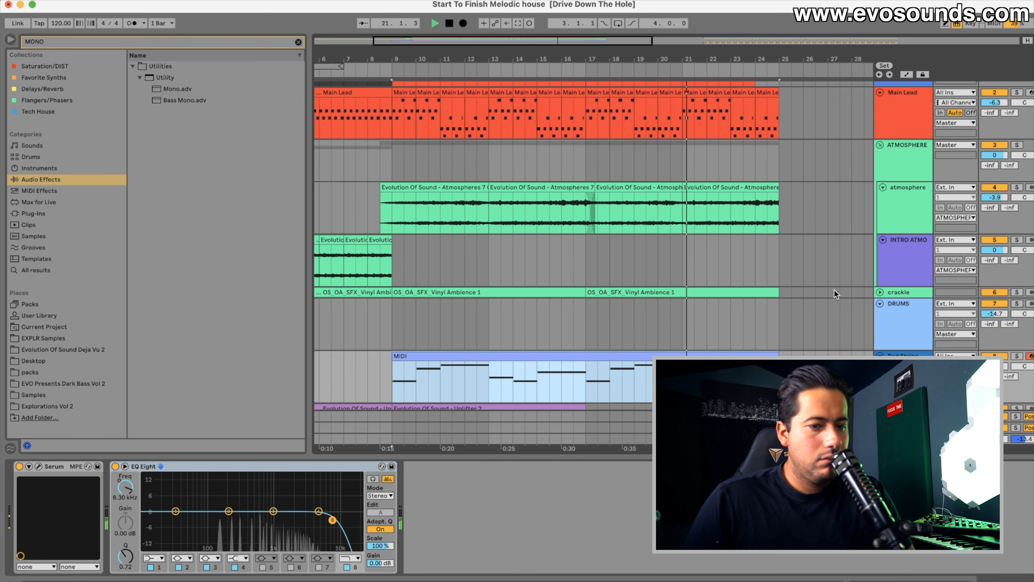
{"action": "scroll", "coordinate": [707, 233], "scroll_direction": "down", "scroll_amount": 5}
{"action": "scroll", "coordinate": [528, 293], "scroll_direction": "left", "scroll_amount": 5}
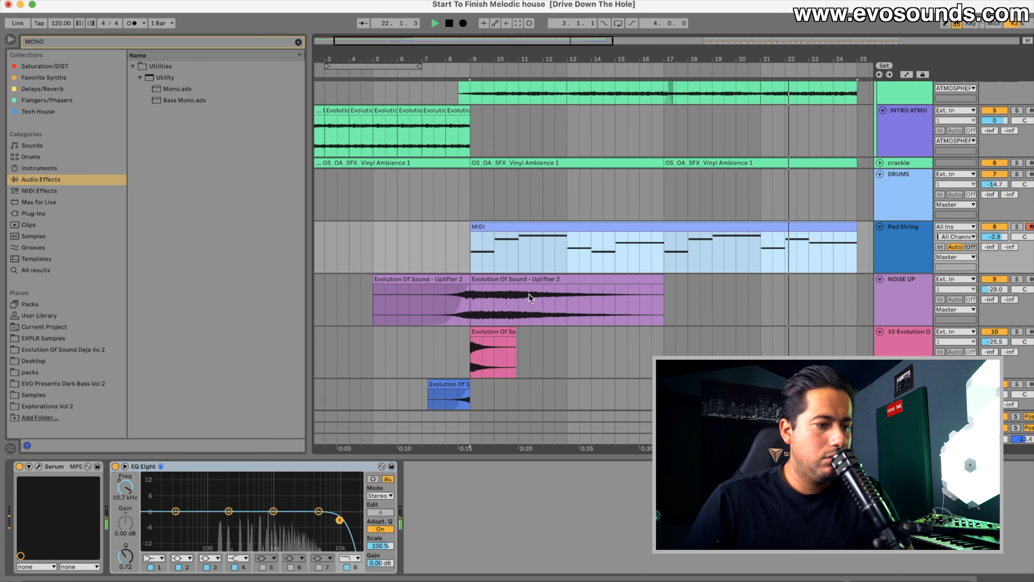
{"action": "left_click", "coordinate": [458, 284]}
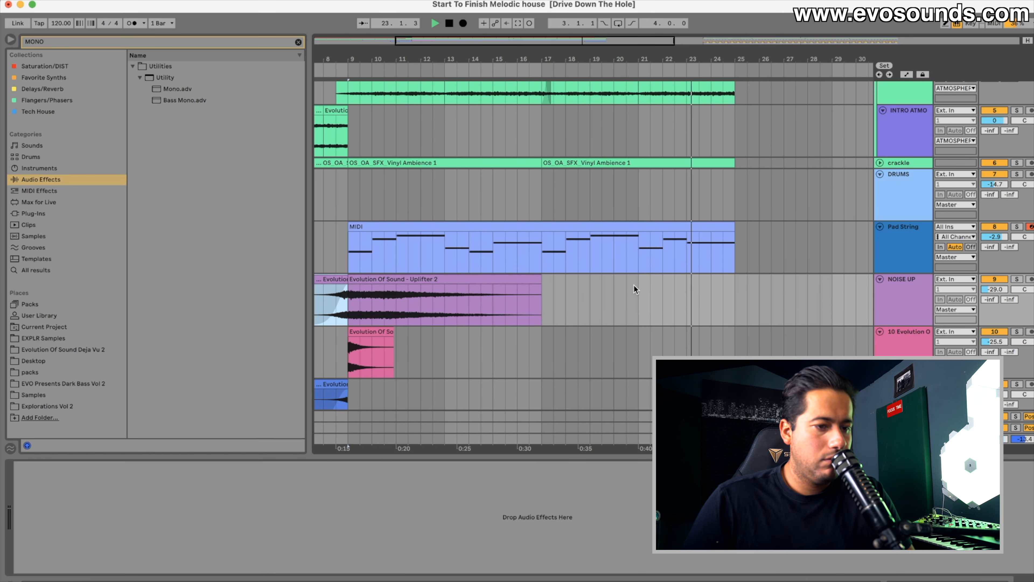
{"action": "left_click", "coordinate": [634, 285]}
{"action": "key", "text": "super+v"}
{"action": "left_click_drag", "start_coordinate": [731, 287], "coordinate": [722, 287]}
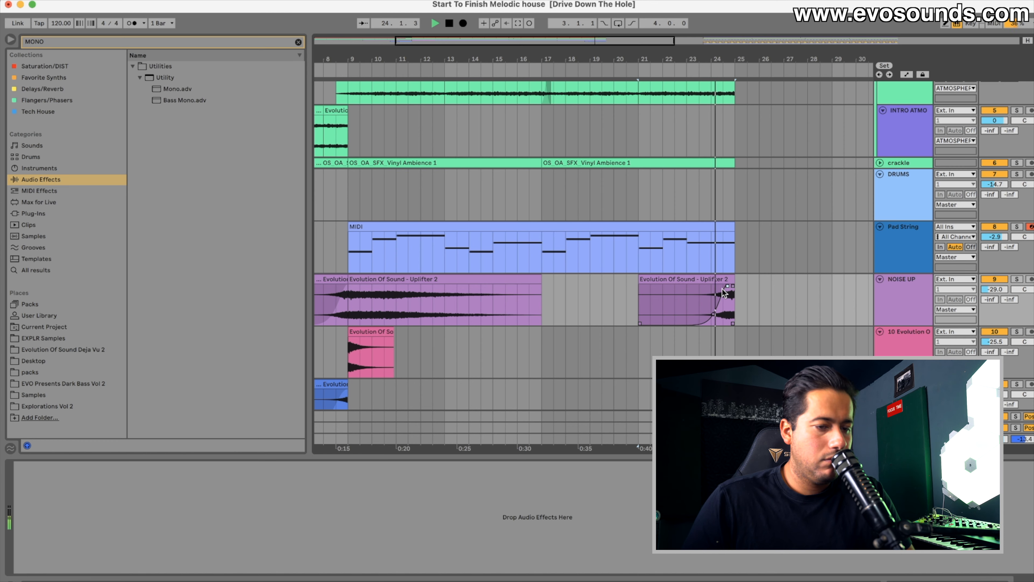
{"action": "key", "text": "space"}
Step: Play the end of the break from bar 24 with the ATMOSPHERE group's effects in view
{"action": "scroll", "coordinate": [660, 255], "scroll_direction": "up", "scroll_amount": 5}
{"action": "scroll", "coordinate": [660, 256], "scroll_direction": "right", "scroll_amount": 5}
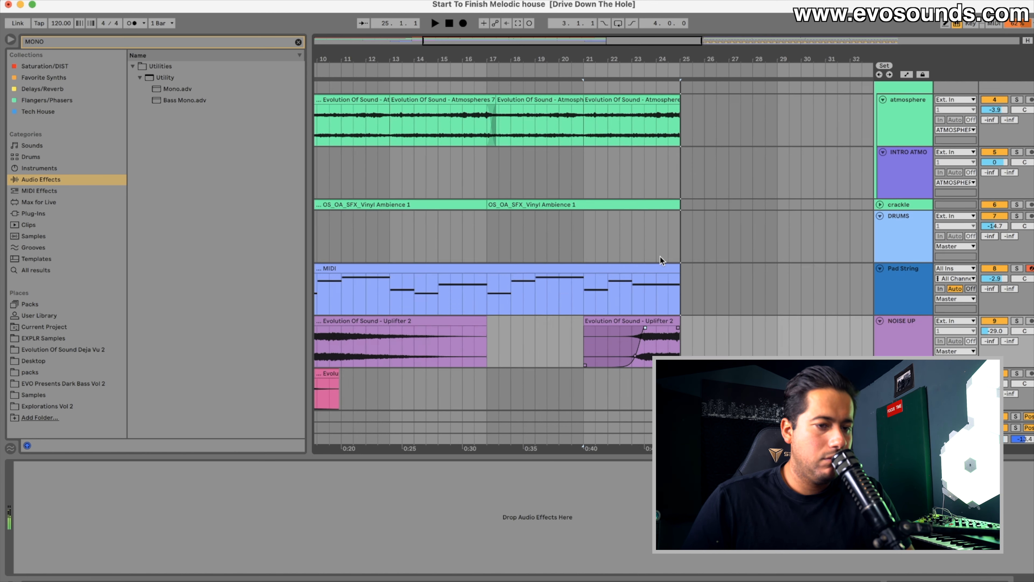
{"action": "scroll", "coordinate": [656, 259], "scroll_direction": "right", "scroll_amount": 2}
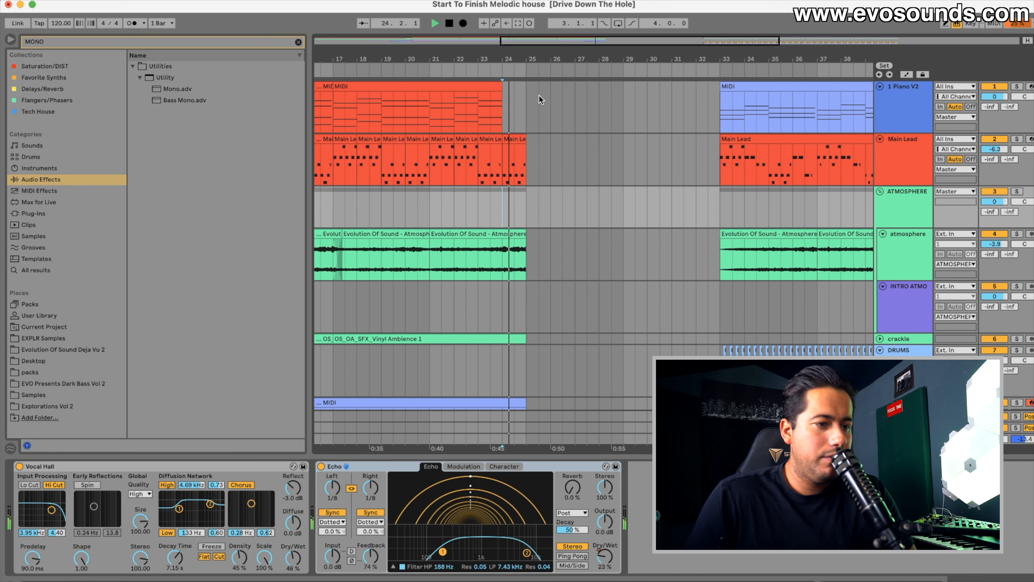
Step: Move the piano clips at bar 33 further along the timeline and shift the Main Lead, drum and Serum clips to start at bar 25
{"action": "left_click_drag", "start_coordinate": [562, 41], "coordinate": [562, 12]}
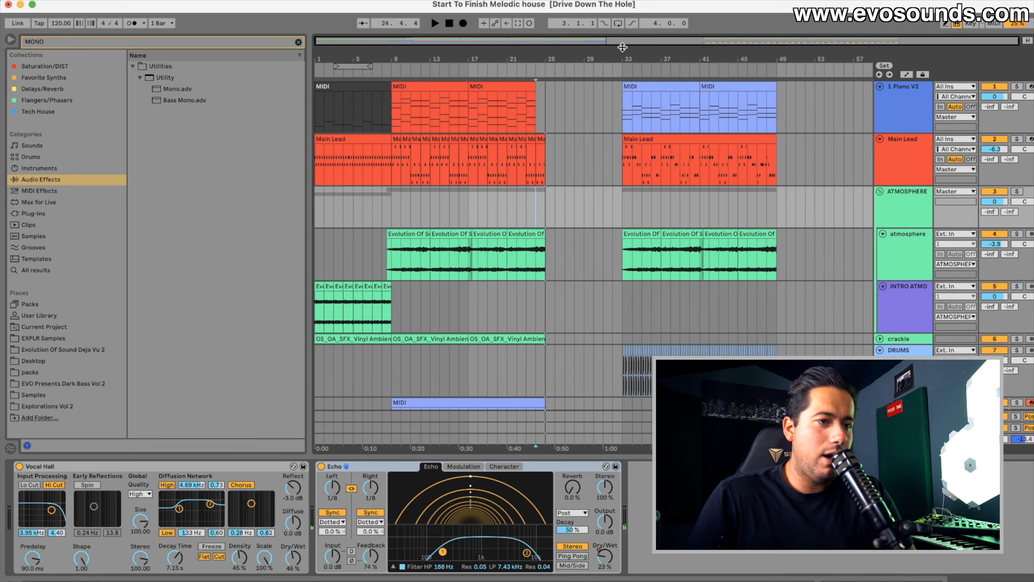
{"action": "left_click_drag", "start_coordinate": [724, 86], "coordinate": [831, 90]}
{"action": "left_click_drag", "start_coordinate": [670, 87], "coordinate": [771, 92]}
{"action": "left_click_drag", "start_coordinate": [770, 92], "coordinate": [770, 92]}
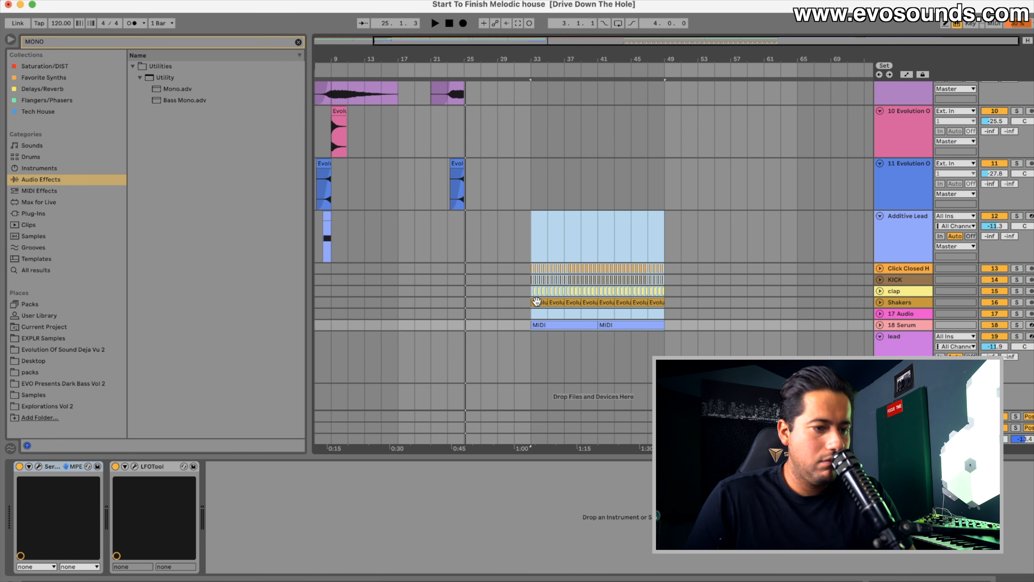
{"action": "left_click_drag", "start_coordinate": [537, 302], "coordinate": [461, 300]}
Step: Play the transition from about bar 23 through the reversed crash into the relocated drums at bar 25
{"action": "left_click", "coordinate": [457, 186]}
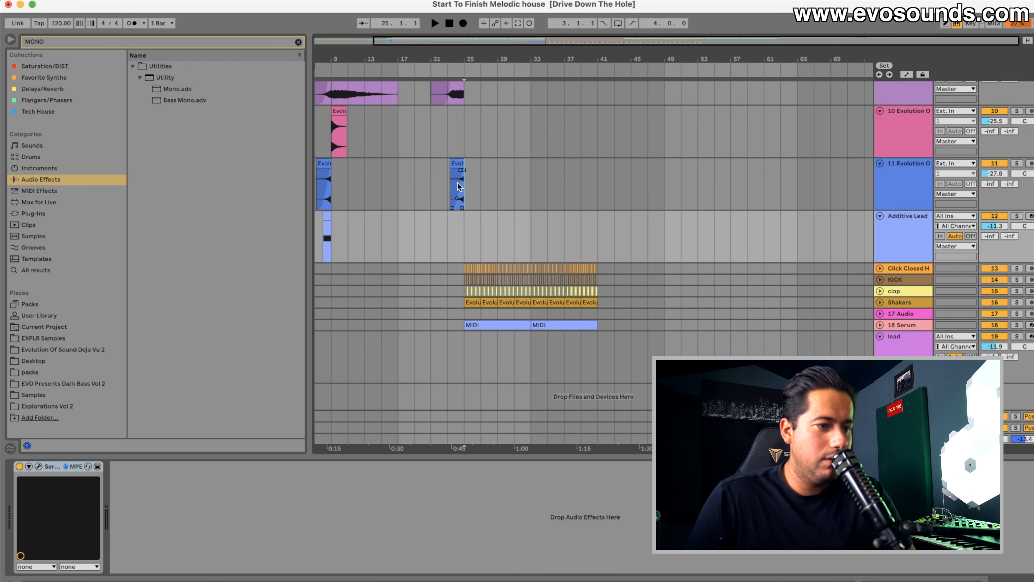
{"action": "key", "text": "space"}
{"action": "left_click", "coordinate": [453, 131]}
{"action": "key", "text": "space"}
{"action": "key", "text": "space"}
{"action": "left_click_drag", "start_coordinate": [461, 67], "coordinate": [554, 175]}
{"action": "scroll", "coordinate": [623, 185], "scroll_direction": "up", "scroll_amount": 10}
{"action": "scroll", "coordinate": [625, 189], "scroll_direction": "up", "scroll_amount": 3}
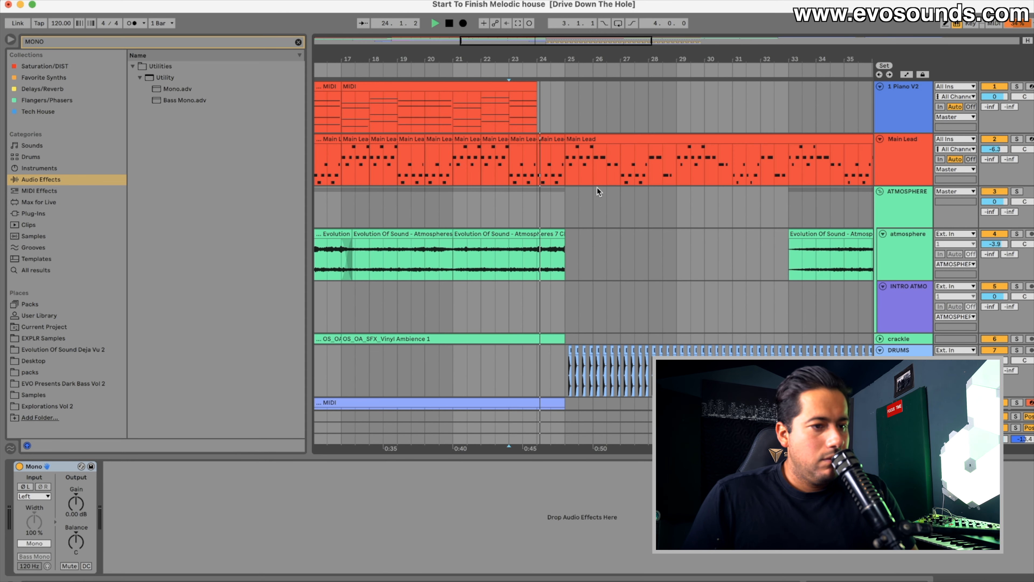
Step: Set the Main Lead track's volume to -5.3 dB and select its clip at bar 25 and the EQ Eight high-cut band
{"action": "left_click", "coordinate": [901, 159]}
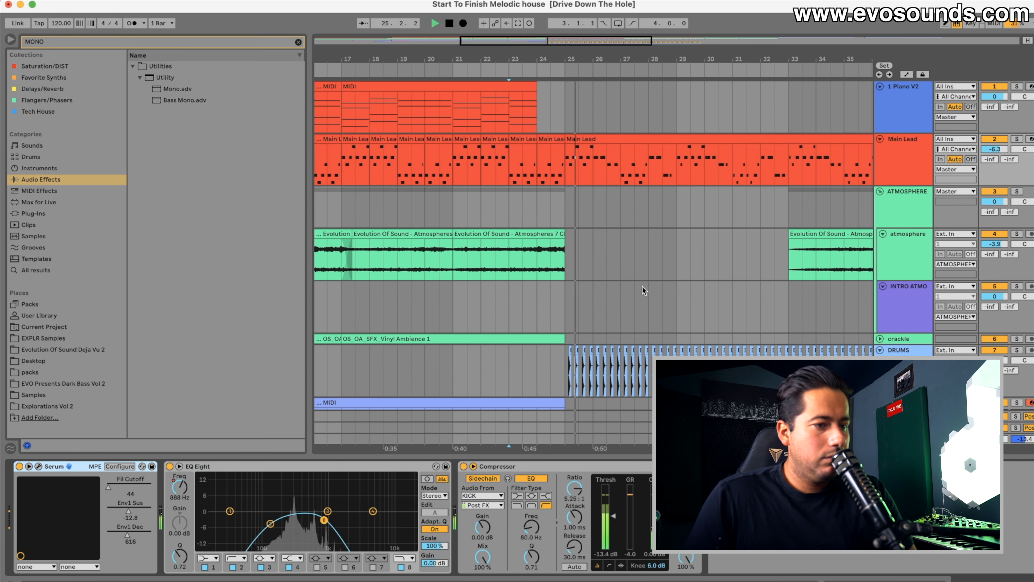
{"action": "left_click_drag", "start_coordinate": [990, 151], "coordinate": [990, 147]}
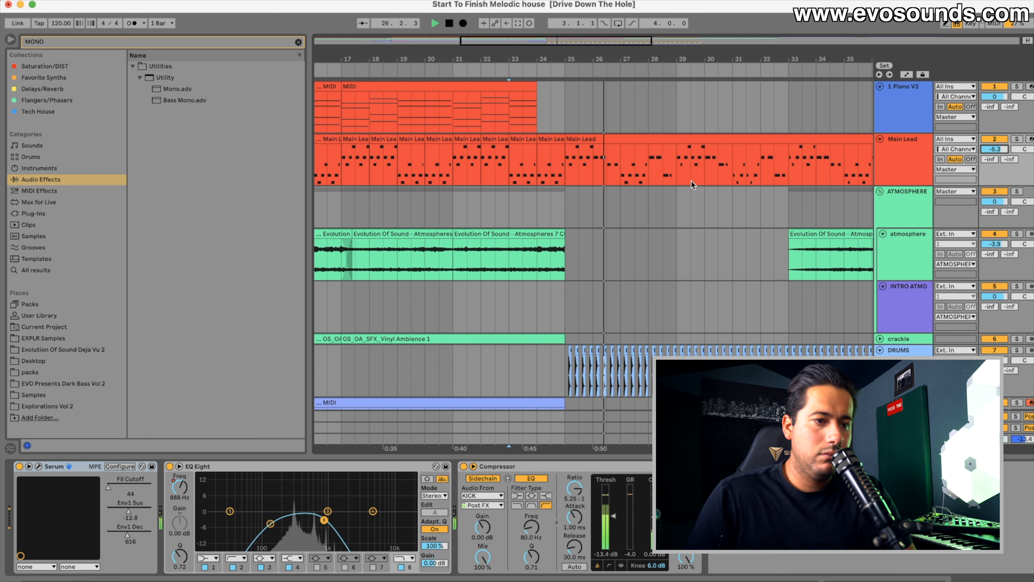
{"action": "left_click", "coordinate": [633, 139]}
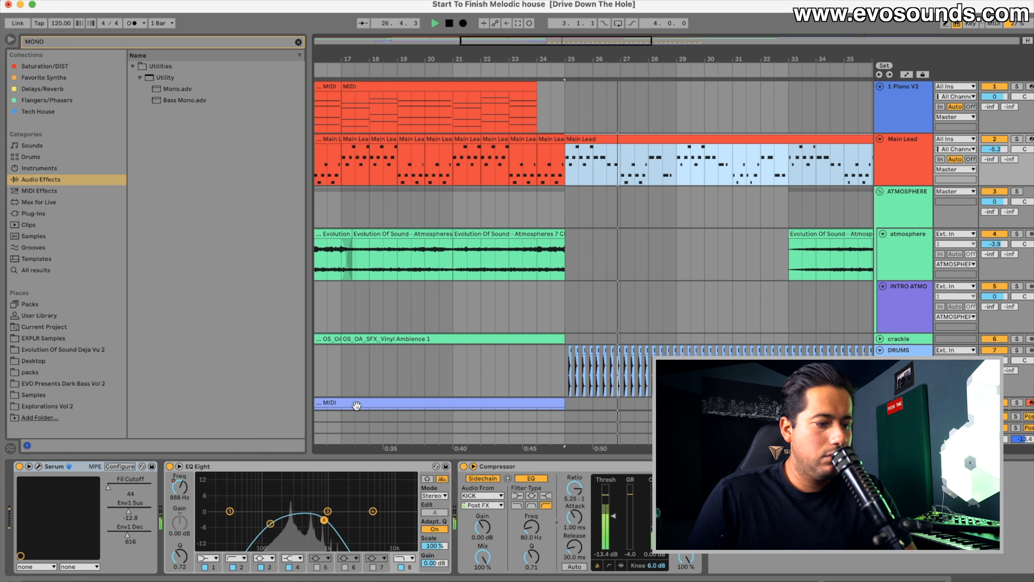
{"action": "left_click", "coordinate": [325, 520]}
Step: Select the Main Lead intro clip and play the arrangement from bar 1
{"action": "scroll", "coordinate": [478, 214], "scroll_direction": "left", "scroll_amount": 9}
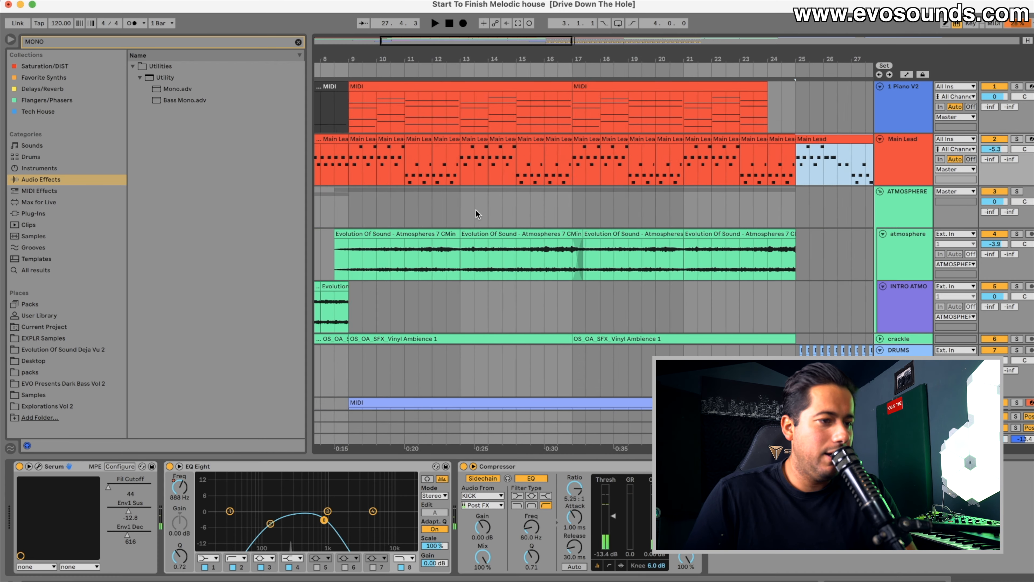
{"action": "left_click", "coordinate": [461, 148]}
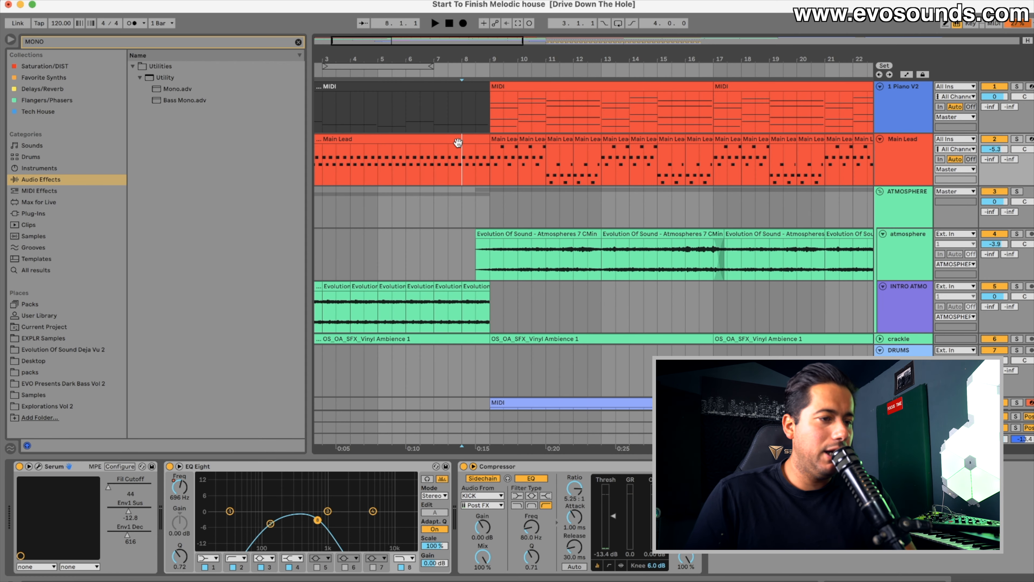
{"action": "key", "text": "space"}
{"action": "scroll", "coordinate": [467, 165], "scroll_direction": "left", "scroll_amount": 3}
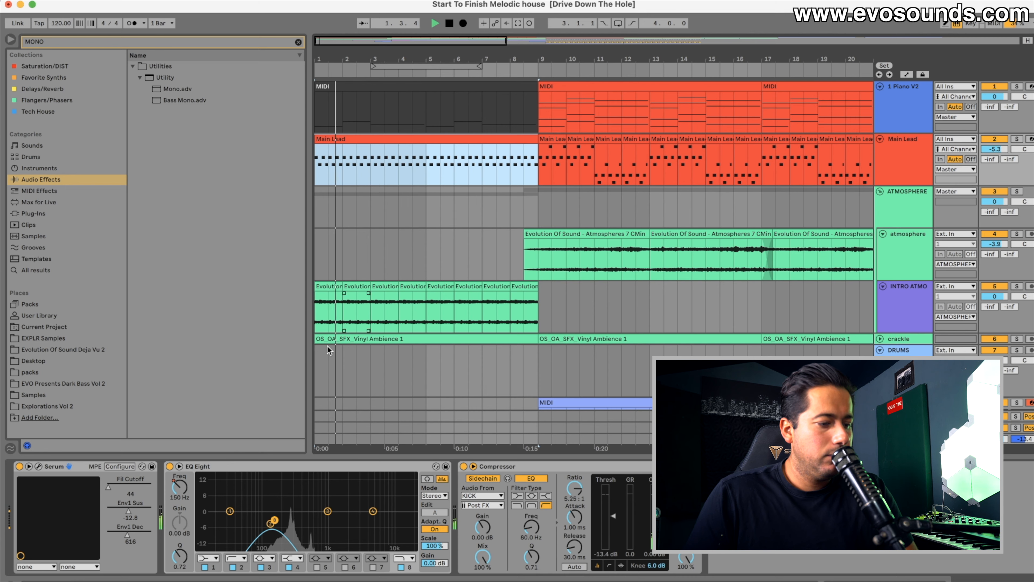
Step: Show the arrangement automation with the Main Lead track set to Serum's Fil Cutoff
{"action": "left_click", "coordinate": [109, 489]}
{"action": "left_click", "coordinate": [911, 75]}
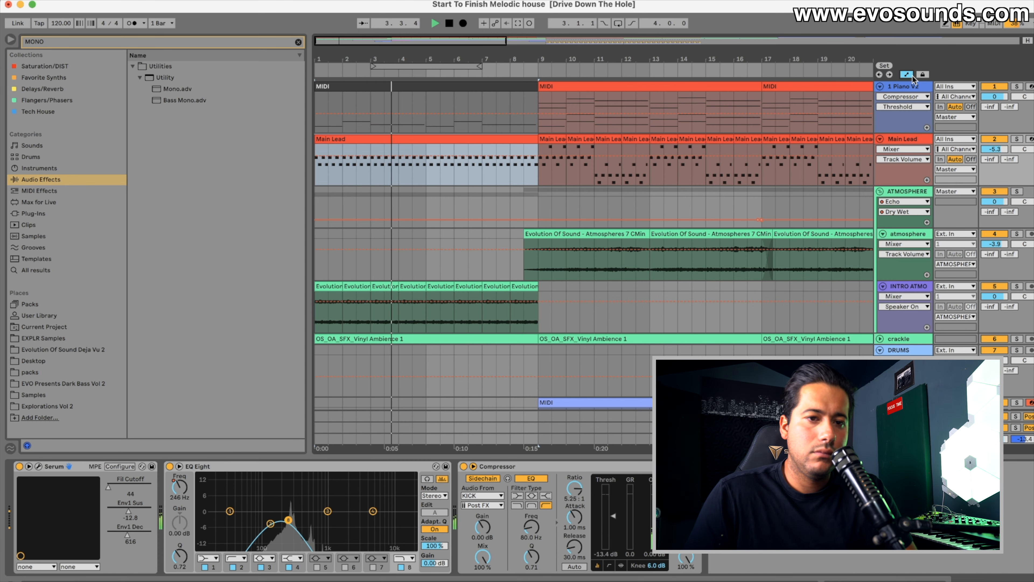
{"action": "left_click", "coordinate": [130, 491]}
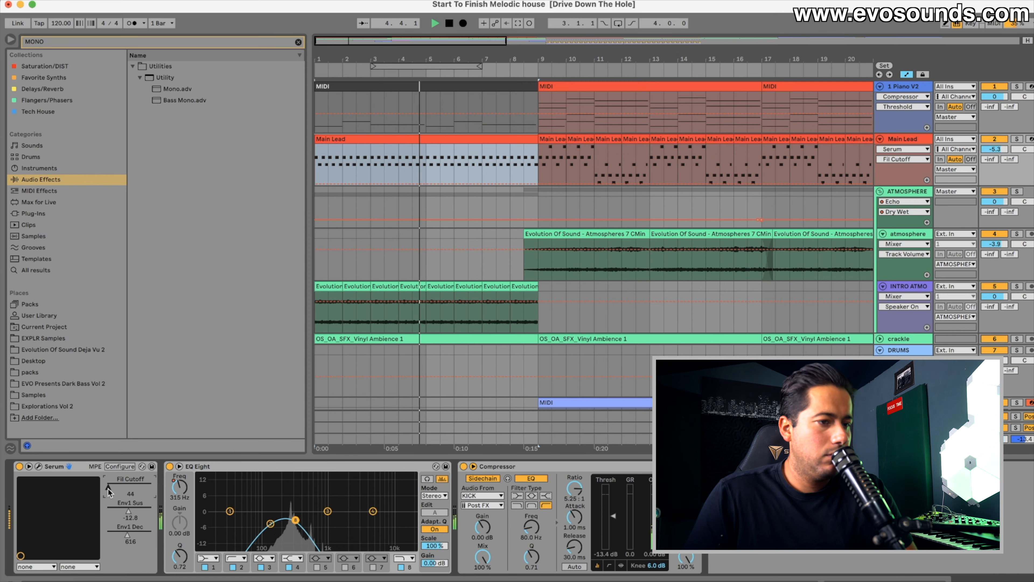
Step: Automate the Main Lead's Fil Cutoff to rise gradually from bar 9 to about 960 at bar 24
{"action": "left_click", "coordinate": [538, 183]}
{"action": "scroll", "coordinate": [560, 179], "scroll_direction": "right", "scroll_amount": 5}
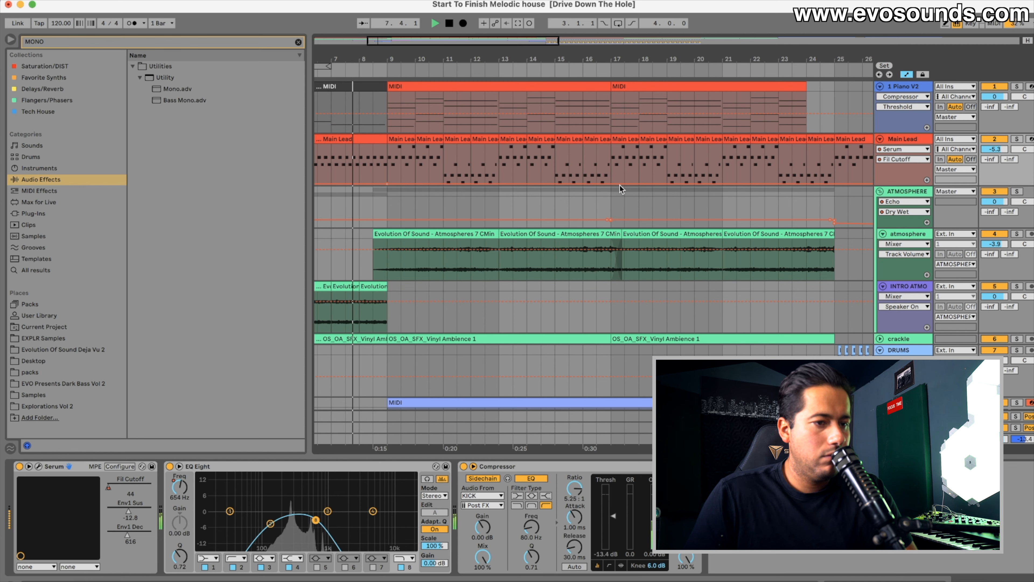
{"action": "left_click_drag", "start_coordinate": [668, 183], "coordinate": [808, 168]}
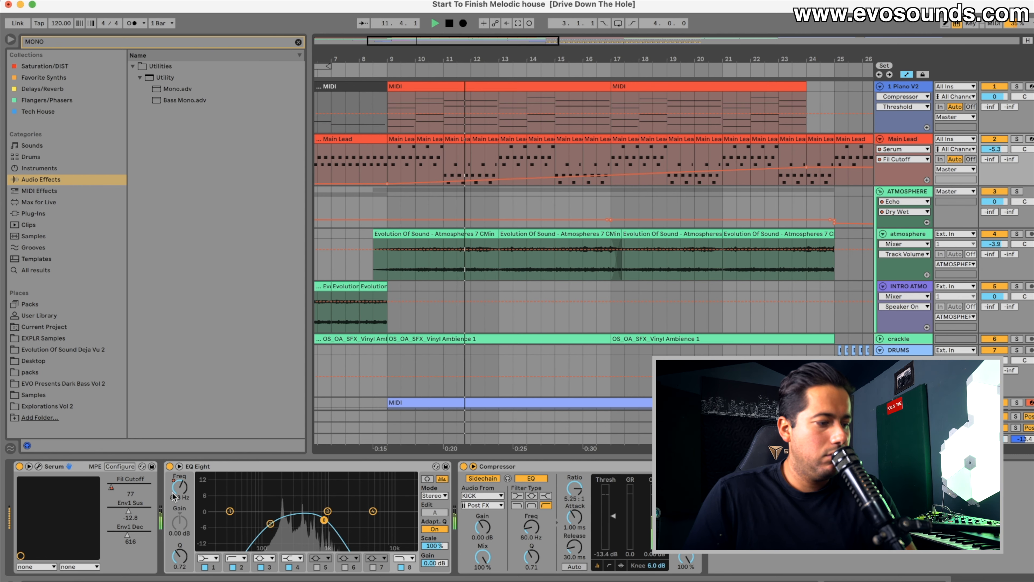
Step: Automate the Main Lead's Env1 Sus to rise gradually from bar 9 to about -11.7 at bar 25
{"action": "left_click", "coordinate": [128, 512]}
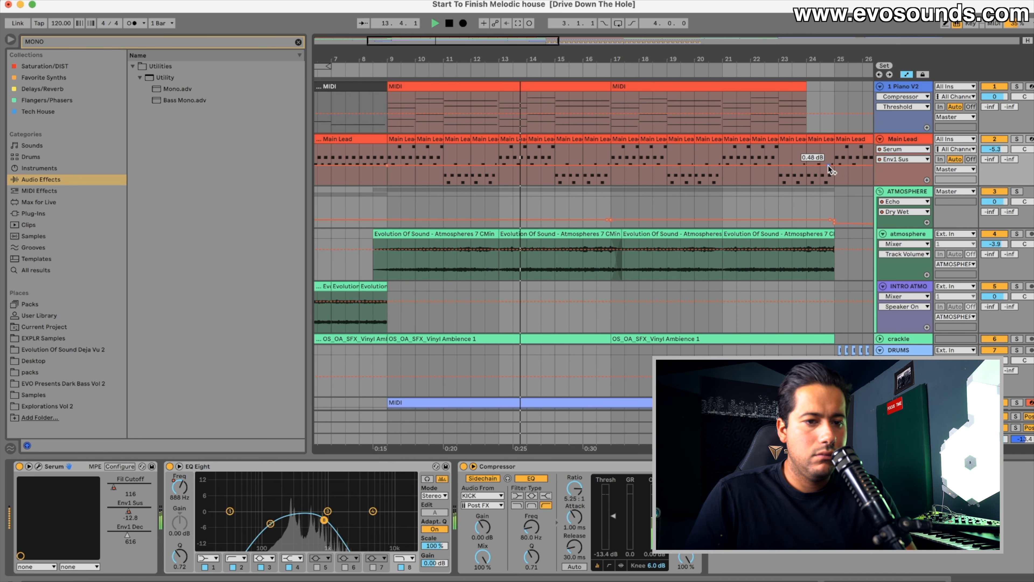
{"action": "left_click_drag", "start_coordinate": [833, 165], "coordinate": [833, 164]}
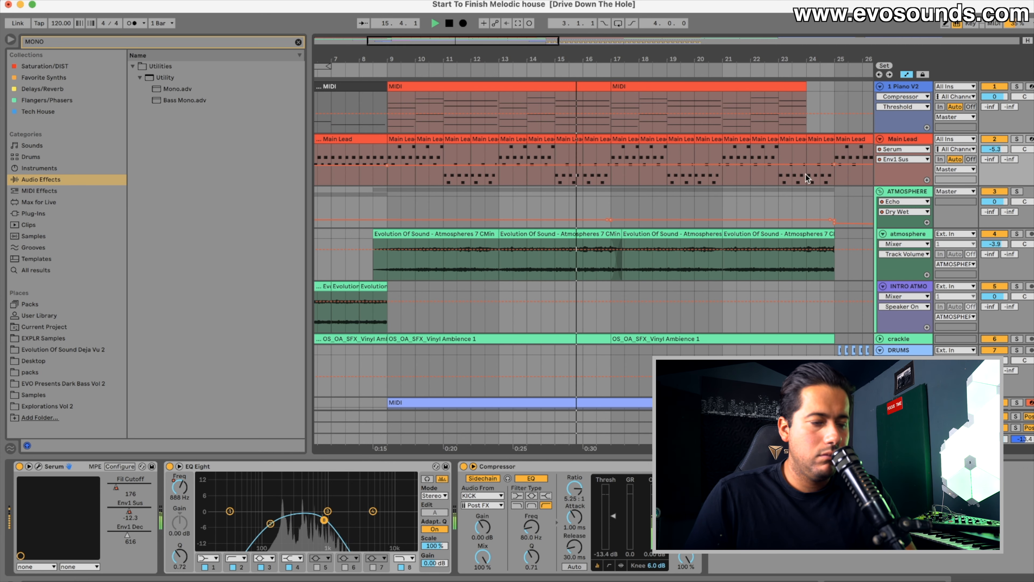
{"action": "scroll", "coordinate": [398, 385], "scroll_direction": "right", "scroll_amount": 5}
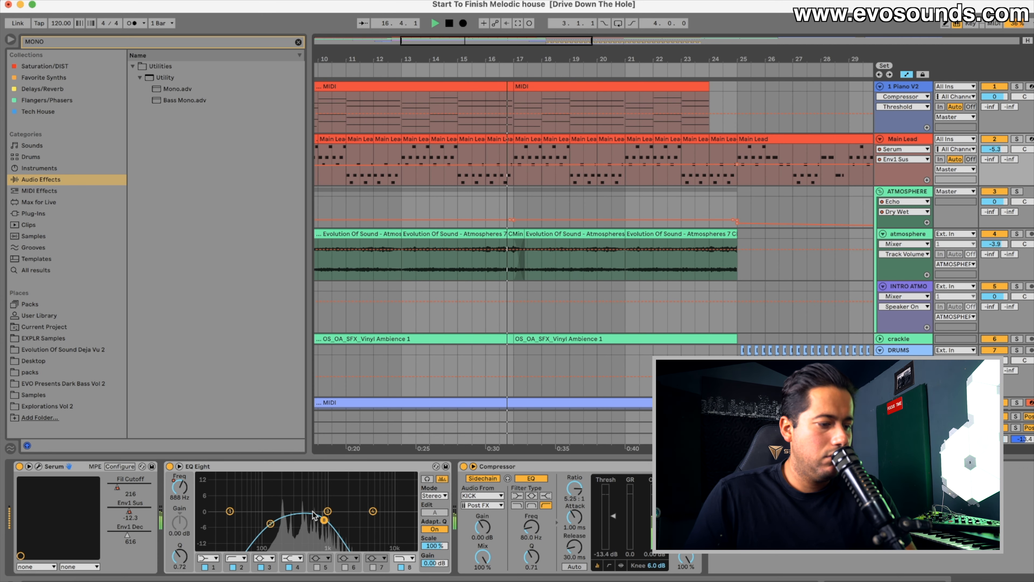
Step: Automate the Main Lead's EQ Eight band 8 frequency to climb until bar 24, dip before bar 25, and continue at 3.14 kHz
{"action": "left_click", "coordinate": [179, 487]}
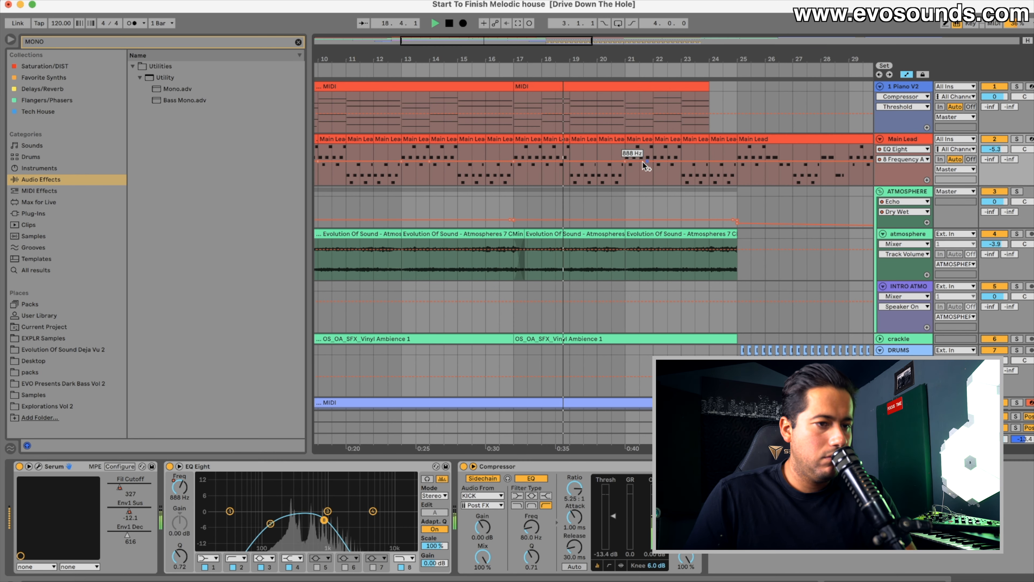
{"action": "left_click", "coordinate": [709, 154]}
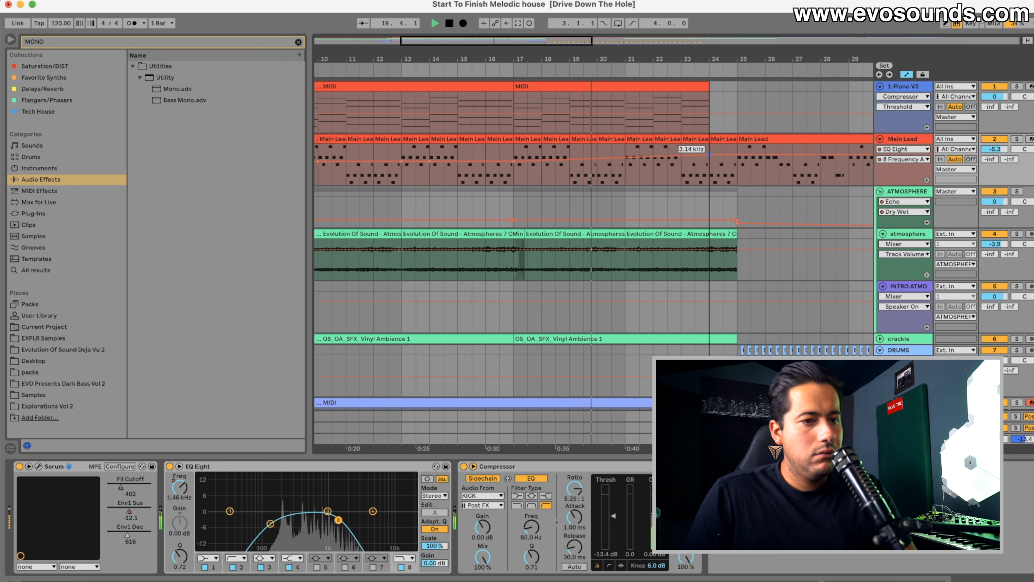
{"action": "scroll", "coordinate": [676, 167], "scroll_direction": "right", "scroll_amount": 5}
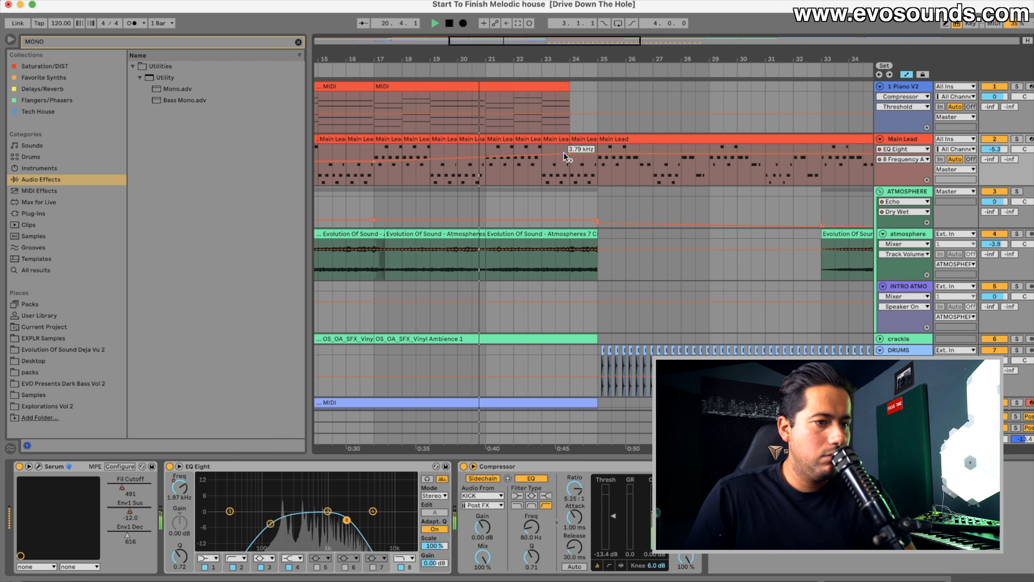
{"action": "left_click", "coordinate": [592, 140]}
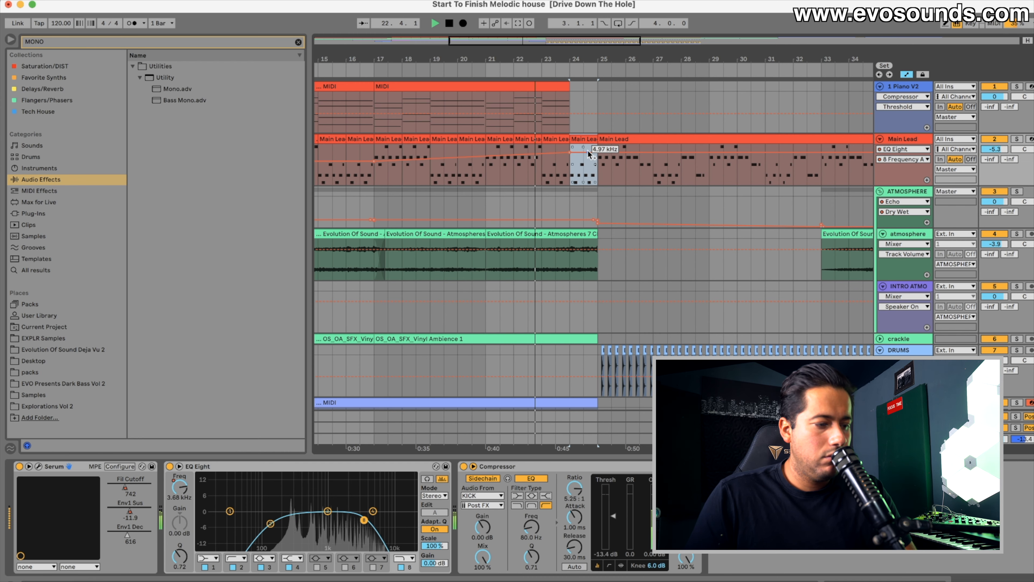
{"action": "mouse_move", "coordinate": [584, 152]}
{"action": "left_mouse_down"}
{"action": "mouse_move", "coordinate": [604, 169]}
{"action": "mouse_move", "coordinate": [597, 155]}
{"action": "left_mouse_up"}
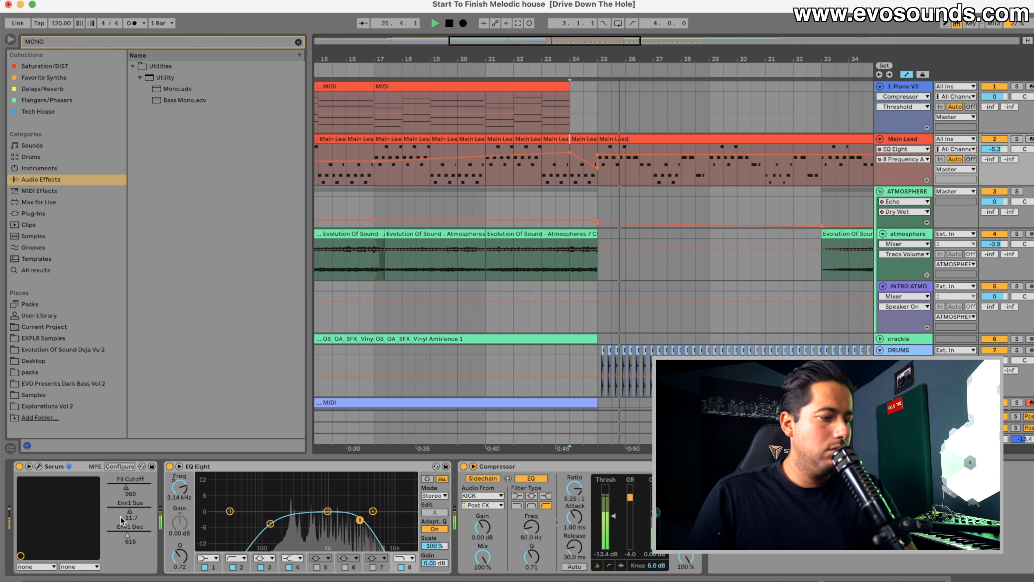
Step: Drop the Main Lead's Fil Cutoff automation to about 147 from bar 25 onward while auditioning the change
{"action": "left_click", "coordinate": [127, 496]}
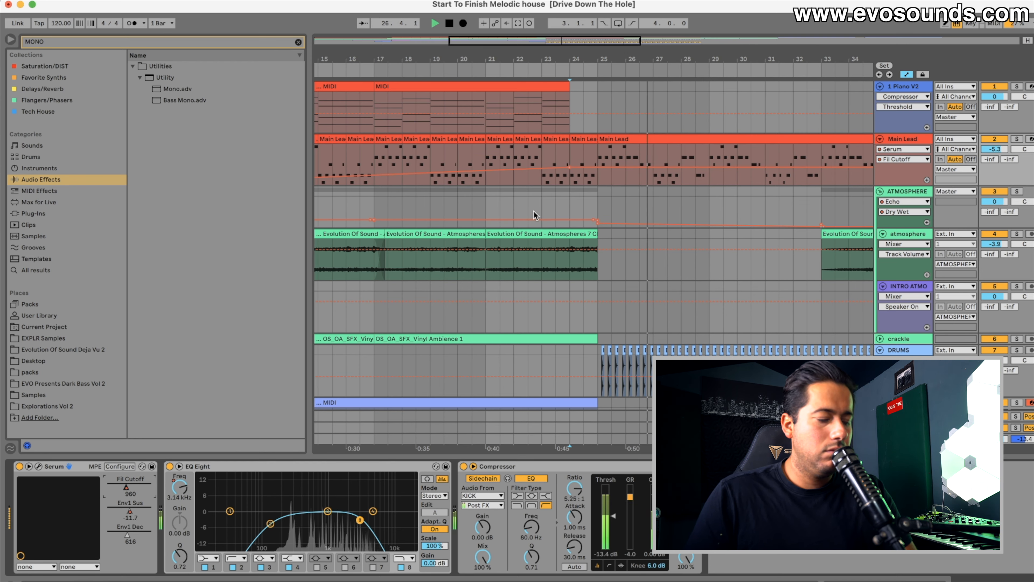
{"action": "left_click", "coordinate": [545, 186]}
{"action": "key", "text": "space"}
{"action": "left_click", "coordinate": [570, 167]}
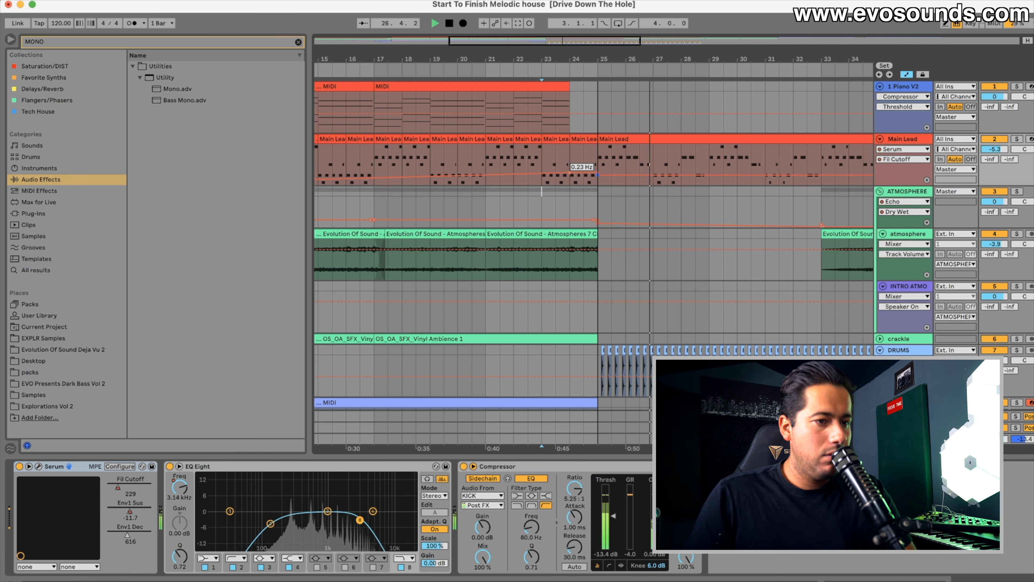
{"action": "left_click_drag", "start_coordinate": [575, 43], "coordinate": [624, 41]}
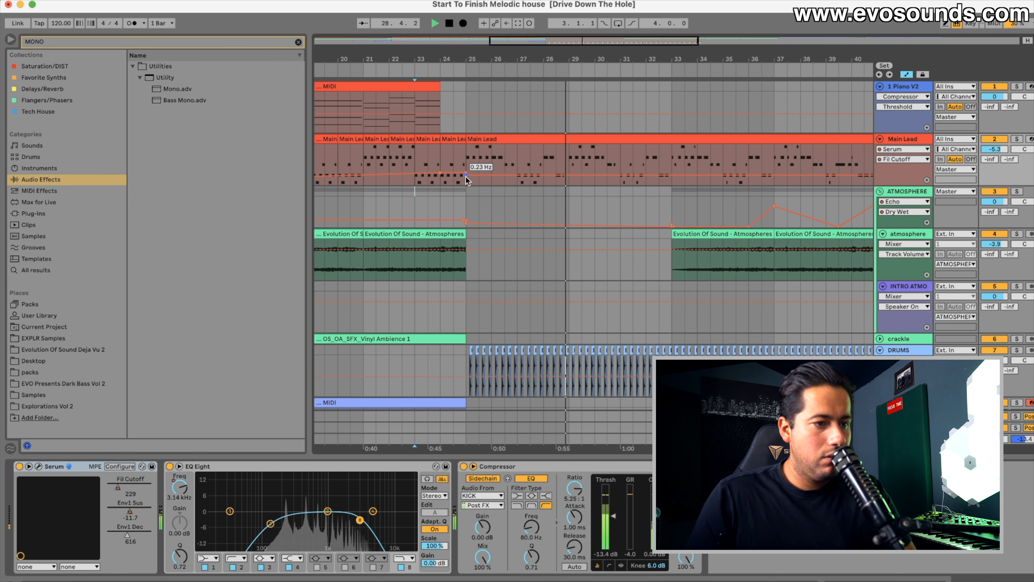
{"action": "left_click_drag", "start_coordinate": [467, 175], "coordinate": [467, 176]}
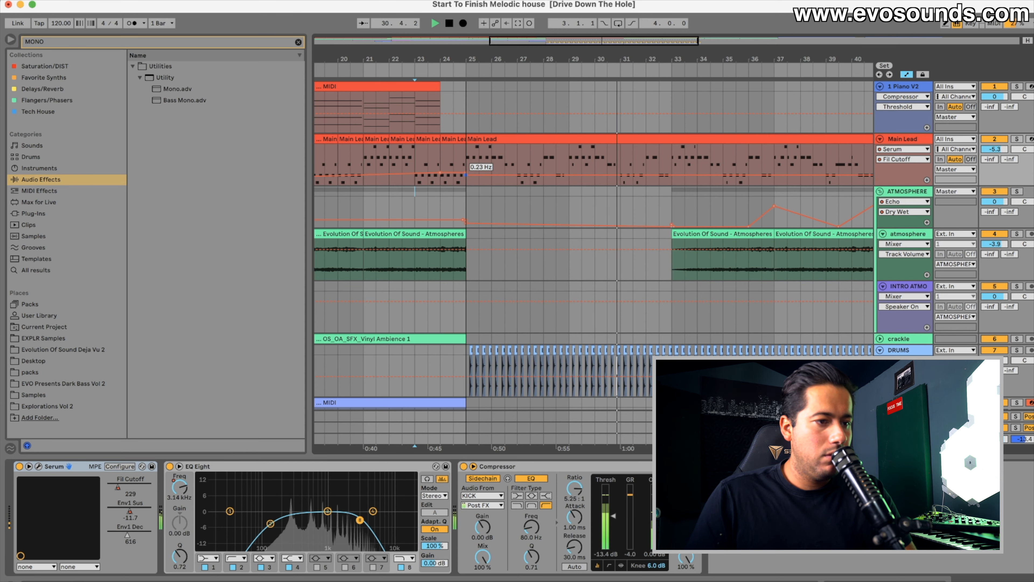
{"action": "key", "text": "space"}
Step: Play the arrangement from bar 22 to hear the lead-up to the drums
{"action": "scroll", "coordinate": [490, 158], "scroll_direction": "left", "scroll_amount": 5}
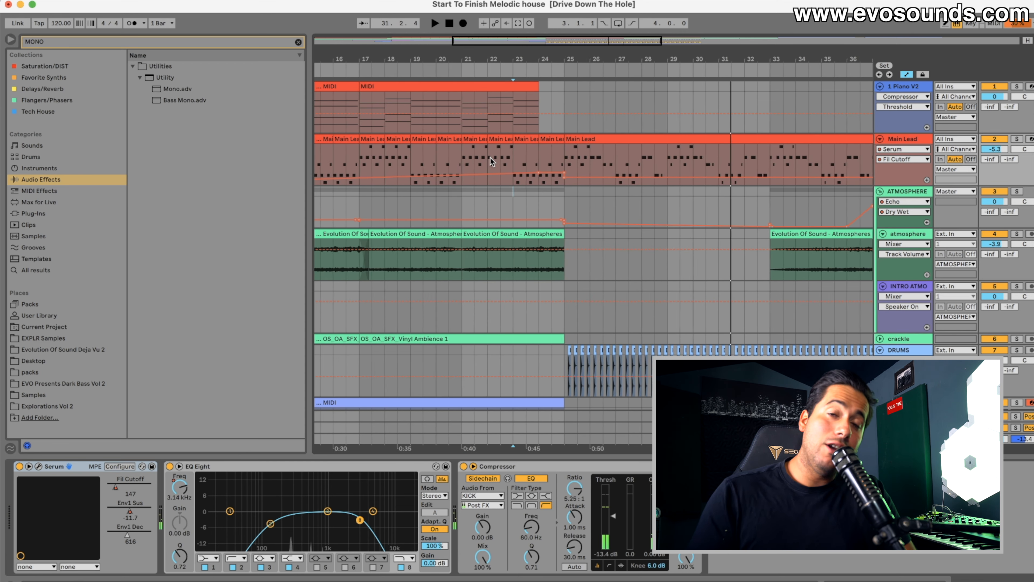
{"action": "scroll", "coordinate": [490, 158], "scroll_direction": "down", "scroll_amount": 1}
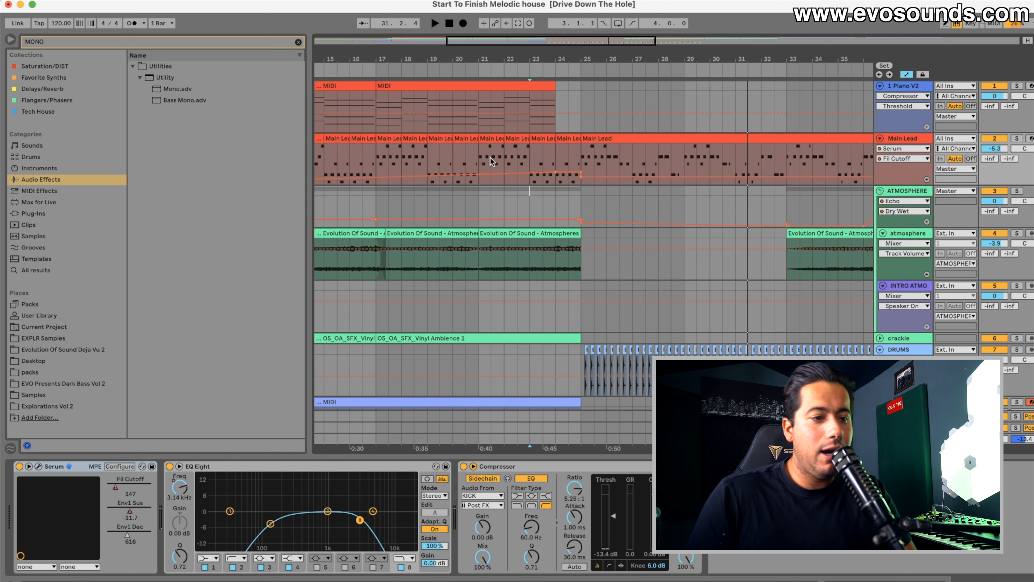
{"action": "left_click", "coordinate": [508, 97]}
{"action": "key", "text": "space"}
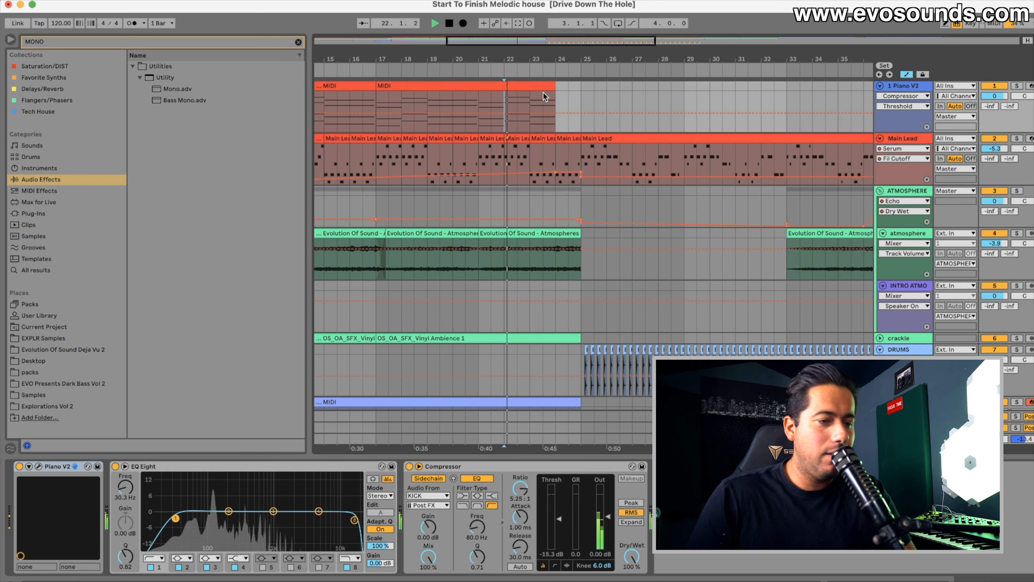
Step: Copy the Piano V2 MIDI clip at bar 49 and paste it at bar 25, where the drums start
{"action": "left_click", "coordinate": [544, 92]}
{"action": "key", "text": "minus"}
{"action": "key", "text": "minus"}
{"action": "left_click", "coordinate": [696, 83]}
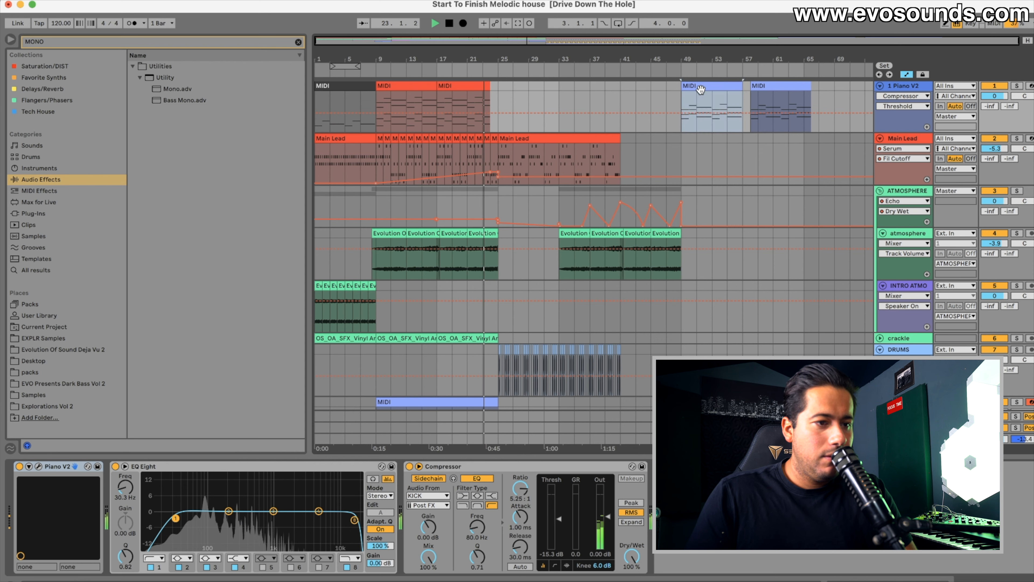
{"action": "key", "text": "super+c"}
{"action": "left_click", "coordinate": [495, 97]}
{"action": "key", "text": "super+v"}
{"action": "left_click_drag", "start_coordinate": [517, 54], "coordinate": [561, 138]}
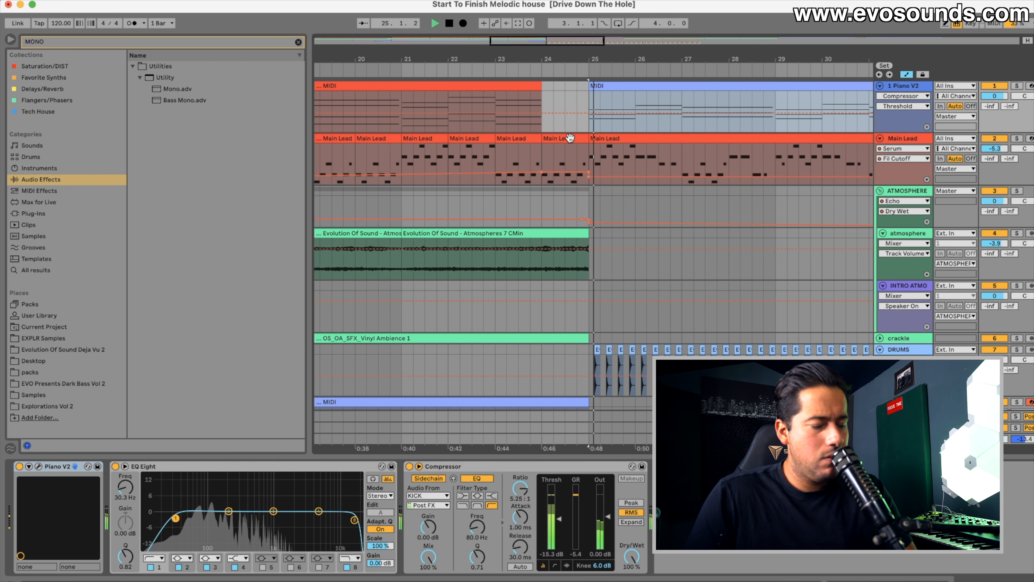
{"action": "scroll", "coordinate": [591, 180], "scroll_direction": "right", "scroll_amount": 4}
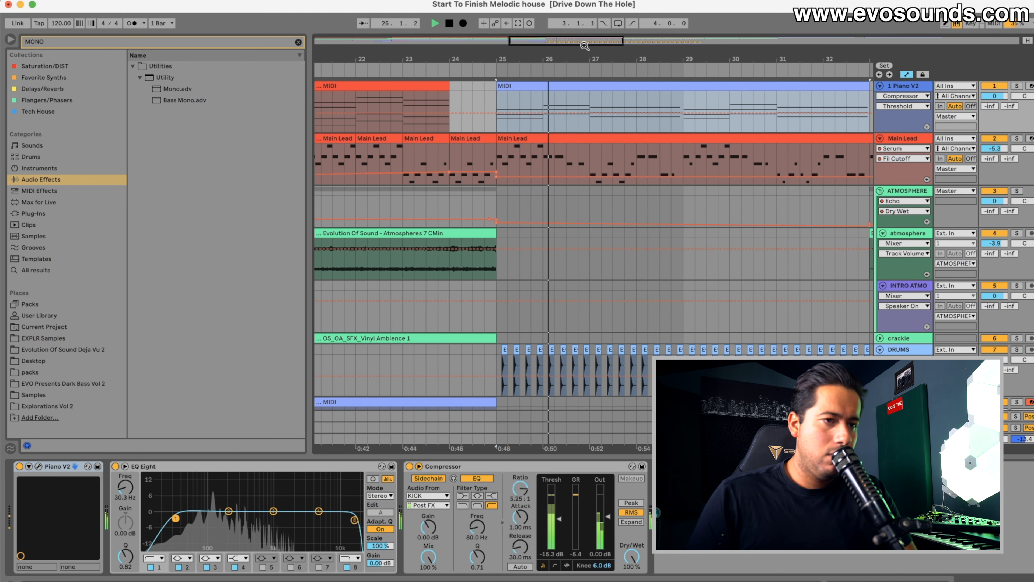
{"action": "left_click_drag", "start_coordinate": [584, 42], "coordinate": [628, 45]}
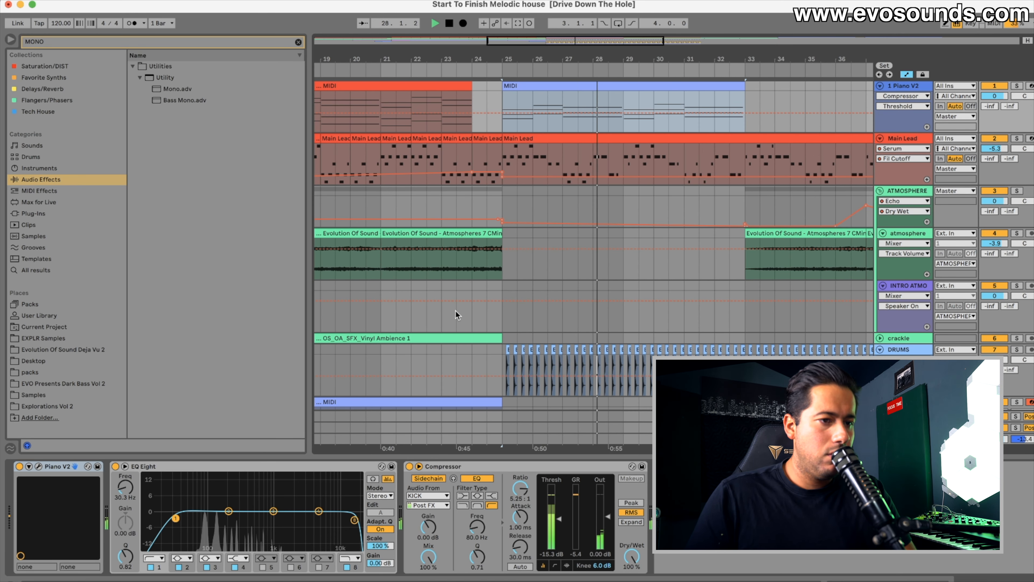
Step: Duplicate the Piano V2 clip that starts at bar 25 so it repeats from bar 33 to bar 41
{"action": "left_click", "coordinate": [593, 144]}
{"action": "left_click", "coordinate": [593, 139]}
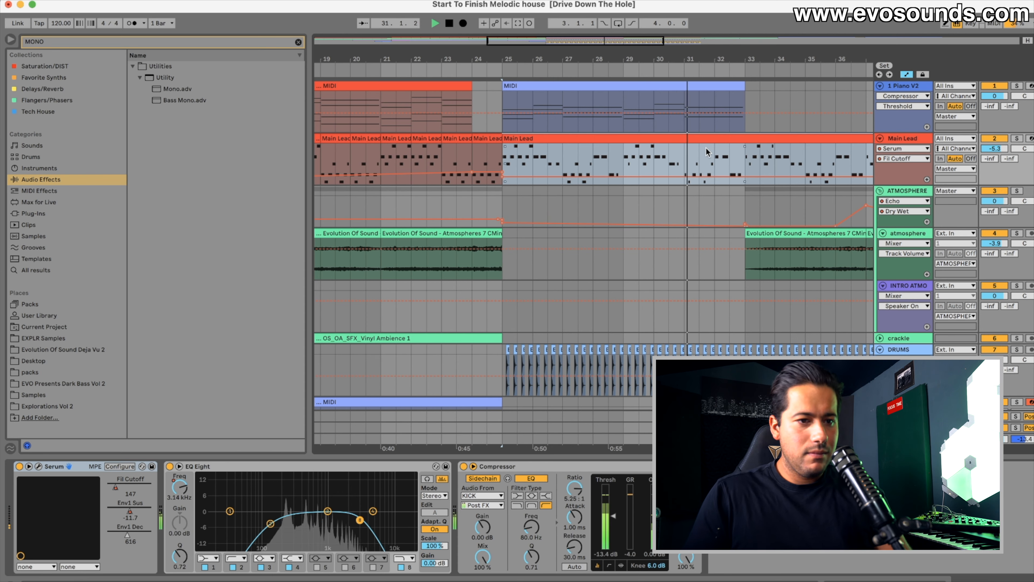
{"action": "scroll", "coordinate": [705, 147], "scroll_direction": "right", "scroll_amount": 3}
{"action": "scroll", "coordinate": [677, 146], "scroll_direction": "right", "scroll_amount": 3}
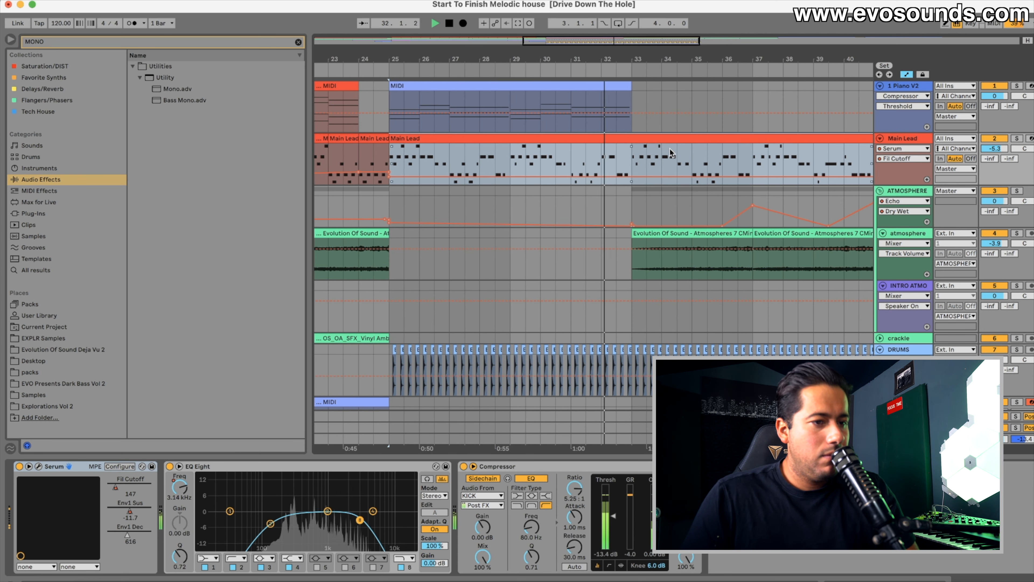
{"action": "left_click", "coordinate": [623, 96]}
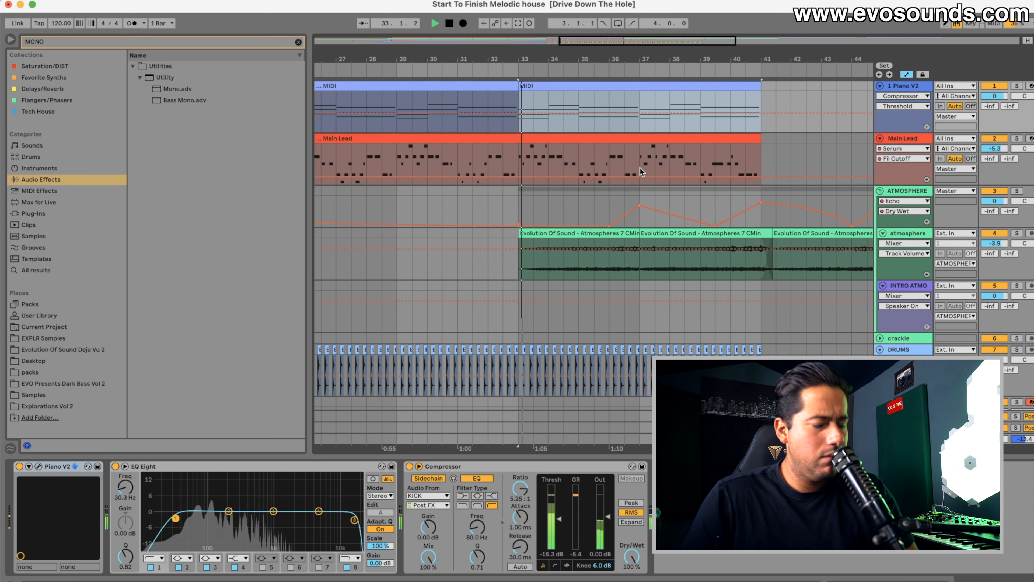
{"action": "key", "text": "ctrl+d"}
Step: Stop playback, select the Main Lead intro clip, and review the tracks across the intro and break
{"action": "scroll", "coordinate": [641, 167], "scroll_direction": "left", "scroll_amount": 20}
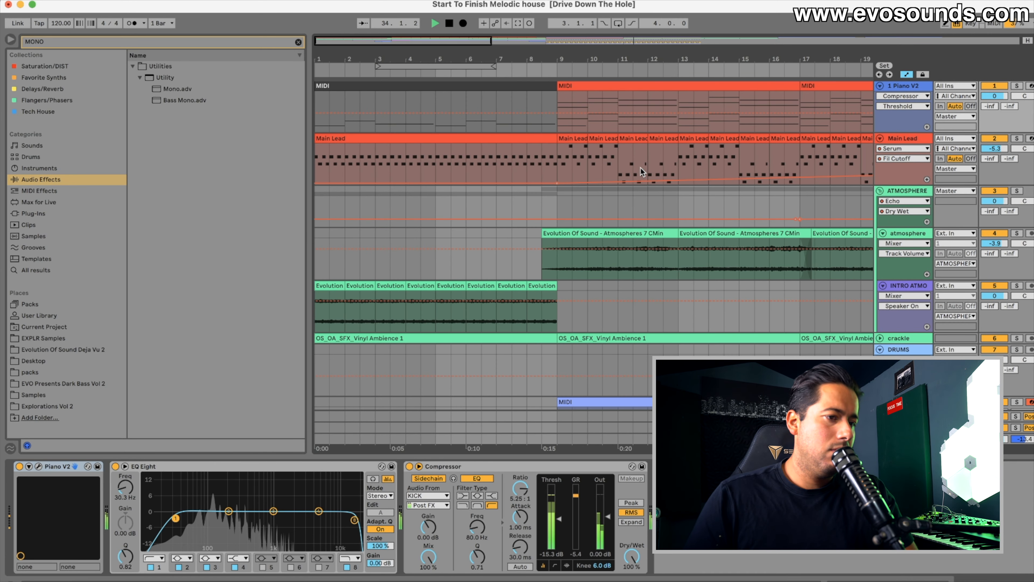
{"action": "left_click", "coordinate": [456, 149]}
{"action": "key", "text": "space"}
{"action": "left_click_drag", "start_coordinate": [369, 42], "coordinate": [405, 42]}
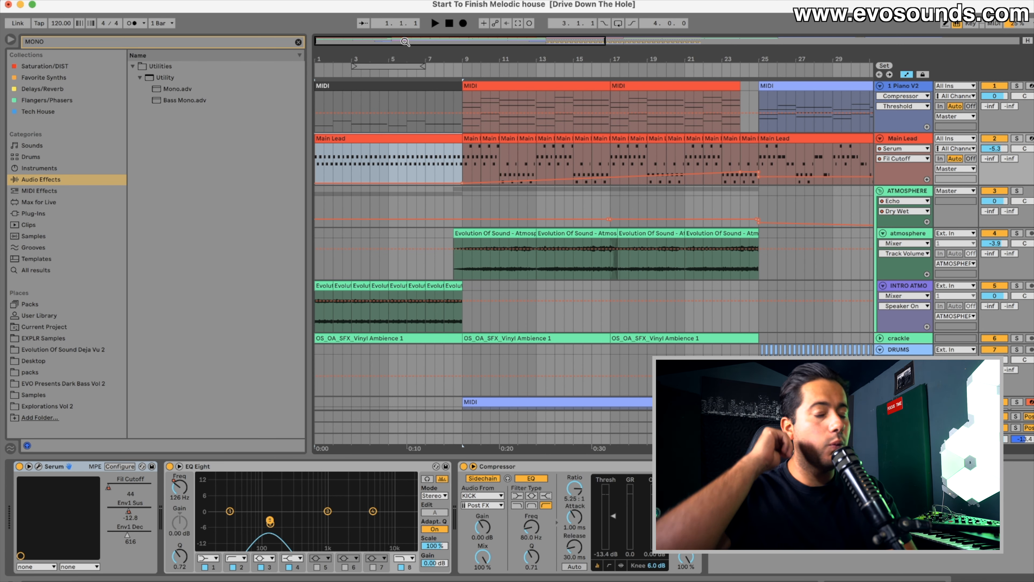
{"action": "scroll", "coordinate": [544, 245], "scroll_direction": "down", "scroll_amount": 15}
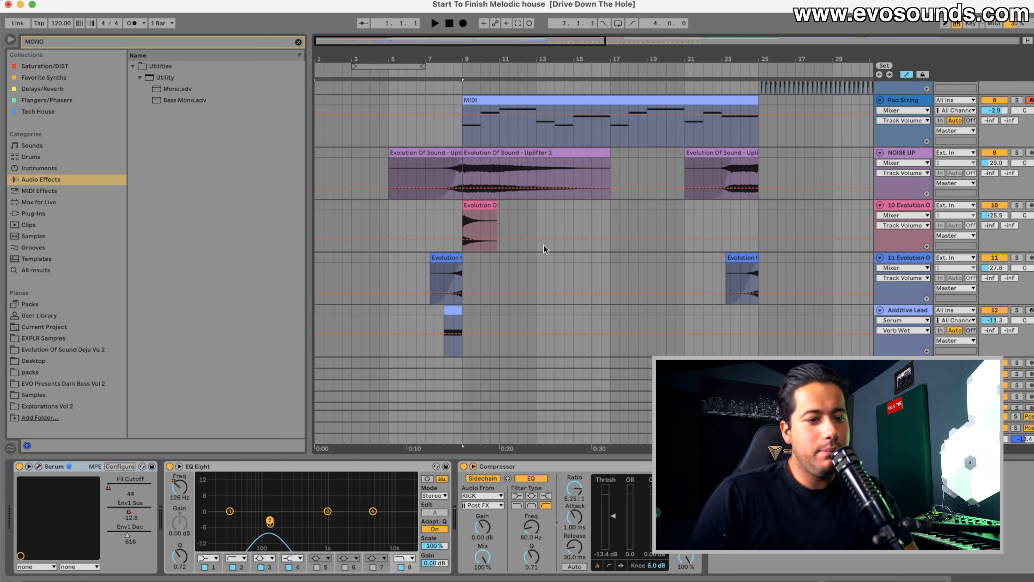
{"action": "scroll", "coordinate": [543, 244], "scroll_direction": "up", "scroll_amount": 12}
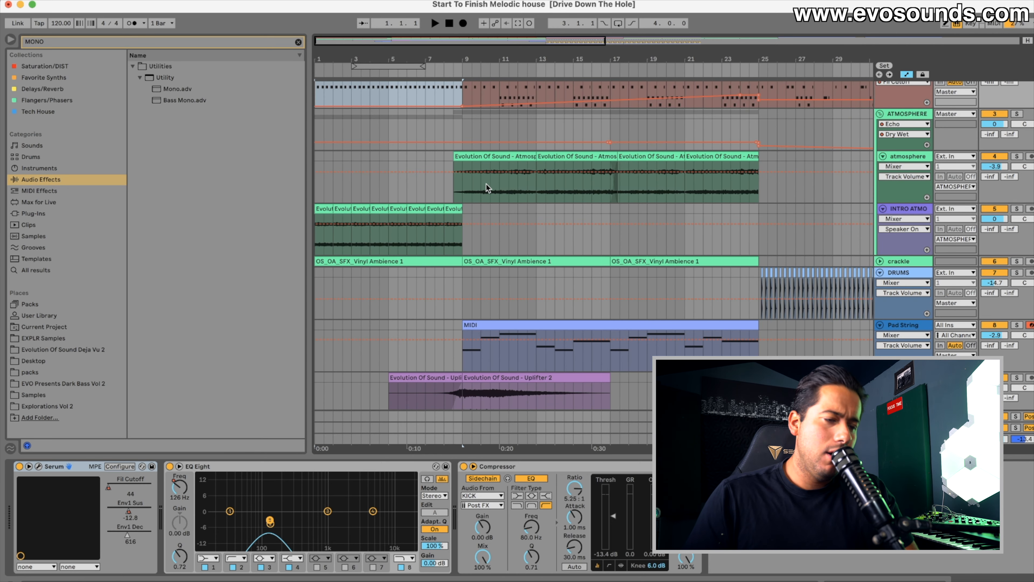
{"action": "scroll", "coordinate": [456, 151], "scroll_direction": "up", "scroll_amount": 3}
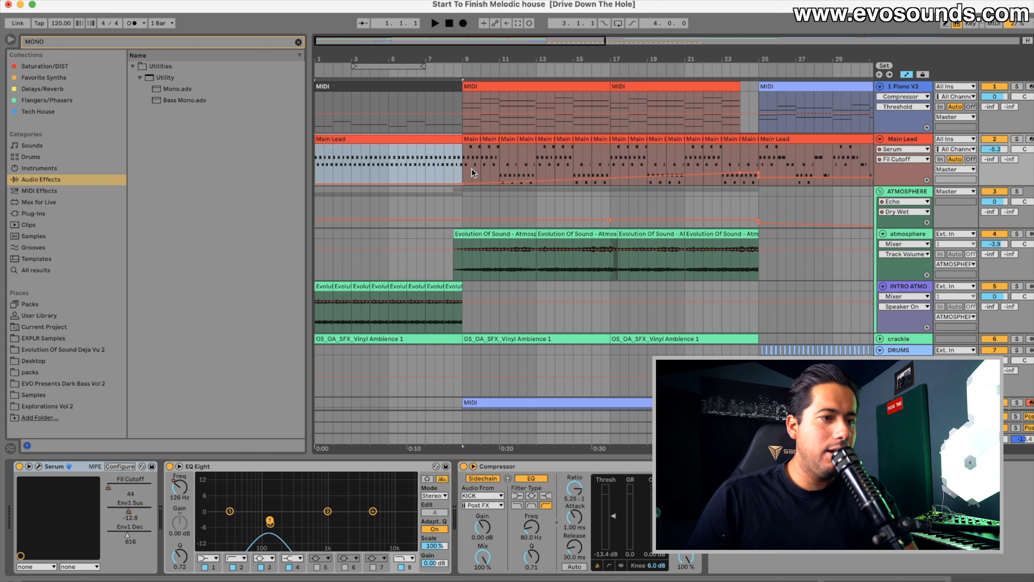
Step: Play the transition from just before bar 9 and select the short Additive Lead clip leading into it
{"action": "left_click", "coordinate": [453, 192]}
{"action": "key", "text": "space"}
{"action": "scroll", "coordinate": [453, 194], "scroll_direction": "down", "scroll_amount": 10}
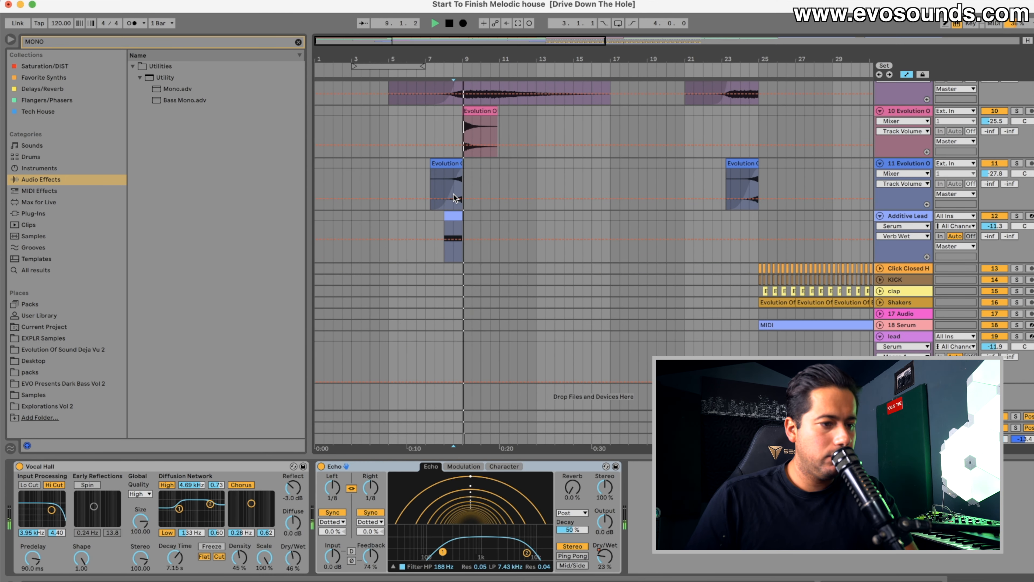
{"action": "left_click", "coordinate": [453, 217]}
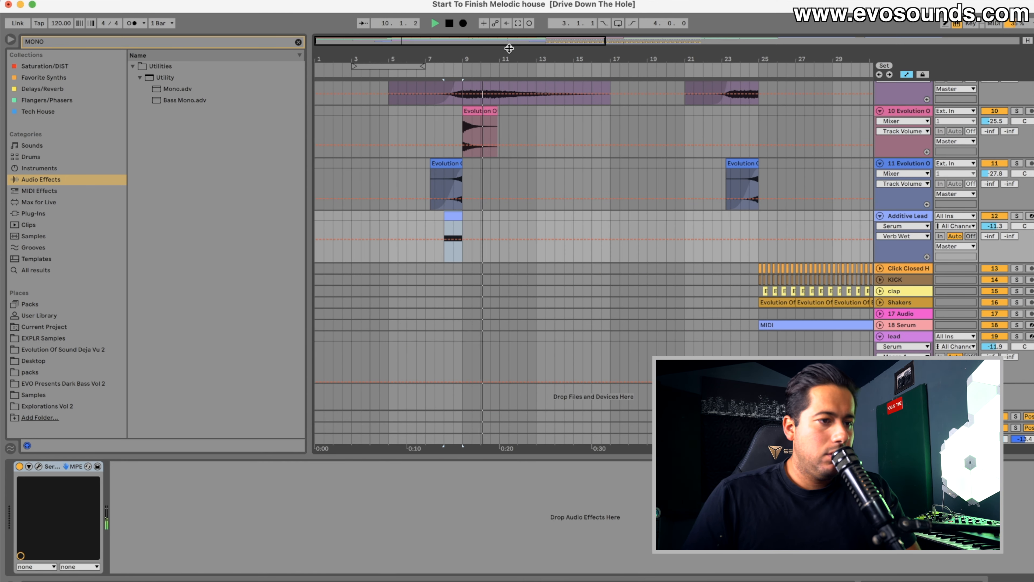
Step: Extend the Main Lead clip starting at bar 17 to end at bar 19
{"action": "left_click_drag", "start_coordinate": [696, 55], "coordinate": [697, 68]}
{"action": "scroll", "coordinate": [504, 197], "scroll_direction": "up", "scroll_amount": 10}
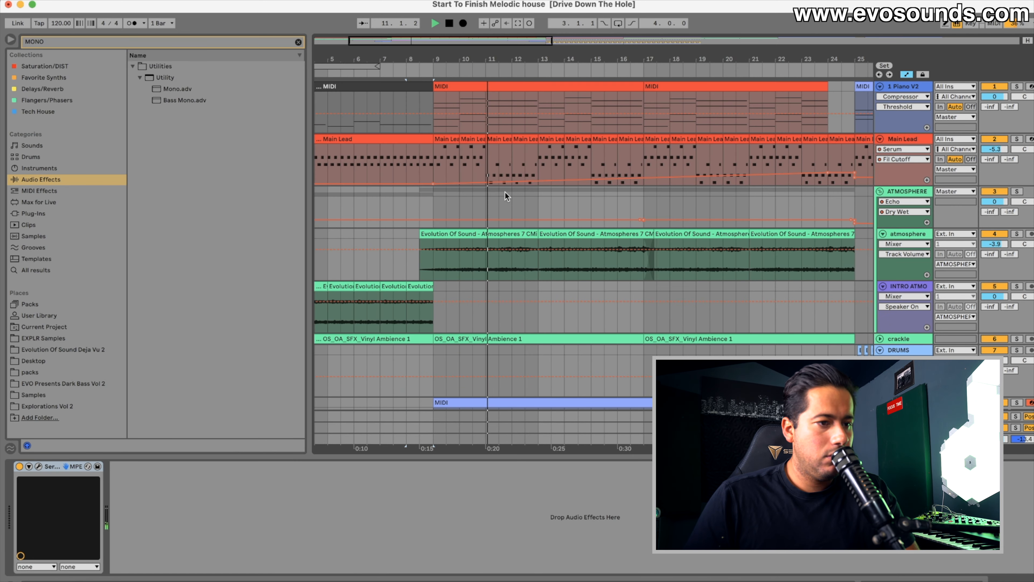
{"action": "left_click", "coordinate": [575, 140]}
{"action": "left_click", "coordinate": [529, 139]}
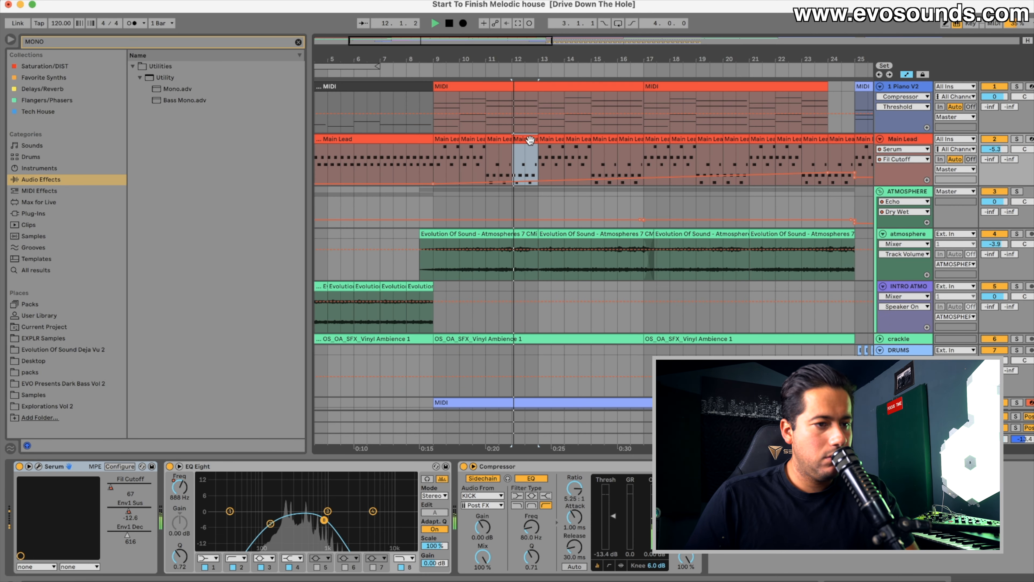
{"action": "left_click", "coordinate": [548, 138]}
{"action": "scroll", "coordinate": [559, 143], "scroll_direction": "right", "scroll_amount": 4}
{"action": "left_click", "coordinate": [586, 144]}
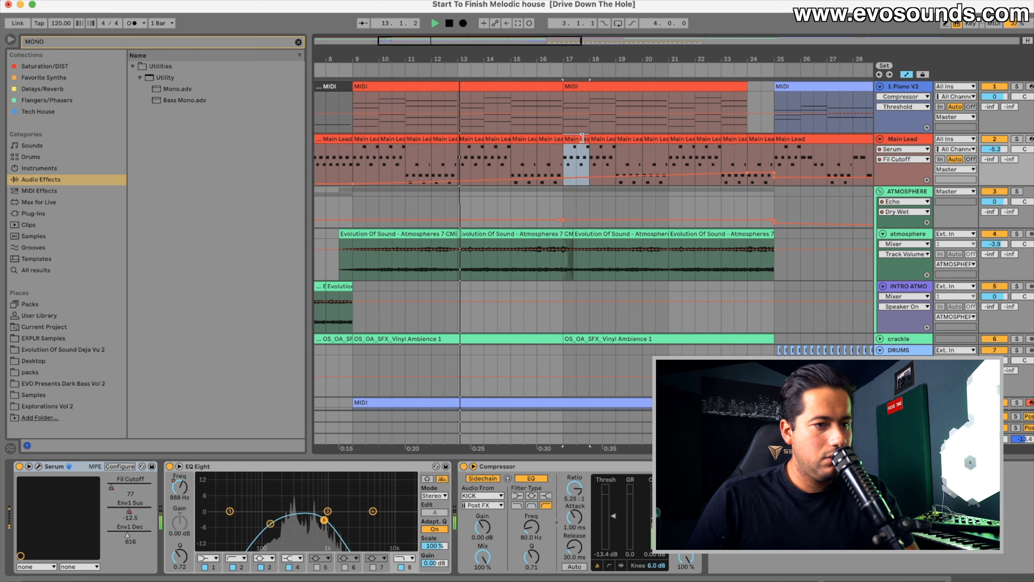
{"action": "left_click_drag", "start_coordinate": [594, 132], "coordinate": [616, 134]}
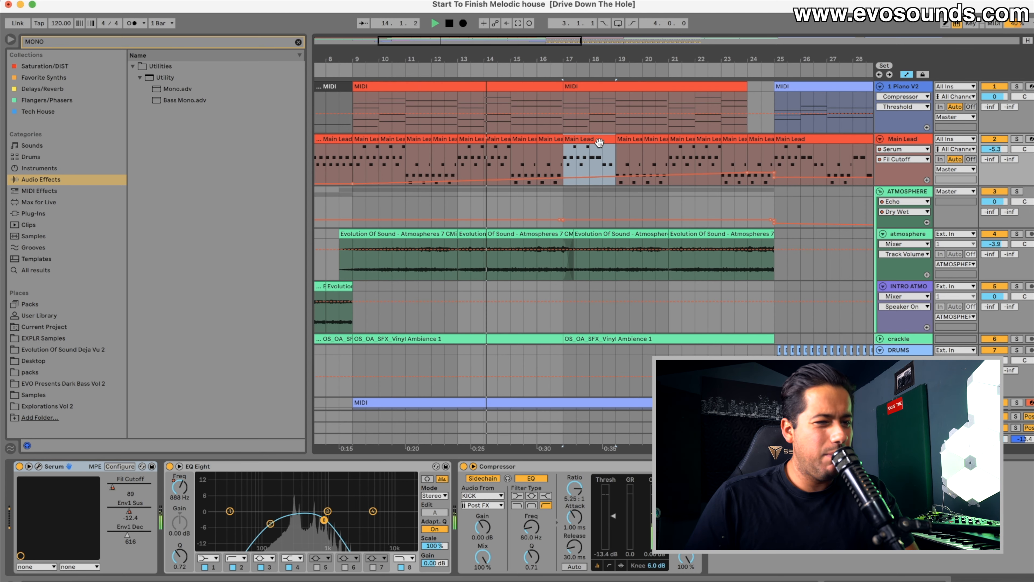
Step: Copy the closed hat and open hat clips from the bar 25 drums so they fill bars 17 to 25
{"action": "scroll", "coordinate": [656, 151], "scroll_direction": "down", "scroll_amount": 15}
{"action": "scroll", "coordinate": [657, 150], "scroll_direction": "right", "scroll_amount": 6}
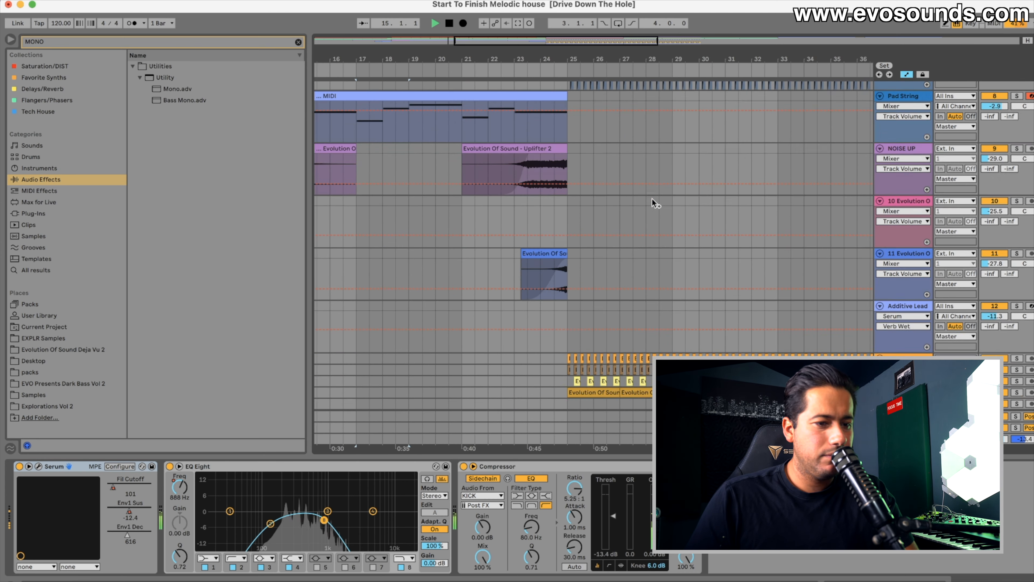
{"action": "left_click_drag", "start_coordinate": [565, 265], "coordinate": [675, 269]}
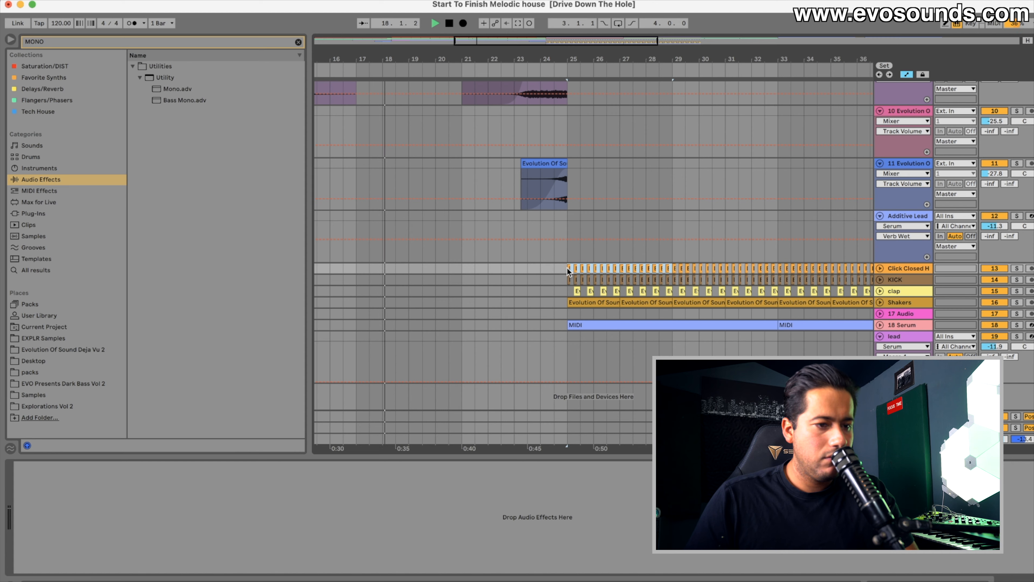
{"action": "scroll", "coordinate": [468, 272], "scroll_direction": "left", "scroll_amount": 3}
{"action": "left_click", "coordinate": [446, 271]}
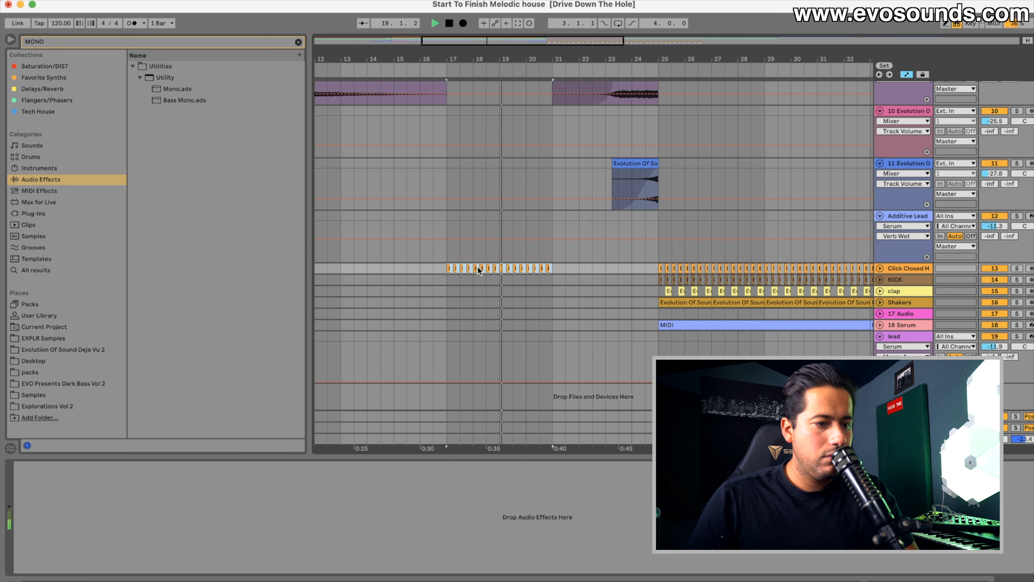
{"action": "left_click_drag", "start_coordinate": [515, 267], "coordinate": [612, 271]}
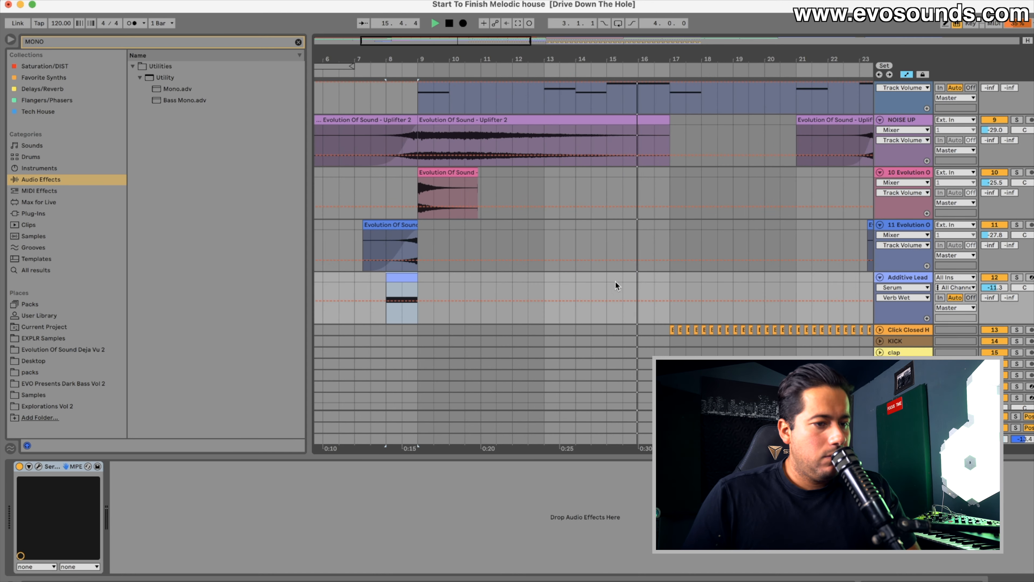
Step: Paste a copy of the short Additive Lead clip at bar 16 so it leads into bar 17
{"action": "left_click", "coordinate": [633, 278]}
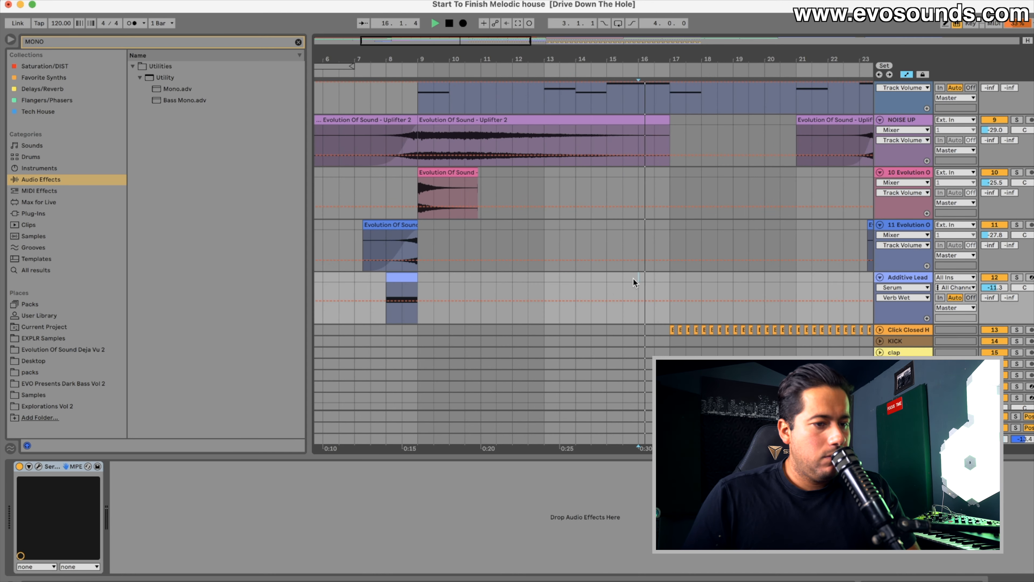
{"action": "key", "text": "super+v"}
{"action": "scroll", "coordinate": [607, 261], "scroll_direction": "up", "scroll_amount": 3}
{"action": "scroll", "coordinate": [602, 259], "scroll_direction": "right", "scroll_amount": 3}
{"action": "scroll", "coordinate": [601, 261], "scroll_direction": "up", "scroll_amount": 8}
{"action": "scroll", "coordinate": [601, 261], "scroll_direction": "right", "scroll_amount": 3}
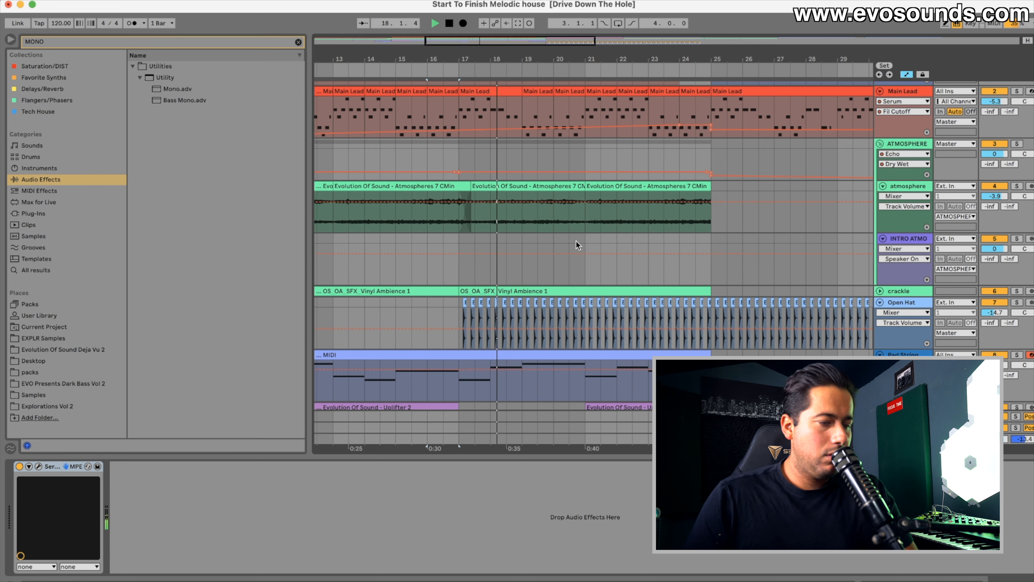
{"action": "scroll", "coordinate": [575, 228], "scroll_direction": "up", "scroll_amount": 2}
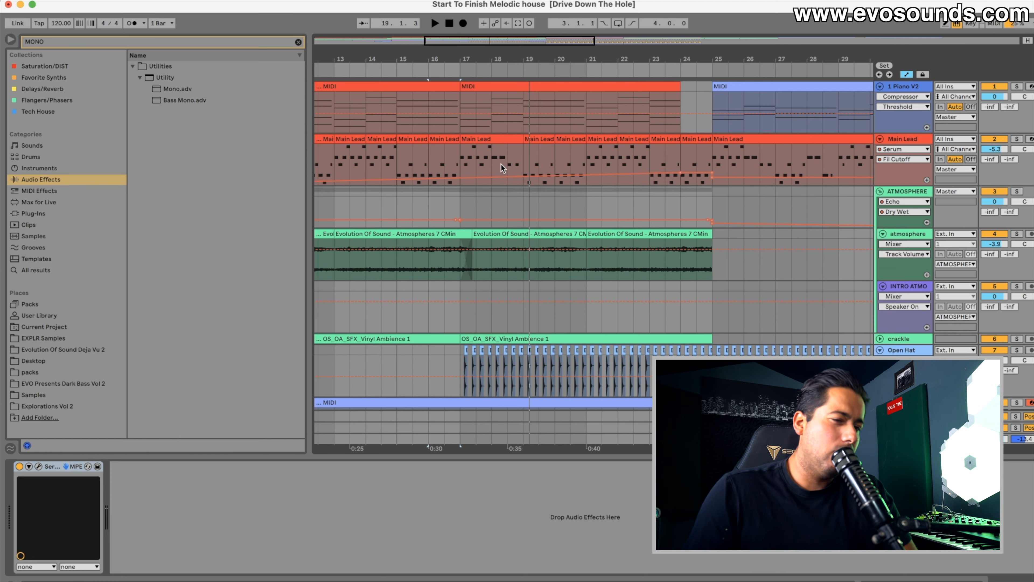
Step: Play from just before bar 9, review the tracks through the break, and select the Main Lead clip at bar 12
{"action": "scroll", "coordinate": [505, 245], "scroll_direction": "left", "scroll_amount": 5}
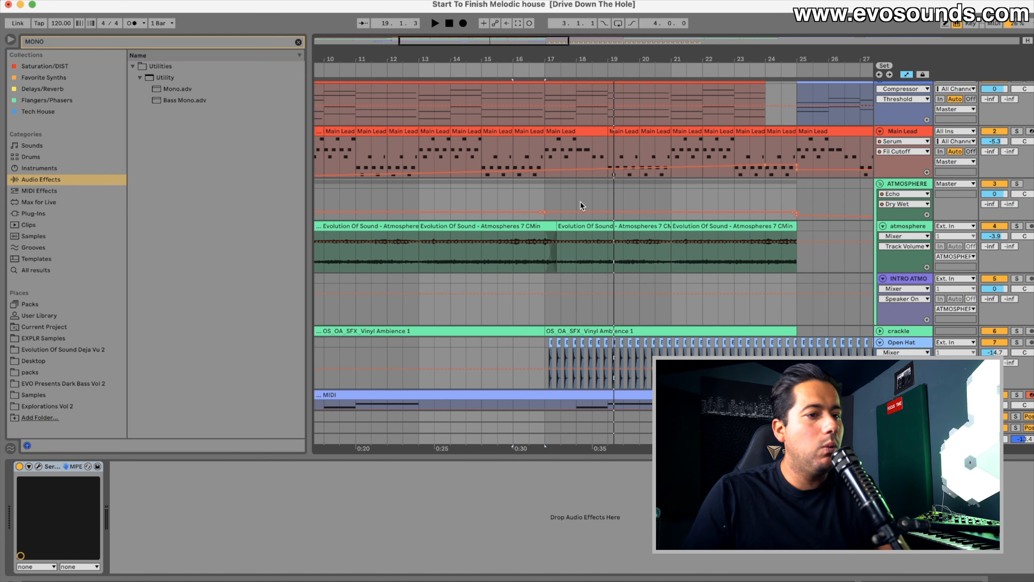
{"action": "scroll", "coordinate": [580, 206], "scroll_direction": "left", "scroll_amount": 15}
{"action": "left_click", "coordinate": [547, 182]}
{"action": "key", "text": "space"}
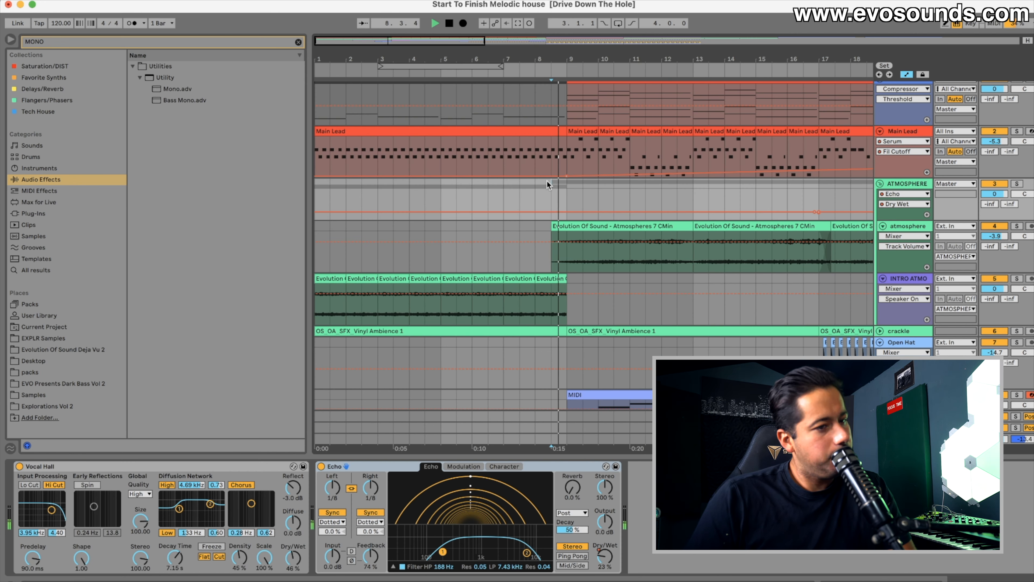
{"action": "scroll", "coordinate": [547, 181], "scroll_direction": "down", "scroll_amount": 10}
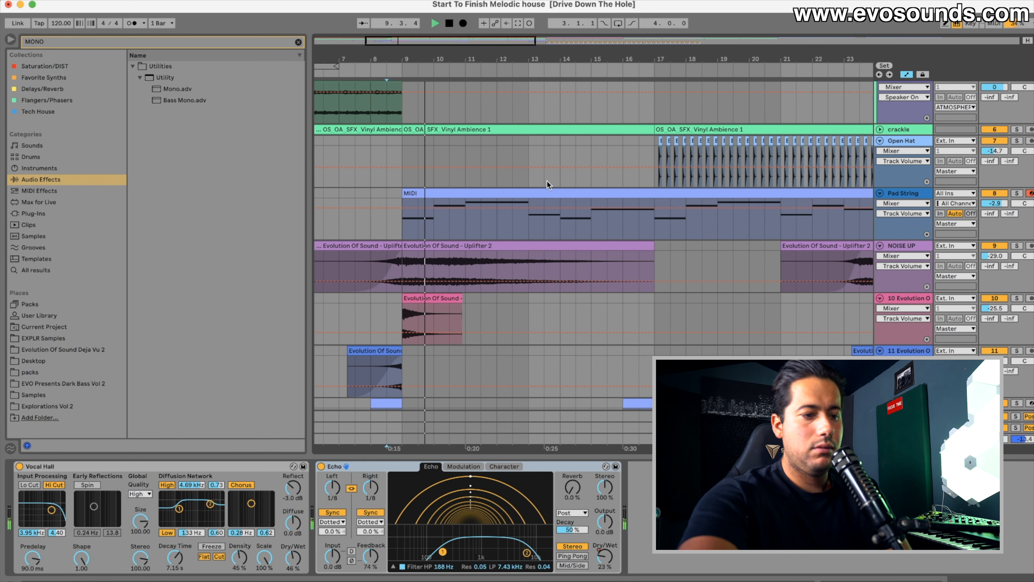
{"action": "scroll", "coordinate": [547, 181], "scroll_direction": "down", "scroll_amount": 3}
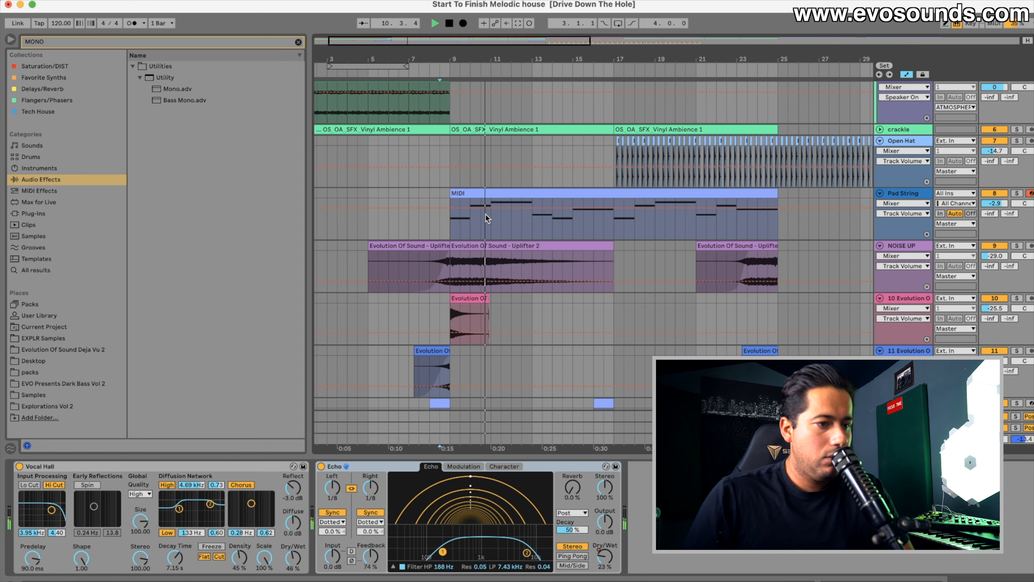
{"action": "scroll", "coordinate": [486, 214], "scroll_direction": "up", "scroll_amount": 10}
{"action": "left_click", "coordinate": [493, 141]}
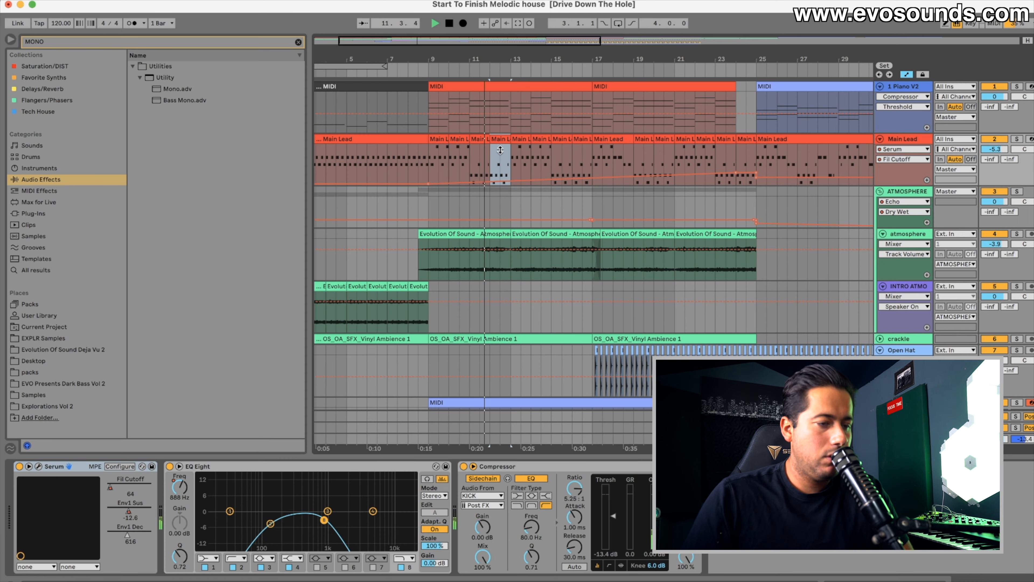
{"action": "scroll", "coordinate": [590, 207], "scroll_direction": "down", "scroll_amount": 5}
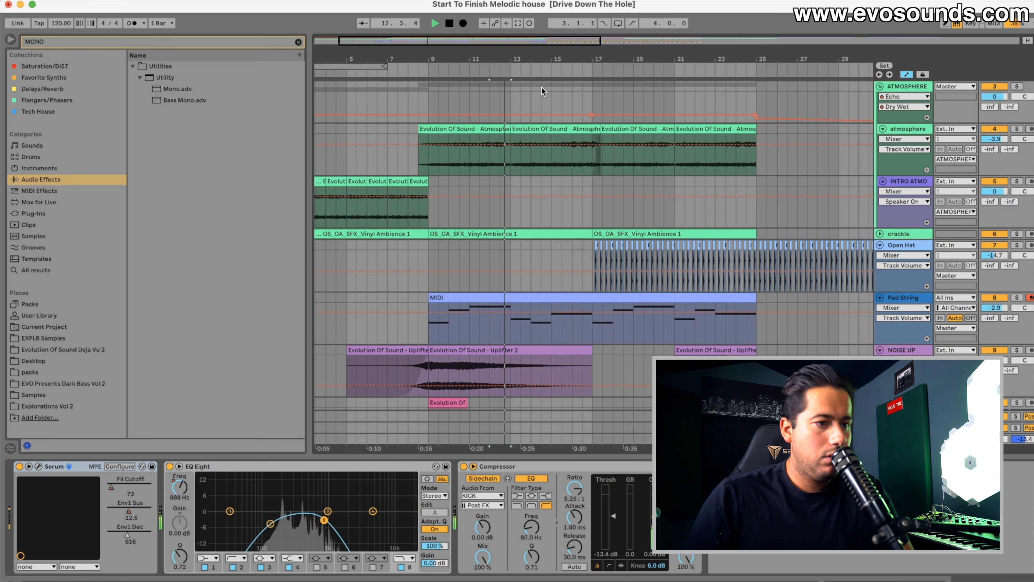
{"action": "left_click_drag", "start_coordinate": [478, 43], "coordinate": [480, 59]}
{"action": "scroll", "coordinate": [529, 164], "scroll_direction": "up", "scroll_amount": 5}
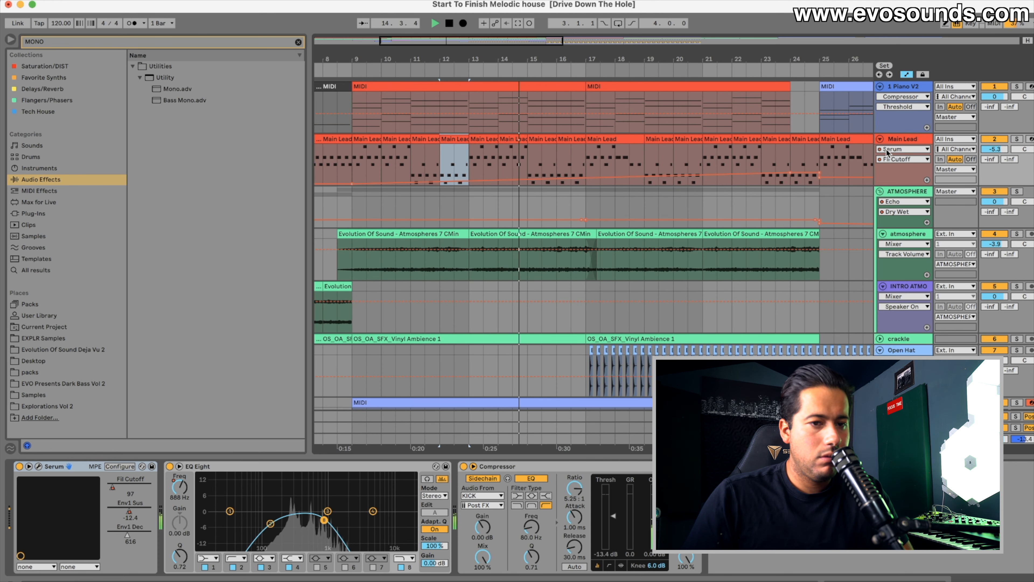
Step: Show the Main Lead's Fil Cutoff automation and raise it at bar 24 to about 0.35 Hz
{"action": "left_click", "coordinate": [115, 487]}
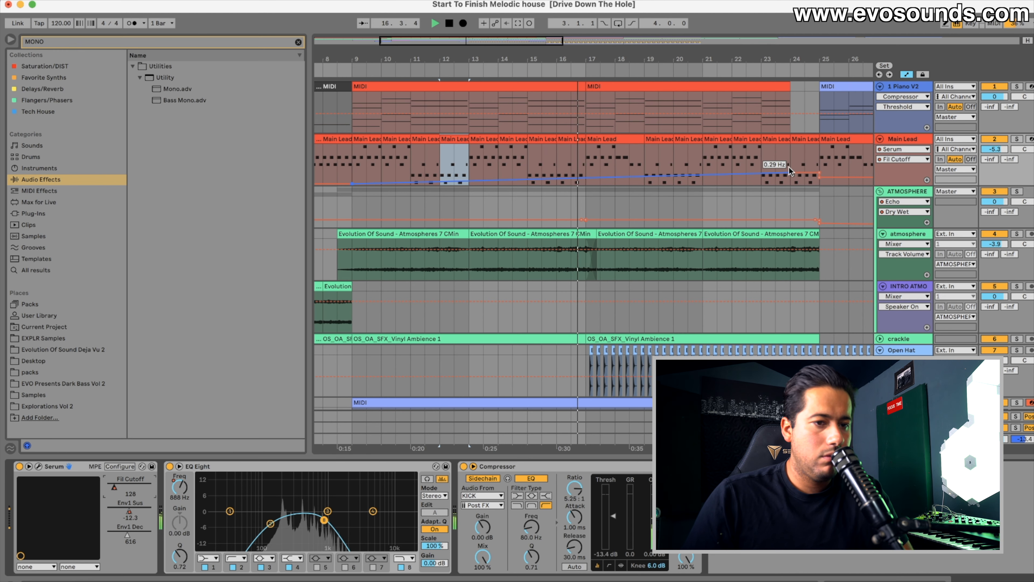
{"action": "left_click_drag", "start_coordinate": [790, 173], "coordinate": [791, 171]}
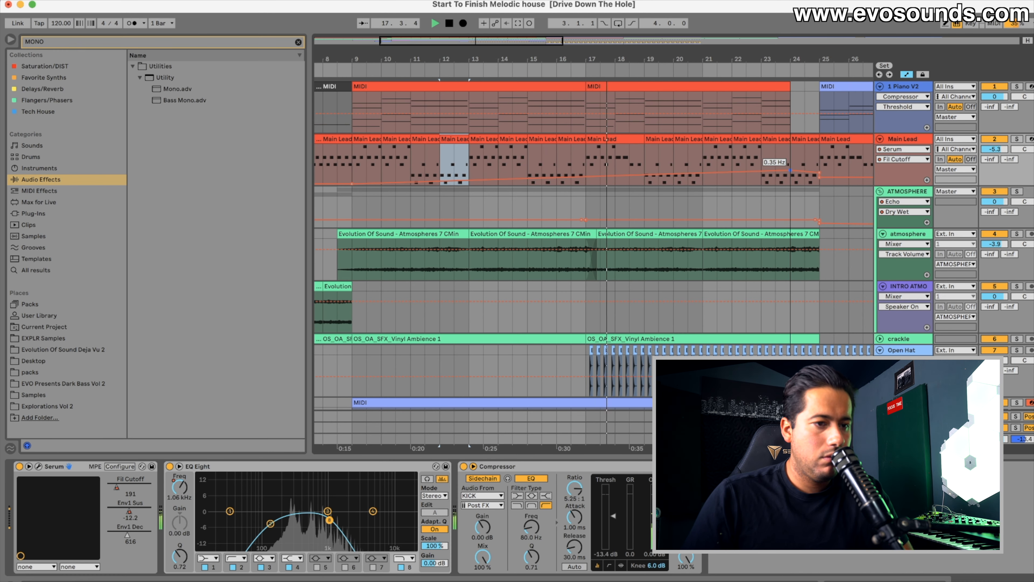
{"action": "scroll", "coordinate": [716, 182], "scroll_direction": "right", "scroll_amount": 3}
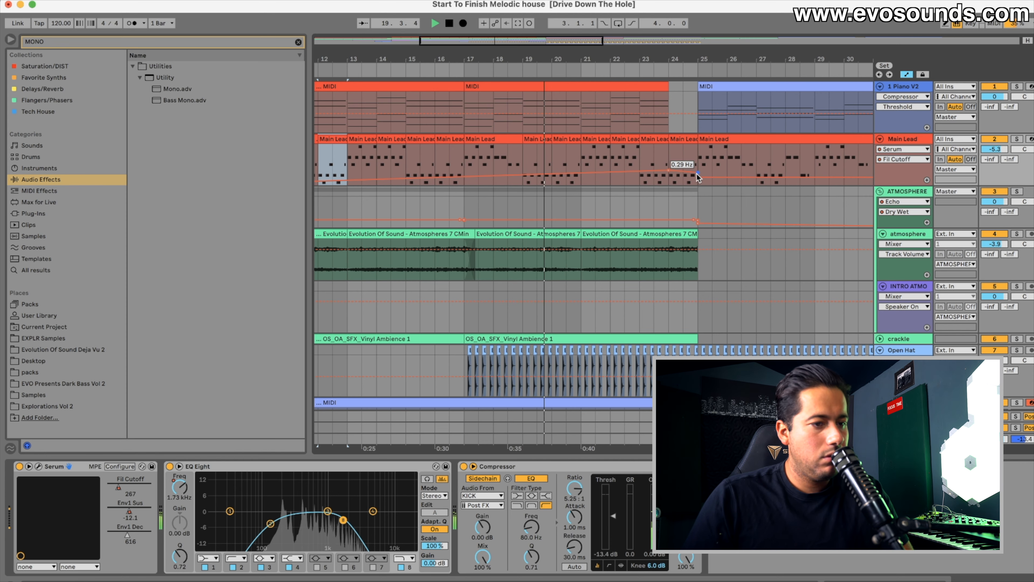
Step: Extend the Main Lead clip at bar 19 to end at bar 21, and the bar 21 clip to end at bar 25
{"action": "scroll", "coordinate": [672, 202], "scroll_direction": "right", "scroll_amount": 1}
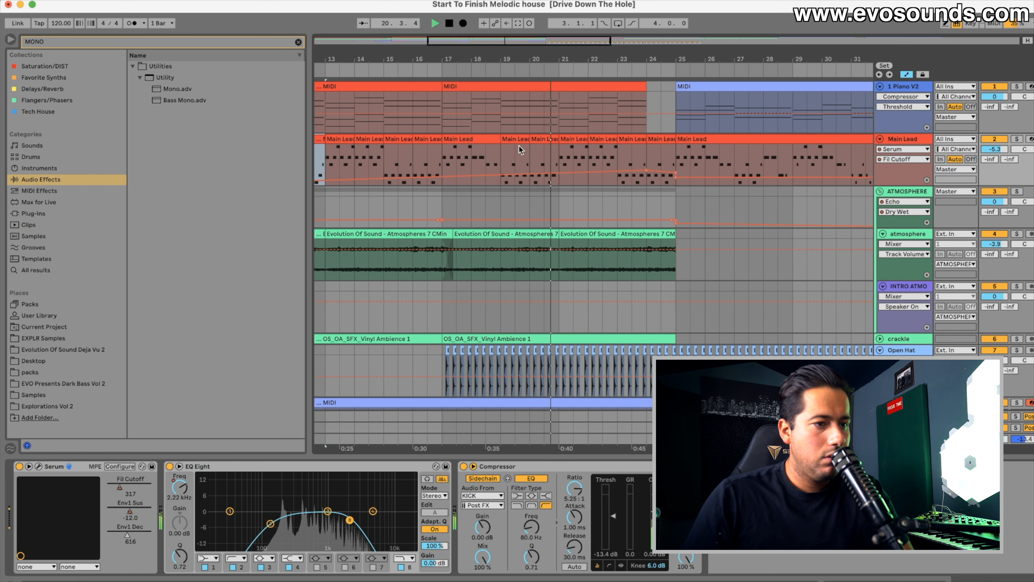
{"action": "left_click_drag", "start_coordinate": [524, 135], "coordinate": [552, 133]}
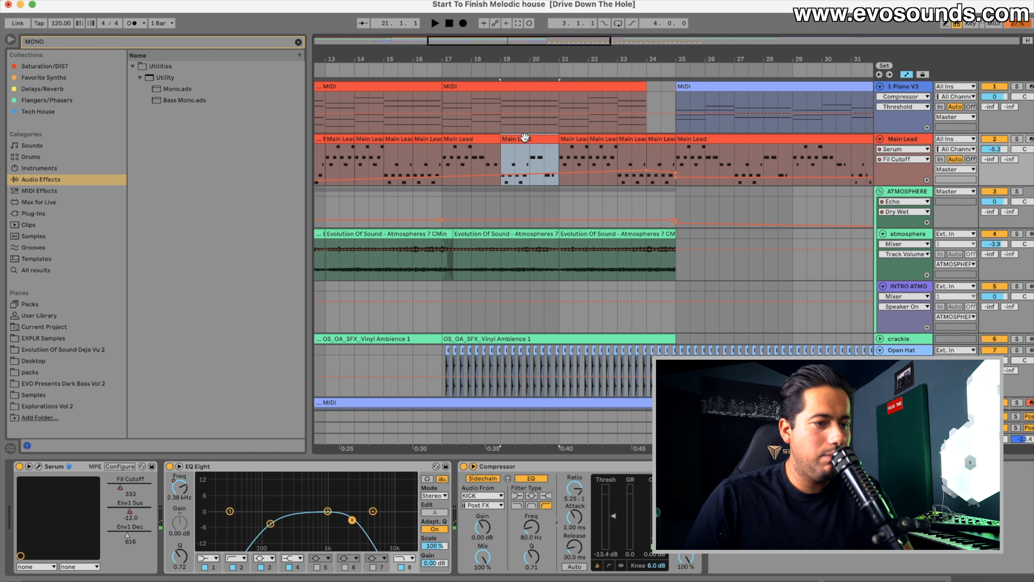
{"action": "left_click", "coordinate": [490, 140]}
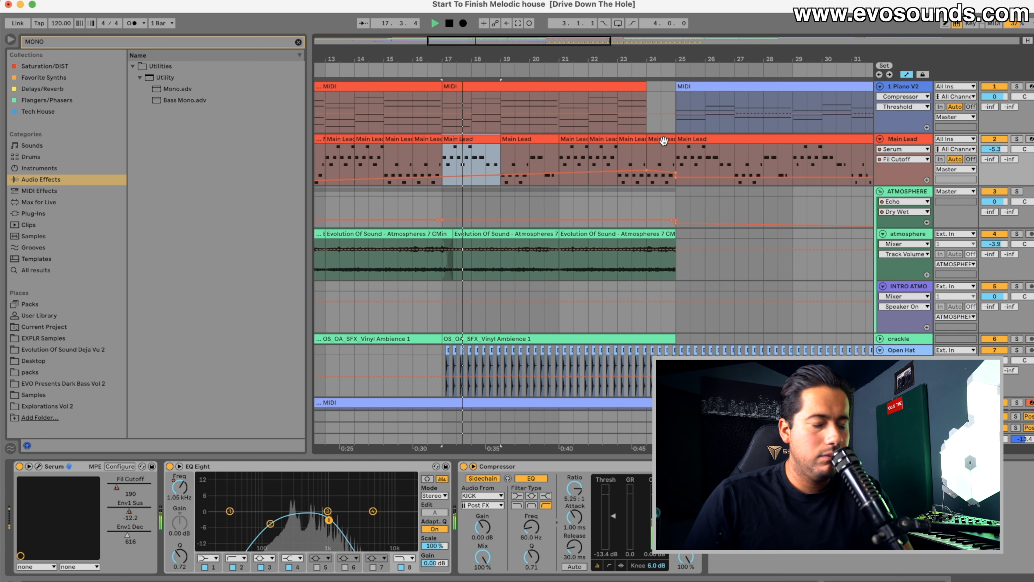
{"action": "left_click_drag", "start_coordinate": [582, 136], "coordinate": [669, 129]}
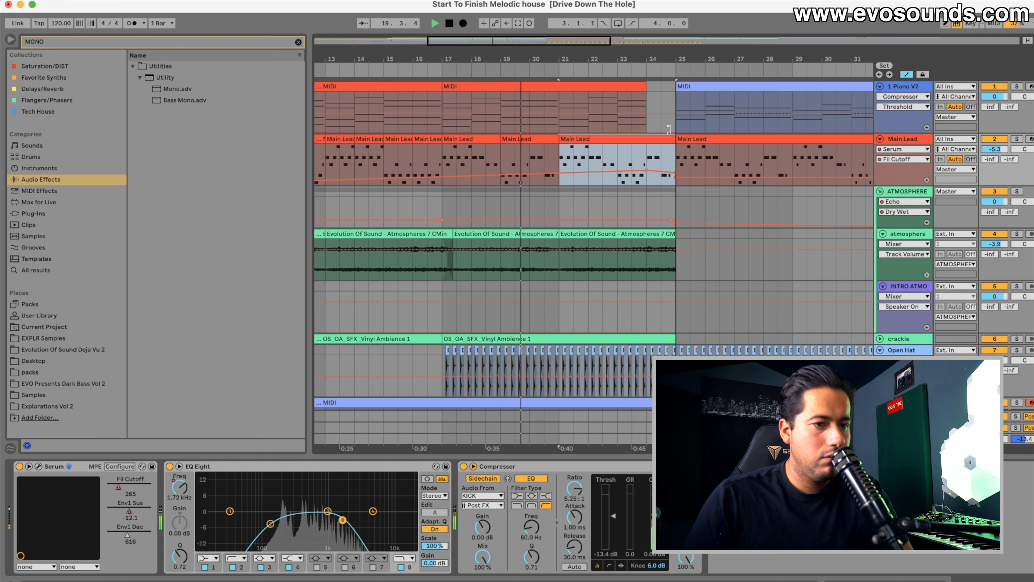
Step: Copy the Main Lead phrase from bars 39 to 41 and paste it over bars 23 to 25
{"action": "left_click_drag", "start_coordinate": [611, 41], "coordinate": [734, 41]}
{"action": "left_click_drag", "start_coordinate": [807, 150], "coordinate": [732, 143]}
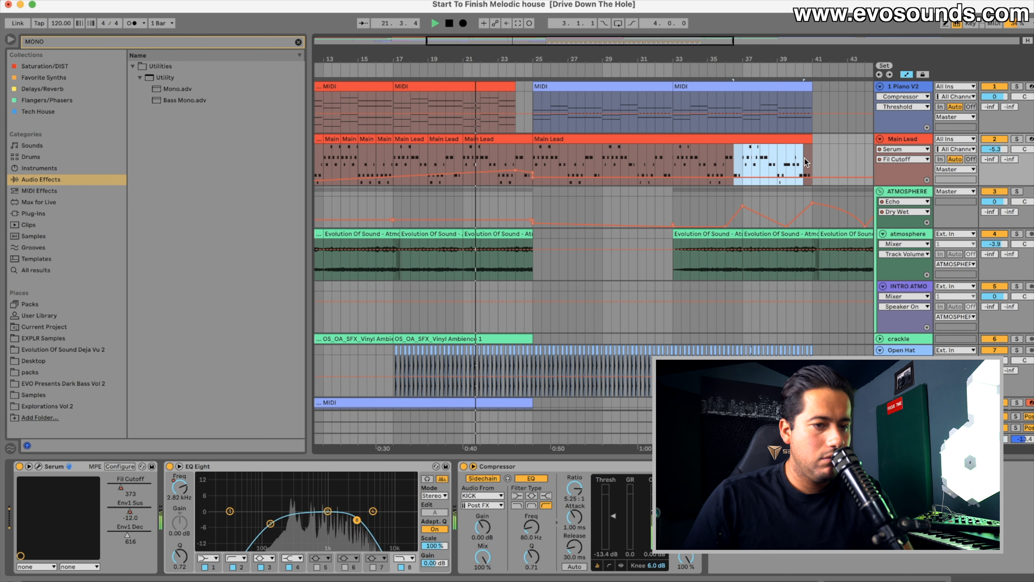
{"action": "left_click_drag", "start_coordinate": [810, 151], "coordinate": [777, 143]}
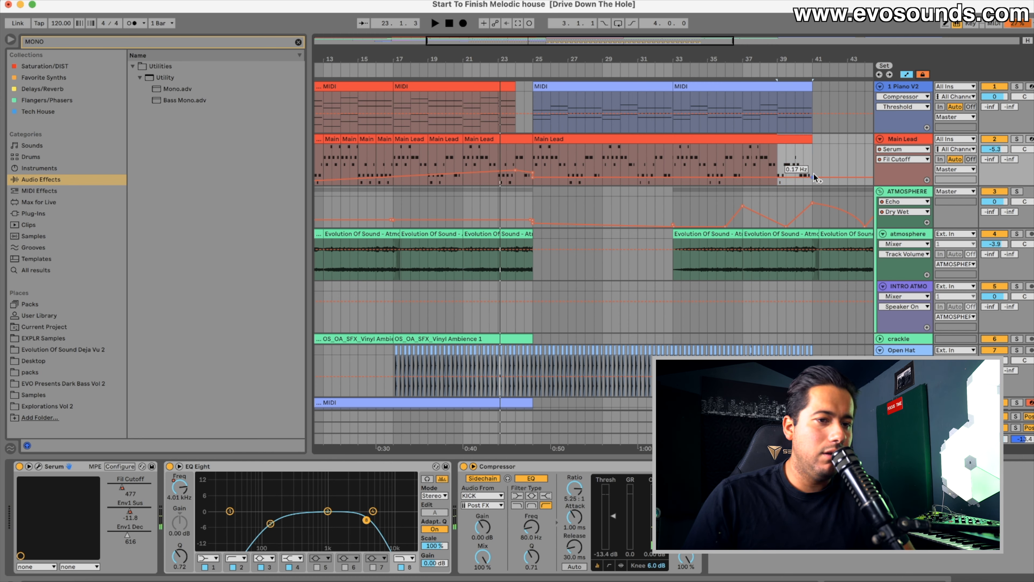
{"action": "left_click_drag", "start_coordinate": [492, 156], "coordinate": [531, 159]}
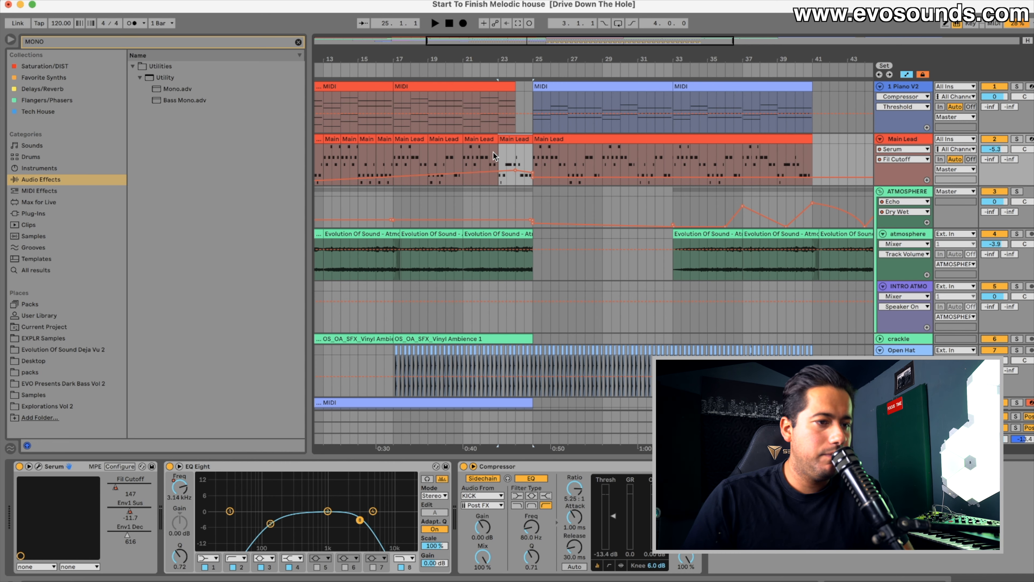
Step: Play the transition from bar 23, and clear the closed hat, open hat, atmosphere and crackle clips between bars 24 and 25
{"action": "key", "text": "space"}
{"action": "left_click_drag", "start_coordinate": [521, 46], "coordinate": [518, 69]}
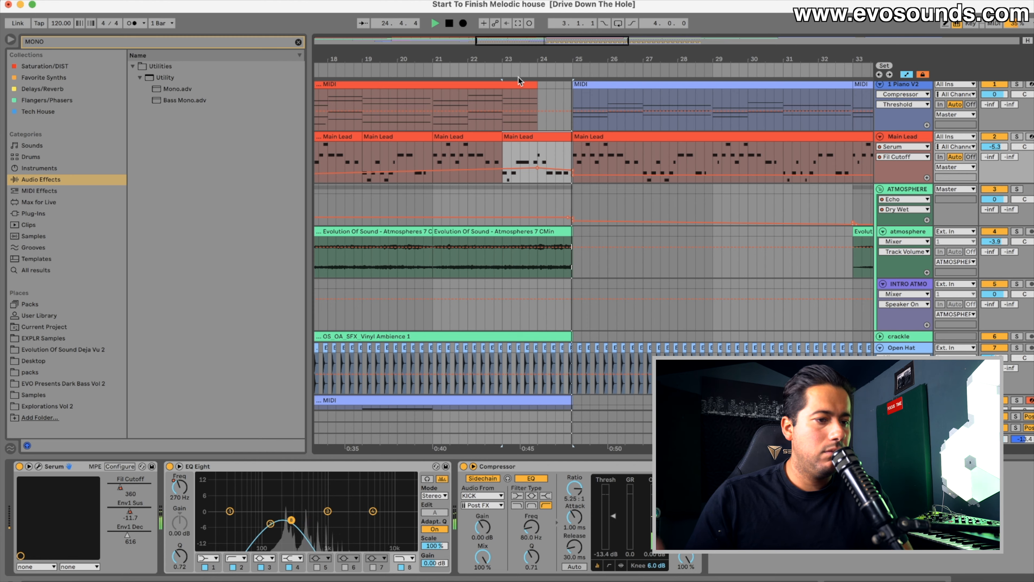
{"action": "scroll", "coordinate": [574, 288], "scroll_direction": "down", "scroll_amount": 10}
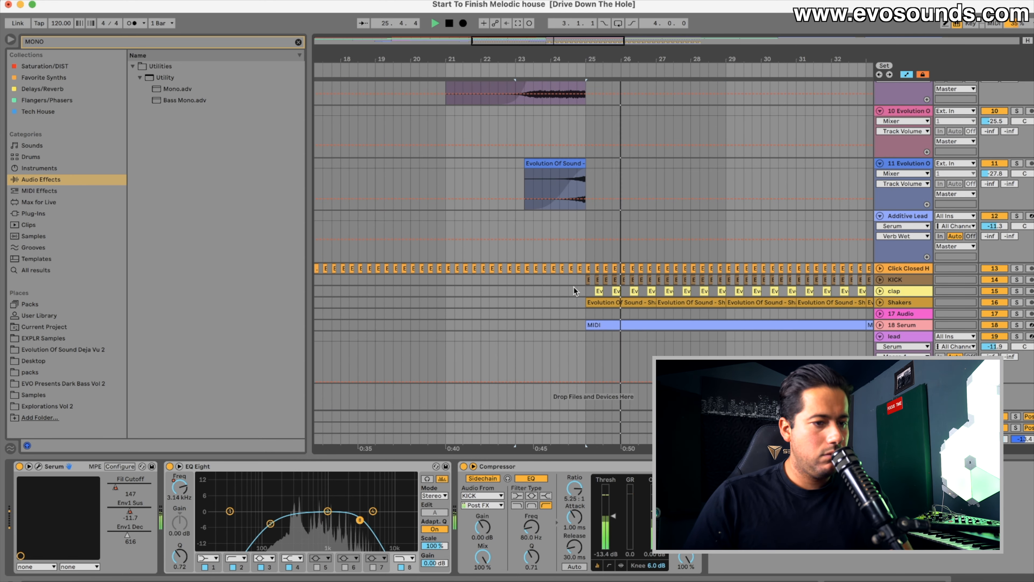
{"action": "left_click_drag", "start_coordinate": [582, 277], "coordinate": [550, 269]}
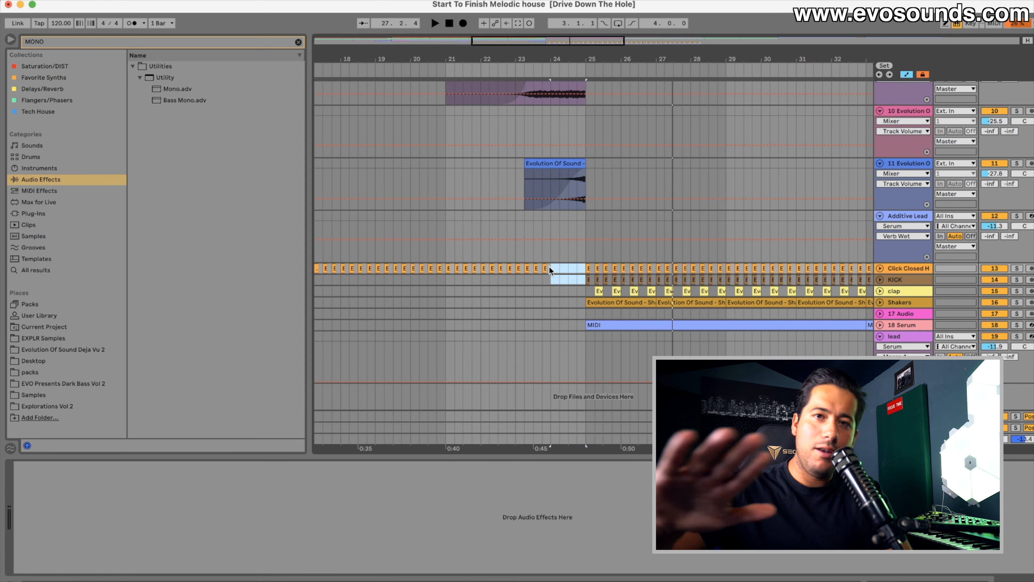
{"action": "scroll", "coordinate": [548, 266], "scroll_direction": "up", "scroll_amount": 10}
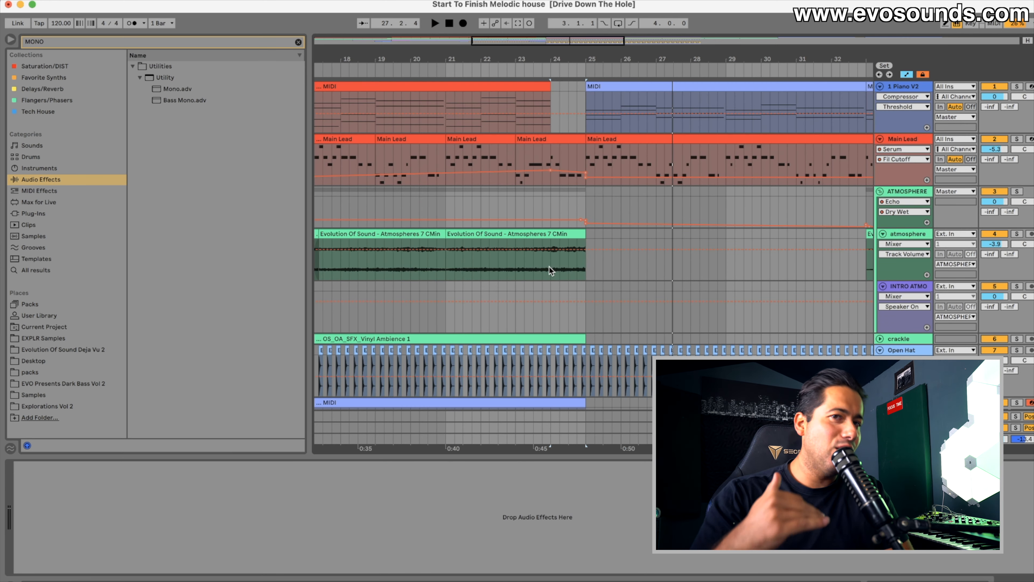
{"action": "key", "text": "Delete"}
Step: Adjust the Main Lead's Fil Cutoff automation at bar 25 to about 0.23 Hz
{"action": "left_click", "coordinate": [578, 179]}
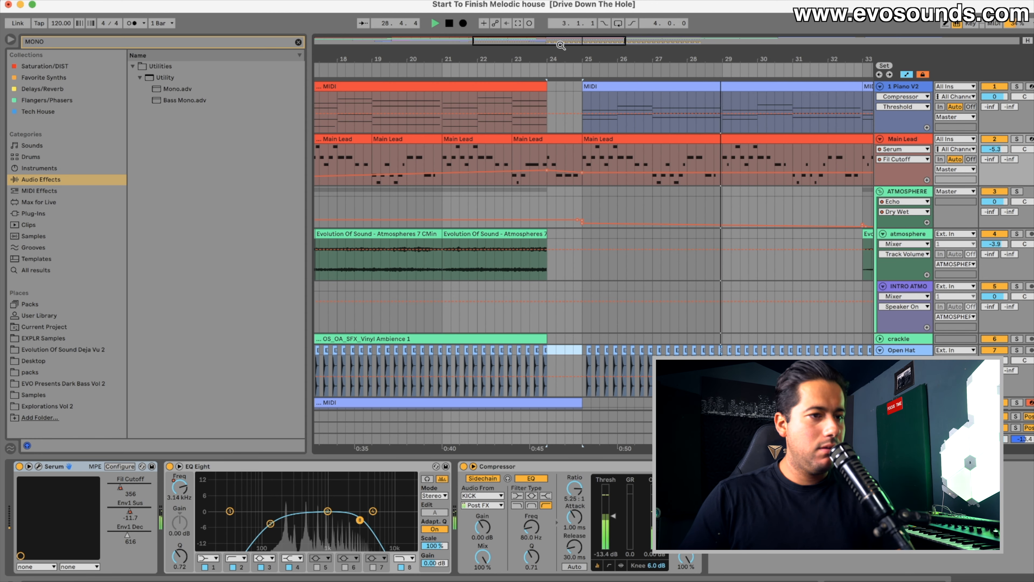
{"action": "left_click_drag", "start_coordinate": [560, 42], "coordinate": [599, 51]}
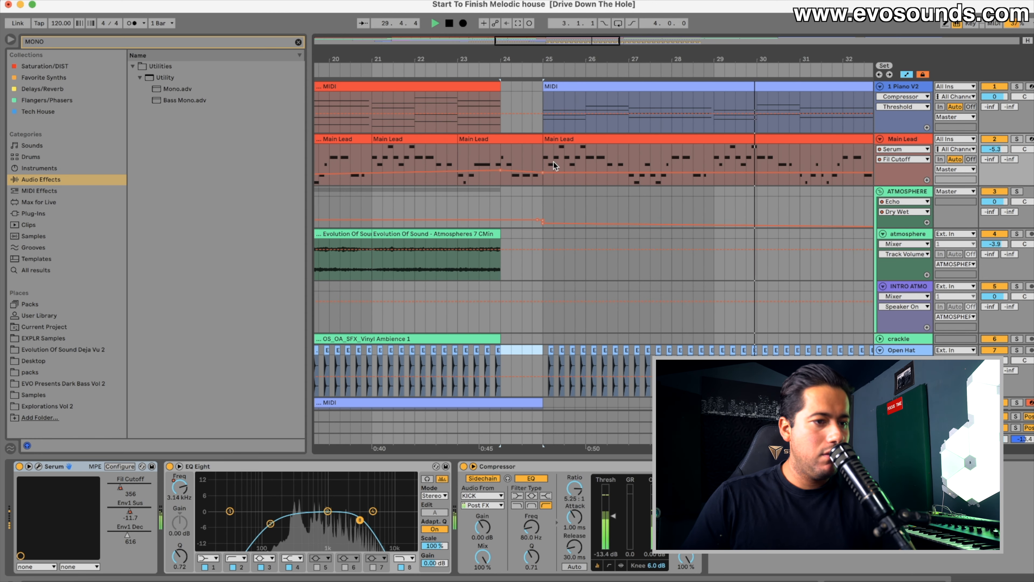
{"action": "left_click_drag", "start_coordinate": [543, 173], "coordinate": [543, 175]}
Step: Add Fil Cutoff points on the Main Lead at bars 31 and 32, raise the cutoff into bar 33, and stop playback
{"action": "scroll", "coordinate": [692, 175], "scroll_direction": "right", "scroll_amount": 5}
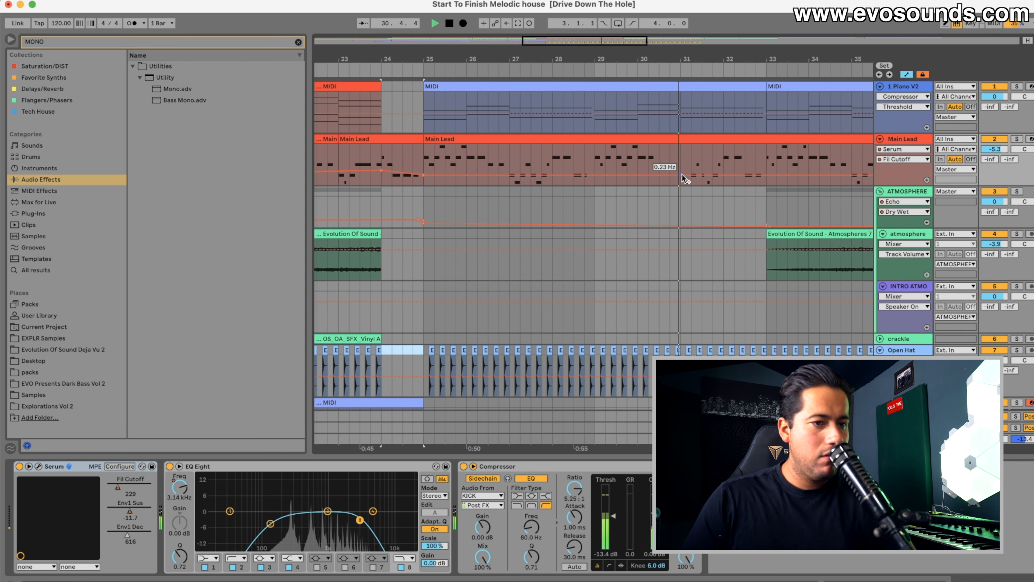
{"action": "left_click", "coordinate": [681, 175]}
{"action": "left_click", "coordinate": [724, 176]}
{"action": "mouse_move", "coordinate": [758, 175]}
{"action": "left_mouse_down"}
{"action": "mouse_move", "coordinate": [777, 163]}
{"action": "mouse_move", "coordinate": [767, 172]}
{"action": "left_mouse_up"}
{"action": "key", "text": "space"}
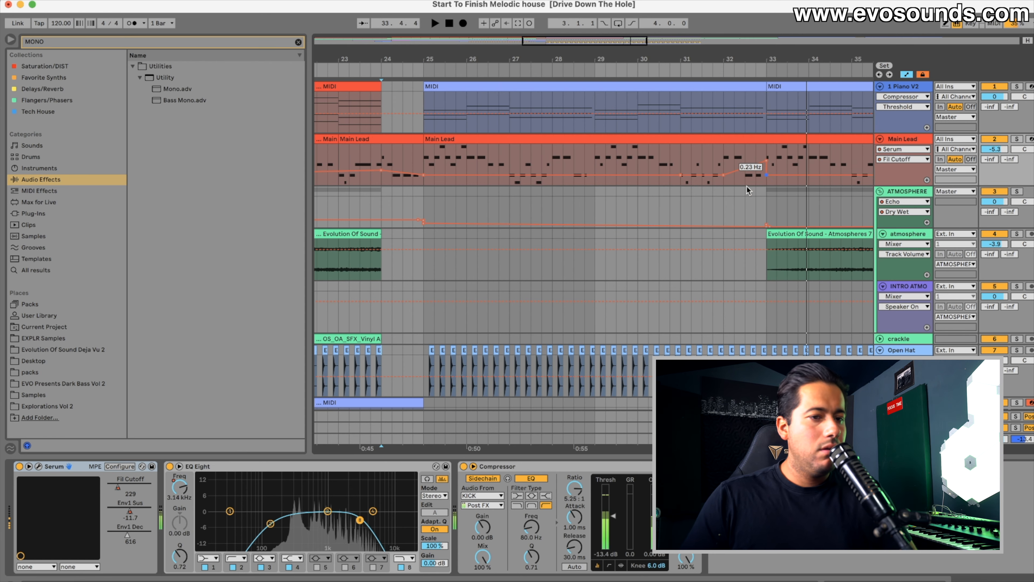
Step: Select the Piano V2 clip at bar 9 and play the break from there
{"action": "scroll", "coordinate": [679, 189], "scroll_direction": "left", "scroll_amount": 5}
{"action": "scroll", "coordinate": [679, 189], "scroll_direction": "left", "scroll_amount": 15}
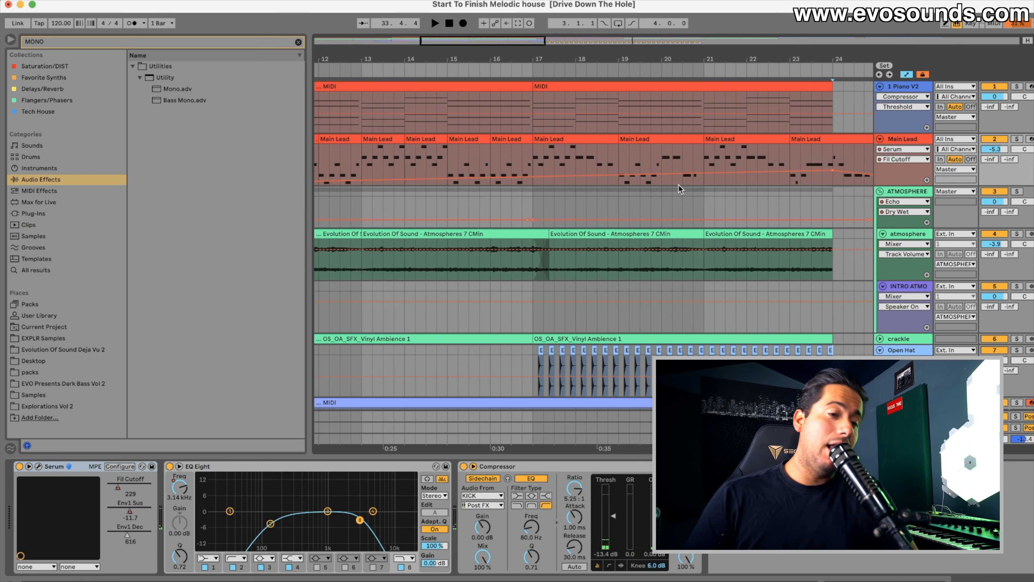
{"action": "left_click_drag", "start_coordinate": [495, 45], "coordinate": [521, 46]}
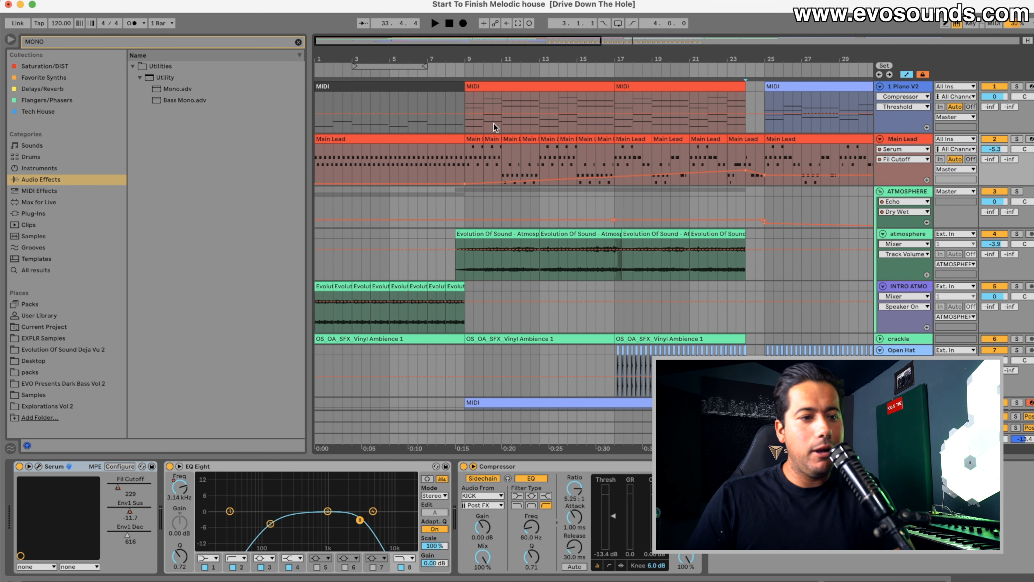
{"action": "left_click", "coordinate": [496, 89]}
{"action": "key", "text": "space"}
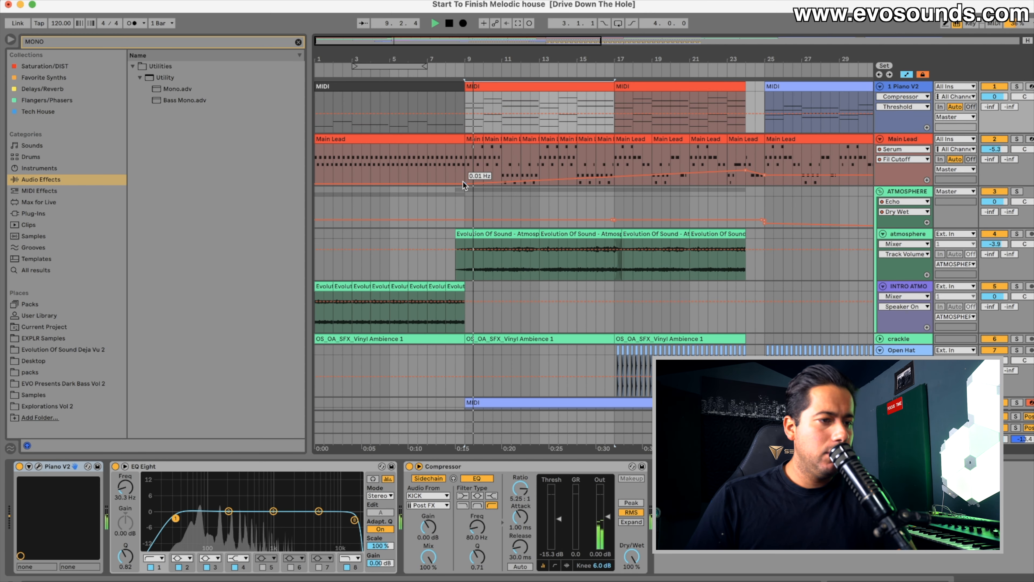
Step: Duplicate the Additive Lead track, removing the bar 16 clip from the original and the bar 8 clip from the duplicate
{"action": "scroll", "coordinate": [471, 201], "scroll_direction": "down", "scroll_amount": 3}
{"action": "scroll", "coordinate": [488, 245], "scroll_direction": "down", "scroll_amount": 10}
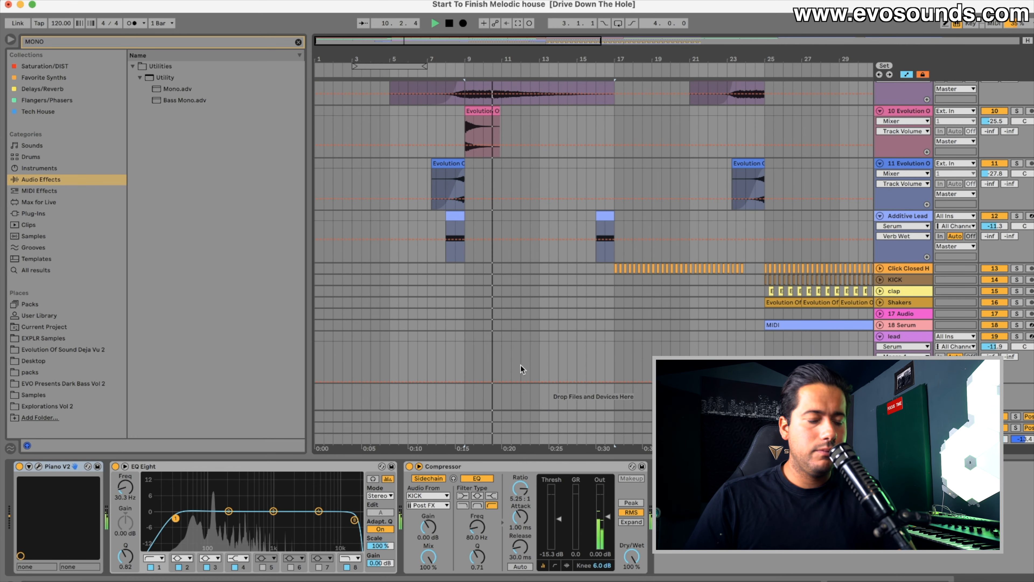
{"action": "scroll", "coordinate": [620, 326], "scroll_direction": "up", "scroll_amount": 4}
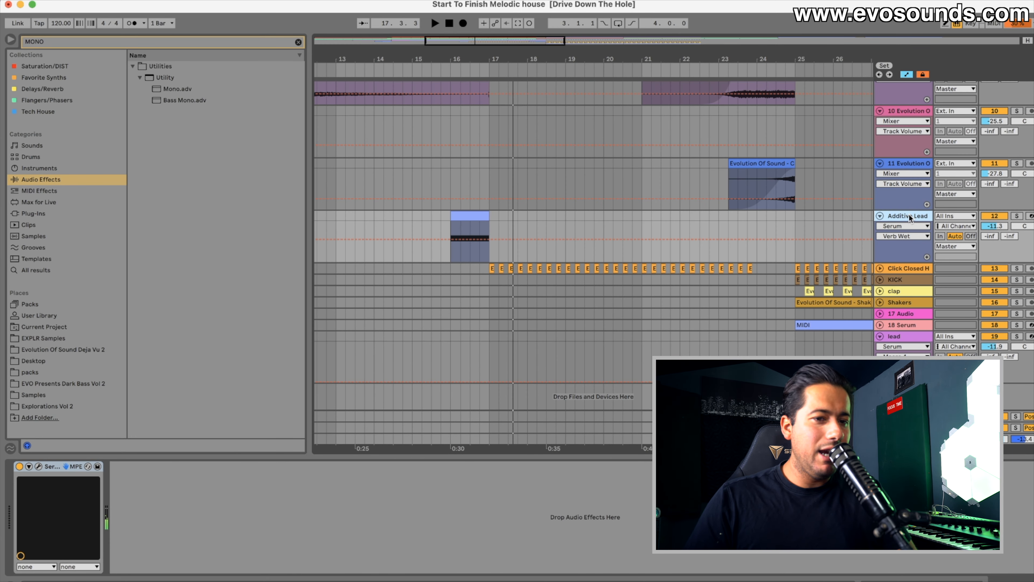
{"action": "key", "text": "super+d"}
{"action": "left_click", "coordinate": [482, 218]}
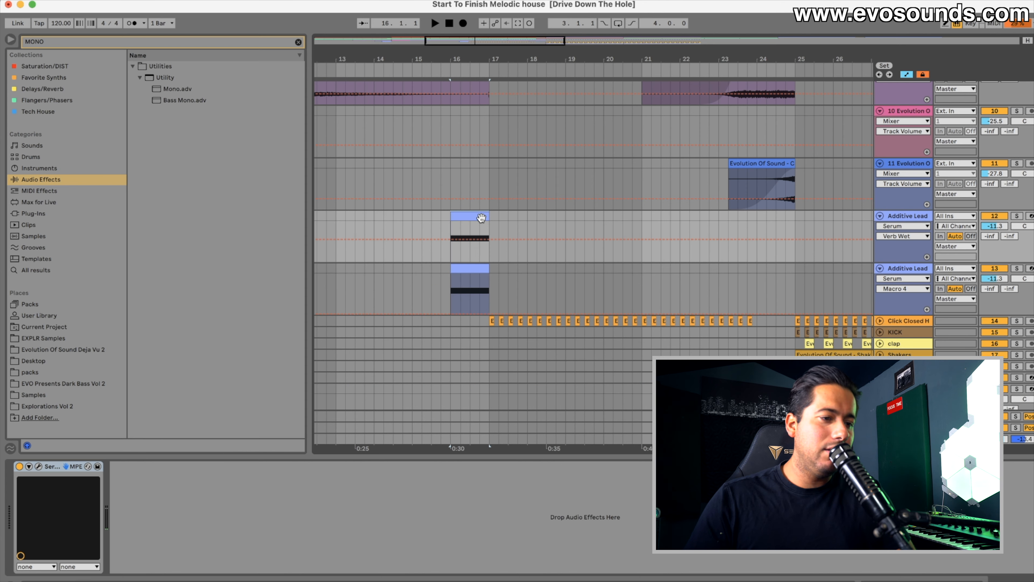
{"action": "scroll", "coordinate": [482, 220], "scroll_direction": "left", "scroll_amount": 10}
{"action": "left_click", "coordinate": [591, 268]}
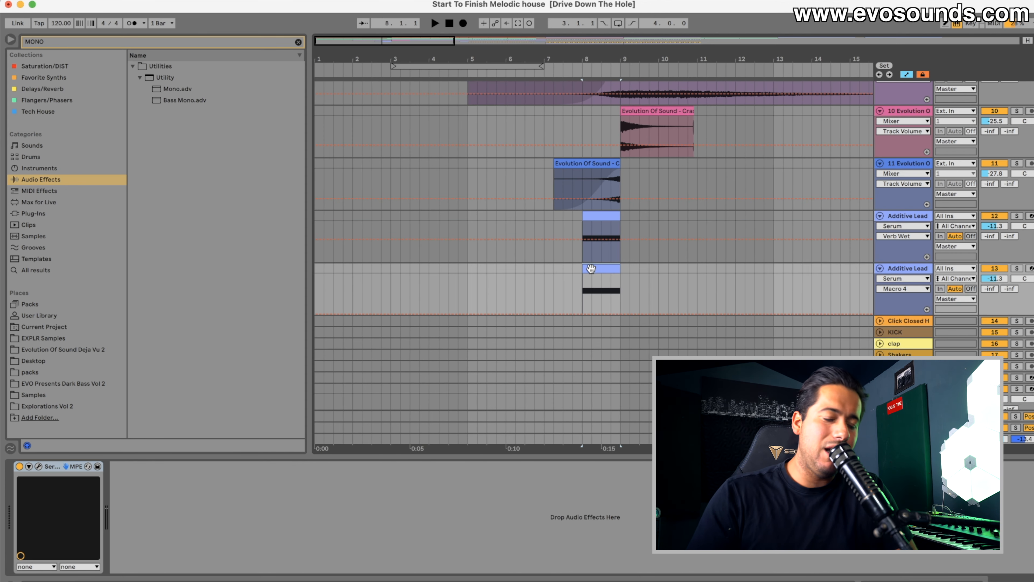
{"action": "scroll", "coordinate": [591, 268], "scroll_direction": "right", "scroll_amount": 8}
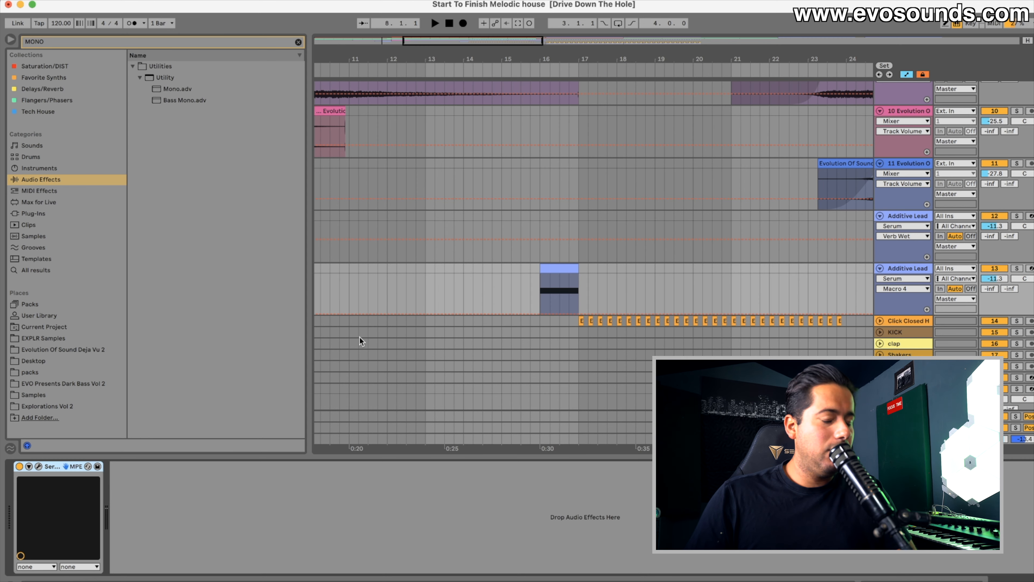
Step: Step through the Serum presets on the duplicated Additive Lead to EarCandy - My Whistle, and solo the track
{"action": "key", "text": "alt+super+p"}
{"action": "left_click_drag", "start_coordinate": [568, 163], "coordinate": [364, 143]}
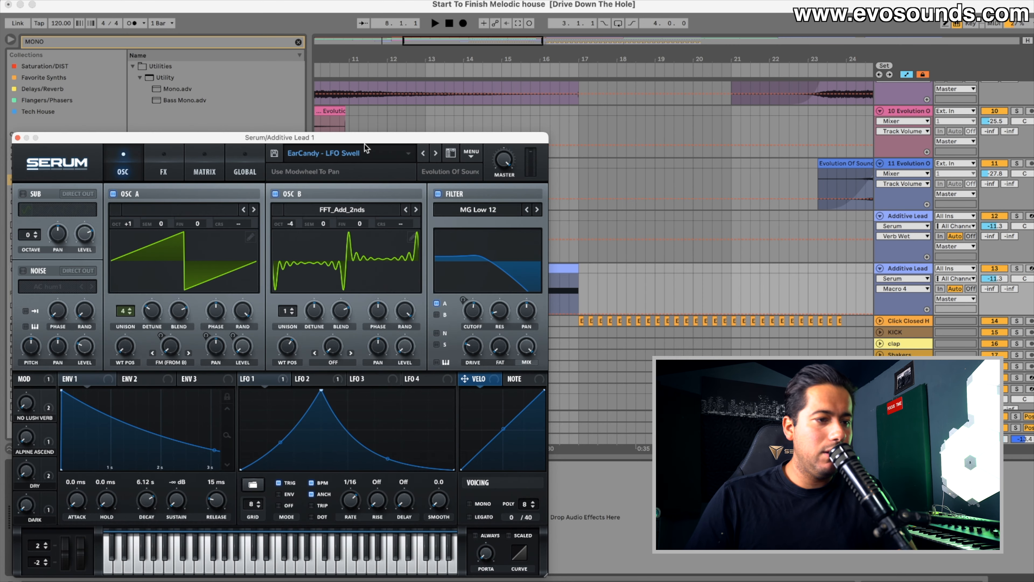
{"action": "left_click", "coordinate": [434, 153]}
{"action": "left_click", "coordinate": [567, 256]}
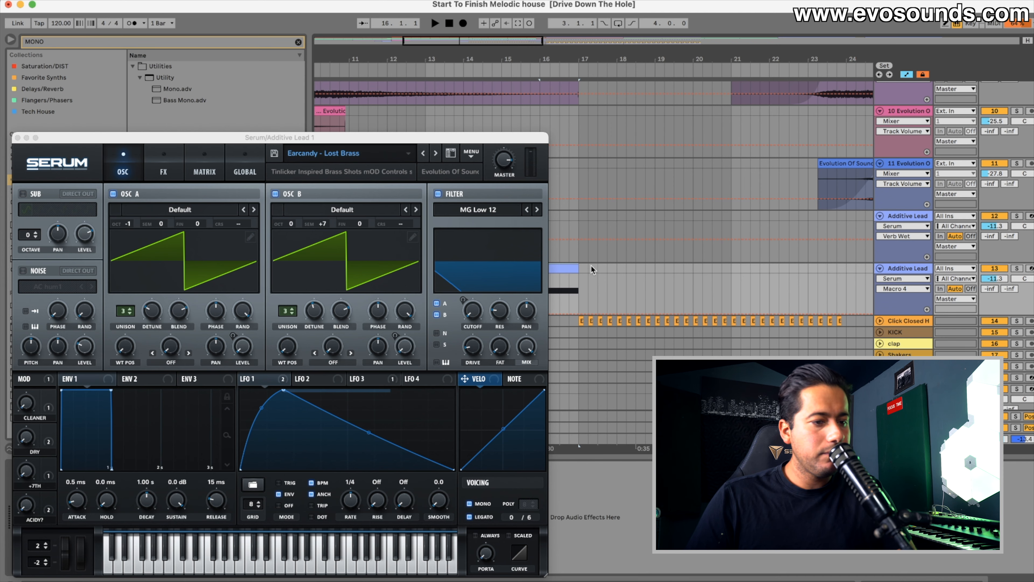
{"action": "left_click", "coordinate": [435, 154]}
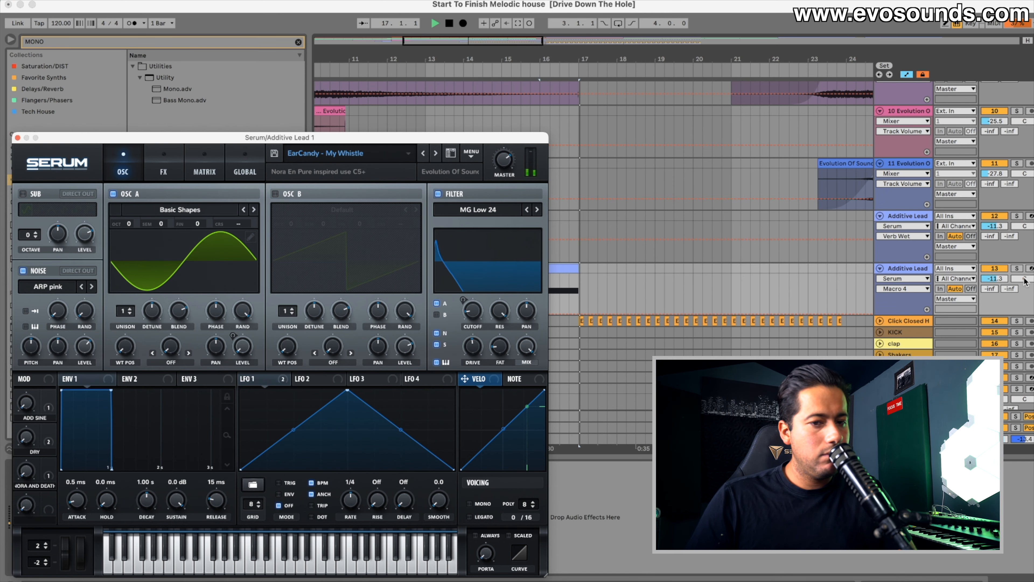
{"action": "left_click_drag", "start_coordinate": [458, 142], "coordinate": [368, 134]}
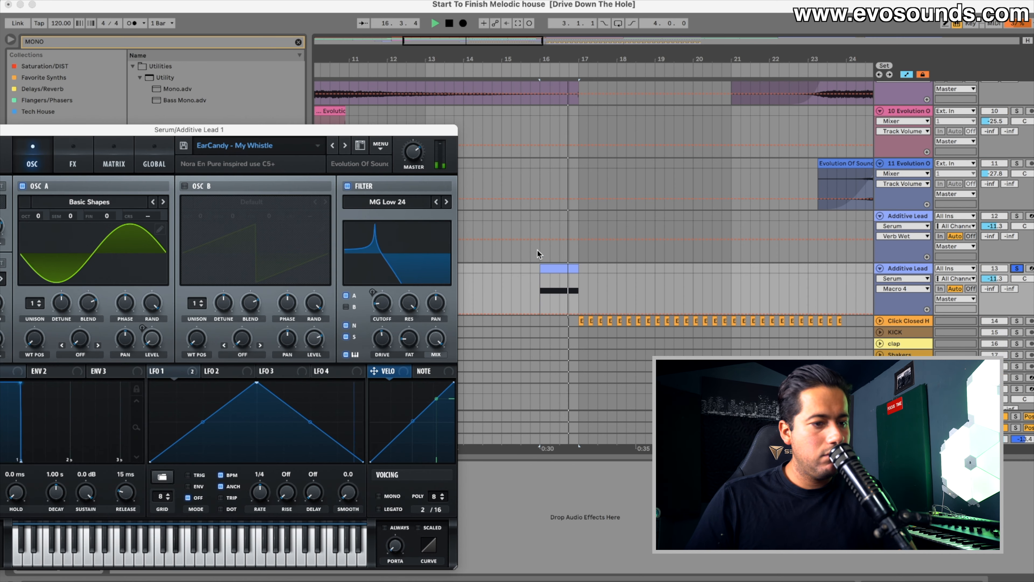
Step: Transpose the notes of the duplicated Additive Lead's bar 16 clip up an octave, and play it back with the other tracks
{"action": "double_click", "coordinate": [553, 268]}
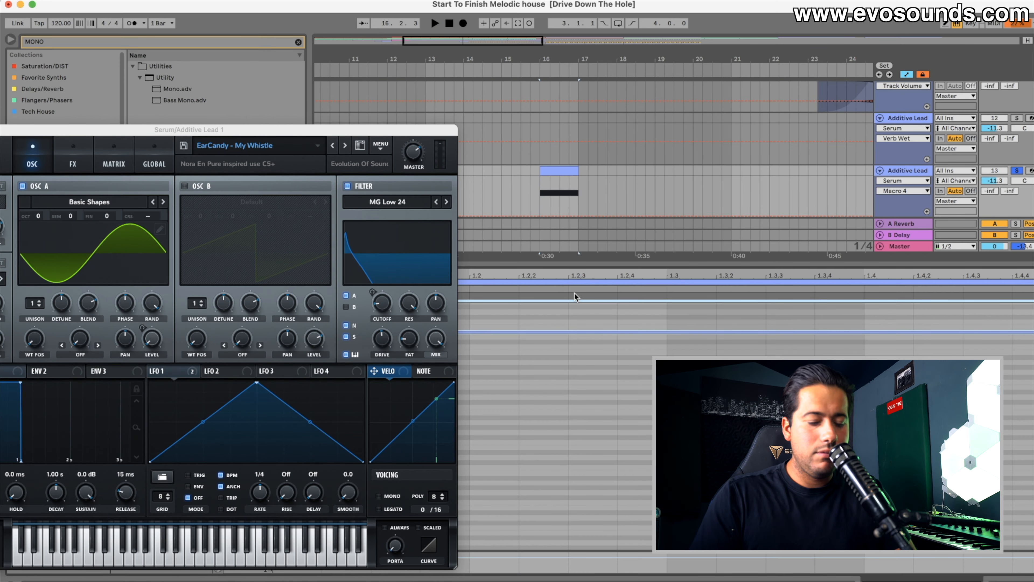
{"action": "key", "text": "shift+Up"}
{"action": "key", "text": "space"}
{"action": "key", "text": "space"}
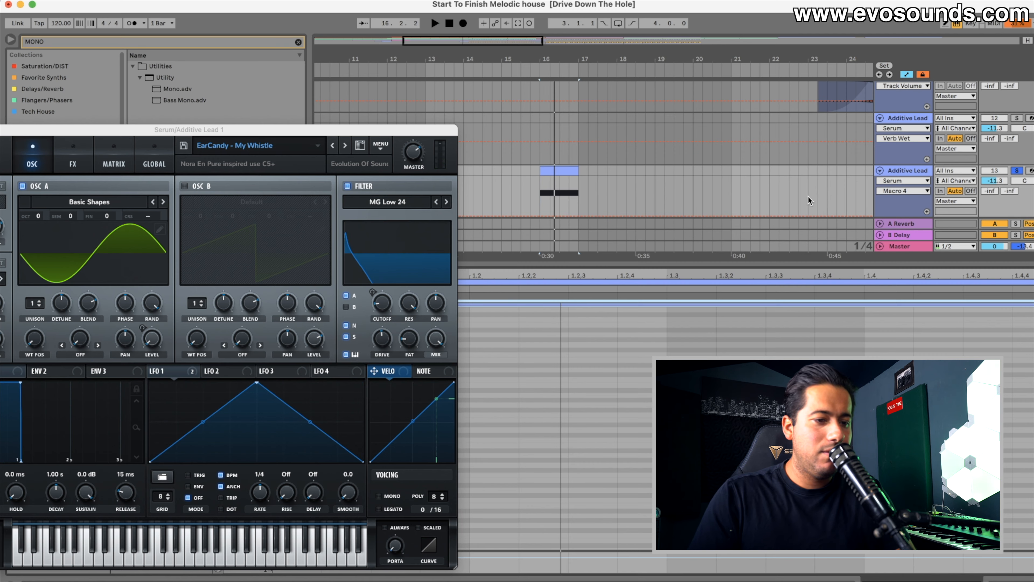
{"action": "key", "text": "space"}
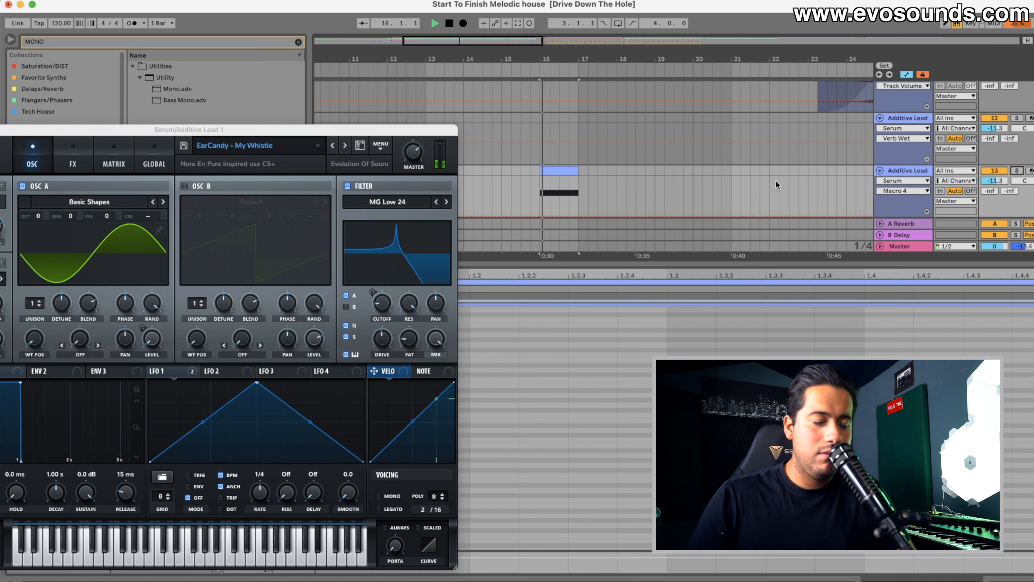
Step: Load the Earcandy - Next To You preset on the duplicated Additive Lead, and set its track volume to -1.8 dB
{"action": "left_click_drag", "start_coordinate": [286, 132], "coordinate": [548, 138]}
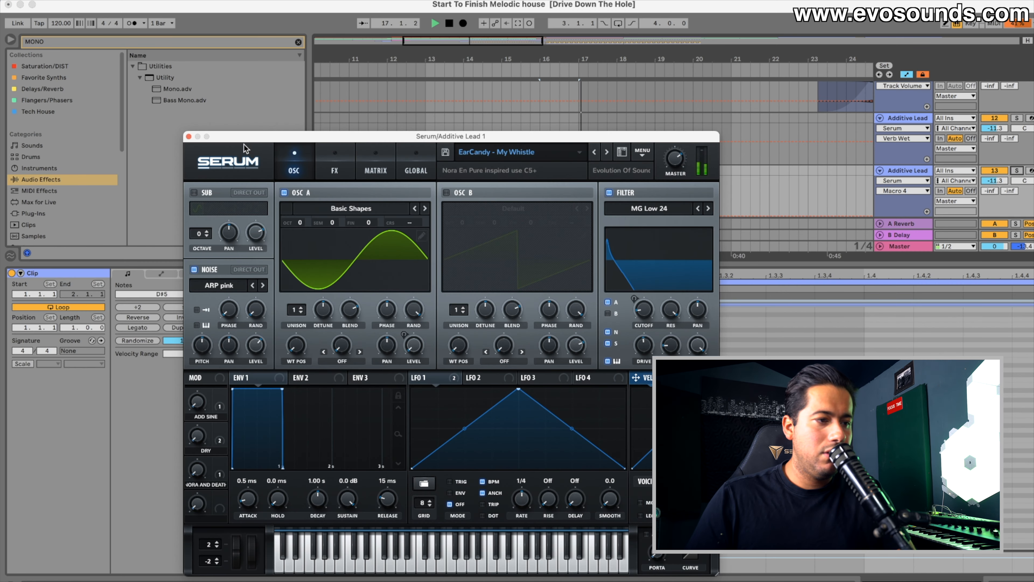
{"action": "left_click", "coordinate": [608, 152]}
{"action": "left_click_drag", "start_coordinate": [582, 139], "coordinate": [633, 247]}
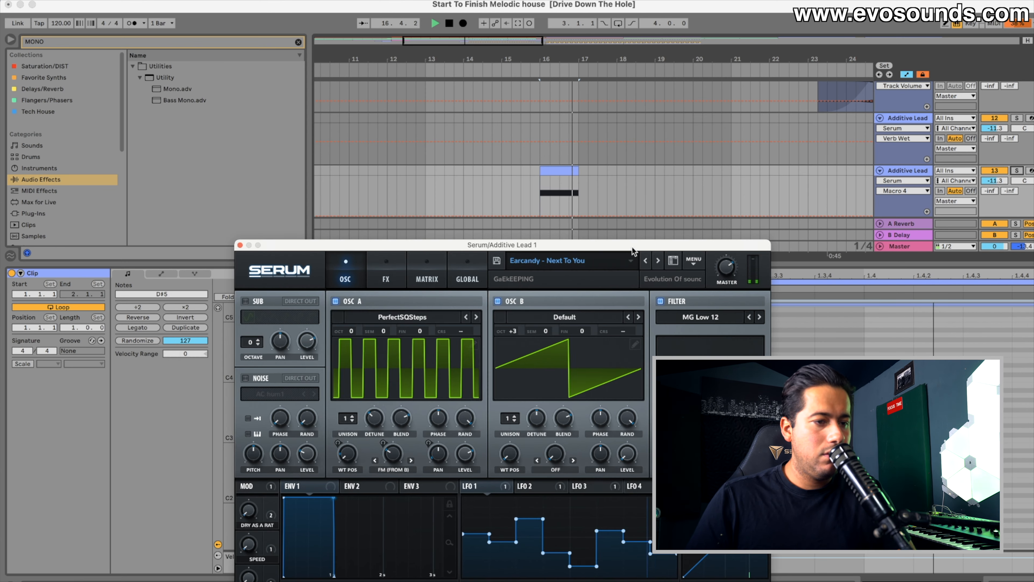
{"action": "left_click", "coordinate": [240, 245]}
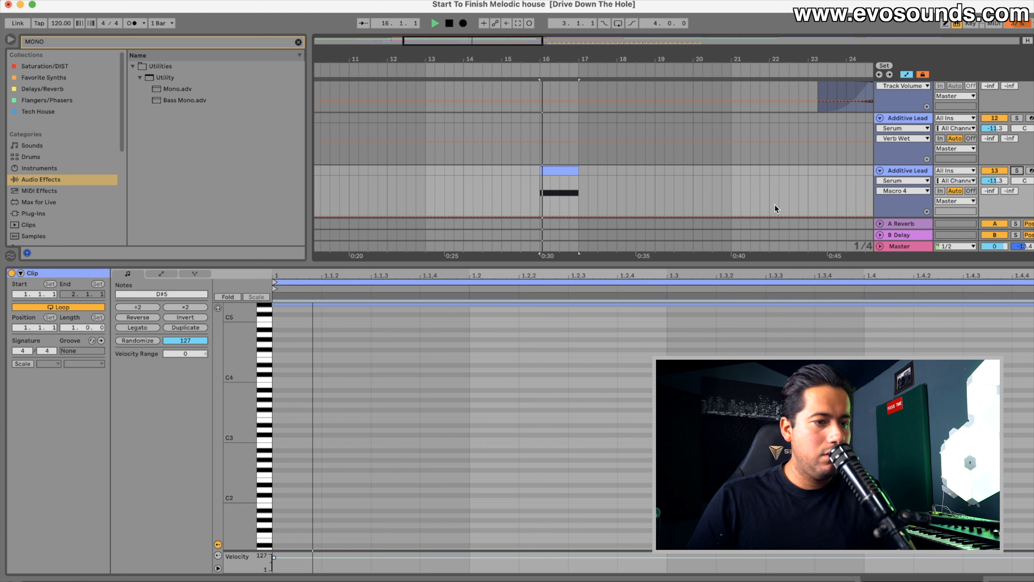
{"action": "left_click", "coordinate": [994, 181]}
{"action": "left_click", "coordinate": [907, 171]}
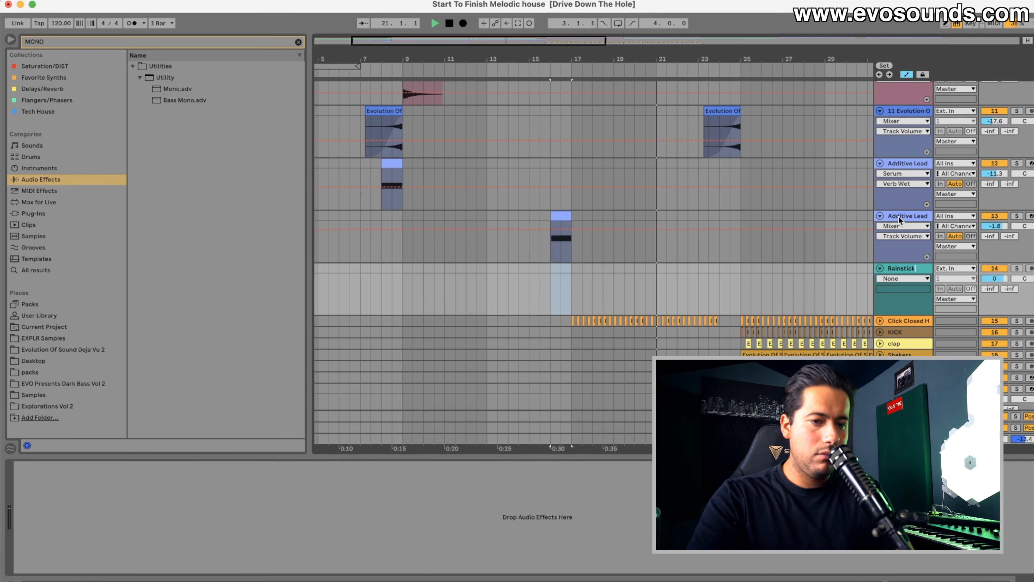
Step: Search the Samples folder for RAINSTICK, and expand the Cymatics Infinity House Samplepack down to its Rainstick folder
{"action": "left_click", "coordinate": [30, 395]}
{"action": "left_click", "coordinate": [298, 42]}
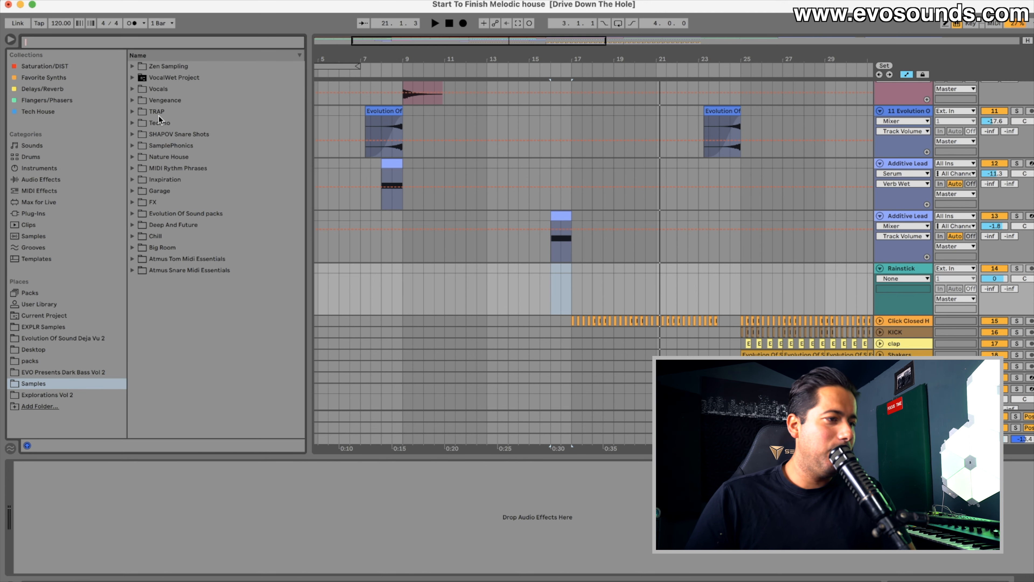
{"action": "type", "text": "RAINSTICK"}
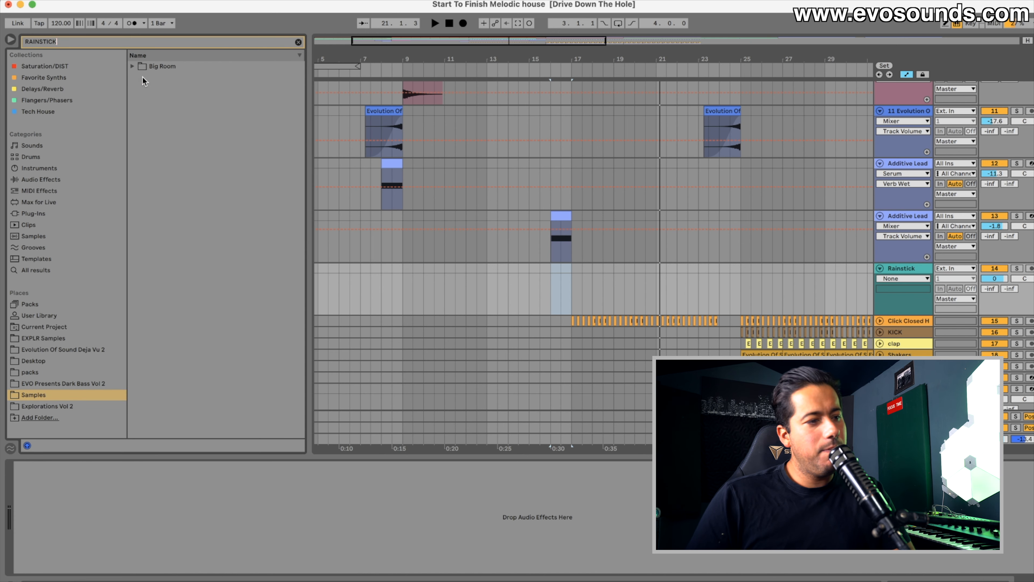
{"action": "left_click", "coordinate": [132, 66]}
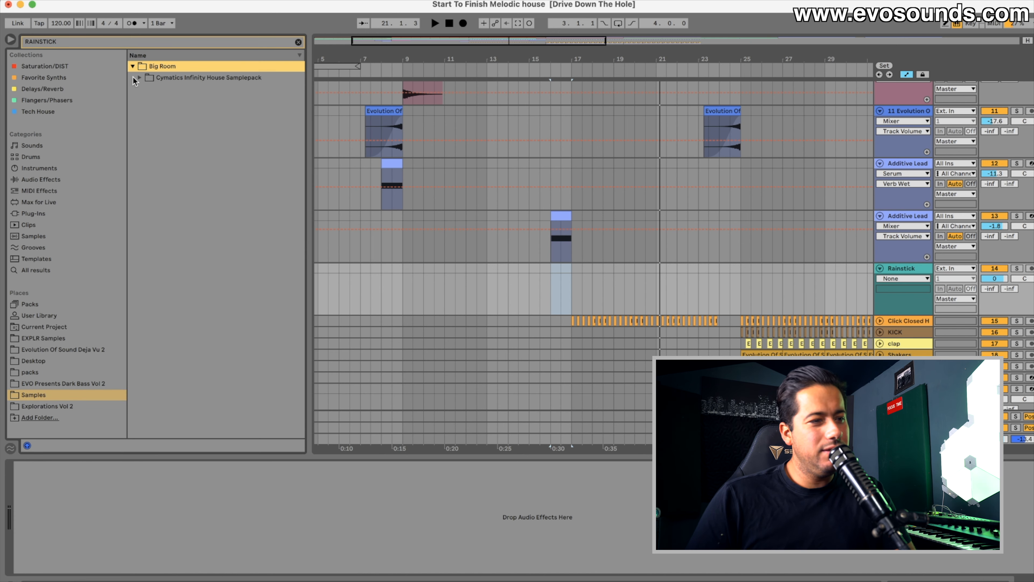
{"action": "left_click", "coordinate": [140, 77]}
{"action": "left_click", "coordinate": [147, 89]}
{"action": "left_click", "coordinate": [154, 99]}
{"action": "left_click", "coordinate": [161, 110]}
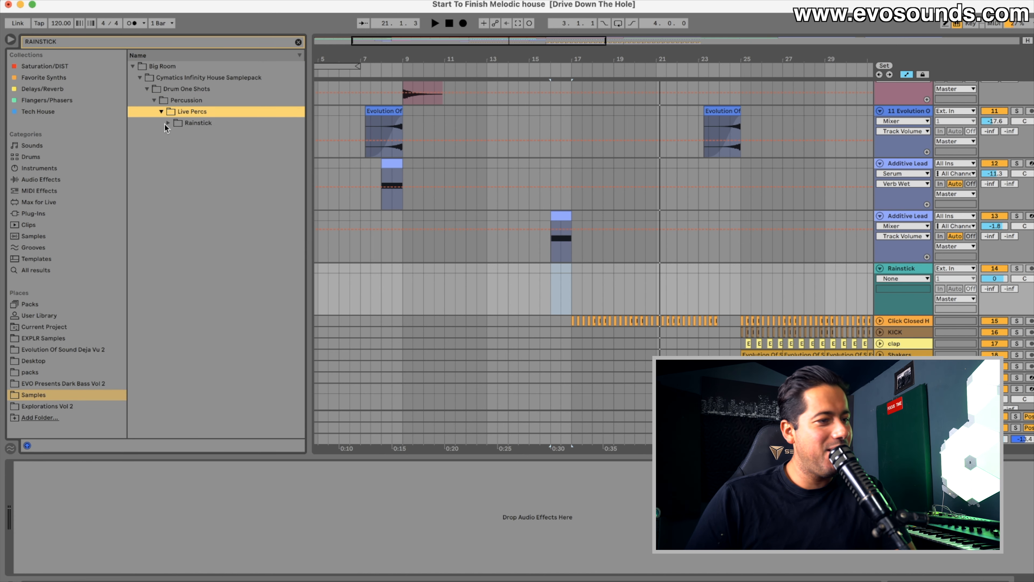
{"action": "left_click", "coordinate": [168, 122]}
Step: Preview the rainstick samples, and place Cymatics - Rainstick 5 at bar 16 on the Rainstick track
{"action": "left_click", "coordinate": [197, 134]}
{"action": "left_click", "coordinate": [196, 147]}
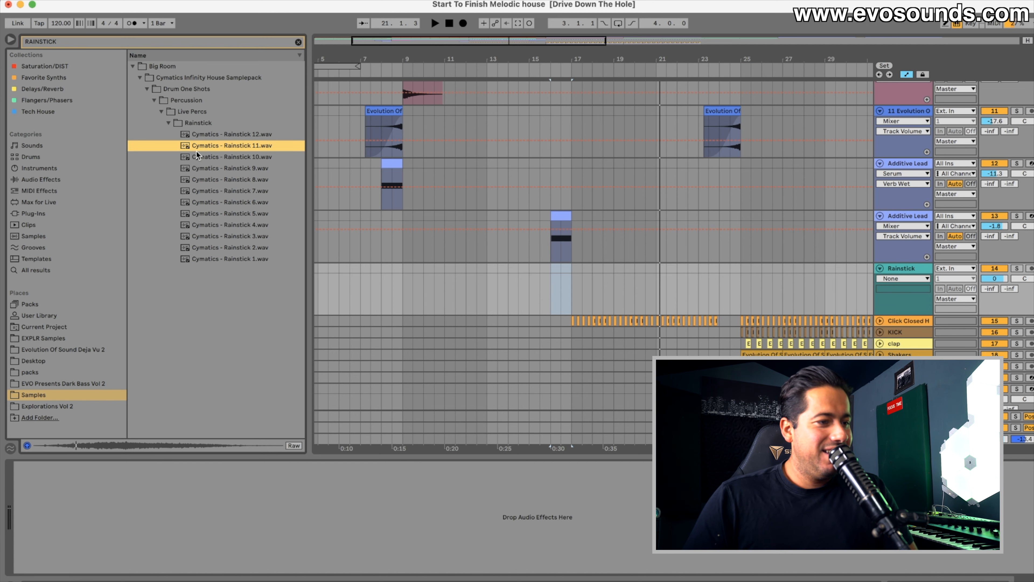
{"action": "left_click", "coordinate": [232, 169]}
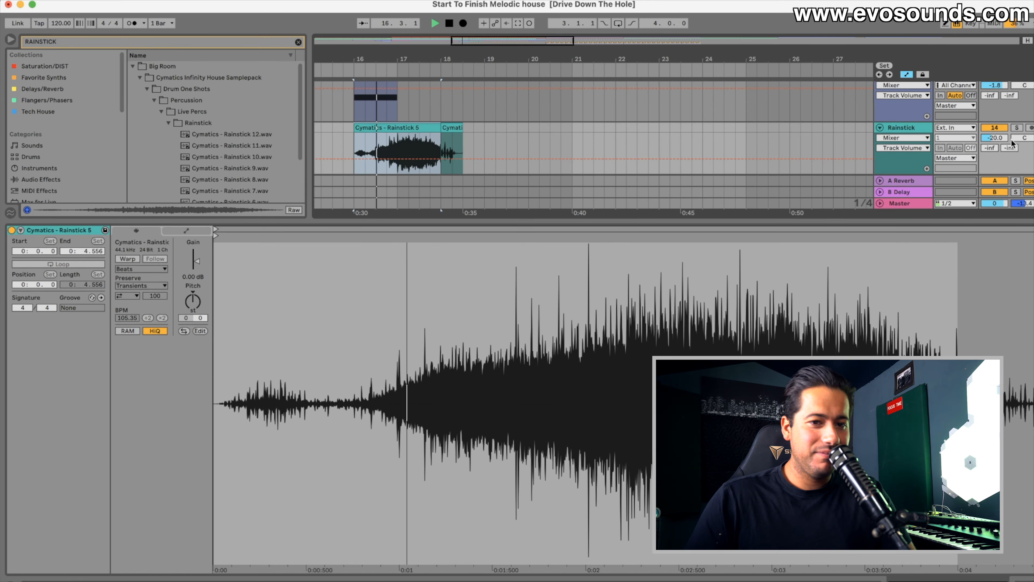
Step: Delete the second Rainstick clip piece at bar 18, extend the first clip to the sample's end, and play it
{"action": "left_click", "coordinate": [453, 128]}
{"action": "key", "text": "Delete"}
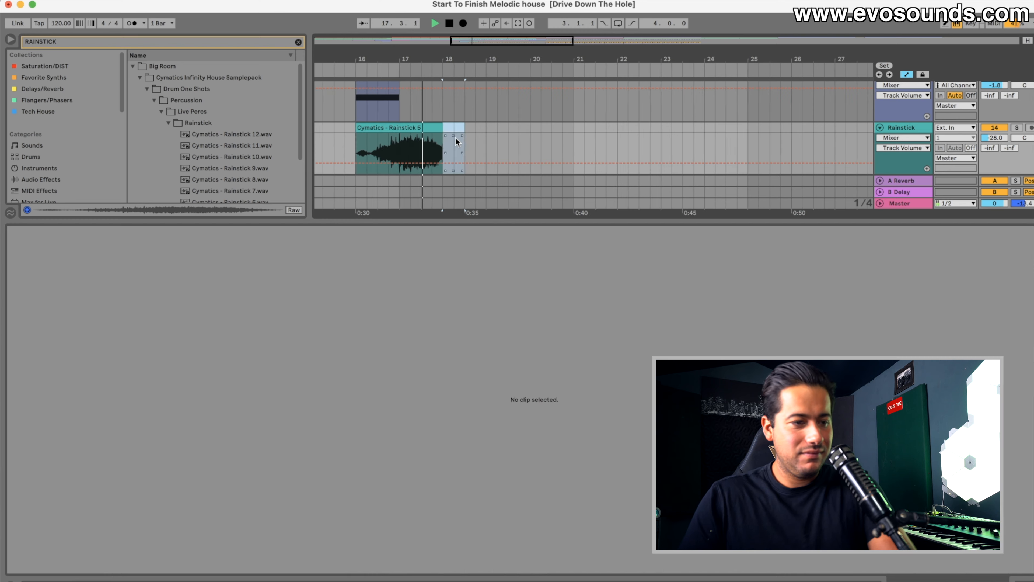
{"action": "left_click_drag", "start_coordinate": [439, 129], "coordinate": [538, 132]}
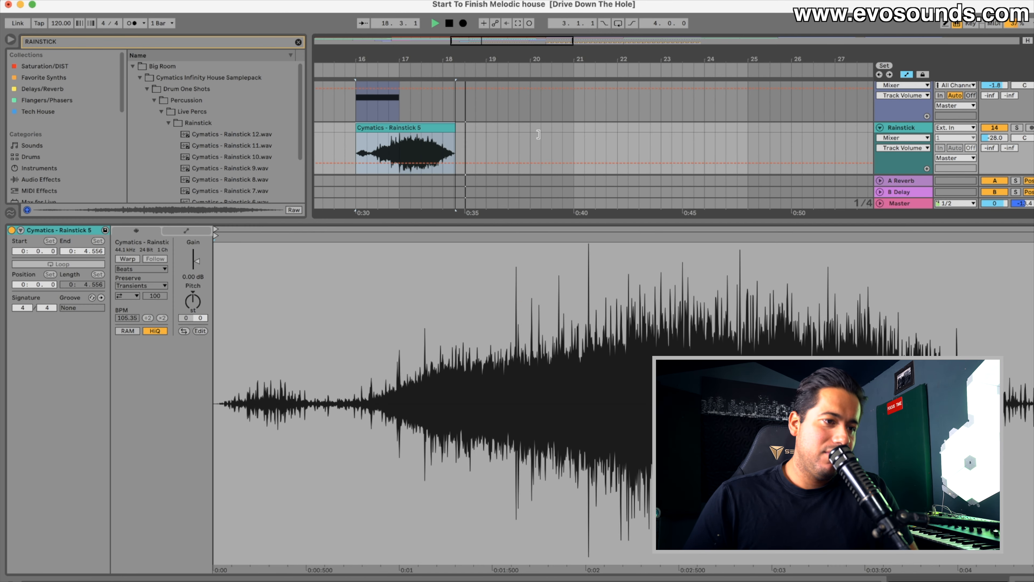
{"action": "key", "text": "space"}
{"action": "key", "text": "space"}
Step: Cut the quiet beginning off the Rainstick clip, keeping its start at bar 16, and play it back
{"action": "left_click_drag", "start_coordinate": [502, 221], "coordinate": [412, 577]}
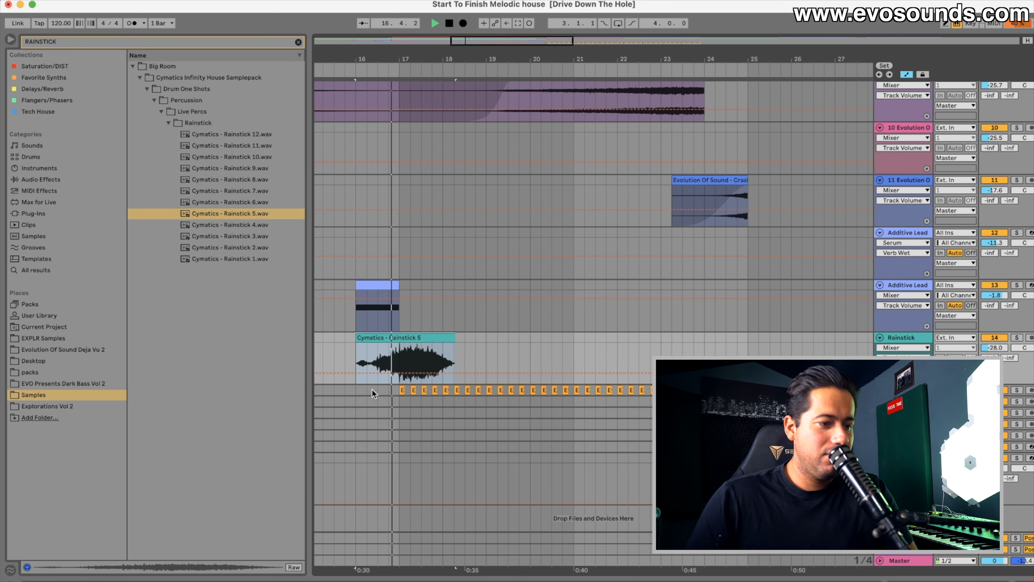
{"action": "left_click_drag", "start_coordinate": [357, 337], "coordinate": [385, 338]}
{"action": "key", "text": "space"}
{"action": "key", "text": "space"}
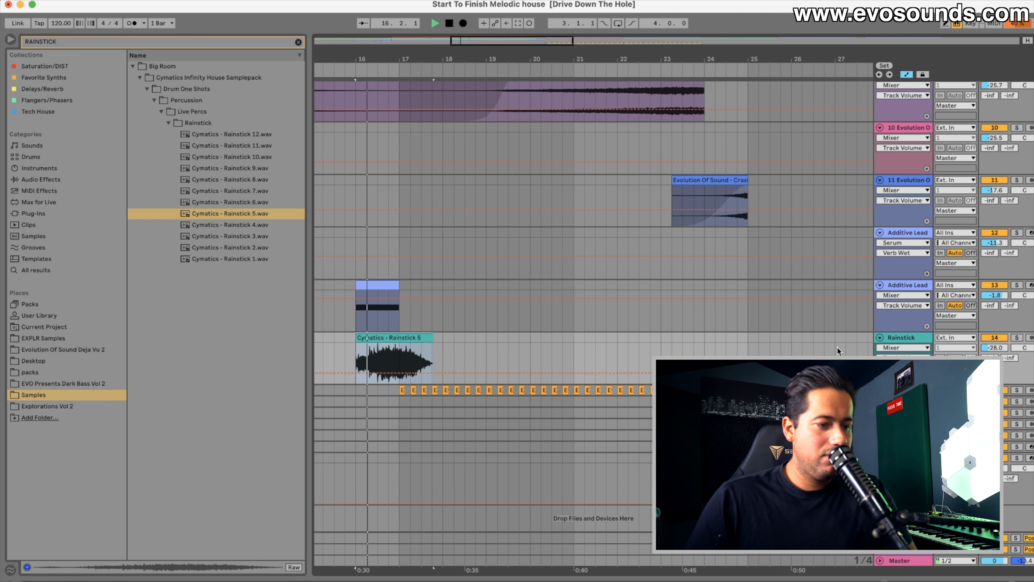
Step: Raise the Rainstick track volume to -19.4 dB, solo the track, and stop playback
{"action": "left_click", "coordinate": [908, 343]}
{"action": "double_click", "coordinate": [909, 343]}
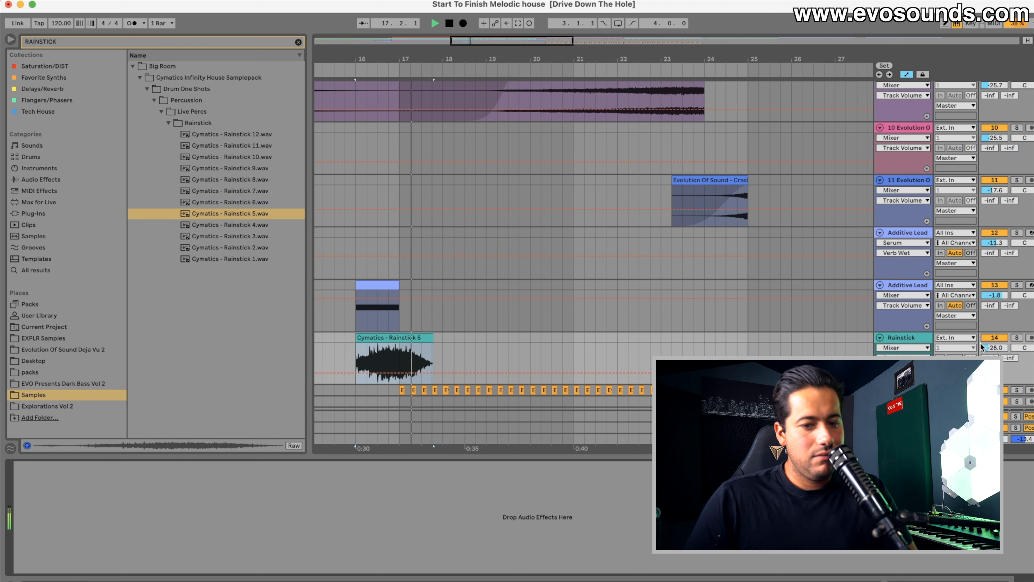
{"action": "left_click_drag", "start_coordinate": [994, 348], "coordinate": [995, 338]}
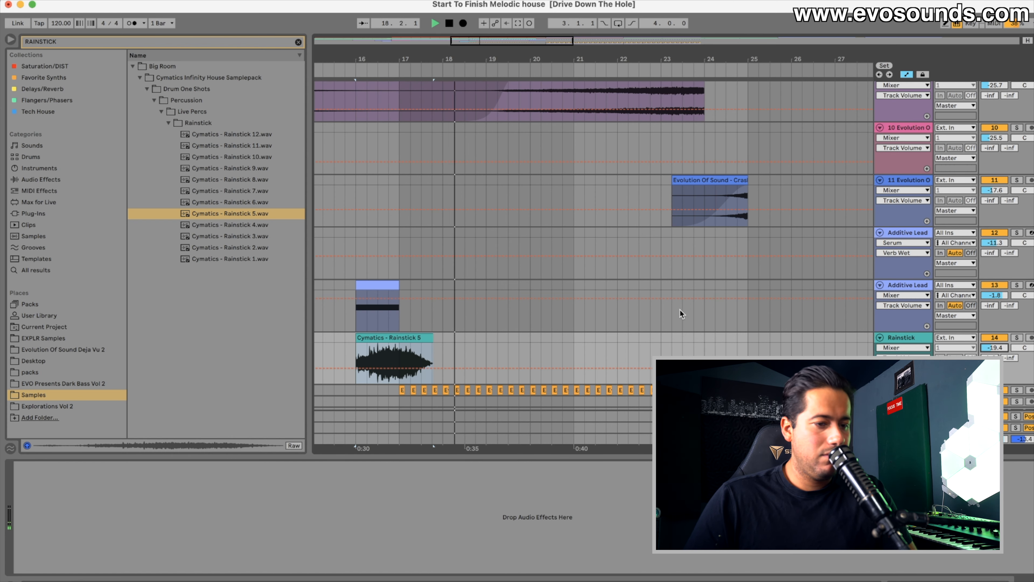
{"action": "scroll", "coordinate": [679, 311], "scroll_direction": "down", "scroll_amount": 2}
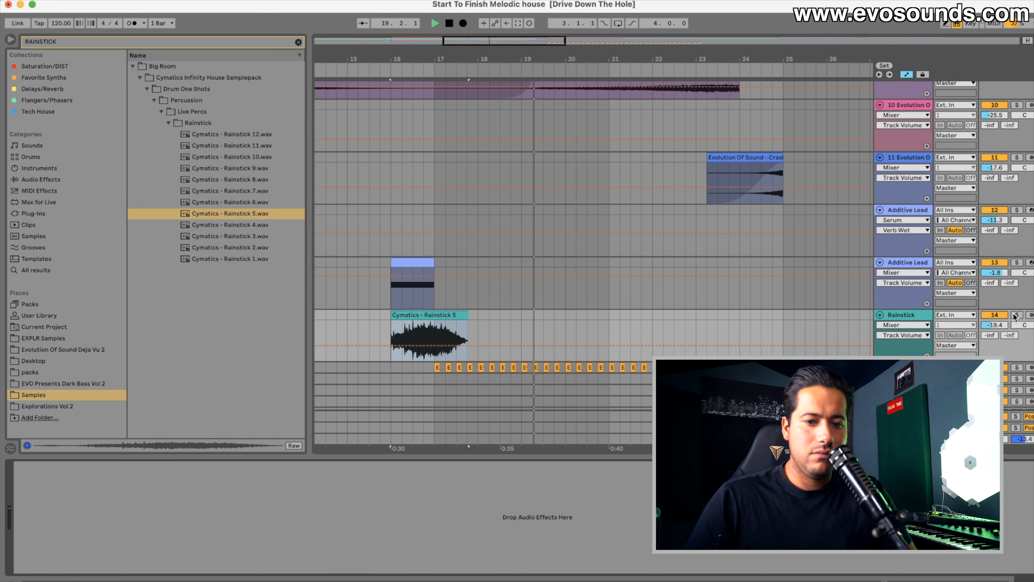
{"action": "left_click", "coordinate": [1017, 315]}
{"action": "key", "text": "space"}
Step: Search the plug-ins for REPLI, and add Native Instruments Replika XT to the Rainstick track
{"action": "left_click", "coordinate": [85, 214]}
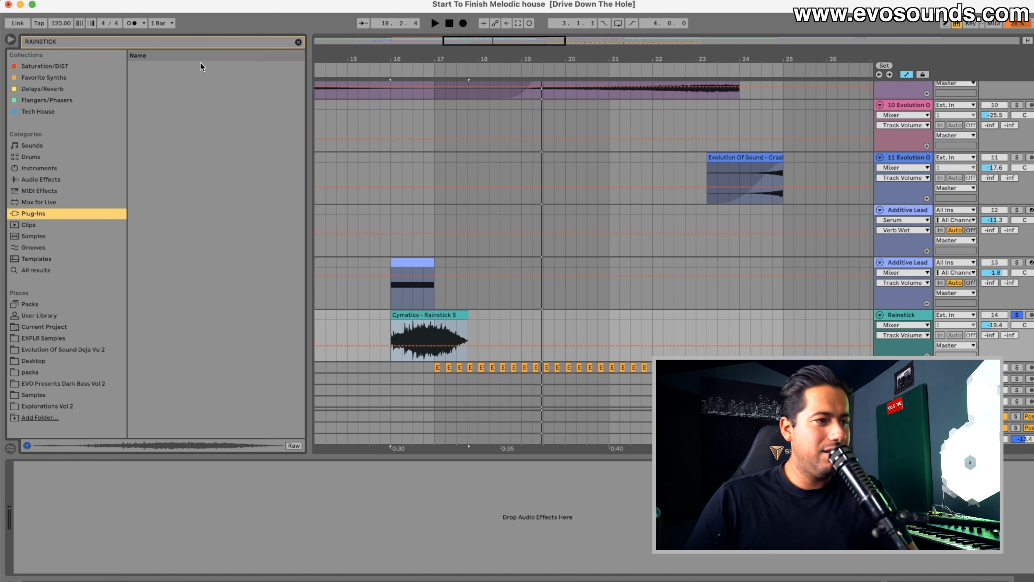
{"action": "left_click", "coordinate": [298, 42]}
{"action": "type", "text": "REPLI"}
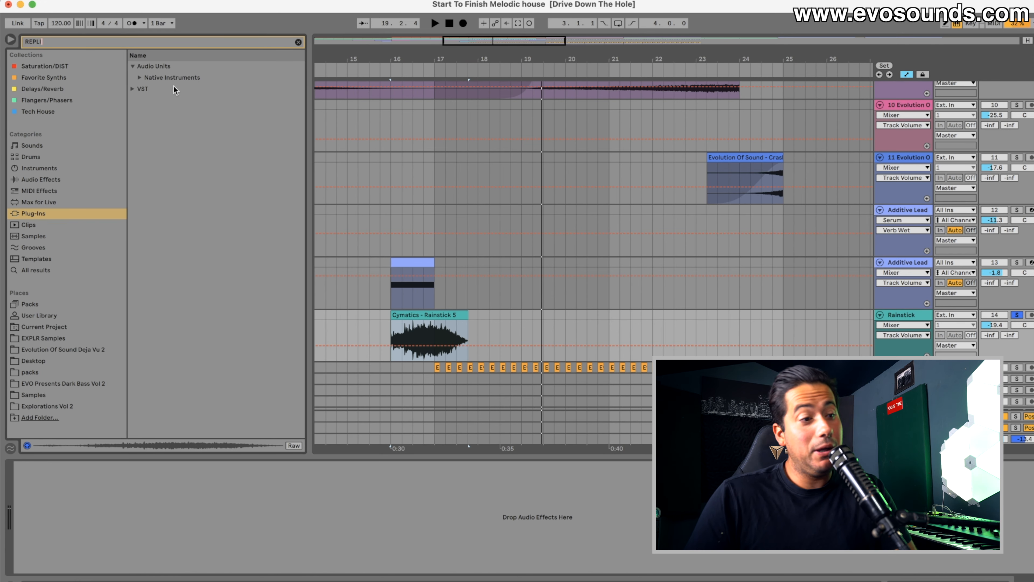
{"action": "left_click", "coordinate": [144, 80]}
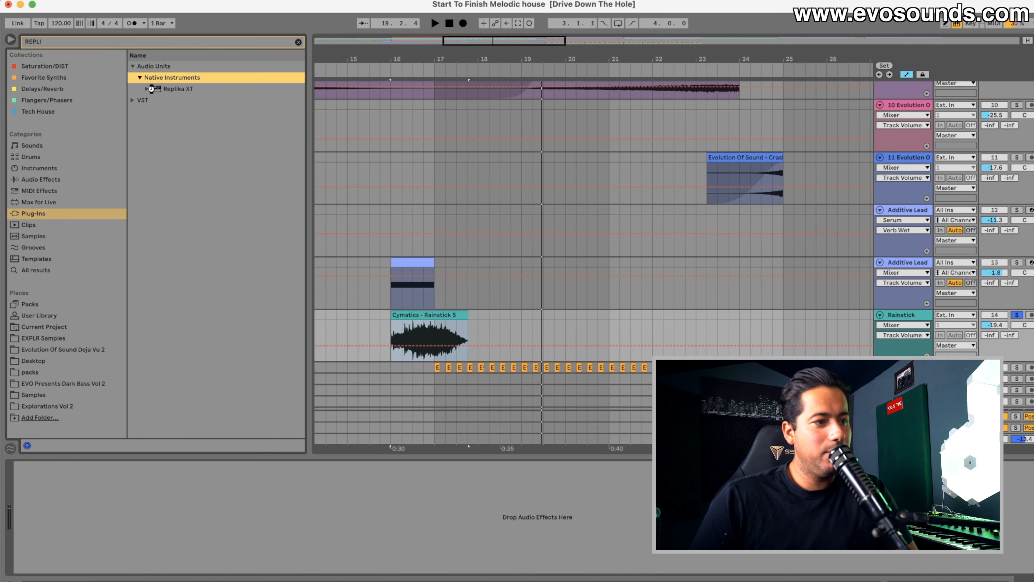
{"action": "left_click_drag", "start_coordinate": [165, 91], "coordinate": [782, 327]}
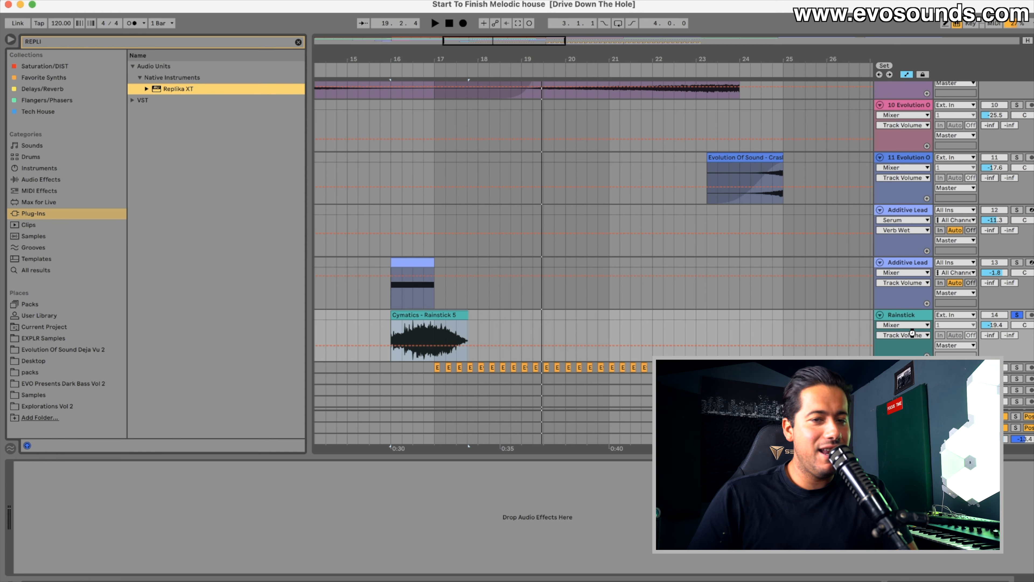
{"action": "left_click_drag", "start_coordinate": [912, 333], "coordinate": [912, 333]}
Step: Load The Moon Hangs Low from Replika XT's Special FX presets, and play the soloed Rainstick from bar 16
{"action": "left_click", "coordinate": [484, 265]}
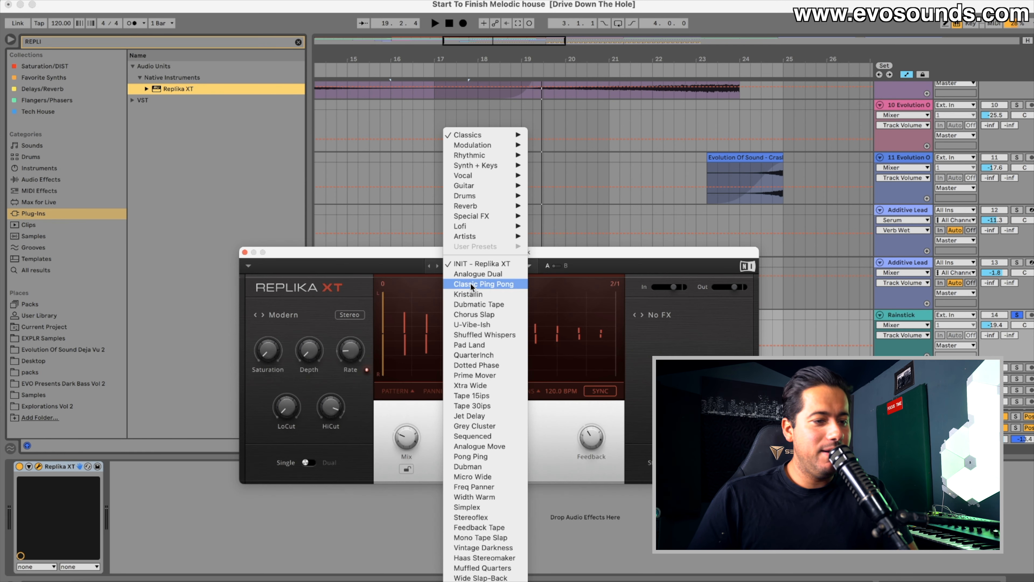
{"action": "mouse_move", "coordinate": [472, 216]}
{"action": "left_click", "coordinate": [554, 218]}
{"action": "key", "text": "space"}
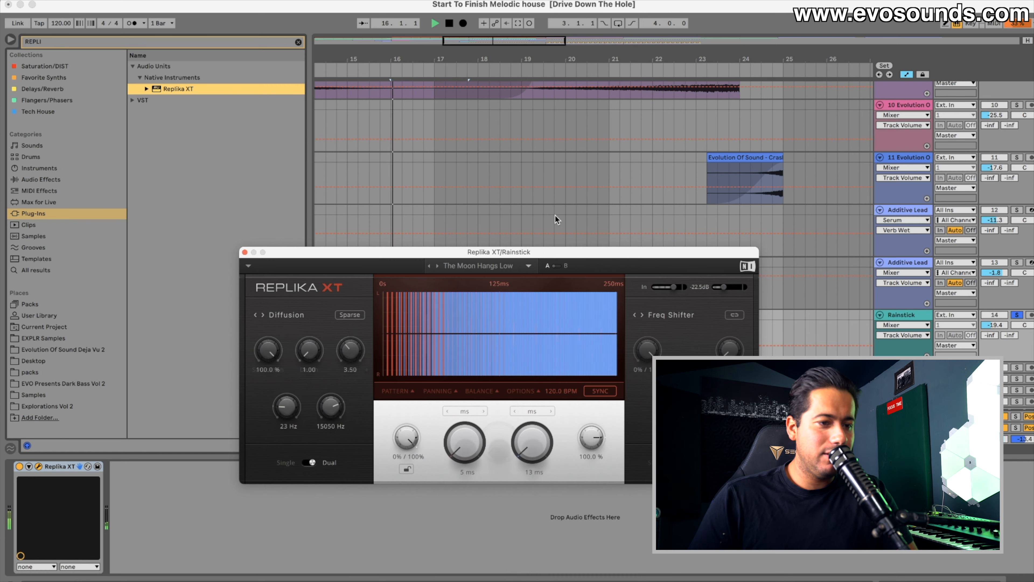
Step: Unsolo the Rainstick track and try Replika XT's The Swarm preset, raising the mix and setting the track volume to -13.7 dB
{"action": "left_click", "coordinate": [1016, 316]}
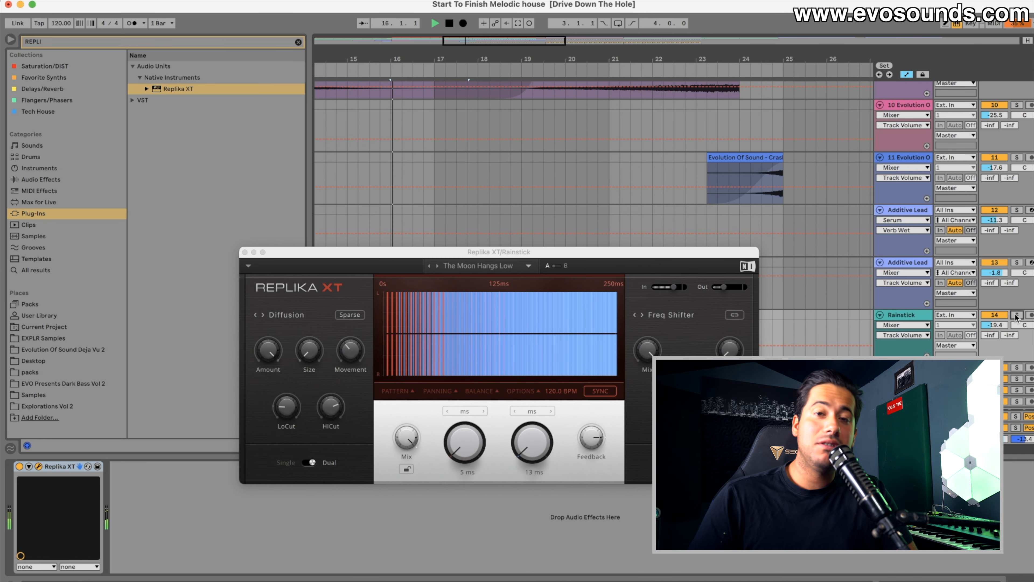
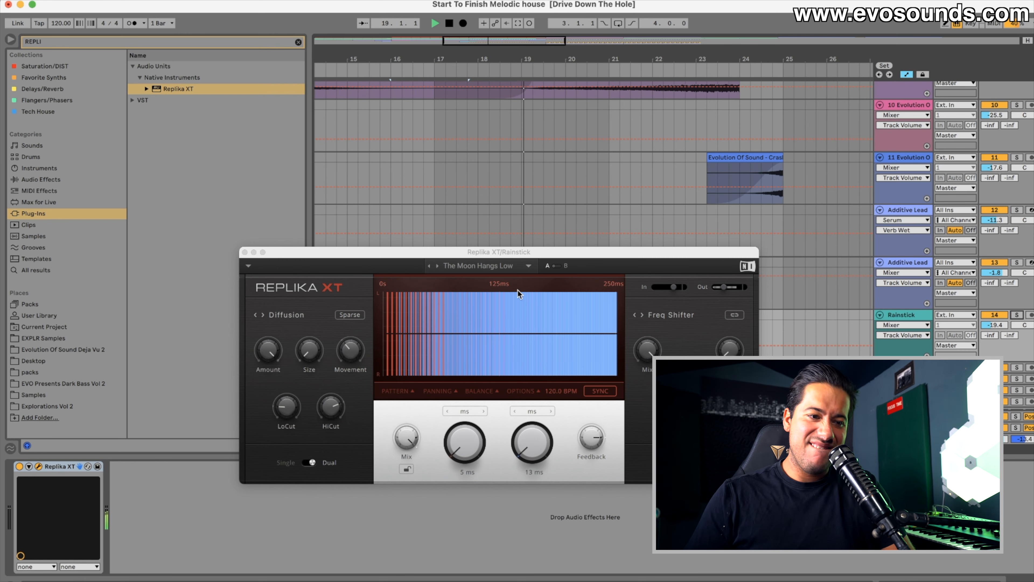
{"action": "left_click", "coordinate": [528, 267]}
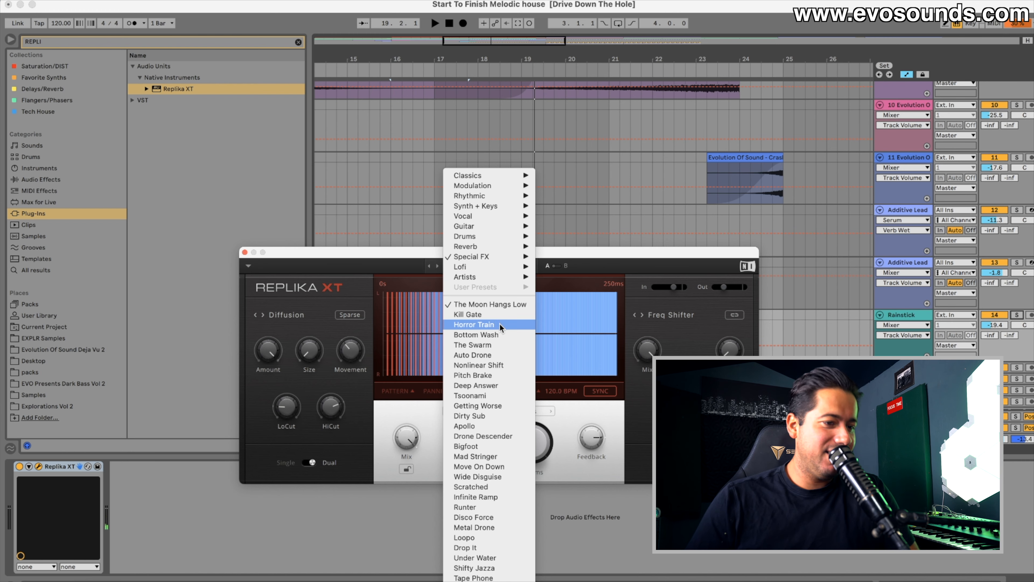
{"action": "left_click", "coordinate": [473, 345]}
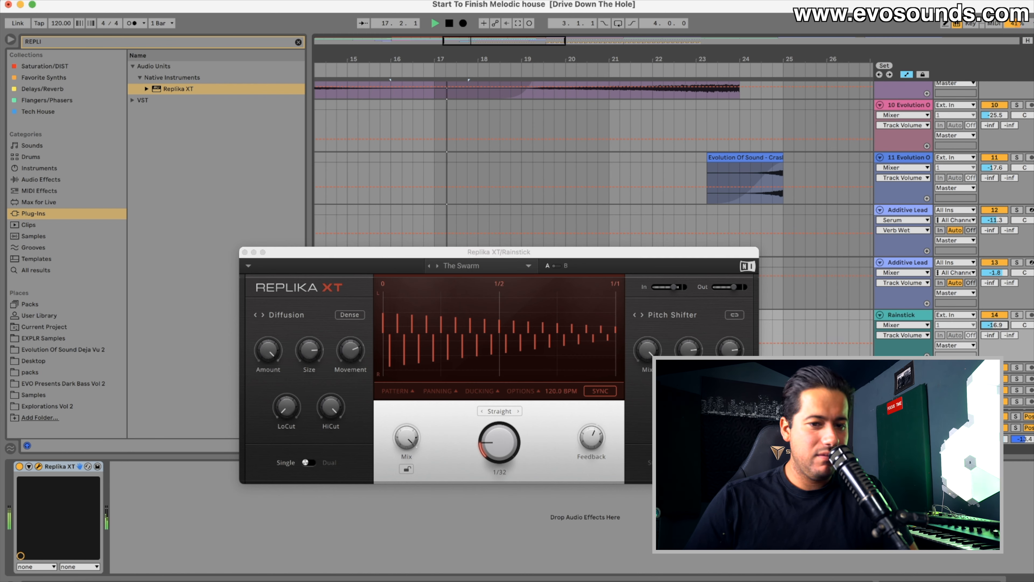
{"action": "left_click", "coordinate": [994, 322]}
{"action": "key", "text": "space"}
{"action": "left_click_drag", "start_coordinate": [407, 439], "coordinate": [407, 449]}
{"action": "key", "text": "space"}
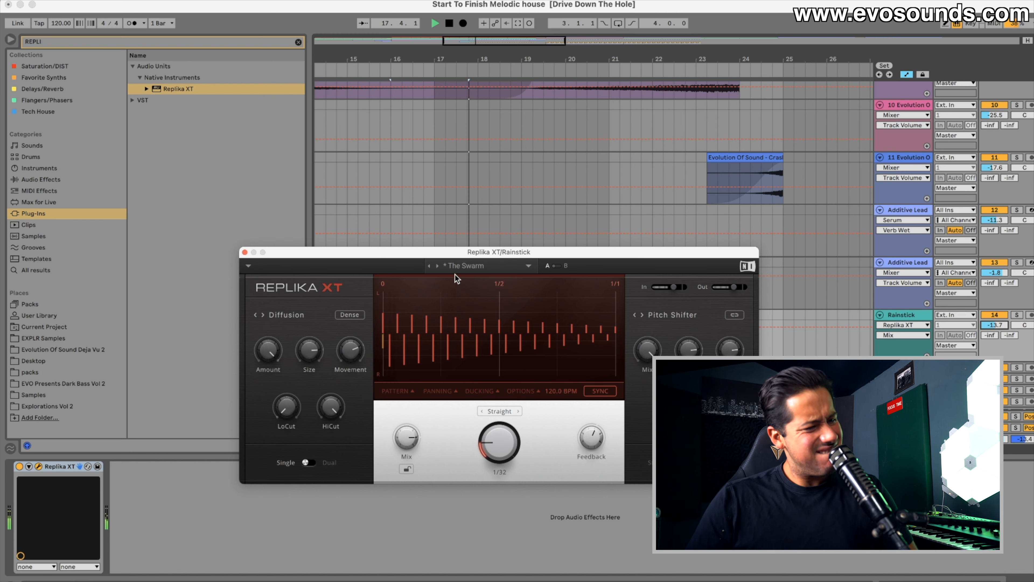
Step: Try Replika XT's Pitch Brake preset on the Rainstick with the track volume lowered to -19.6 dB
{"action": "left_click", "coordinate": [464, 266]}
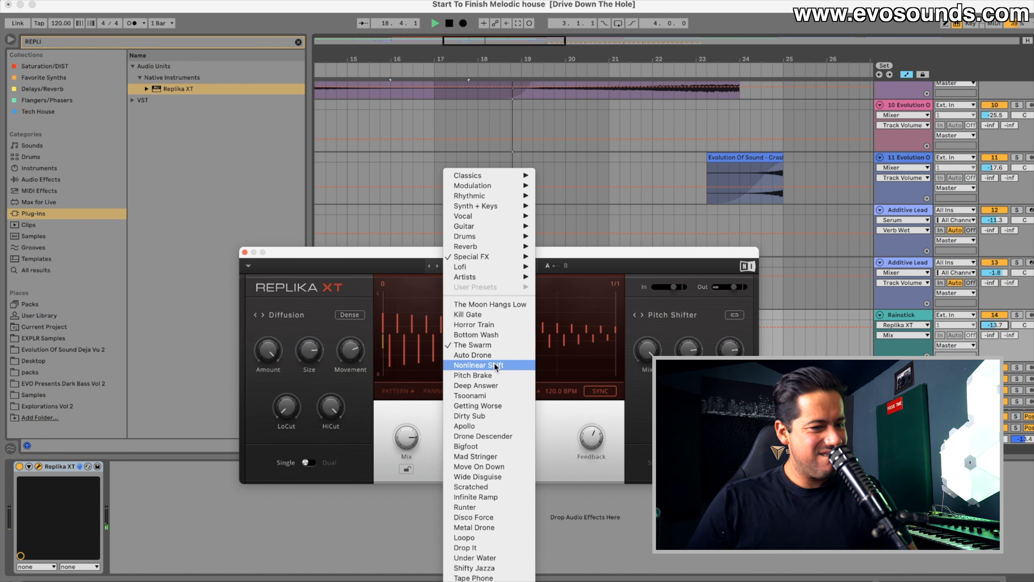
{"action": "left_click", "coordinate": [481, 375]}
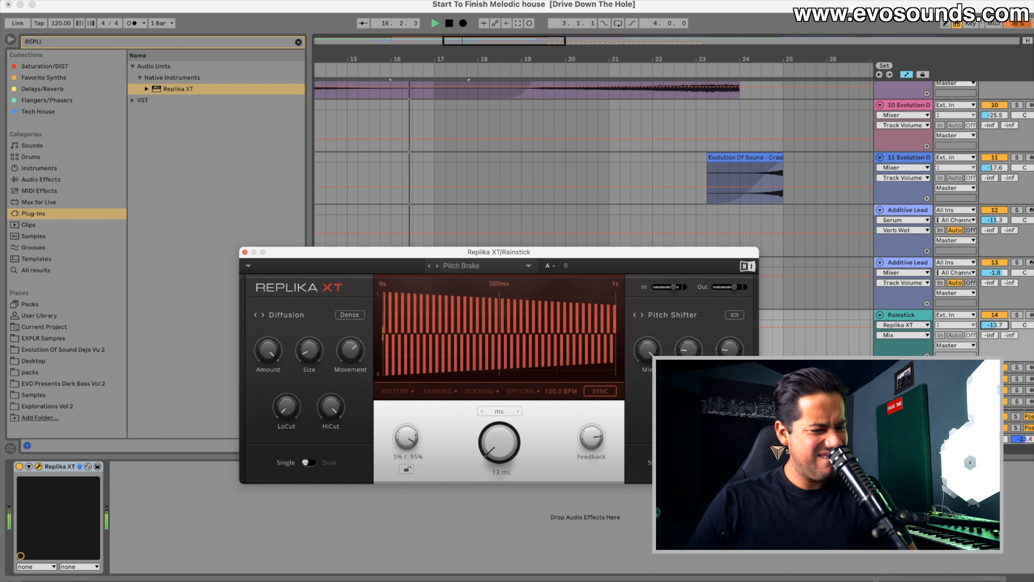
{"action": "left_click_drag", "start_coordinate": [995, 325], "coordinate": [995, 341]}
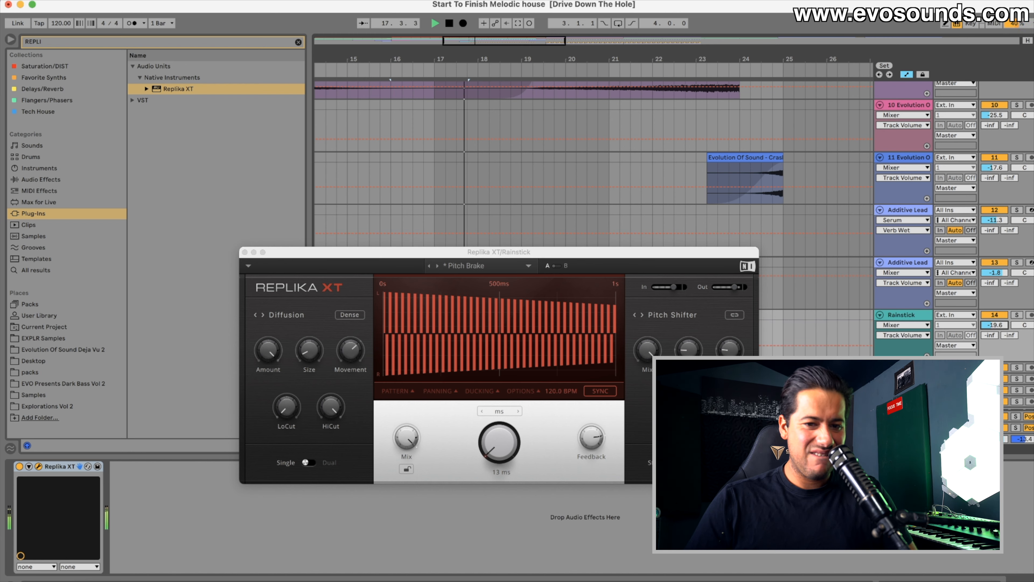
Step: Load Replika XT's Deep Answer preset, turn its mix up and lock it, and play the Rainstick track soloed
{"action": "left_click", "coordinate": [438, 266]}
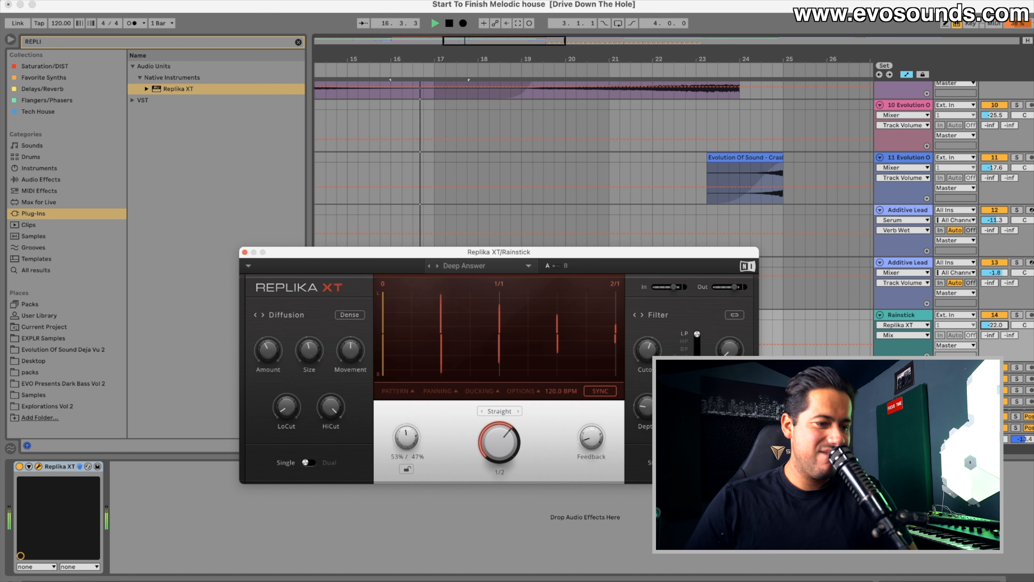
{"action": "key", "text": "space"}
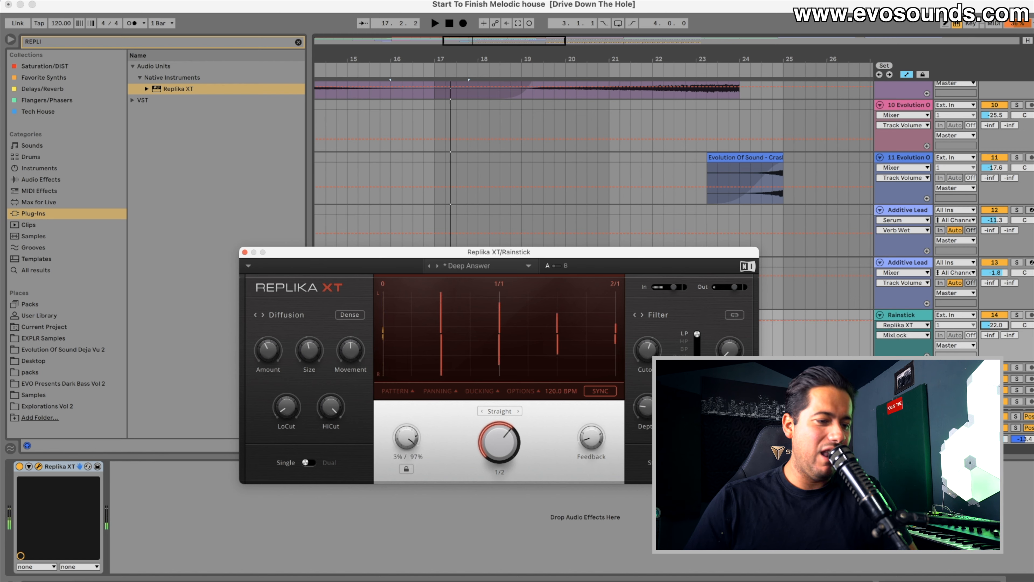
{"action": "left_click", "coordinate": [1017, 315]}
{"action": "key", "text": "space"}
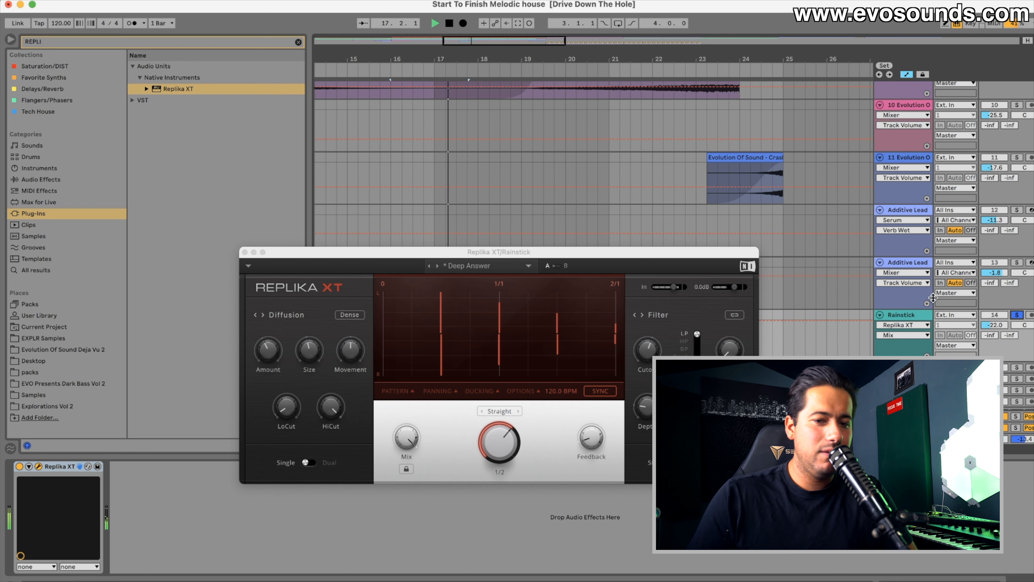
Step: Raise the Rainstick track volume to -4.7 dB, unsolo the track, and play it with the other tracks
{"action": "mouse_move", "coordinate": [991, 325]}
{"action": "left_mouse_down"}
{"action": "mouse_move", "coordinate": [991, 342]}
{"action": "mouse_move", "coordinate": [1005, 314]}
{"action": "left_mouse_up"}
{"action": "key", "text": "space"}
{"action": "left_click", "coordinate": [1017, 314]}
{"action": "key", "text": "space"}
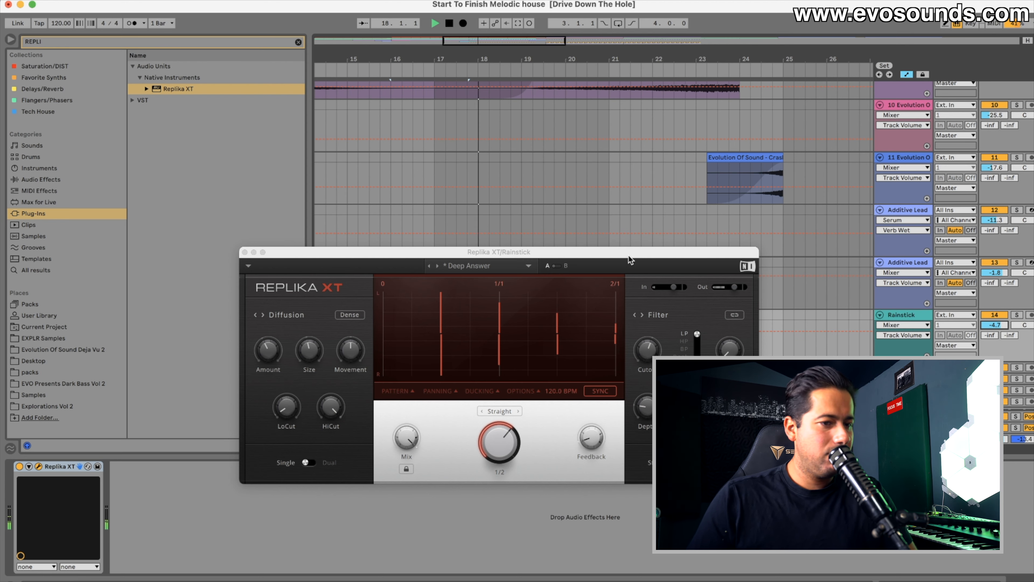
Step: Set the Replika XT feedback to 32% during playback and close the plug-in window
{"action": "left_click_drag", "start_coordinate": [629, 253], "coordinate": [615, 238]}
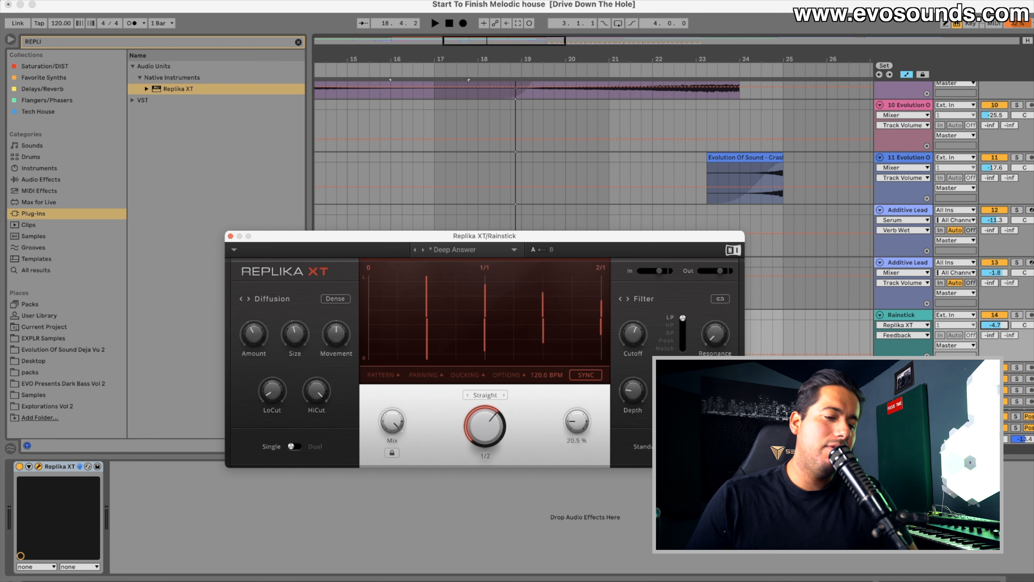
{"action": "left_click_drag", "start_coordinate": [580, 432], "coordinate": [581, 426]}
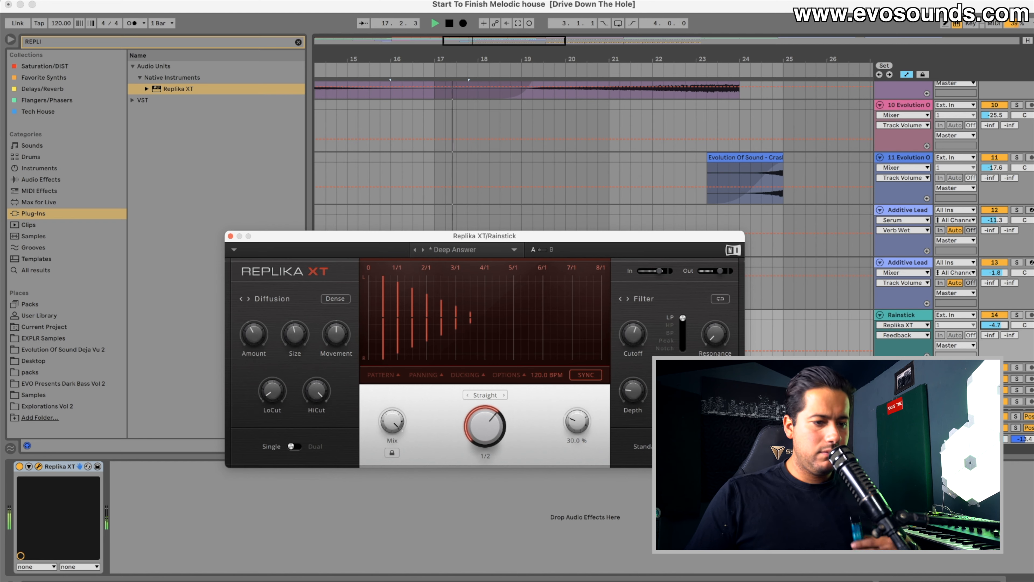
{"action": "left_click_drag", "start_coordinate": [580, 426], "coordinate": [580, 423]}
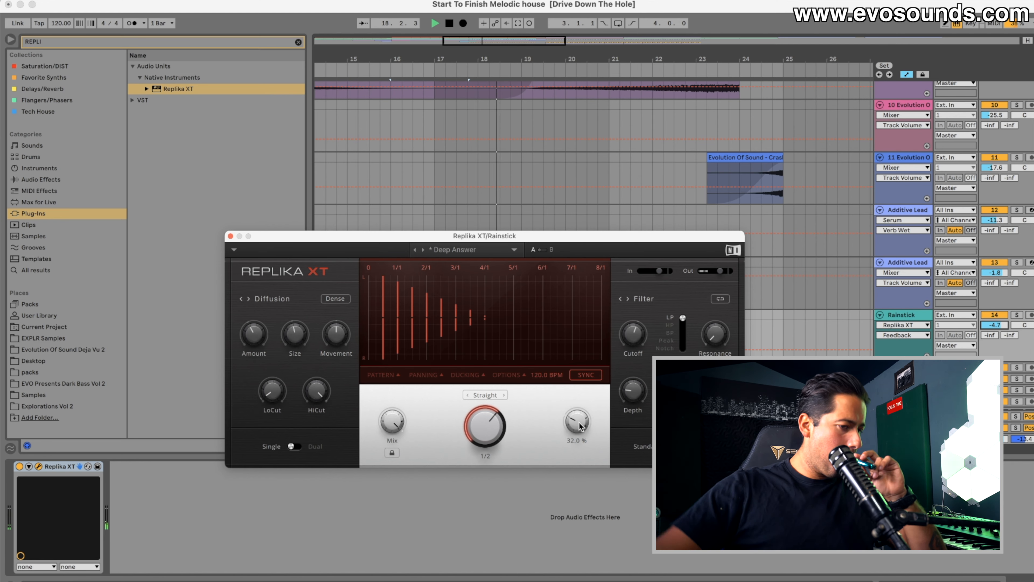
{"action": "left_click", "coordinate": [230, 236]}
Step: Paste the shaker loop at bar 17 on the Shakers track, duplicate it three times, and trim the last copy to end at bar 24
{"action": "scroll", "coordinate": [624, 281], "scroll_direction": "down", "scroll_amount": 4}
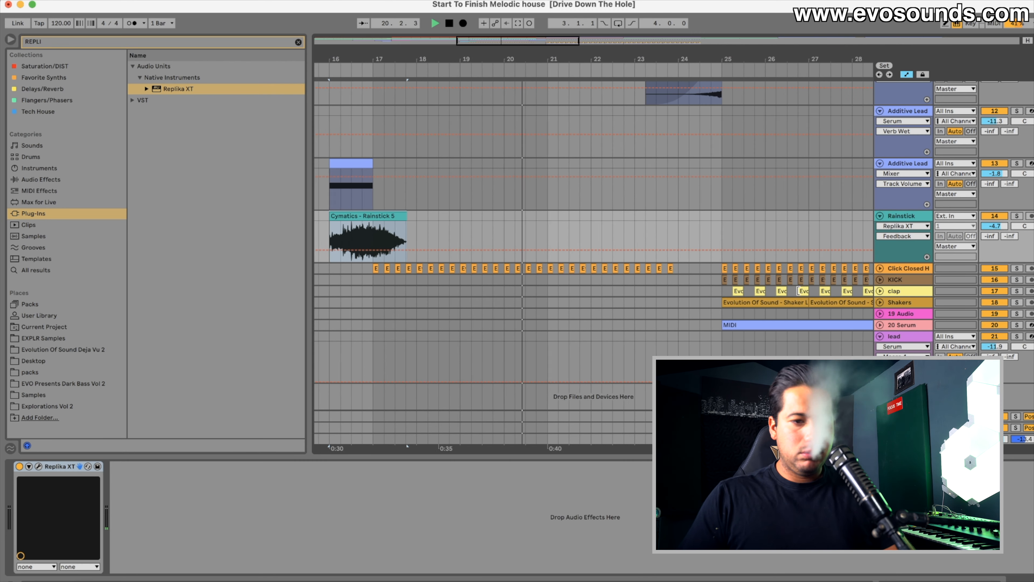
{"action": "left_click", "coordinate": [551, 302]}
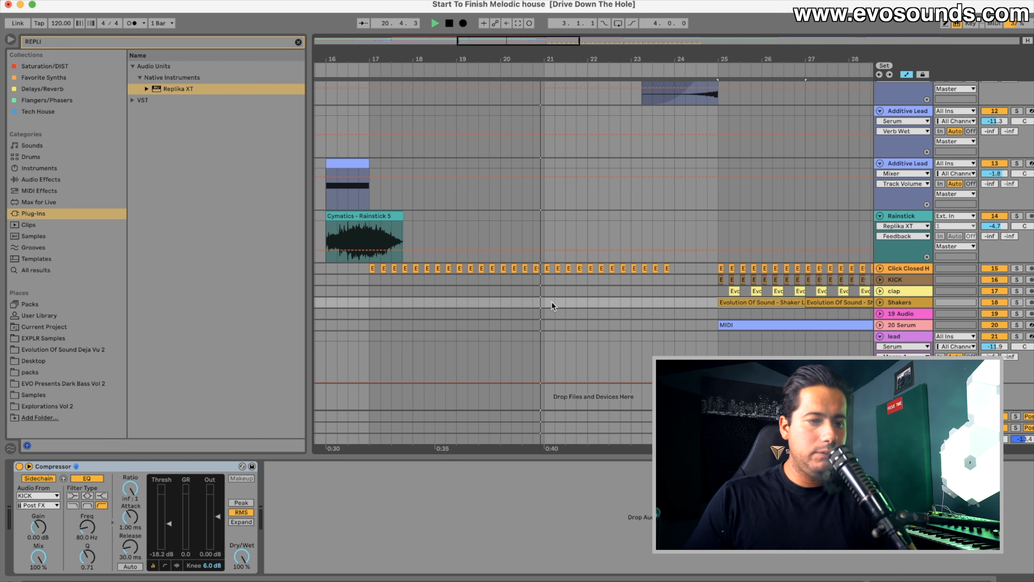
{"action": "left_click", "coordinate": [371, 304]}
{"action": "key", "text": "super+v"}
{"action": "key", "text": "super+d"}
{"action": "key", "text": "super+d"}
{"action": "key", "text": "super+d"}
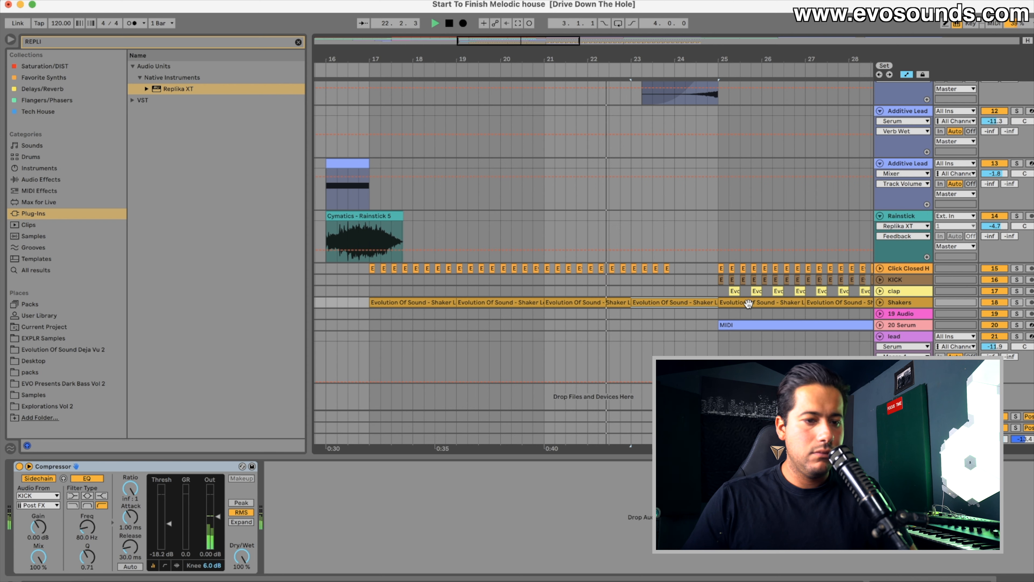
{"action": "left_click_drag", "start_coordinate": [718, 305], "coordinate": [674, 309]}
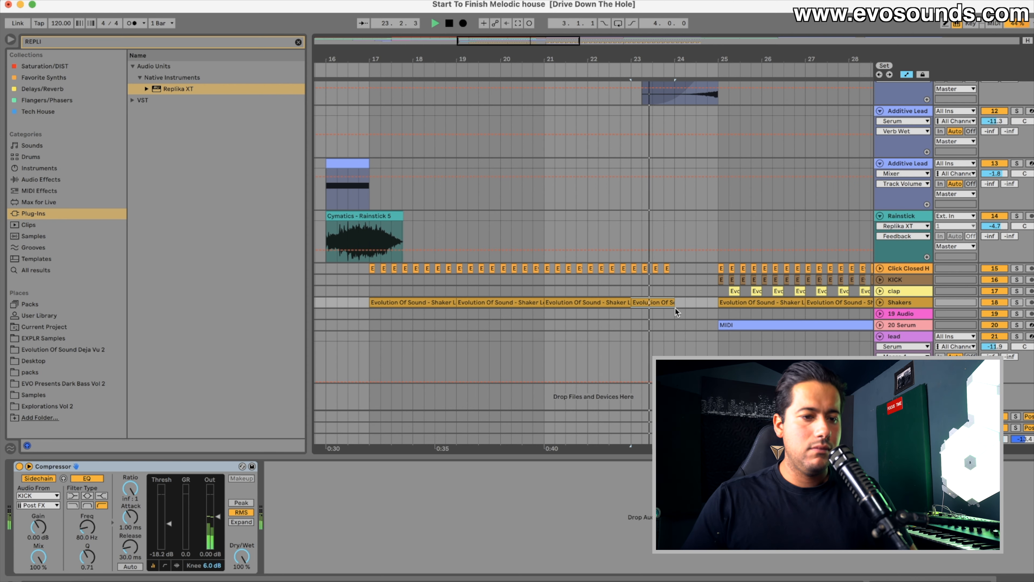
Step: Shorten the Pad String MIDI clip so it ends at bar 24
{"action": "scroll", "coordinate": [713, 286], "scroll_direction": "up", "scroll_amount": 10}
{"action": "scroll", "coordinate": [698, 291], "scroll_direction": "up", "scroll_amount": 10}
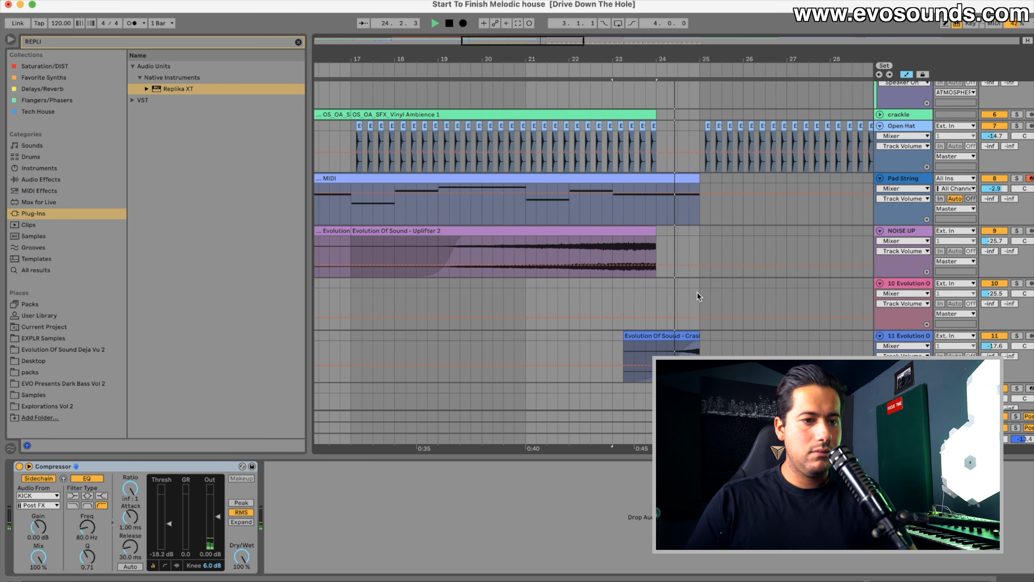
{"action": "left_click", "coordinate": [667, 226]}
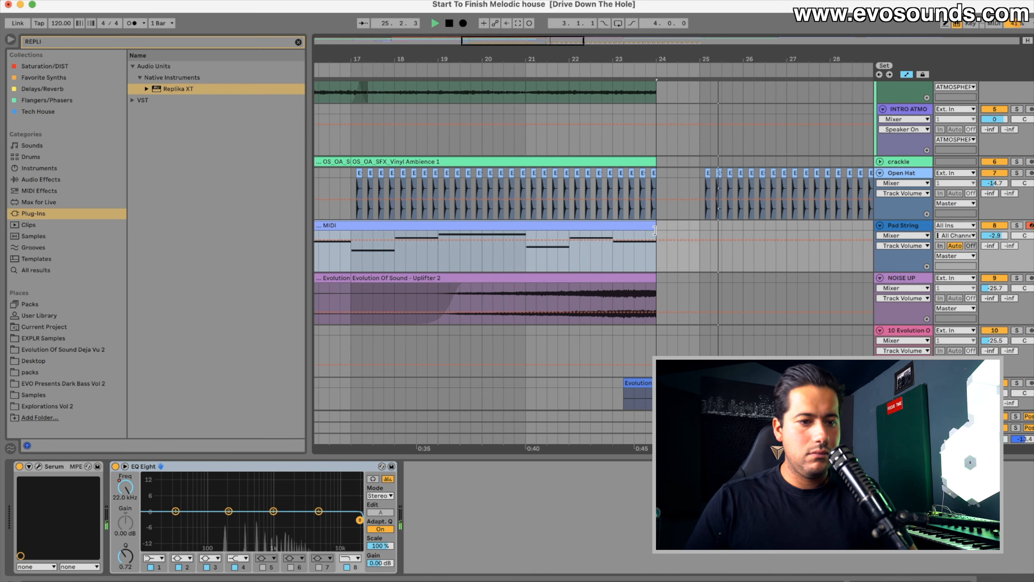
Step: Review the drum section from bar 25 during playback, checking mixer levels and the devices on the 20 Serum and Piano V2 tracks
{"action": "scroll", "coordinate": [653, 241], "scroll_direction": "up", "scroll_amount": 7}
{"action": "scroll", "coordinate": [653, 240], "scroll_direction": "up", "scroll_amount": 3}
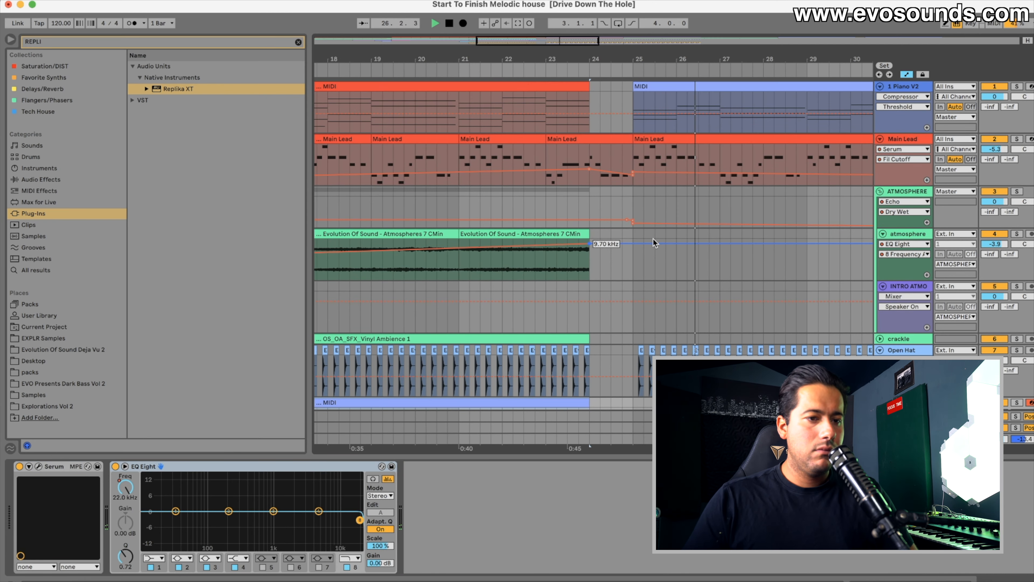
{"action": "scroll", "coordinate": [751, 157], "scroll_direction": "right", "scroll_amount": 3}
{"action": "scroll", "coordinate": [750, 157], "scroll_direction": "down", "scroll_amount": 5}
{"action": "scroll", "coordinate": [752, 159], "scroll_direction": "down", "scroll_amount": 20}
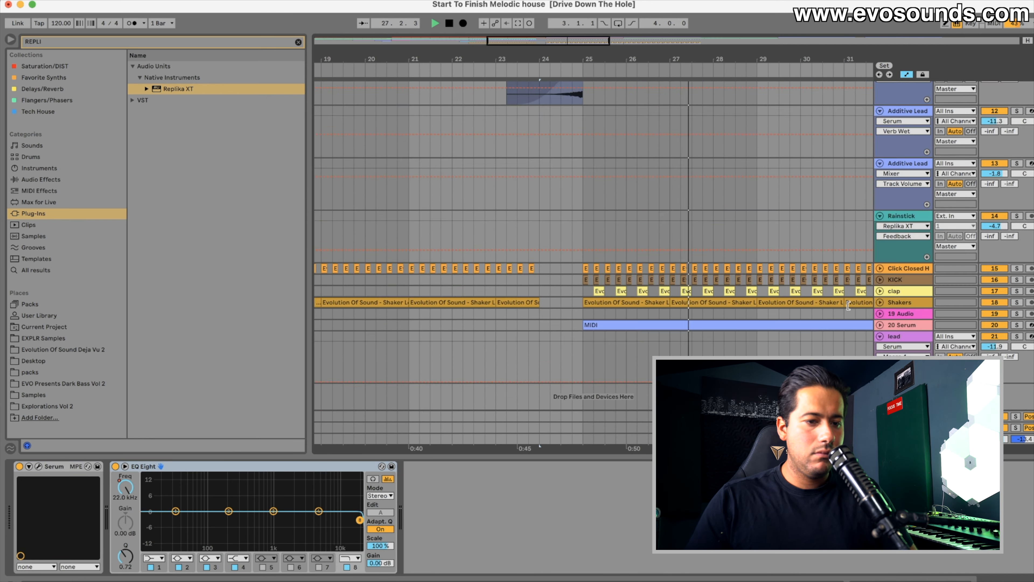
{"action": "left_click", "coordinate": [896, 325]}
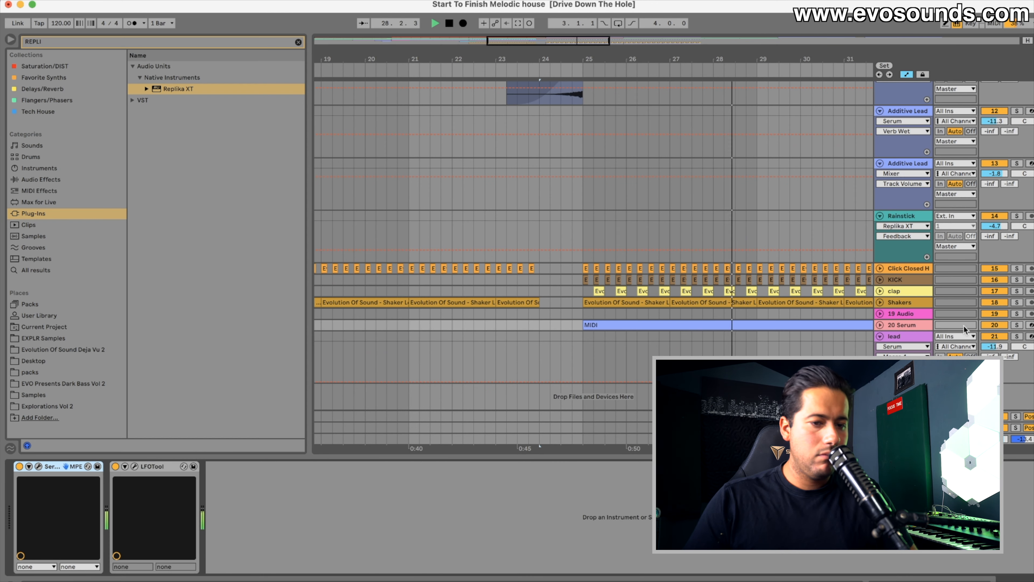
{"action": "key", "text": "Tab"}
{"action": "scroll", "coordinate": [637, 330], "scroll_direction": "left", "scroll_amount": 5}
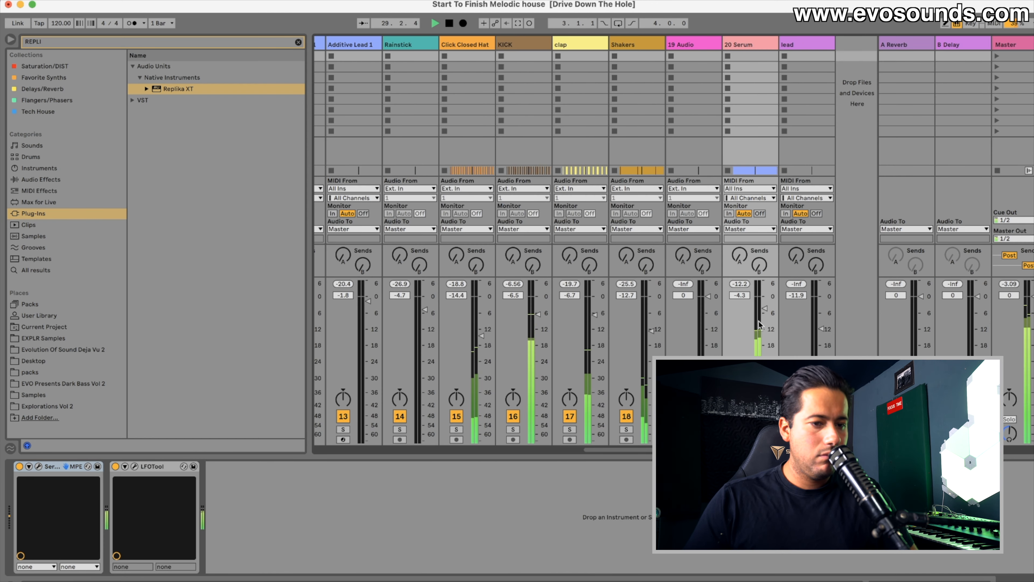
{"action": "scroll", "coordinate": [549, 311], "scroll_direction": "left", "scroll_amount": 10}
{"action": "scroll", "coordinate": [548, 311], "scroll_direction": "left", "scroll_amount": 3}
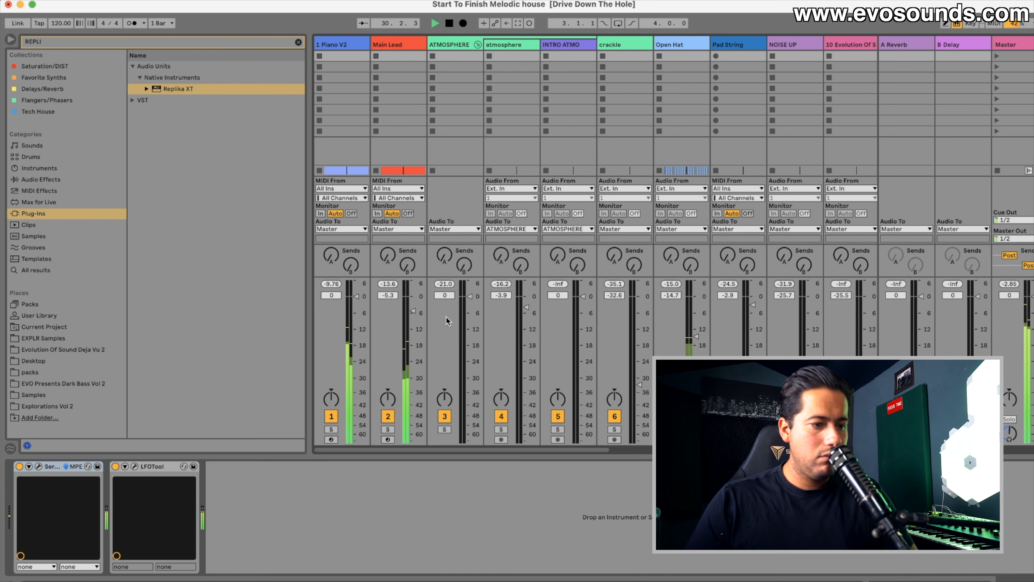
{"action": "left_click", "coordinate": [342, 54]}
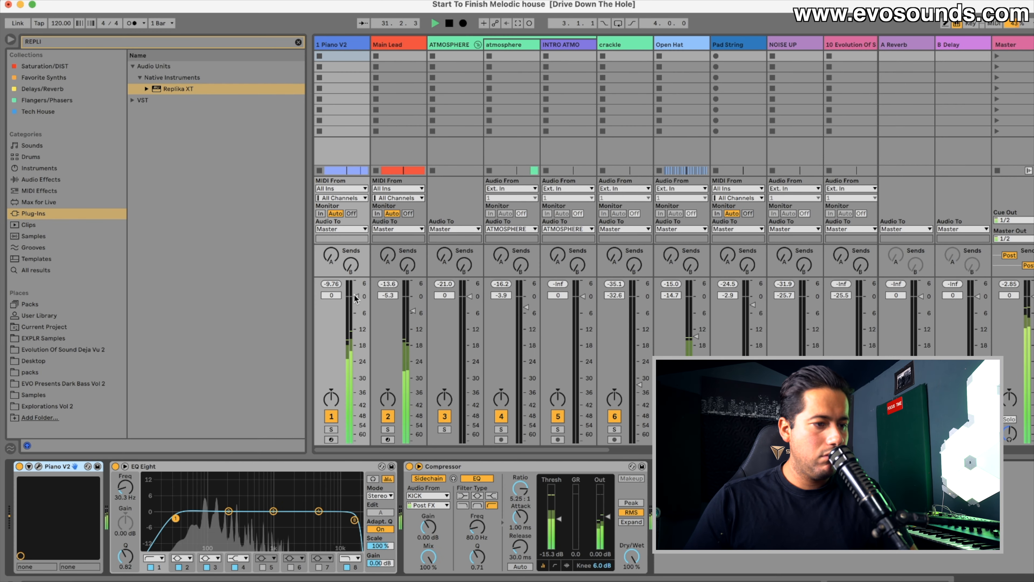
{"action": "key", "text": "Tab"}
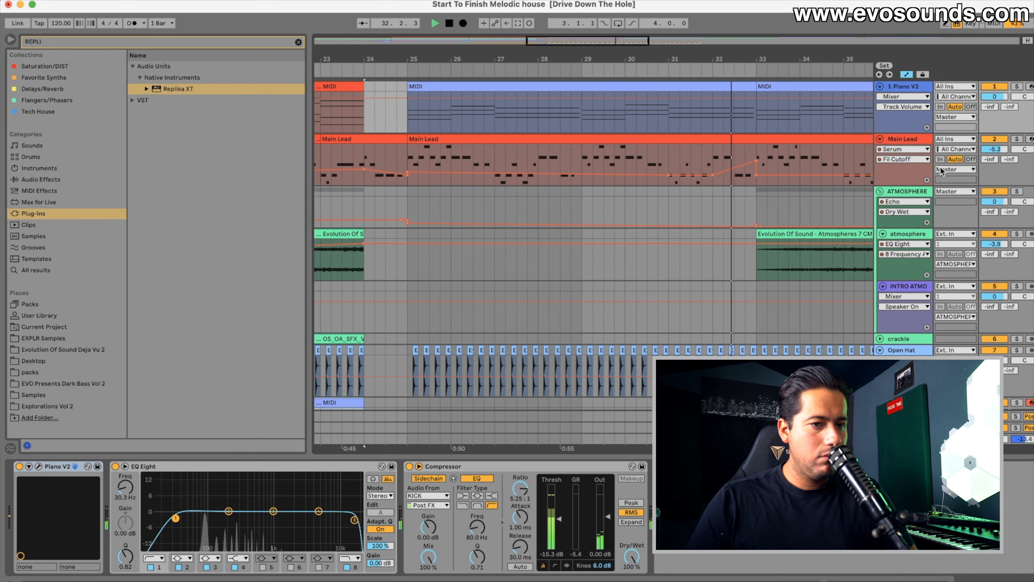
Step: Automate the Main Lead's Fil Cutoff to ramp up to 0.69 Hz at bar 35 and drop straight back, and stop playback
{"action": "scroll", "coordinate": [751, 166], "scroll_direction": "right", "scroll_amount": 5}
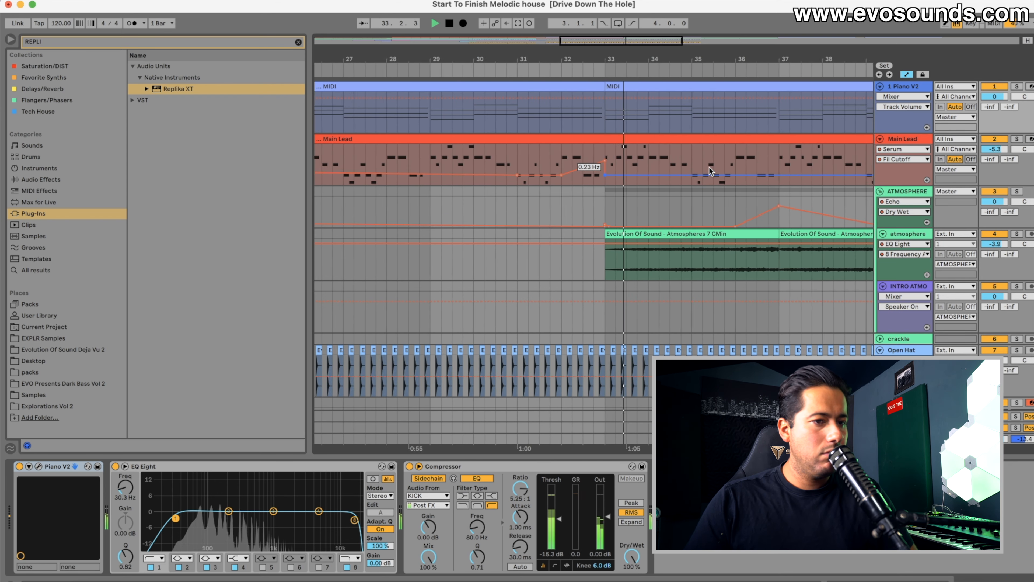
{"action": "left_click", "coordinate": [584, 176]}
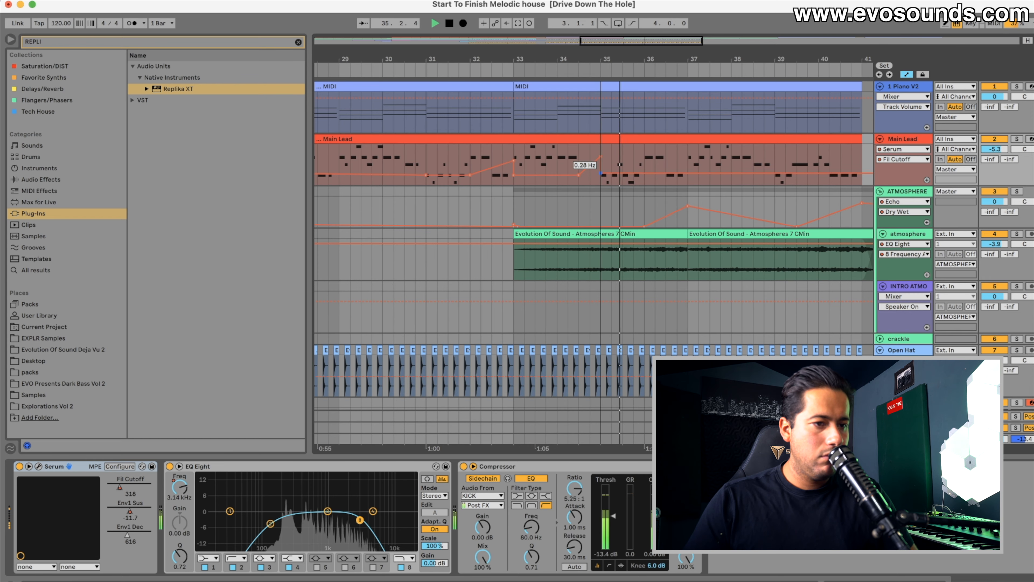
{"action": "left_click", "coordinate": [648, 173]}
{"action": "key", "text": "space"}
{"action": "mouse_move", "coordinate": [601, 157]}
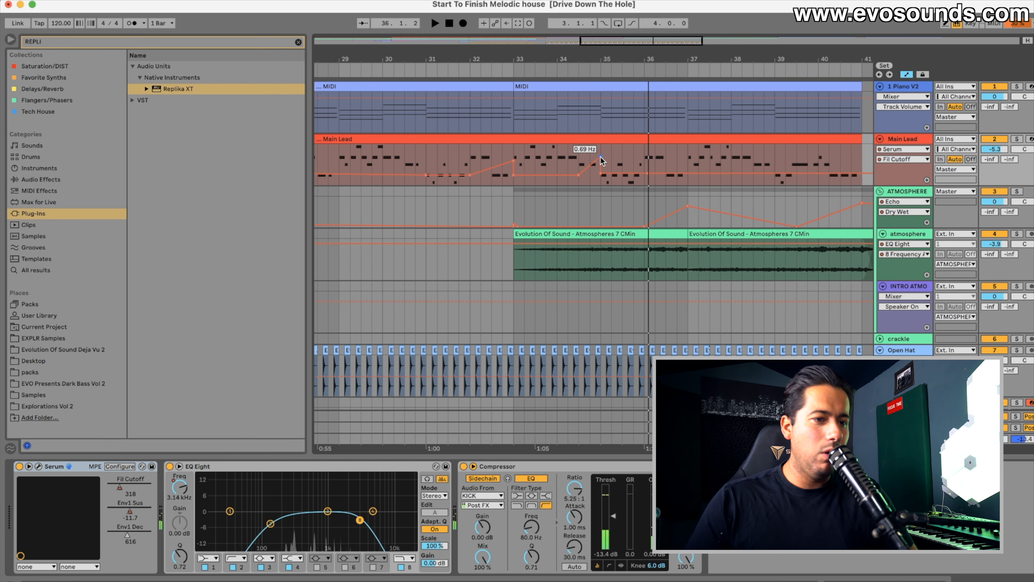
Step: Return to the break and play the transition into bar 17, starting partway through bar 16
{"action": "scroll", "coordinate": [597, 171], "scroll_direction": "left", "scroll_amount": 20}
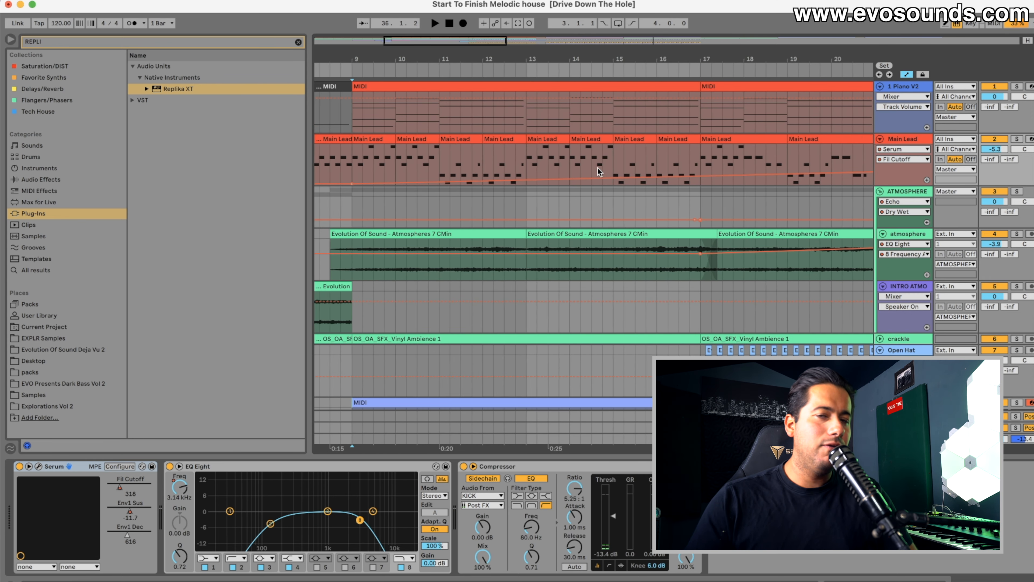
{"action": "scroll", "coordinate": [597, 168], "scroll_direction": "left", "scroll_amount": 3}
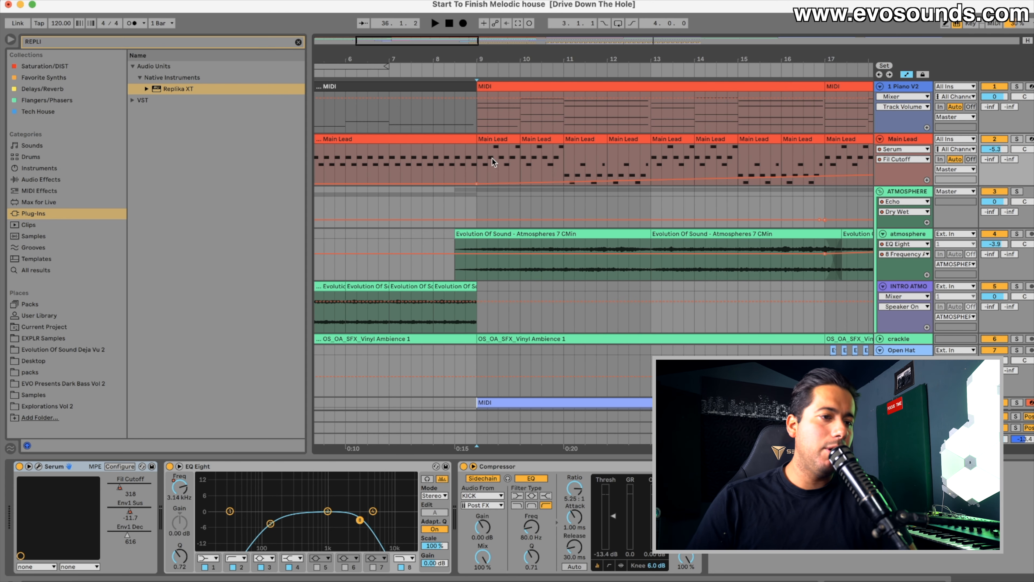
{"action": "scroll", "coordinate": [500, 156], "scroll_direction": "down", "scroll_amount": 5}
{"action": "scroll", "coordinate": [771, 246], "scroll_direction": "right", "scroll_amount": 5}
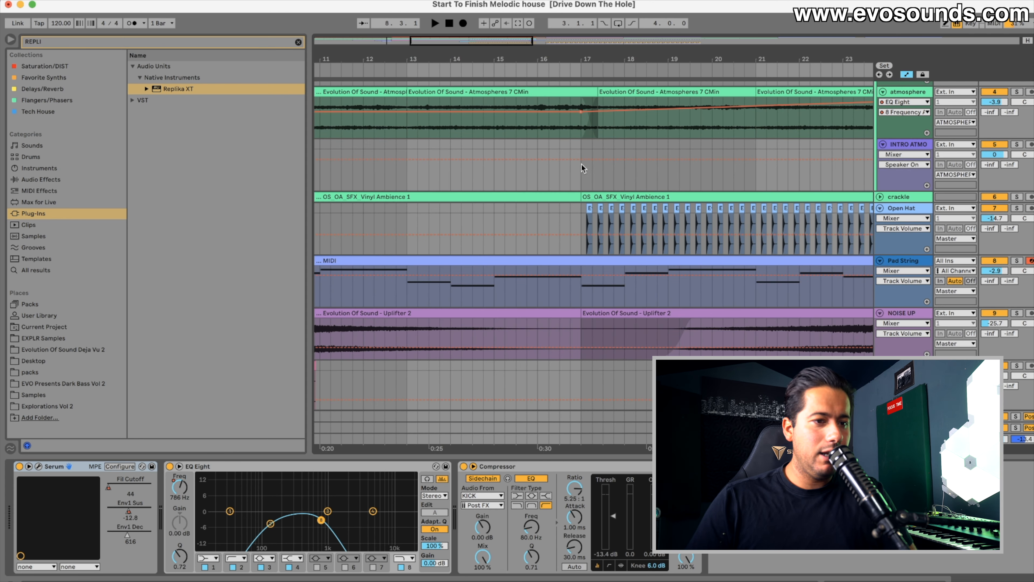
{"action": "left_click", "coordinate": [565, 154]}
{"action": "key", "text": "space"}
{"action": "scroll", "coordinate": [567, 172], "scroll_direction": "down", "scroll_amount": 5}
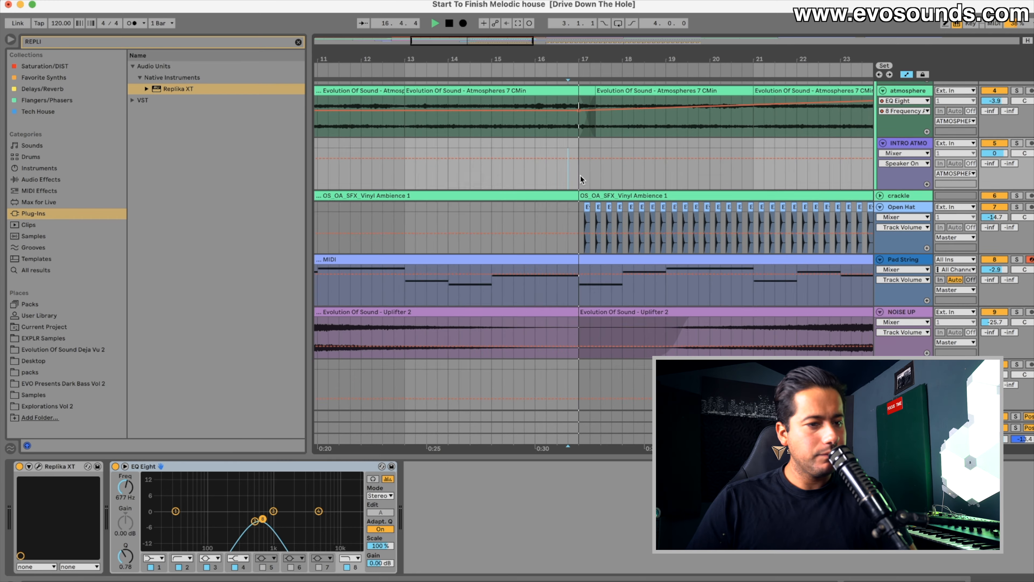
Step: Review the bar 17 transition during playback, examining the Rainstick and crash tracks and their devices
{"action": "scroll", "coordinate": [581, 180], "scroll_direction": "down", "scroll_amount": 5}
{"action": "left_click", "coordinate": [494, 230]}
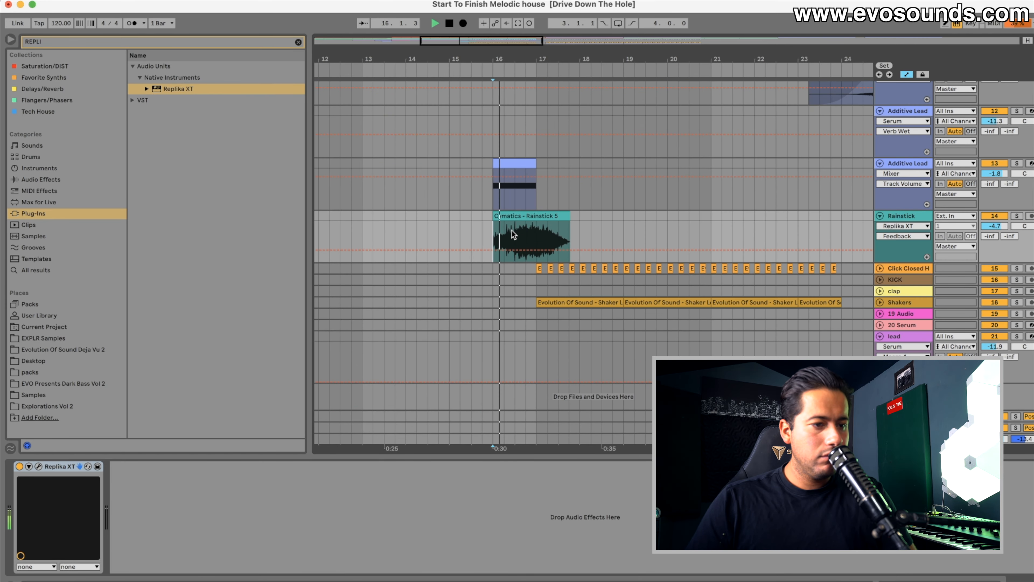
{"action": "scroll", "coordinate": [512, 230], "scroll_direction": "left", "scroll_amount": 4}
{"action": "scroll", "coordinate": [533, 235], "scroll_direction": "left", "scroll_amount": 3}
{"action": "scroll", "coordinate": [473, 189], "scroll_direction": "up", "scroll_amount": 3}
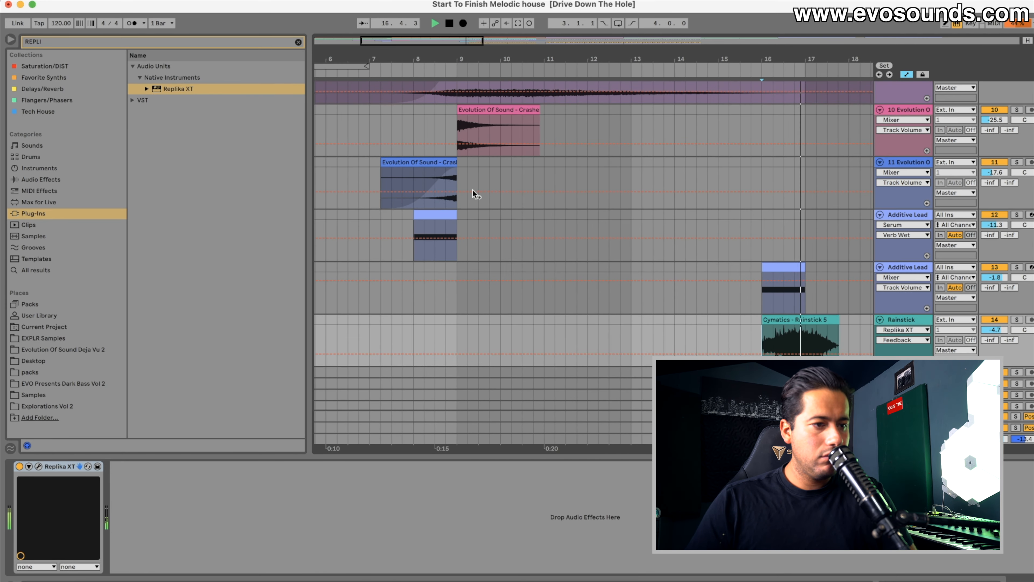
{"action": "left_click", "coordinate": [434, 162]}
{"action": "scroll", "coordinate": [444, 218], "scroll_direction": "right", "scroll_amount": 6}
{"action": "scroll", "coordinate": [635, 214], "scroll_direction": "down", "scroll_amount": 3}
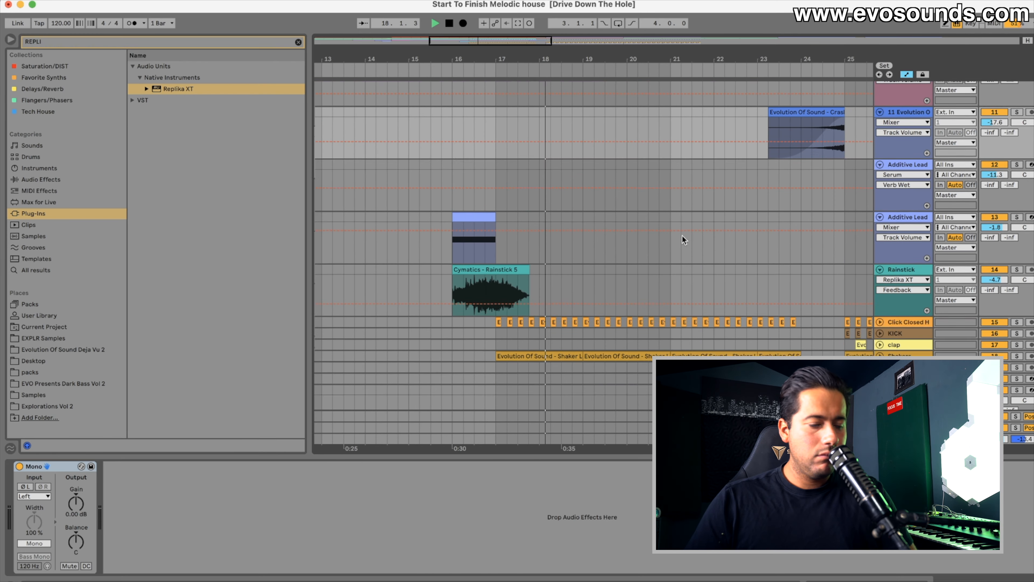
Step: Add an EQ Eight after the Compressor on the Shakers track and enable band 8 as a low-pass filter
{"action": "left_click", "coordinate": [906, 306]}
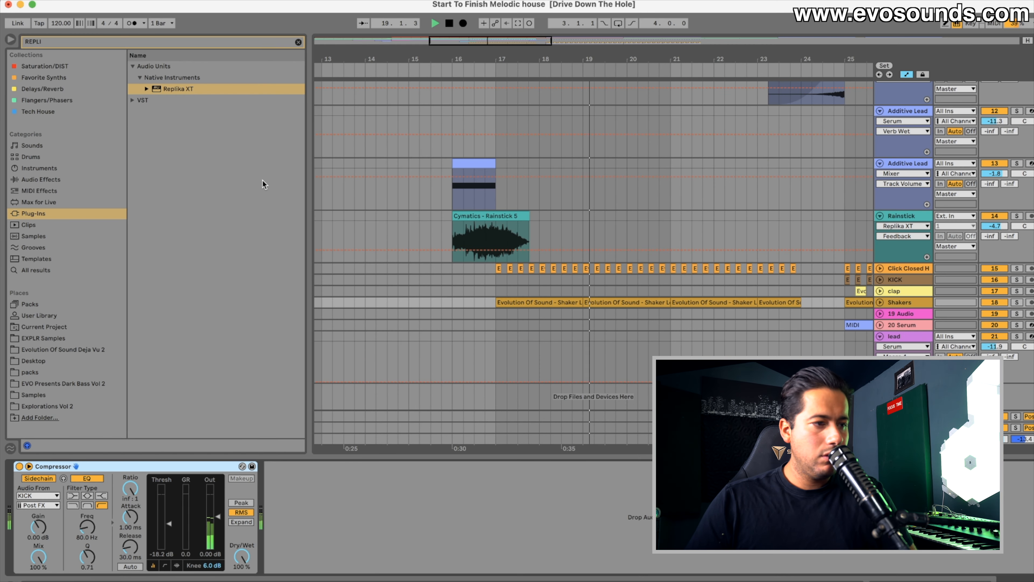
{"action": "left_click", "coordinate": [299, 42]}
{"action": "type", "text": "eq"}
{"action": "left_click", "coordinate": [51, 180]}
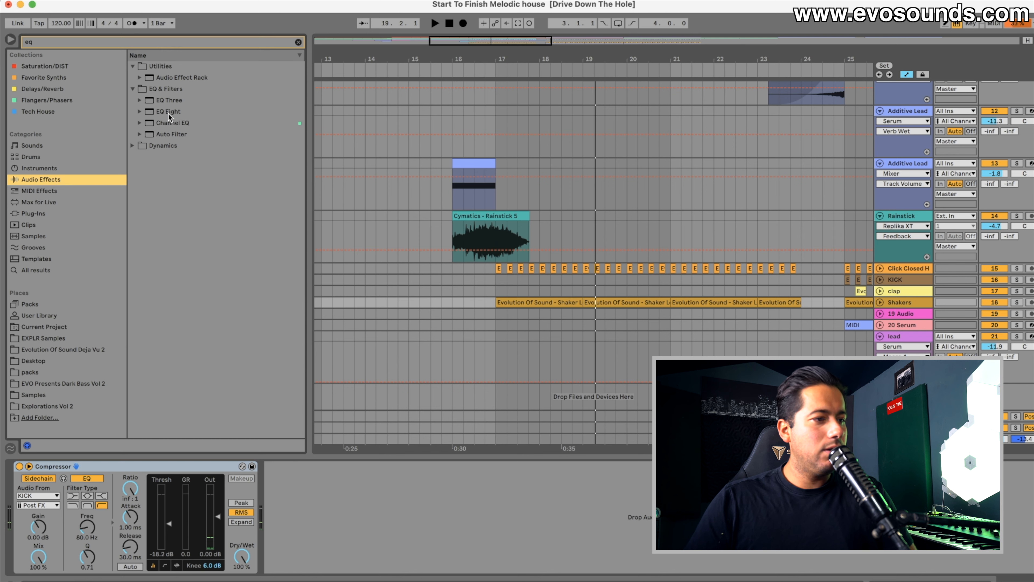
{"action": "left_click_drag", "start_coordinate": [169, 117], "coordinate": [718, 287]}
{"action": "left_click_drag", "start_coordinate": [890, 302], "coordinate": [892, 304]}
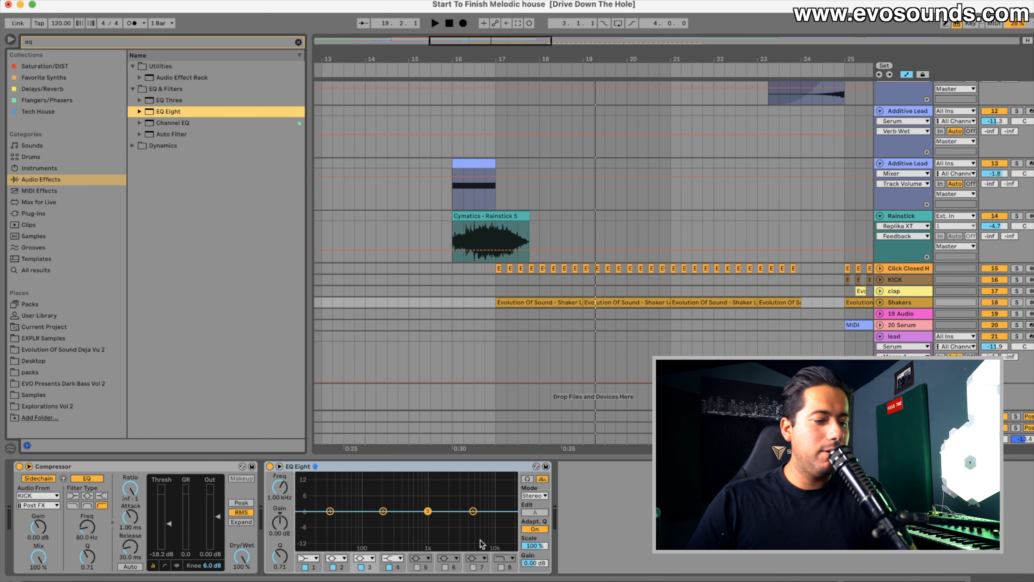
{"action": "left_click", "coordinate": [501, 568]}
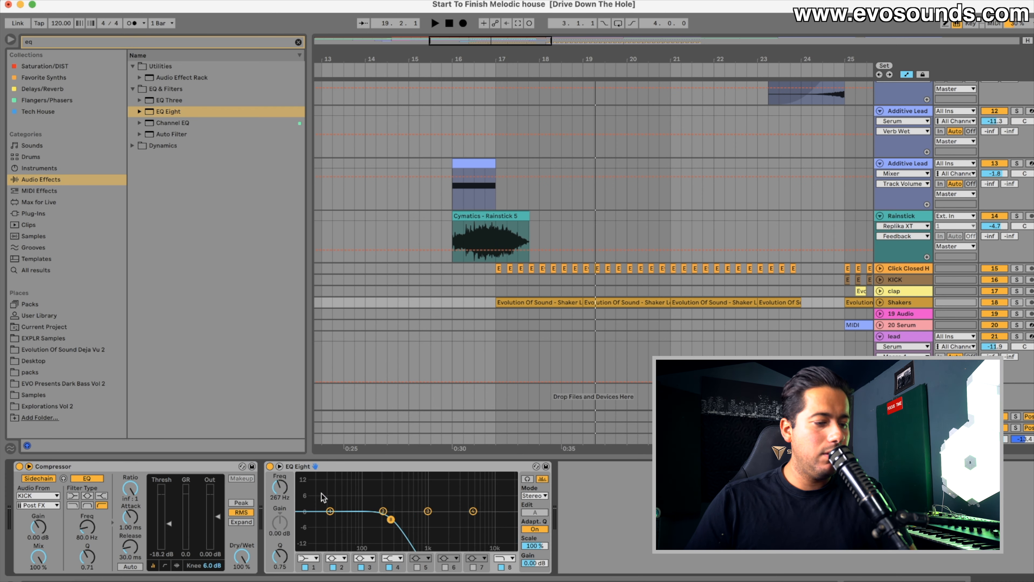
Step: Automate the Shakers' band 8 frequency to rise from 166 Hz at bar 17 to 22.0 kHz at bar 24, with playback running
{"action": "left_click", "coordinate": [880, 301]}
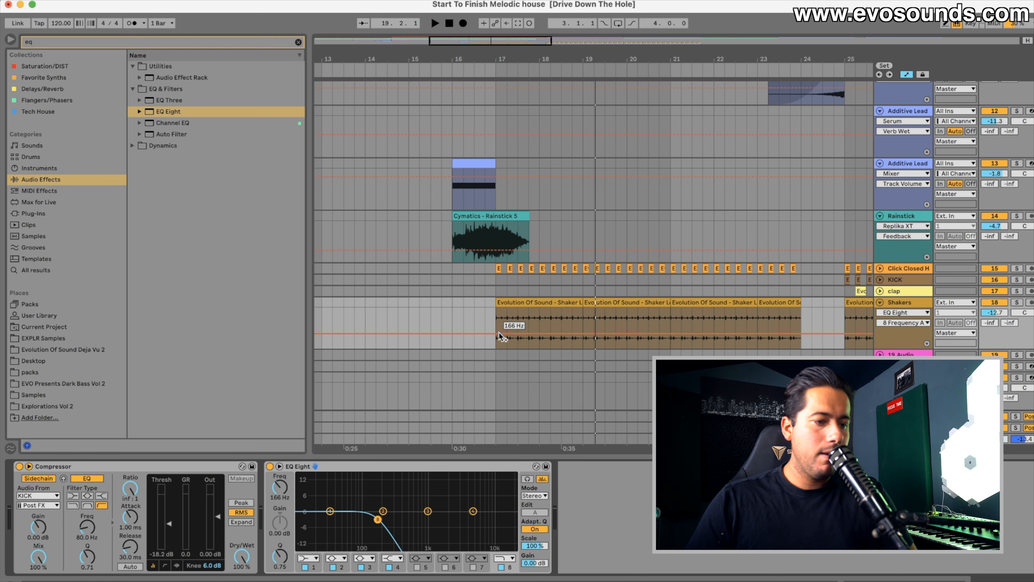
{"action": "left_click", "coordinate": [489, 316]}
{"action": "key", "text": "space"}
{"action": "left_click", "coordinate": [496, 333]}
{"action": "mouse_move", "coordinate": [508, 334]}
{"action": "left_mouse_down"}
{"action": "mouse_move", "coordinate": [791, 334]}
{"action": "mouse_move", "coordinate": [812, 319]}
{"action": "mouse_move", "coordinate": [791, 308]}
{"action": "mouse_move", "coordinate": [801, 308]}
{"action": "left_mouse_up"}
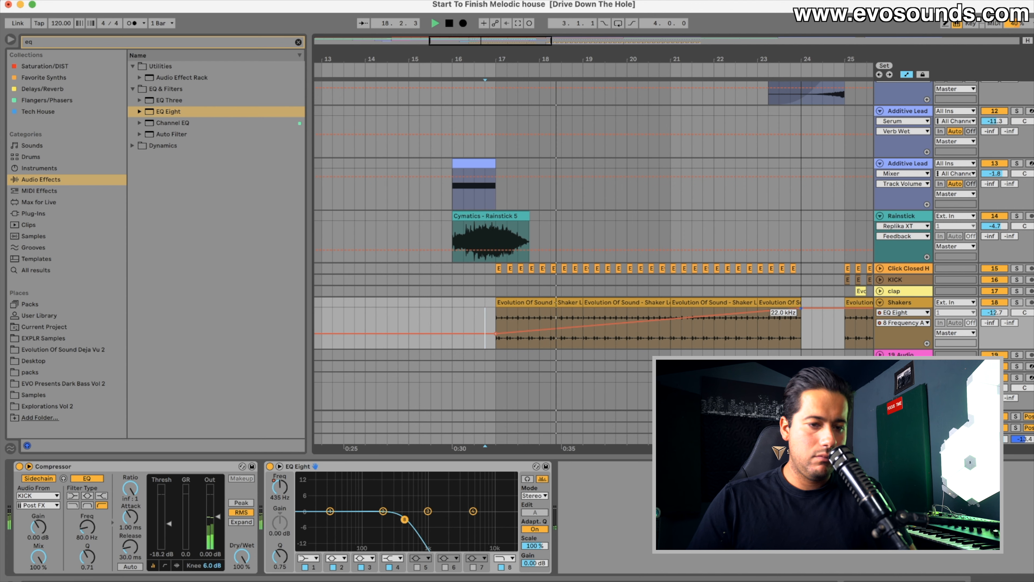
{"action": "left_click", "coordinate": [892, 439]}
{"action": "left_click", "coordinate": [880, 439]}
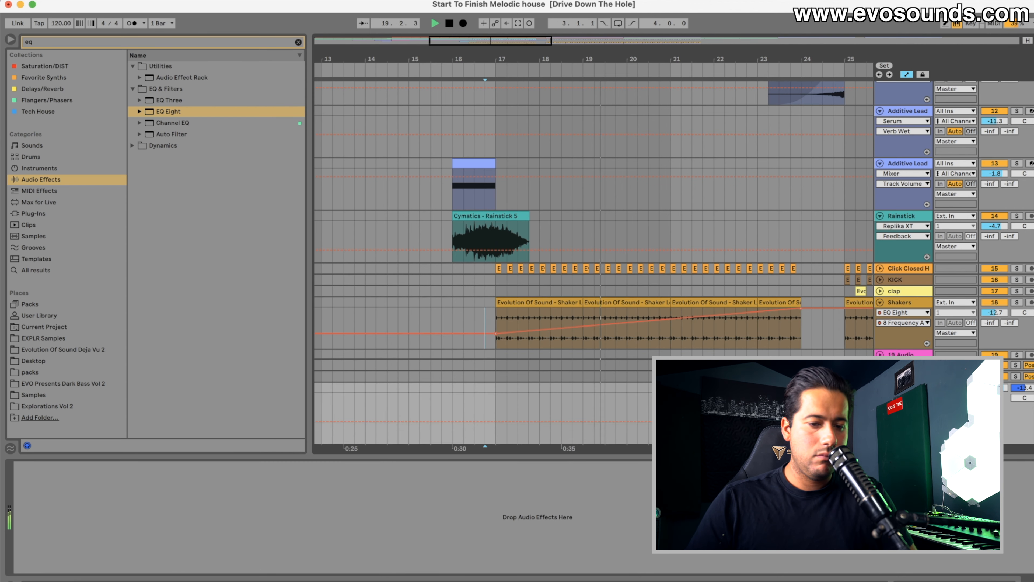
{"action": "left_click", "coordinate": [298, 42]}
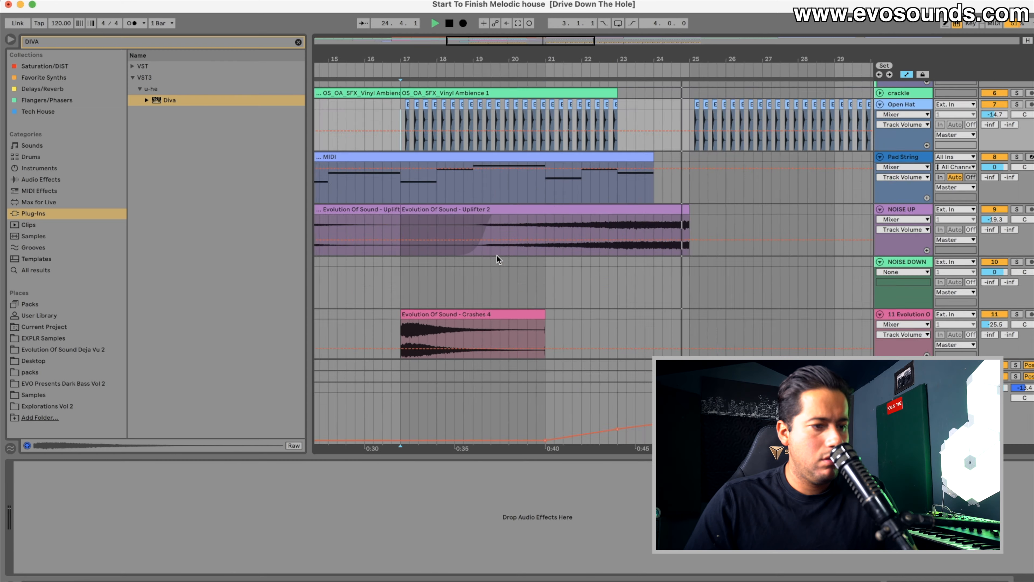
Step: Copy the Crashes 4 clip from bar 17 and paste it at bar 25 on the same track
{"action": "scroll", "coordinate": [501, 259], "scroll_direction": "down", "scroll_amount": 5}
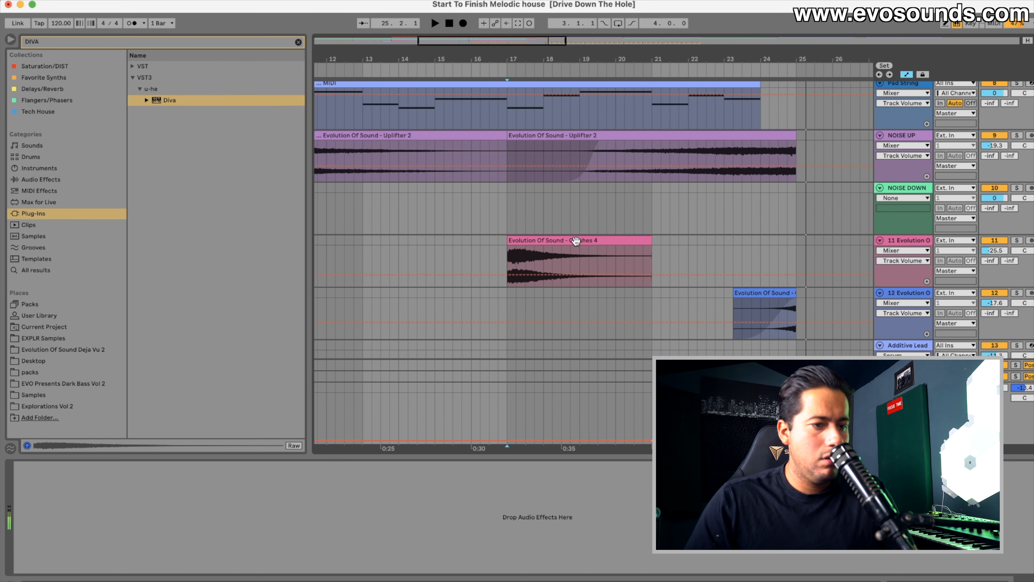
{"action": "left_click", "coordinate": [576, 241]}
{"action": "key", "text": "super+c"}
{"action": "left_click", "coordinate": [802, 240]}
{"action": "key", "text": "super+v"}
{"action": "scroll", "coordinate": [654, 241], "scroll_direction": "left", "scroll_amount": 3}
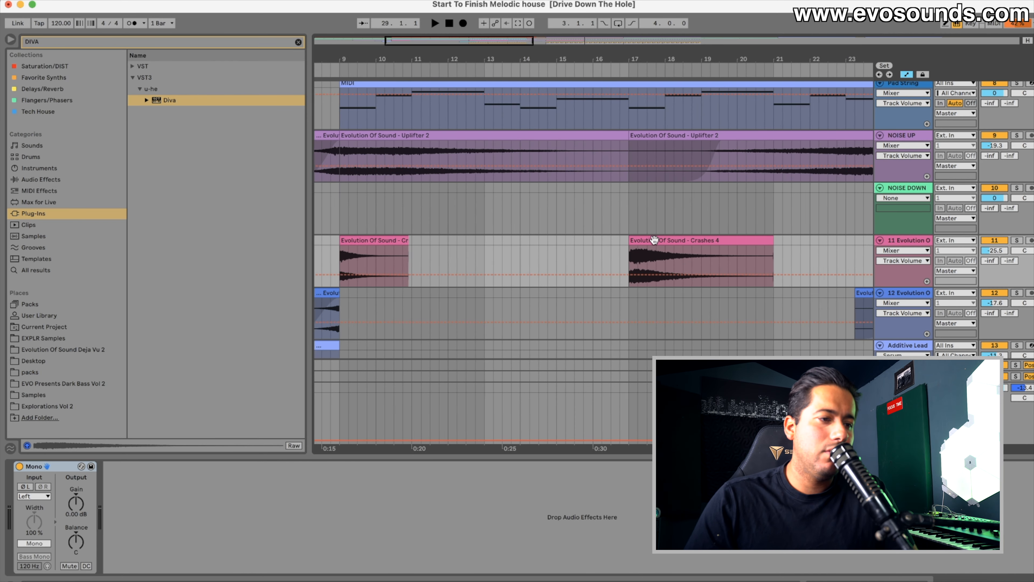
Step: Copy the Uplifter 2 clip that starts at bar 9 on the NOISE UP track to bar 25
{"action": "scroll", "coordinate": [655, 240], "scroll_direction": "left", "scroll_amount": 2}
{"action": "left_click", "coordinate": [467, 139]}
{"action": "scroll", "coordinate": [509, 149], "scroll_direction": "right", "scroll_amount": 10}
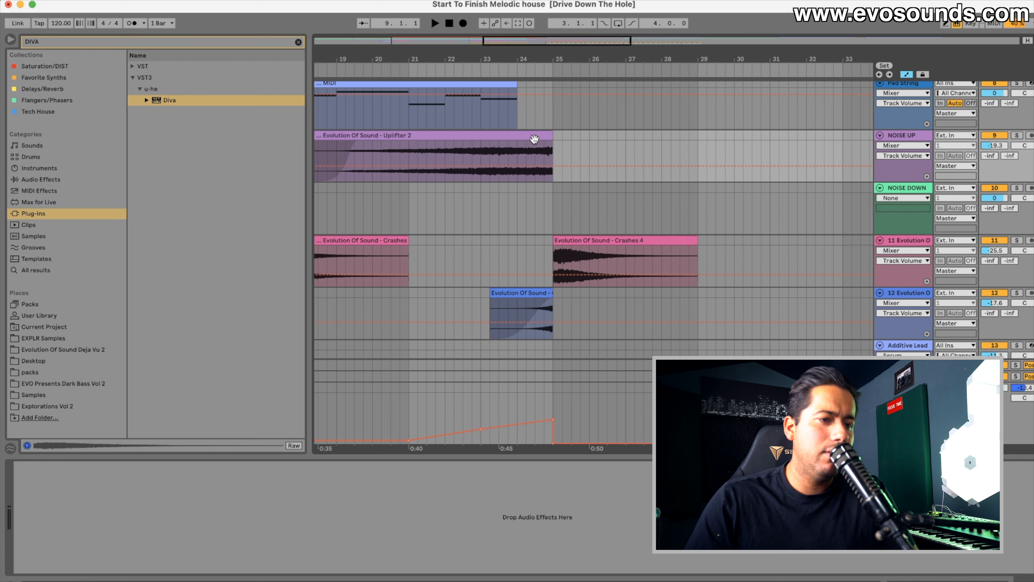
{"action": "key", "text": "super+d"}
Step: Play from bar 24 into the bar 25 section and review the noise, crash, lead and piano tracks
{"action": "left_click", "coordinate": [528, 146]}
{"action": "key", "text": "space"}
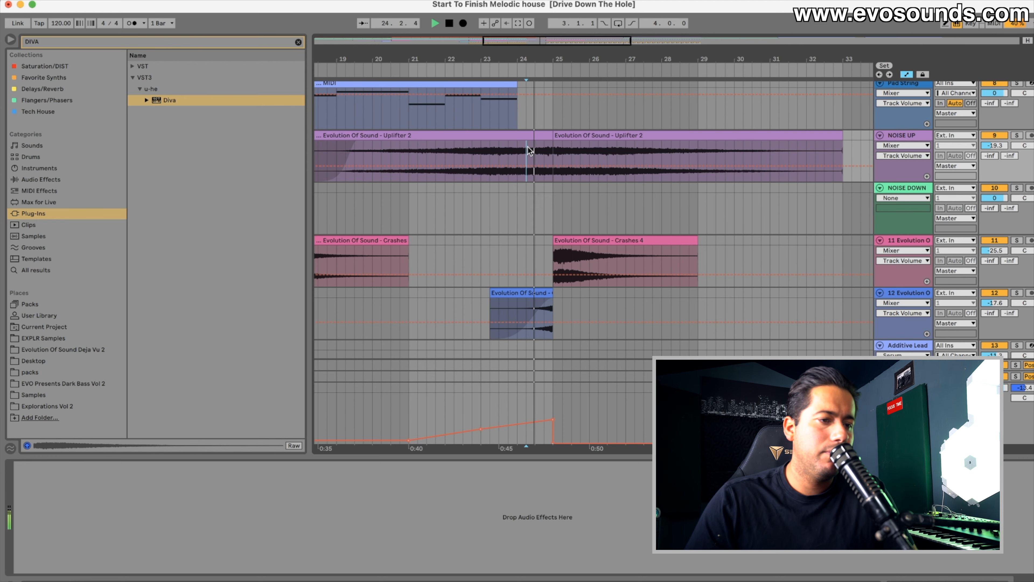
{"action": "scroll", "coordinate": [562, 155], "scroll_direction": "right", "scroll_amount": 3}
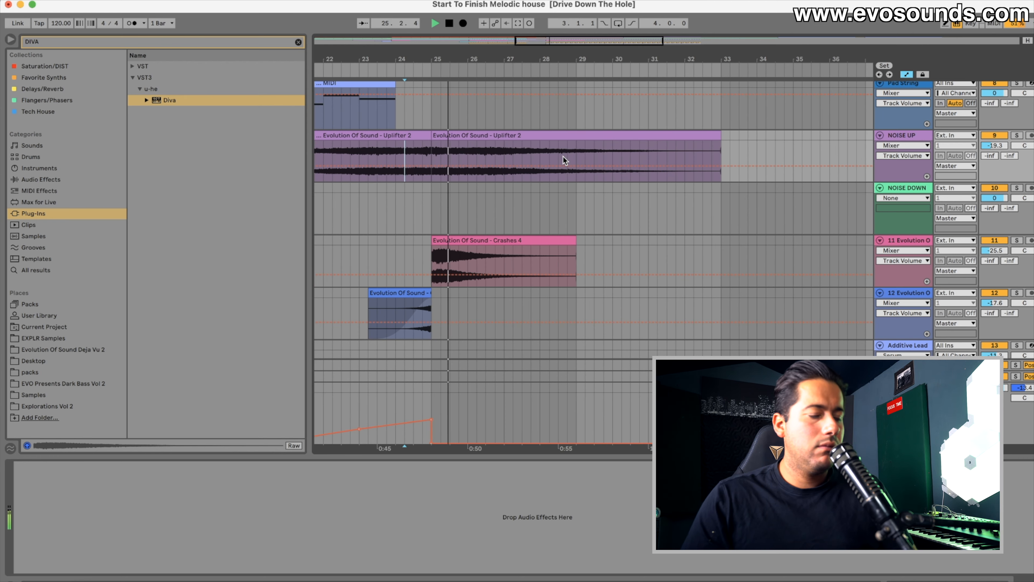
{"action": "scroll", "coordinate": [563, 156], "scroll_direction": "left", "scroll_amount": 2}
{"action": "scroll", "coordinate": [563, 156], "scroll_direction": "up", "scroll_amount": 1}
{"action": "scroll", "coordinate": [562, 156], "scroll_direction": "left", "scroll_amount": 1}
{"action": "scroll", "coordinate": [563, 156], "scroll_direction": "up", "scroll_amount": 6}
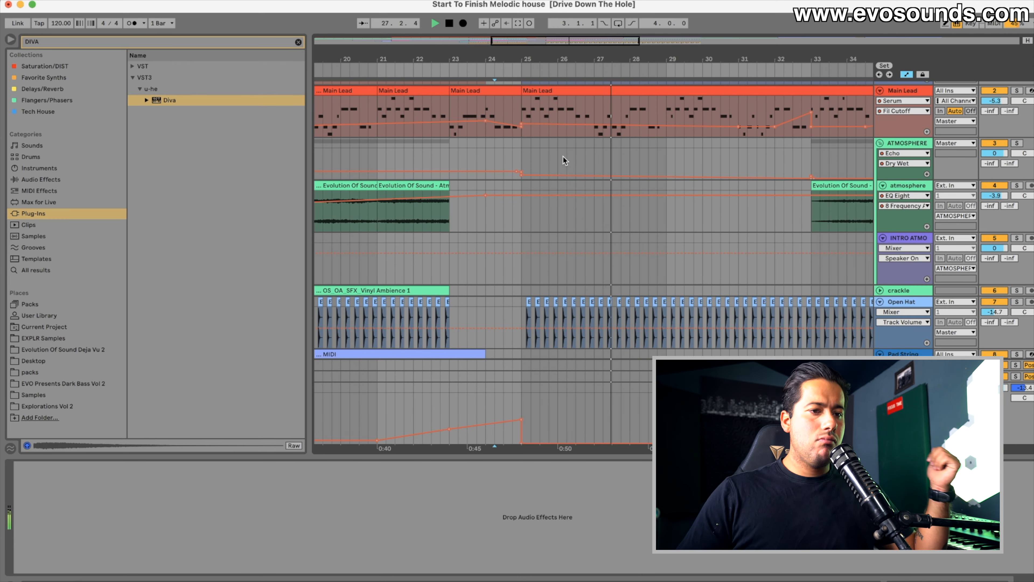
{"action": "scroll", "coordinate": [563, 156], "scroll_direction": "up", "scroll_amount": 1}
{"action": "scroll", "coordinate": [563, 156], "scroll_direction": "right", "scroll_amount": 1}
{"action": "scroll", "coordinate": [563, 159], "scroll_direction": "right", "scroll_amount": 1}
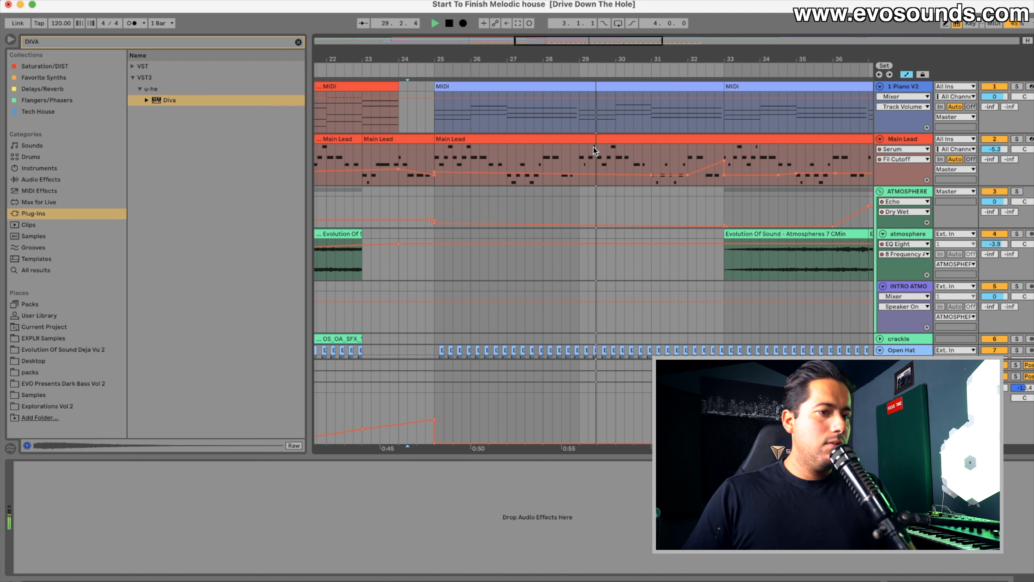
Step: View the whole arrangement and select the 1 Piano V2 MIDI clip at bar 9
{"action": "left_click_drag", "start_coordinate": [602, 41], "coordinate": [591, 11]}
{"action": "left_click", "coordinate": [397, 86]}
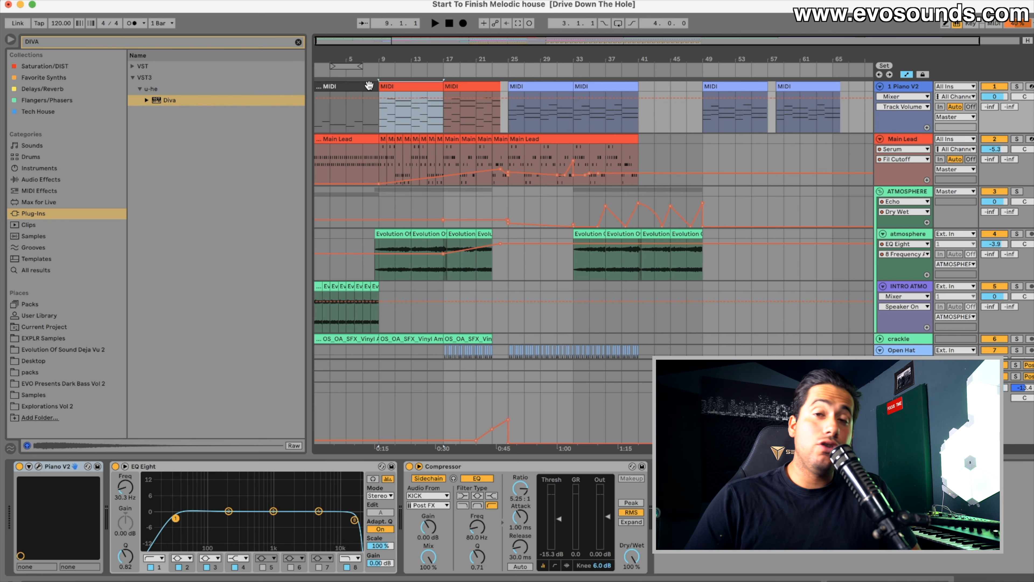
{"action": "left_click", "coordinate": [359, 86]}
{"action": "left_click", "coordinate": [389, 85]}
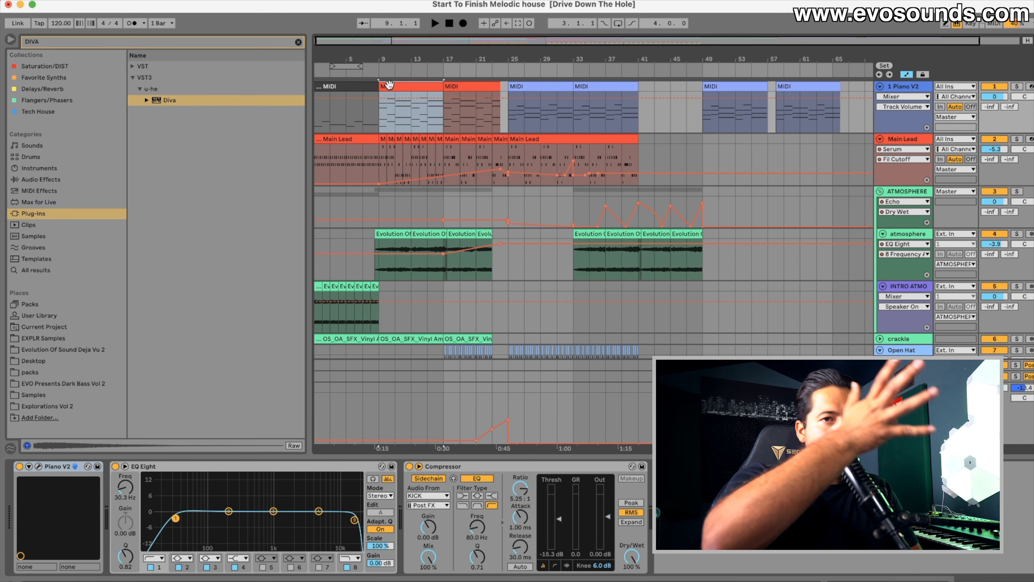